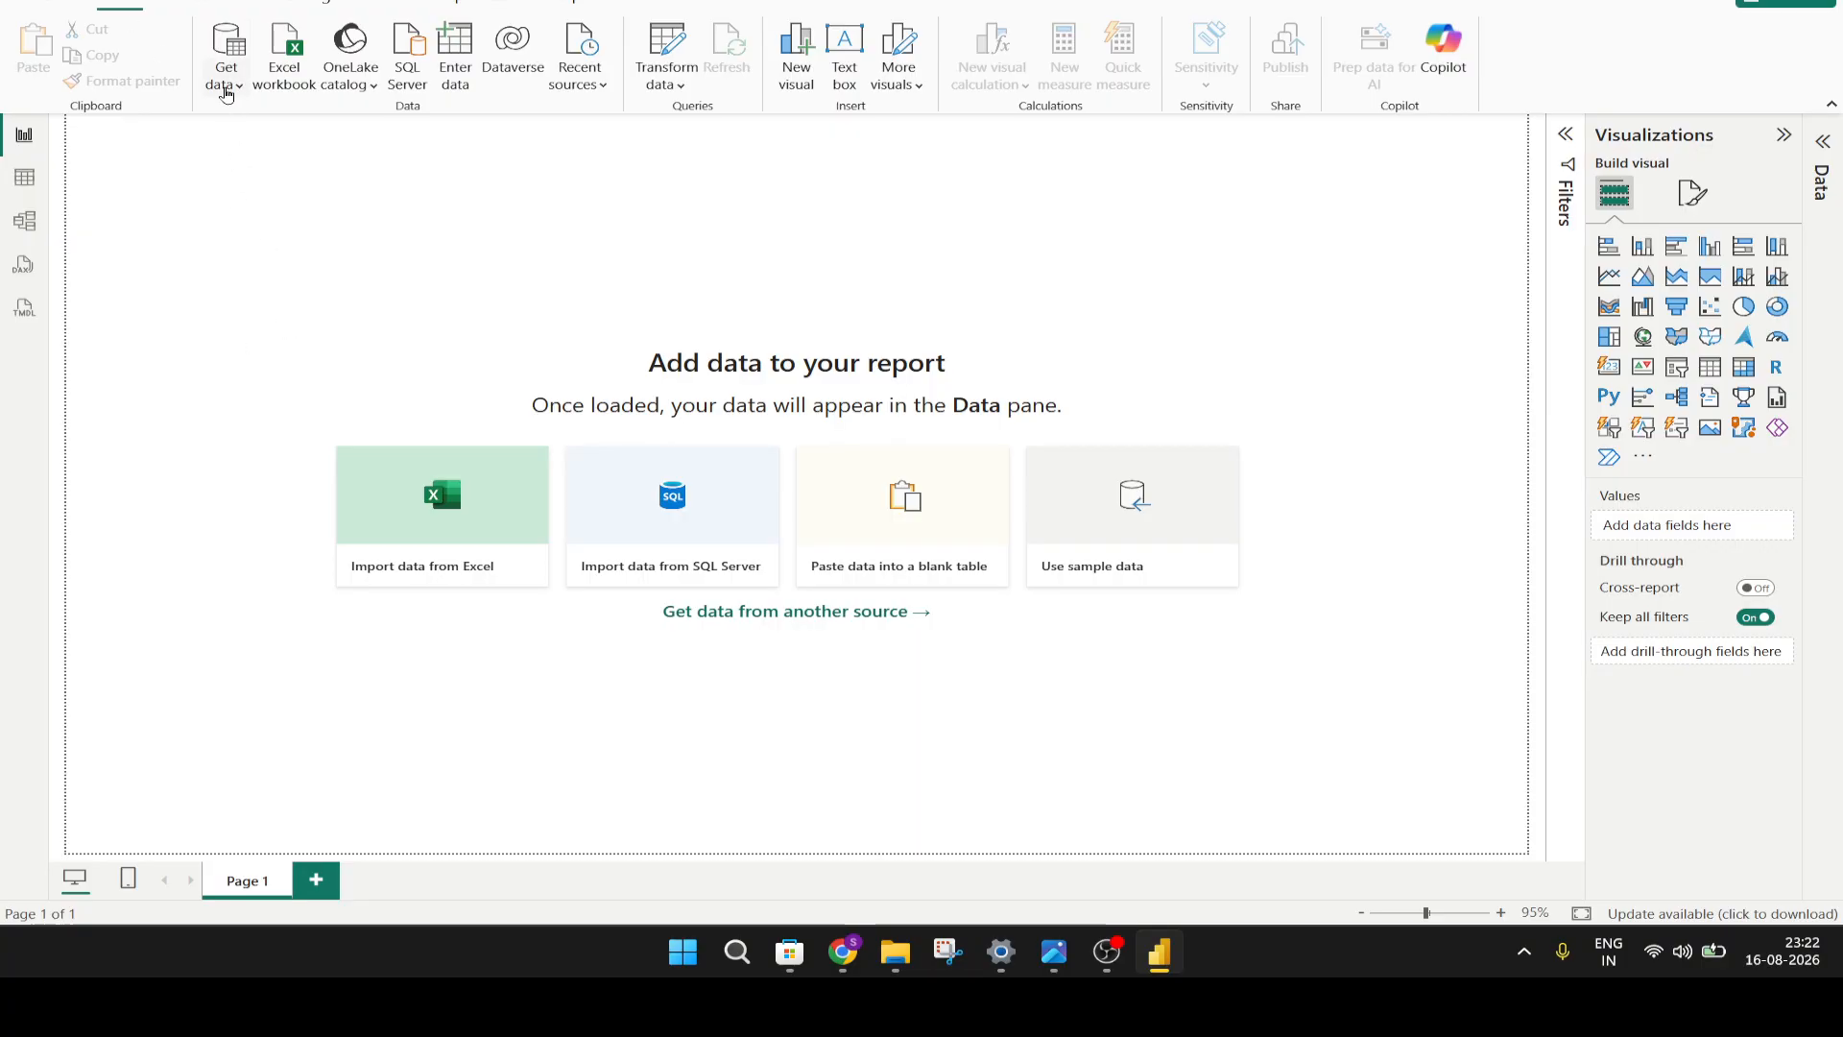
Step: Import SalesDetails.csv from the Downloads folder as a text/CSV source and load it into the report
left_click(227, 88)
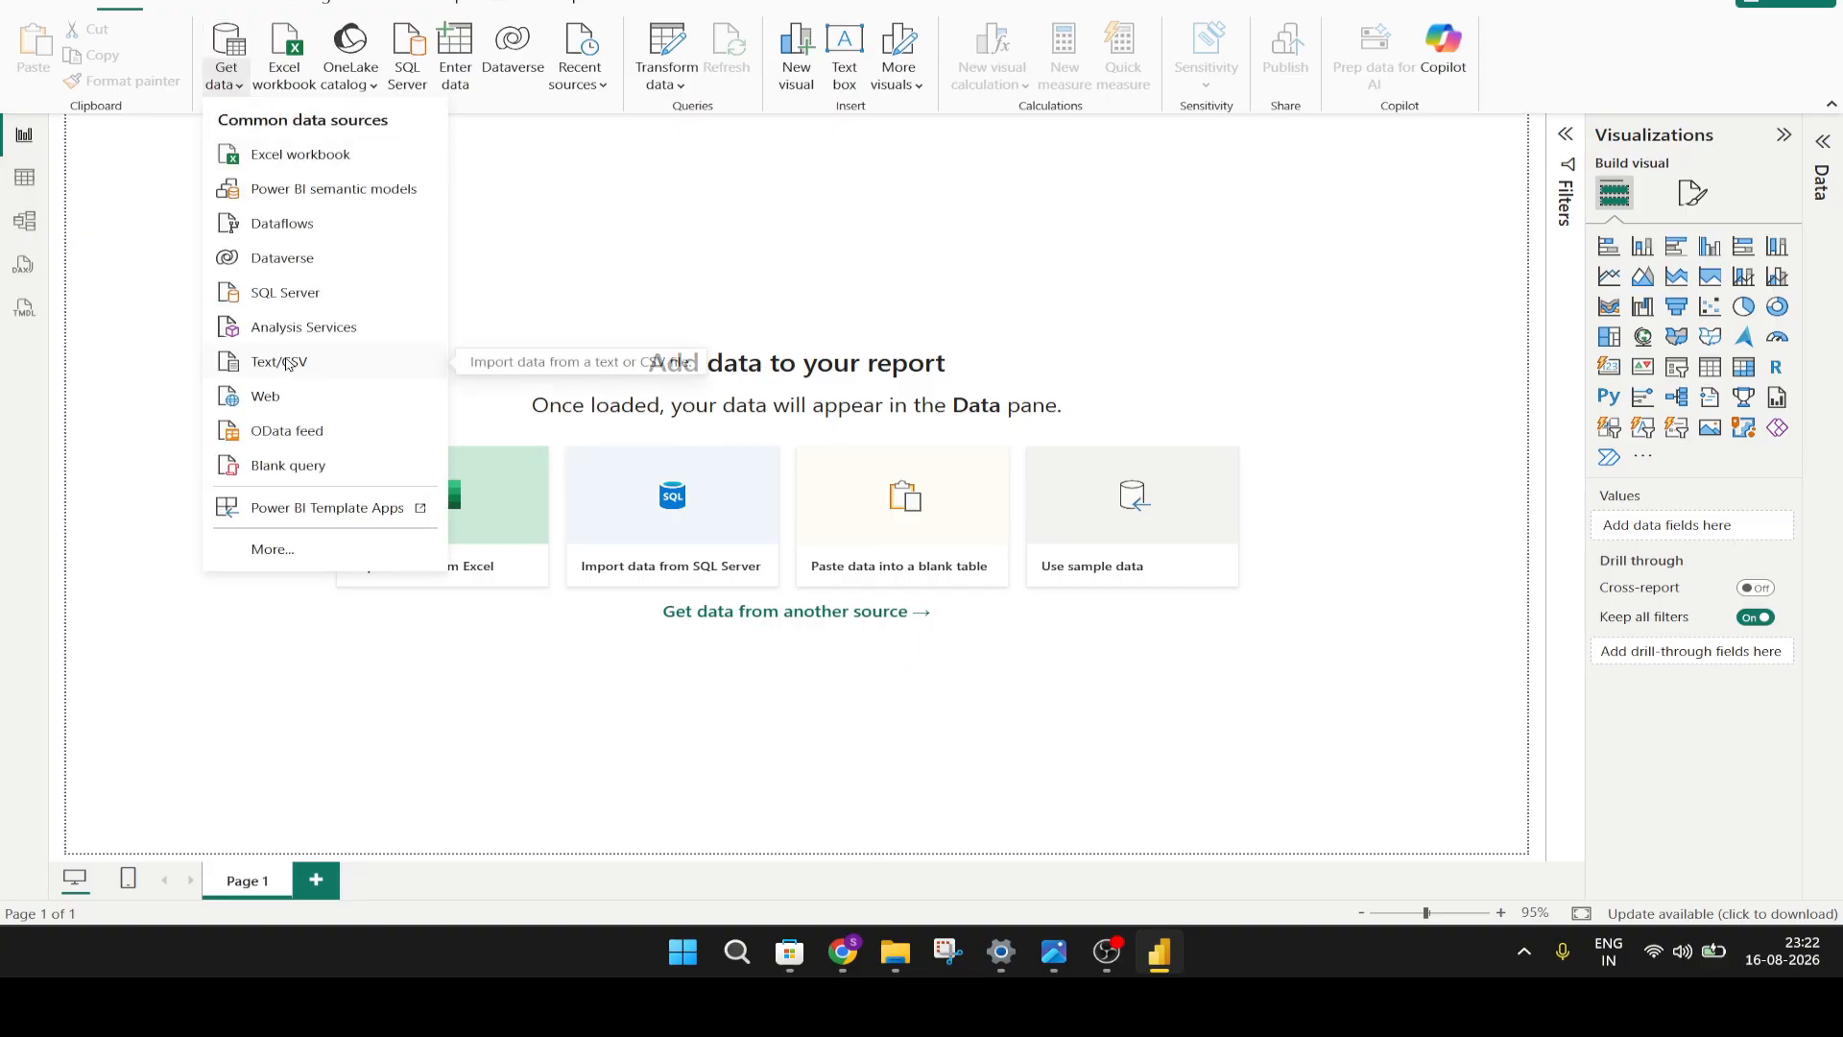
left_click(327, 369)
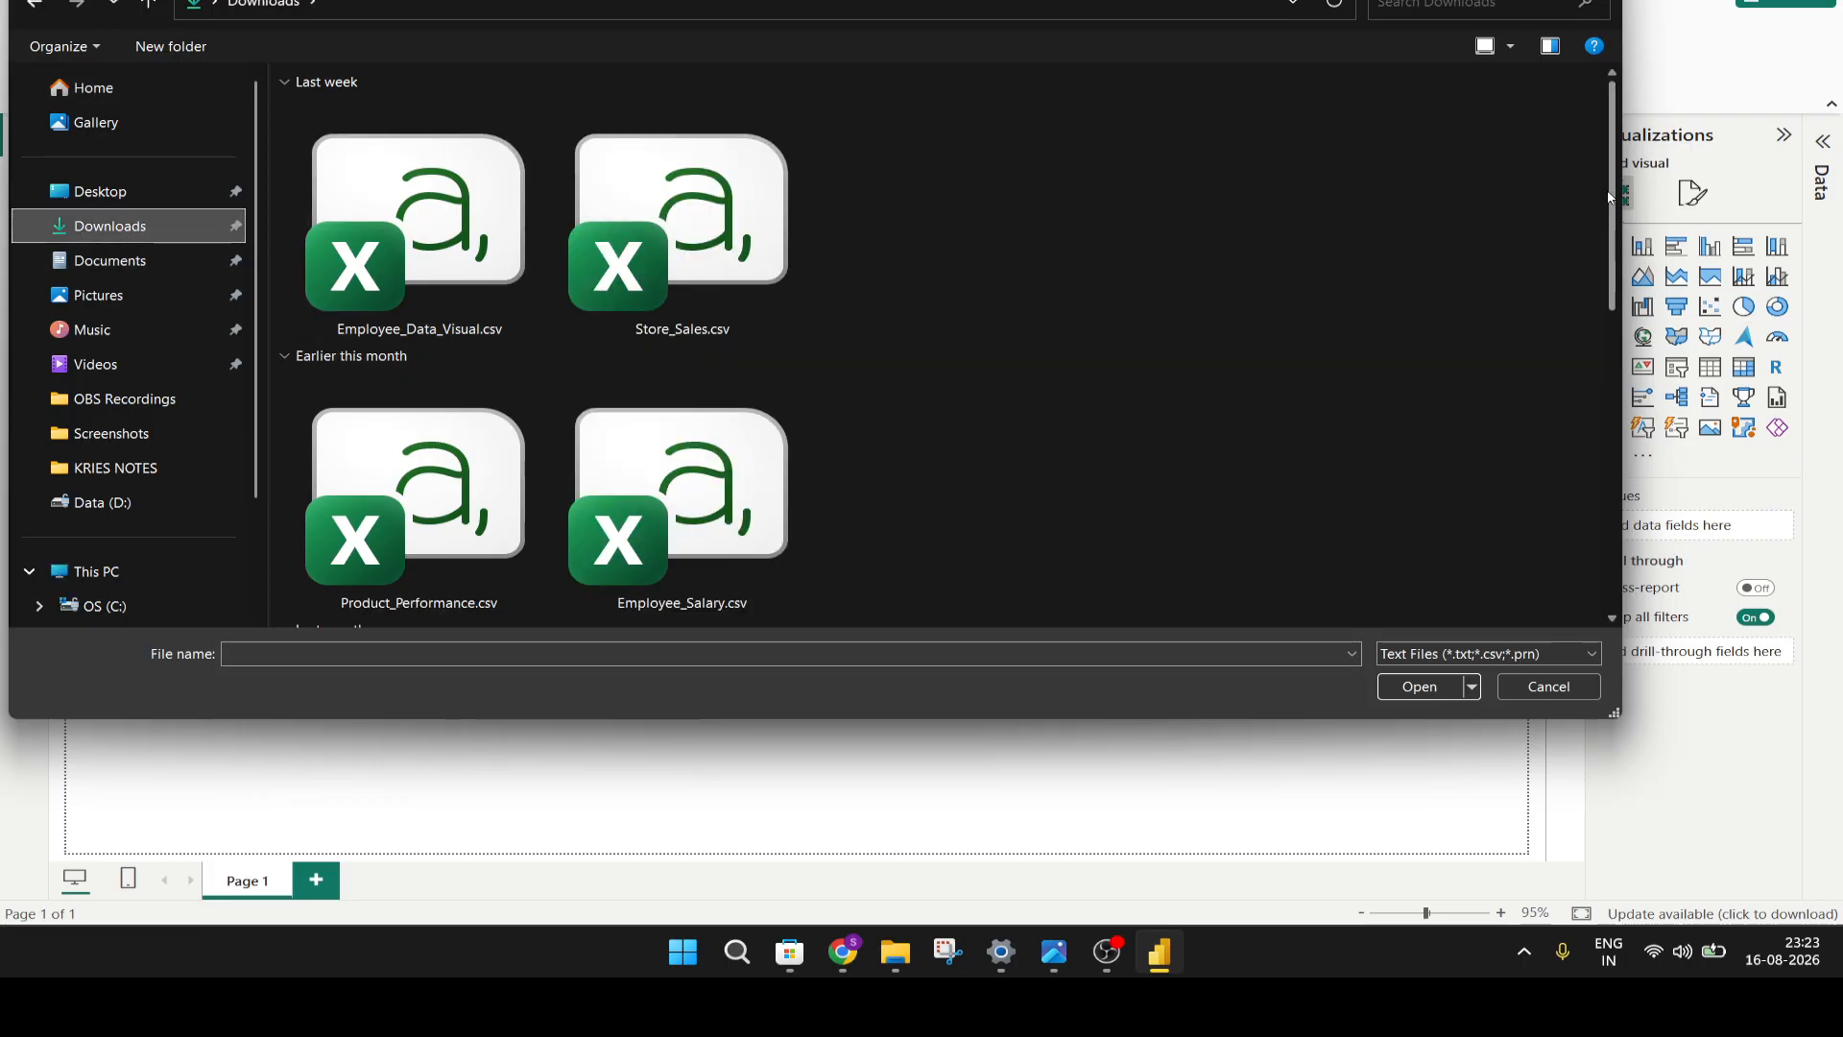
left_click_drag(1612, 197, 1598, 386)
left_click(1236, 355)
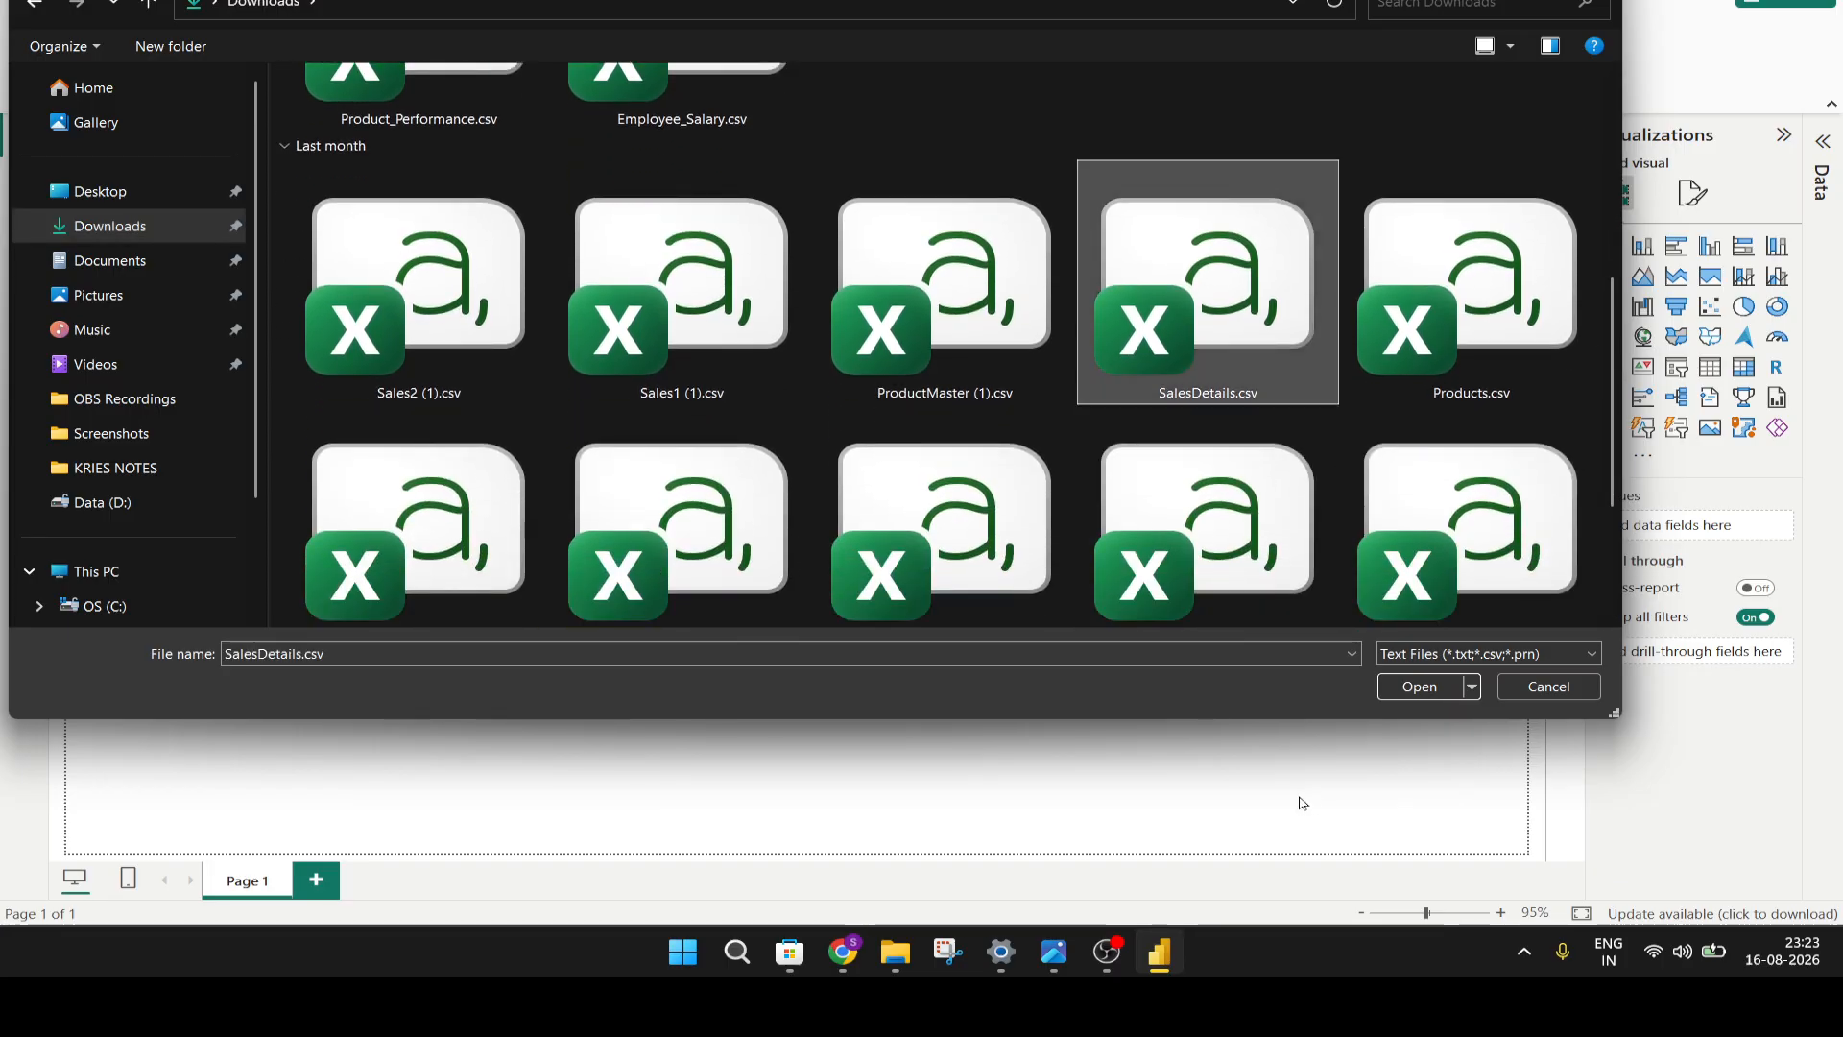
left_click(1414, 687)
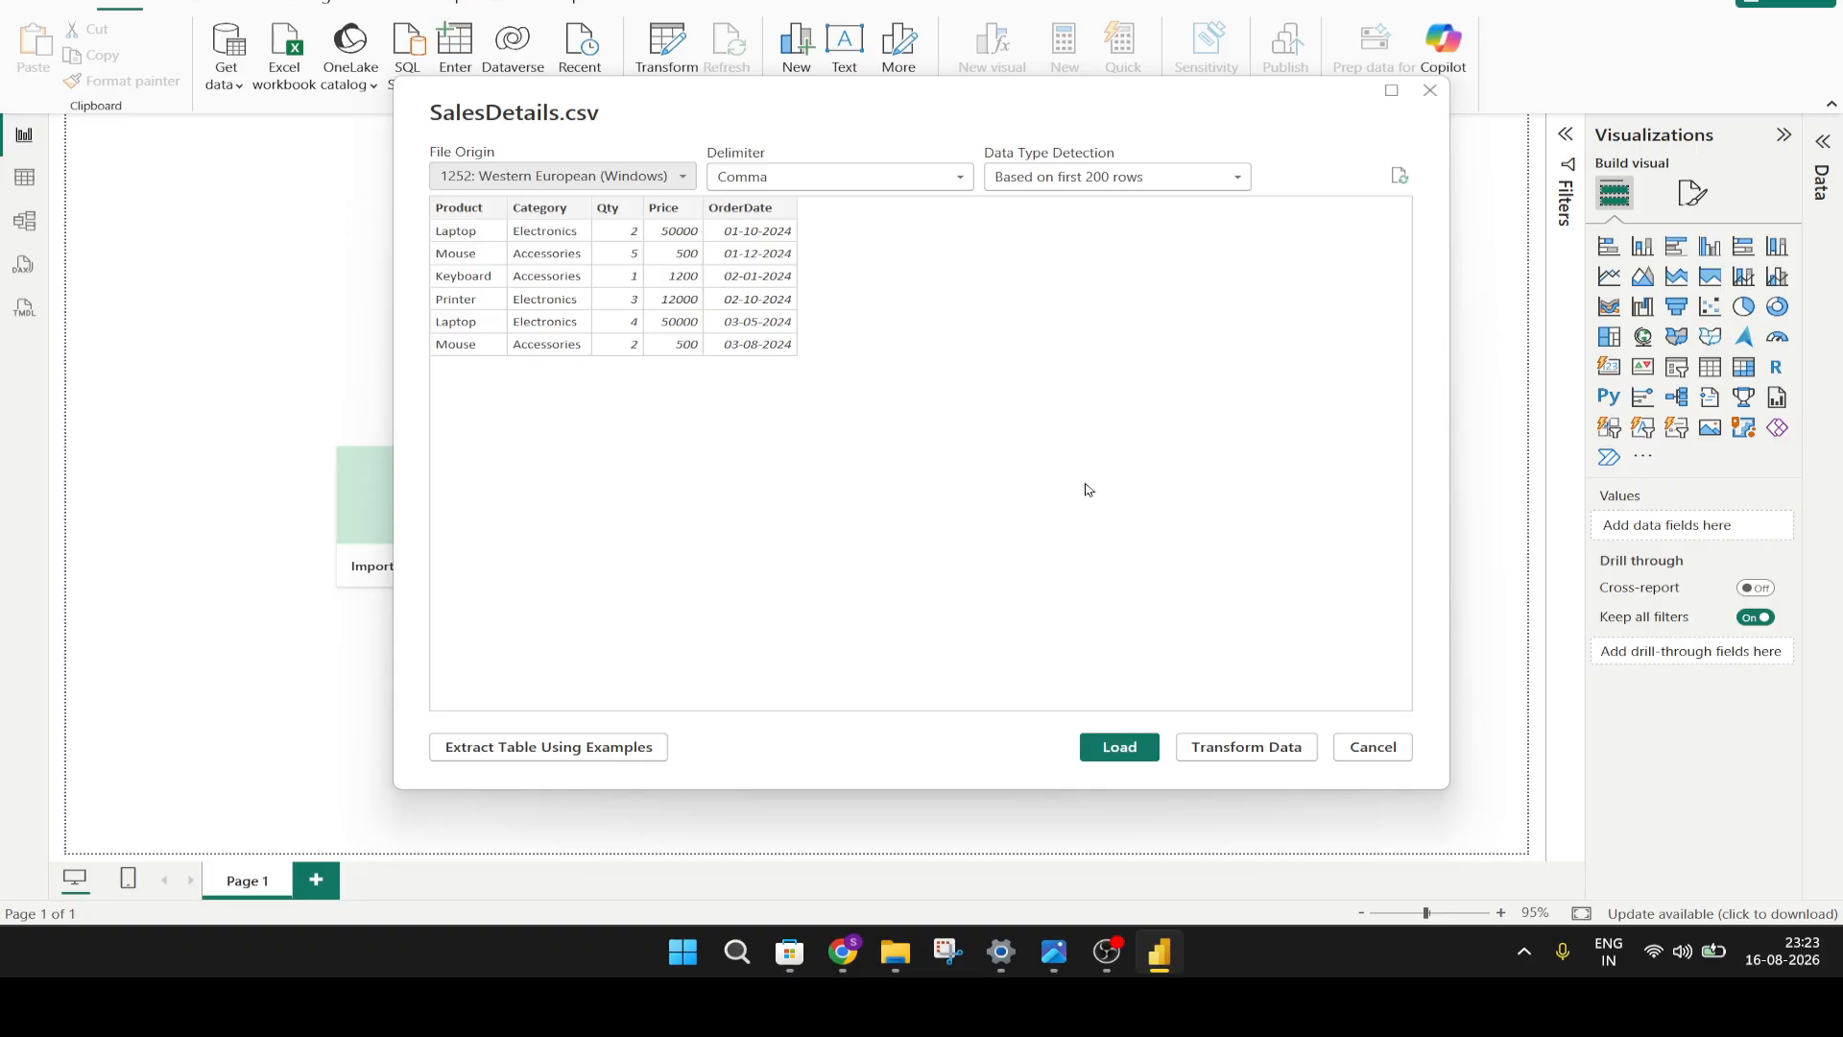
left_click(1097, 746)
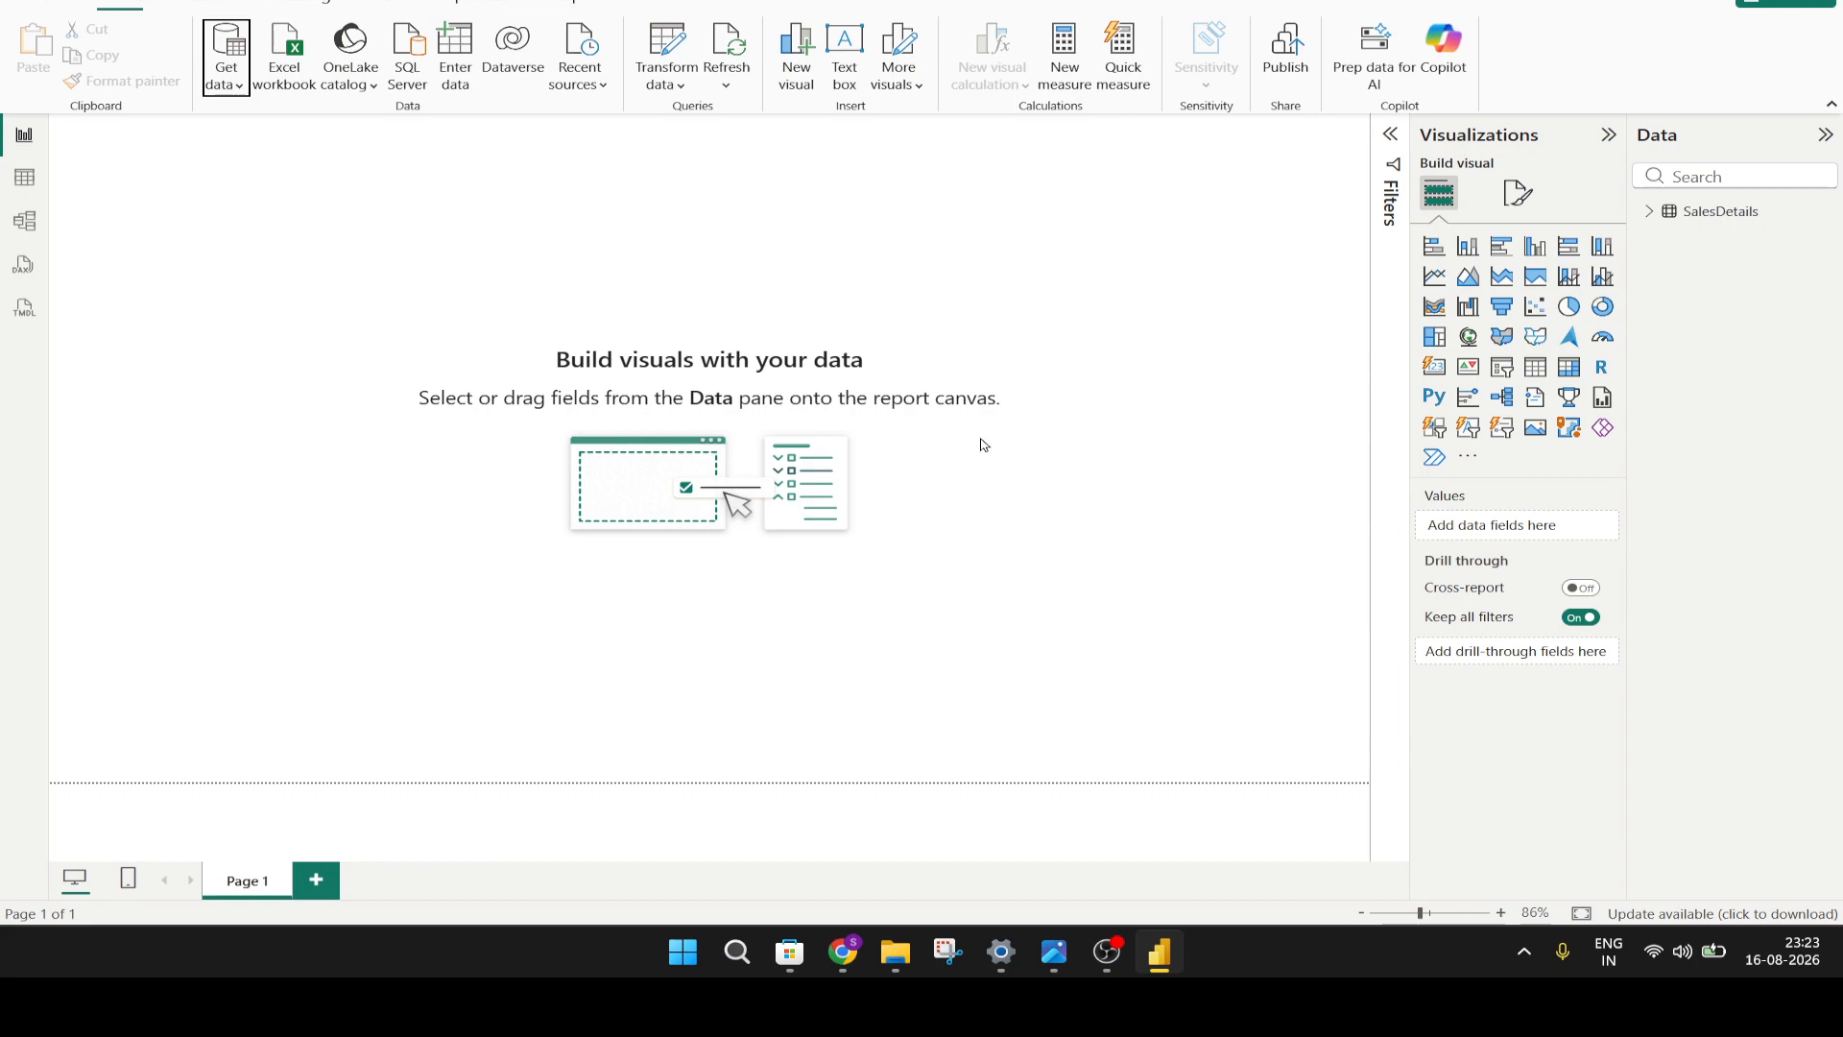
Step: In the table view of SalesDetails, add a calculated column with the formula Total=[Qty]*[Price]
left_click(26, 184)
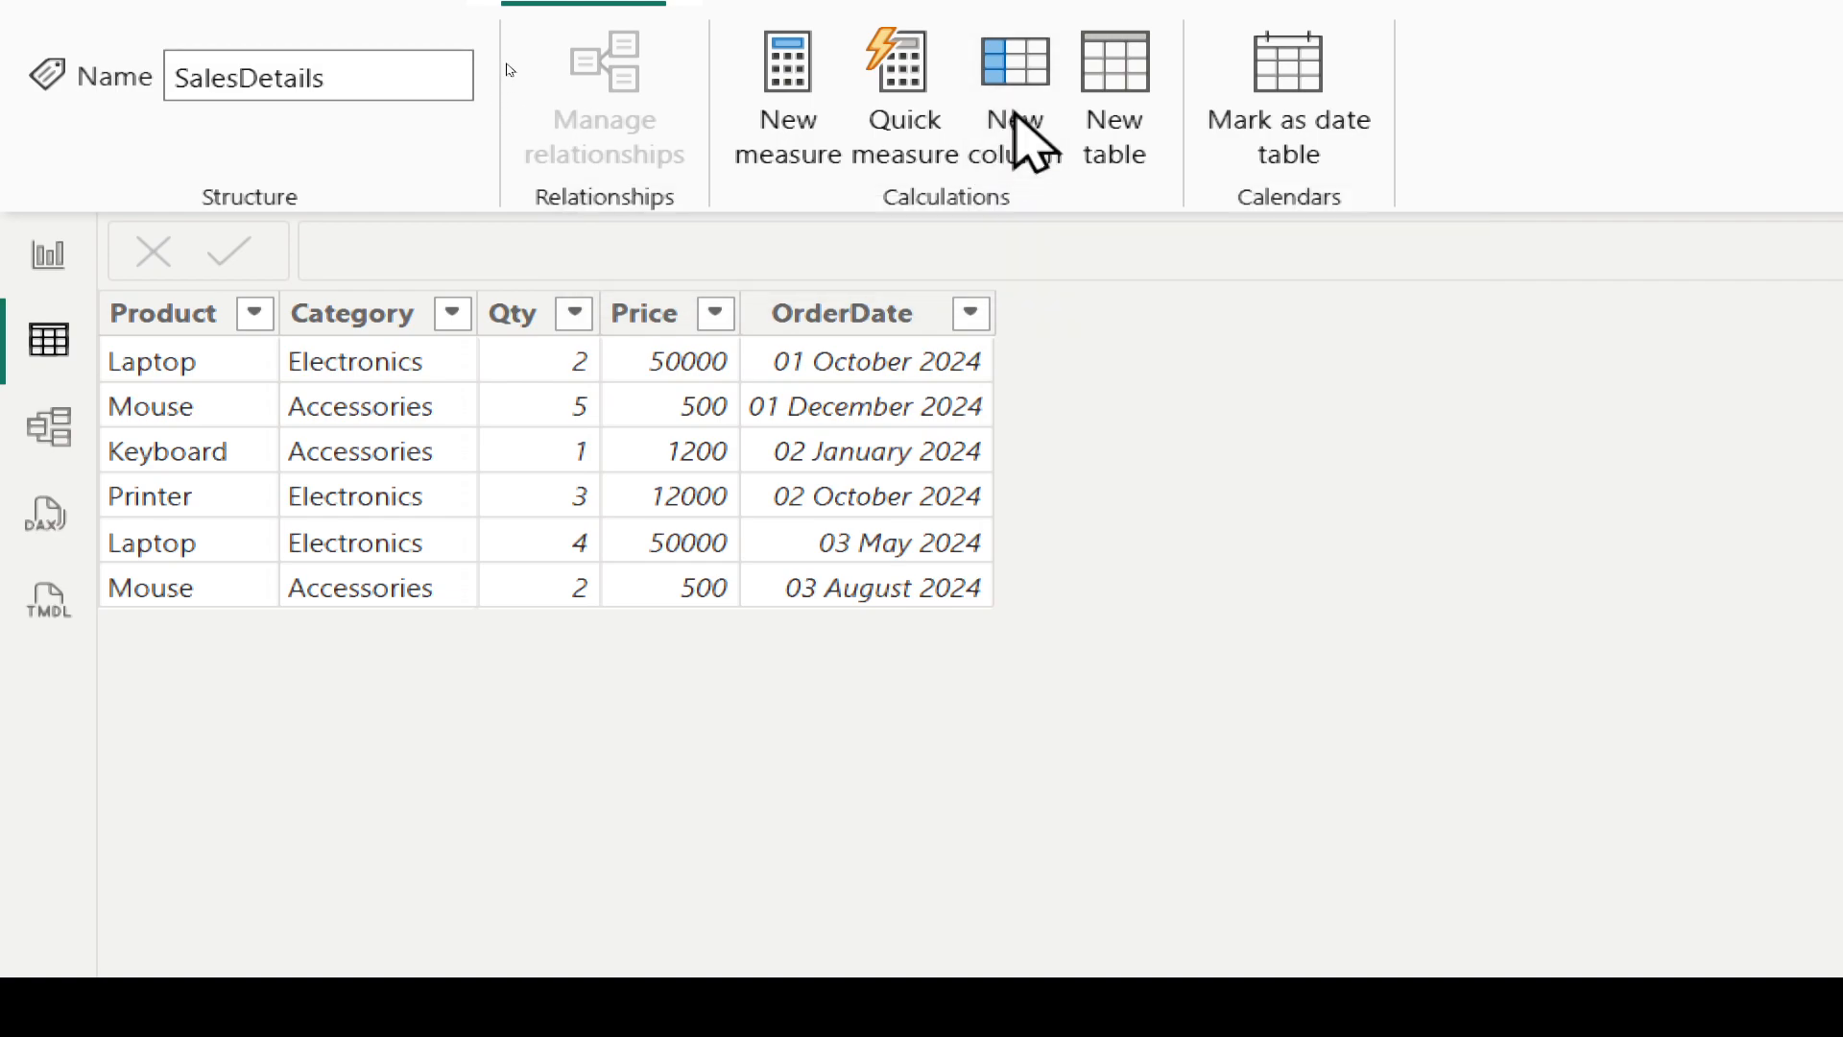
left_click(1032, 144)
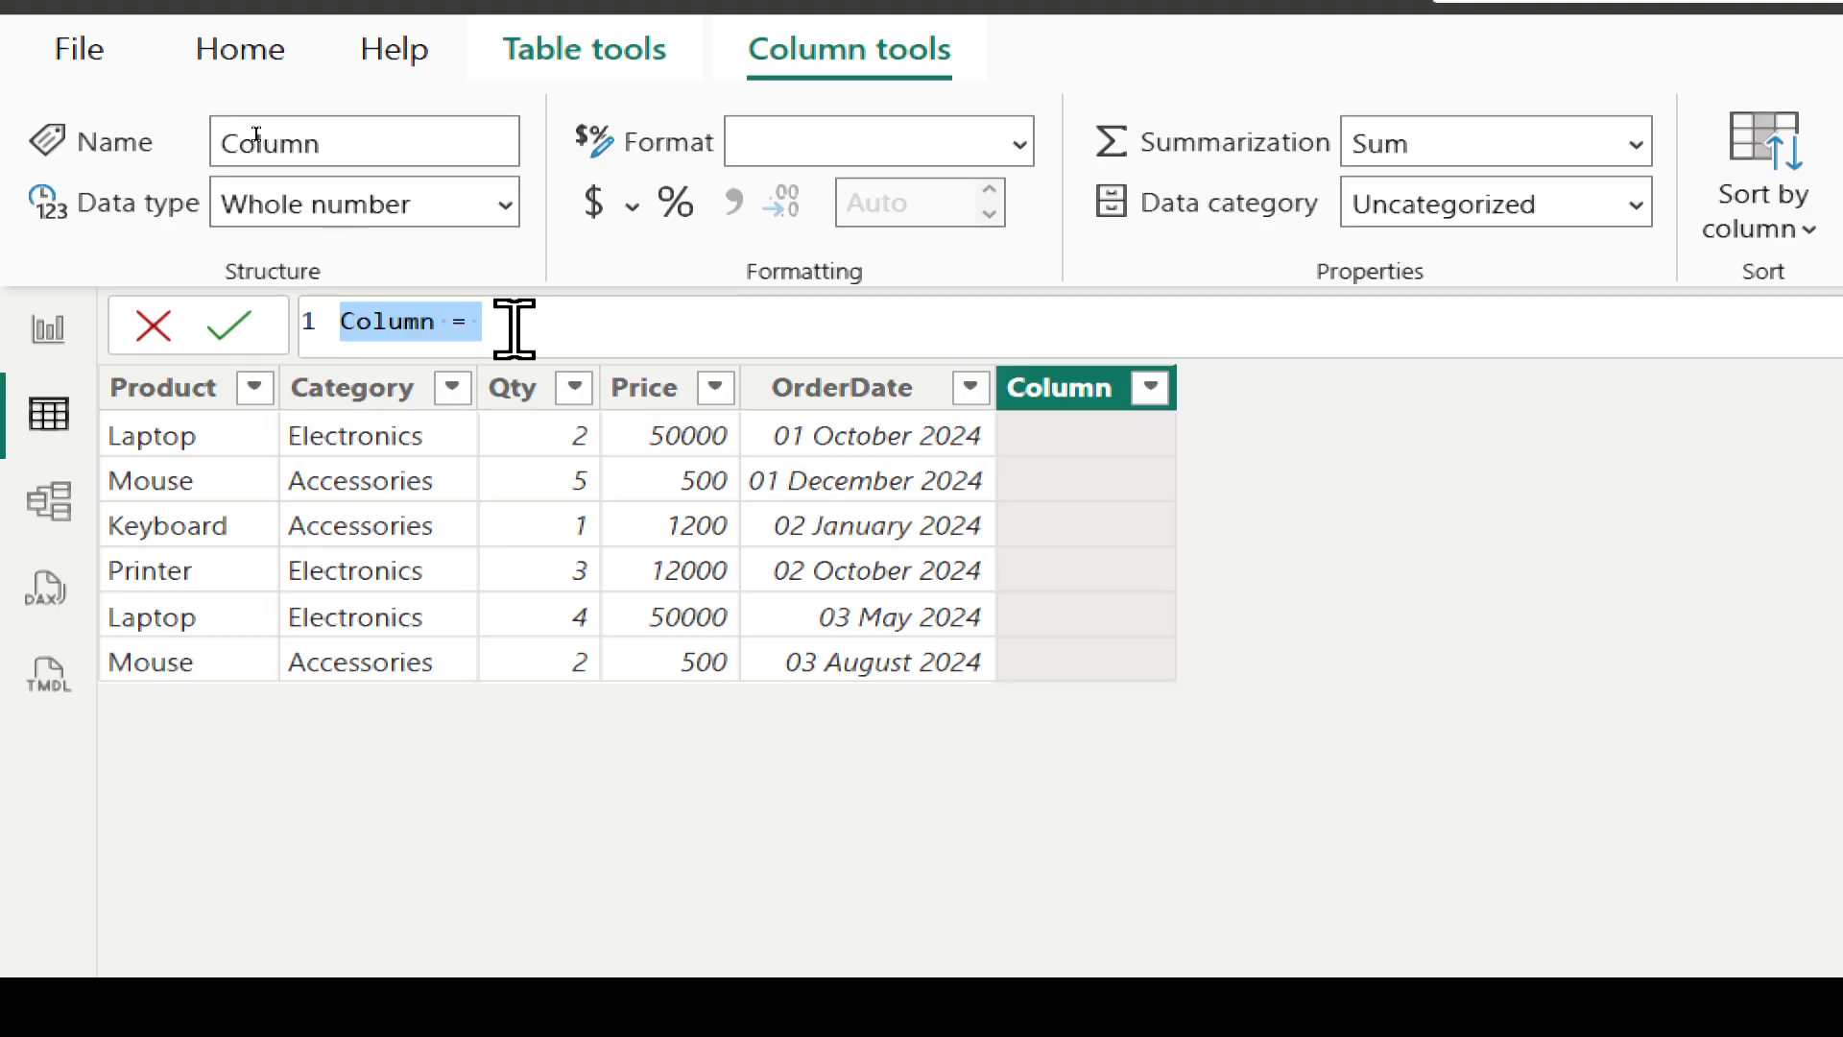
key("BackSpace")
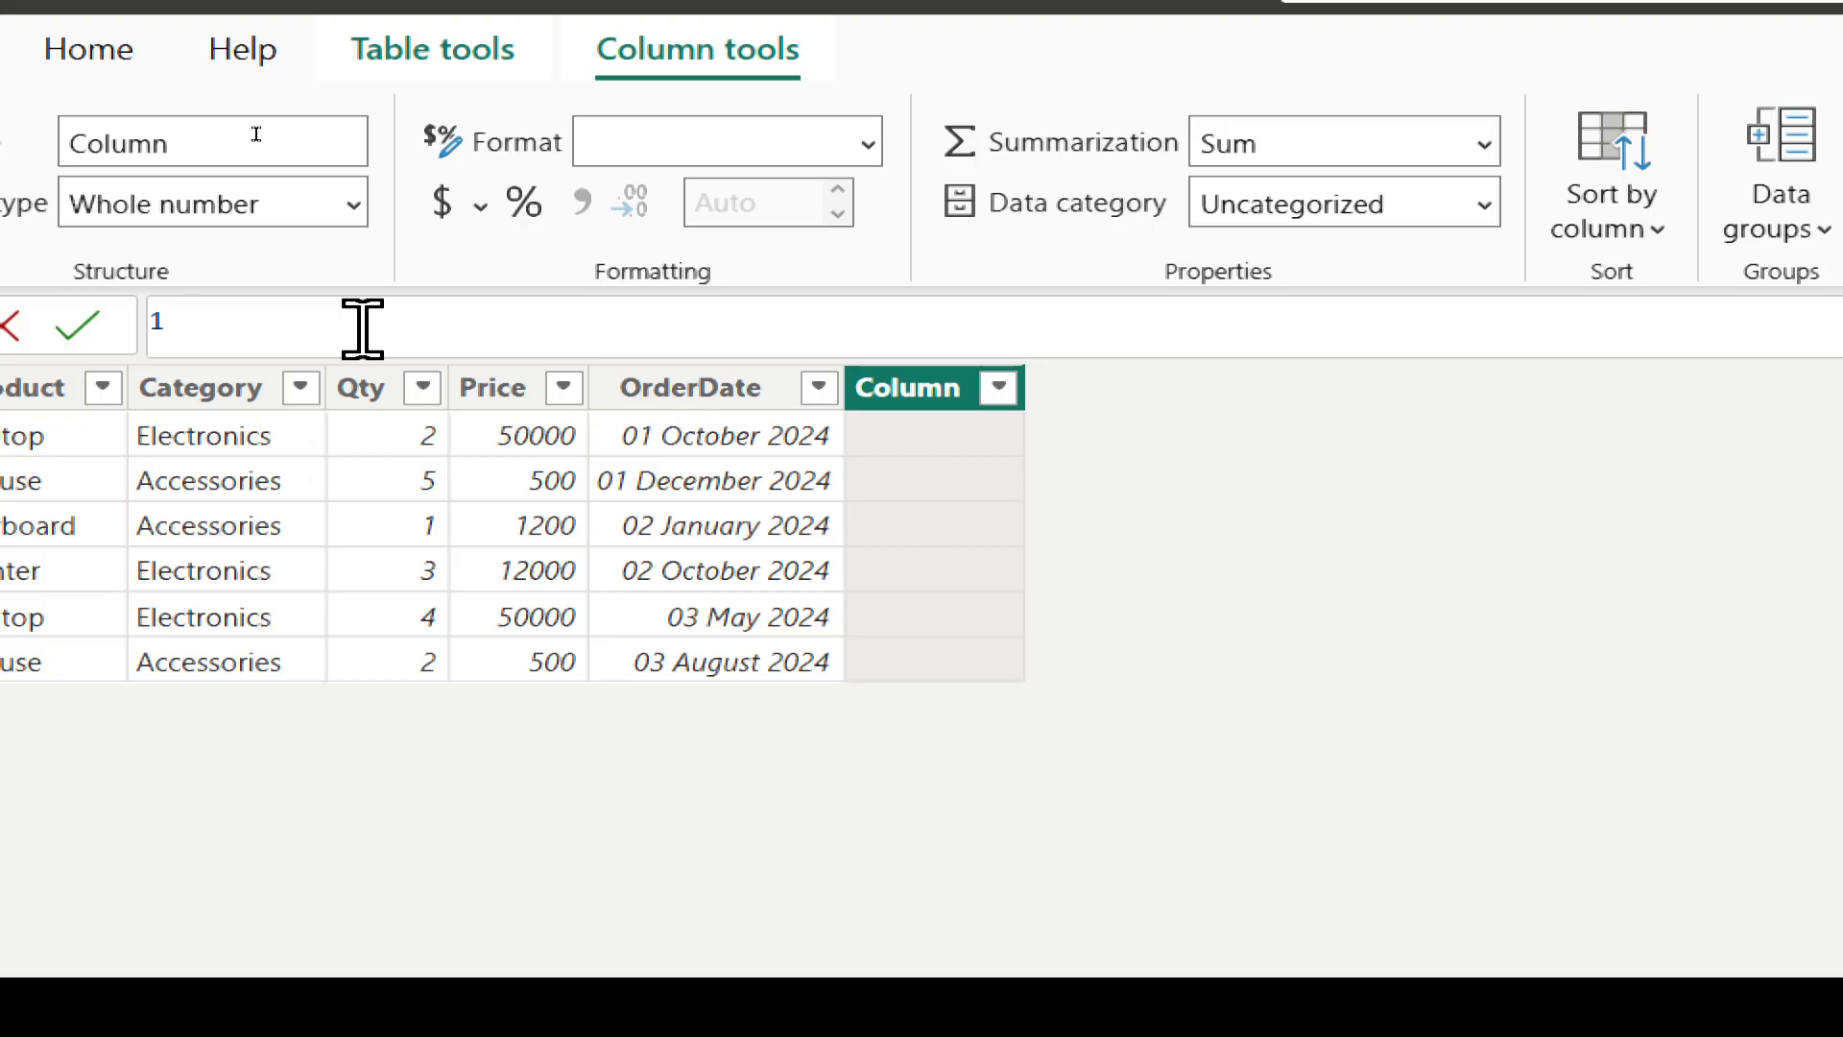
type("T")
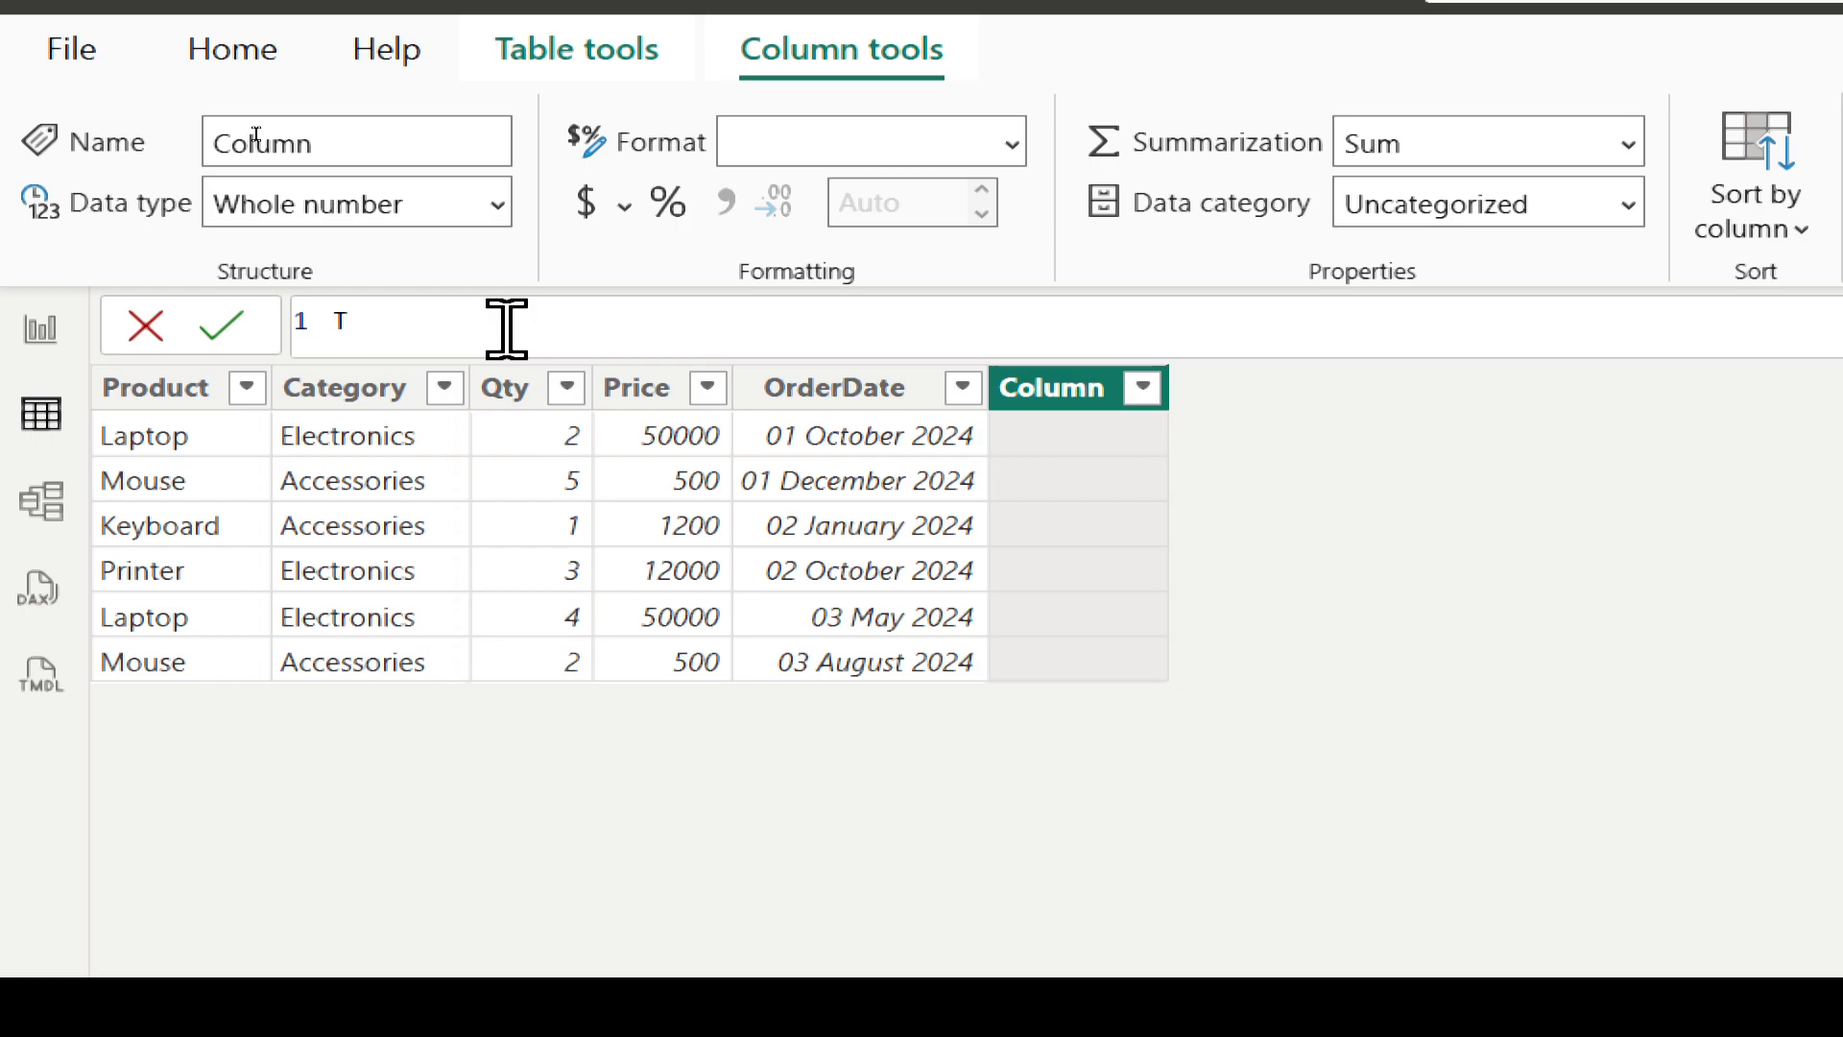
type("ota")
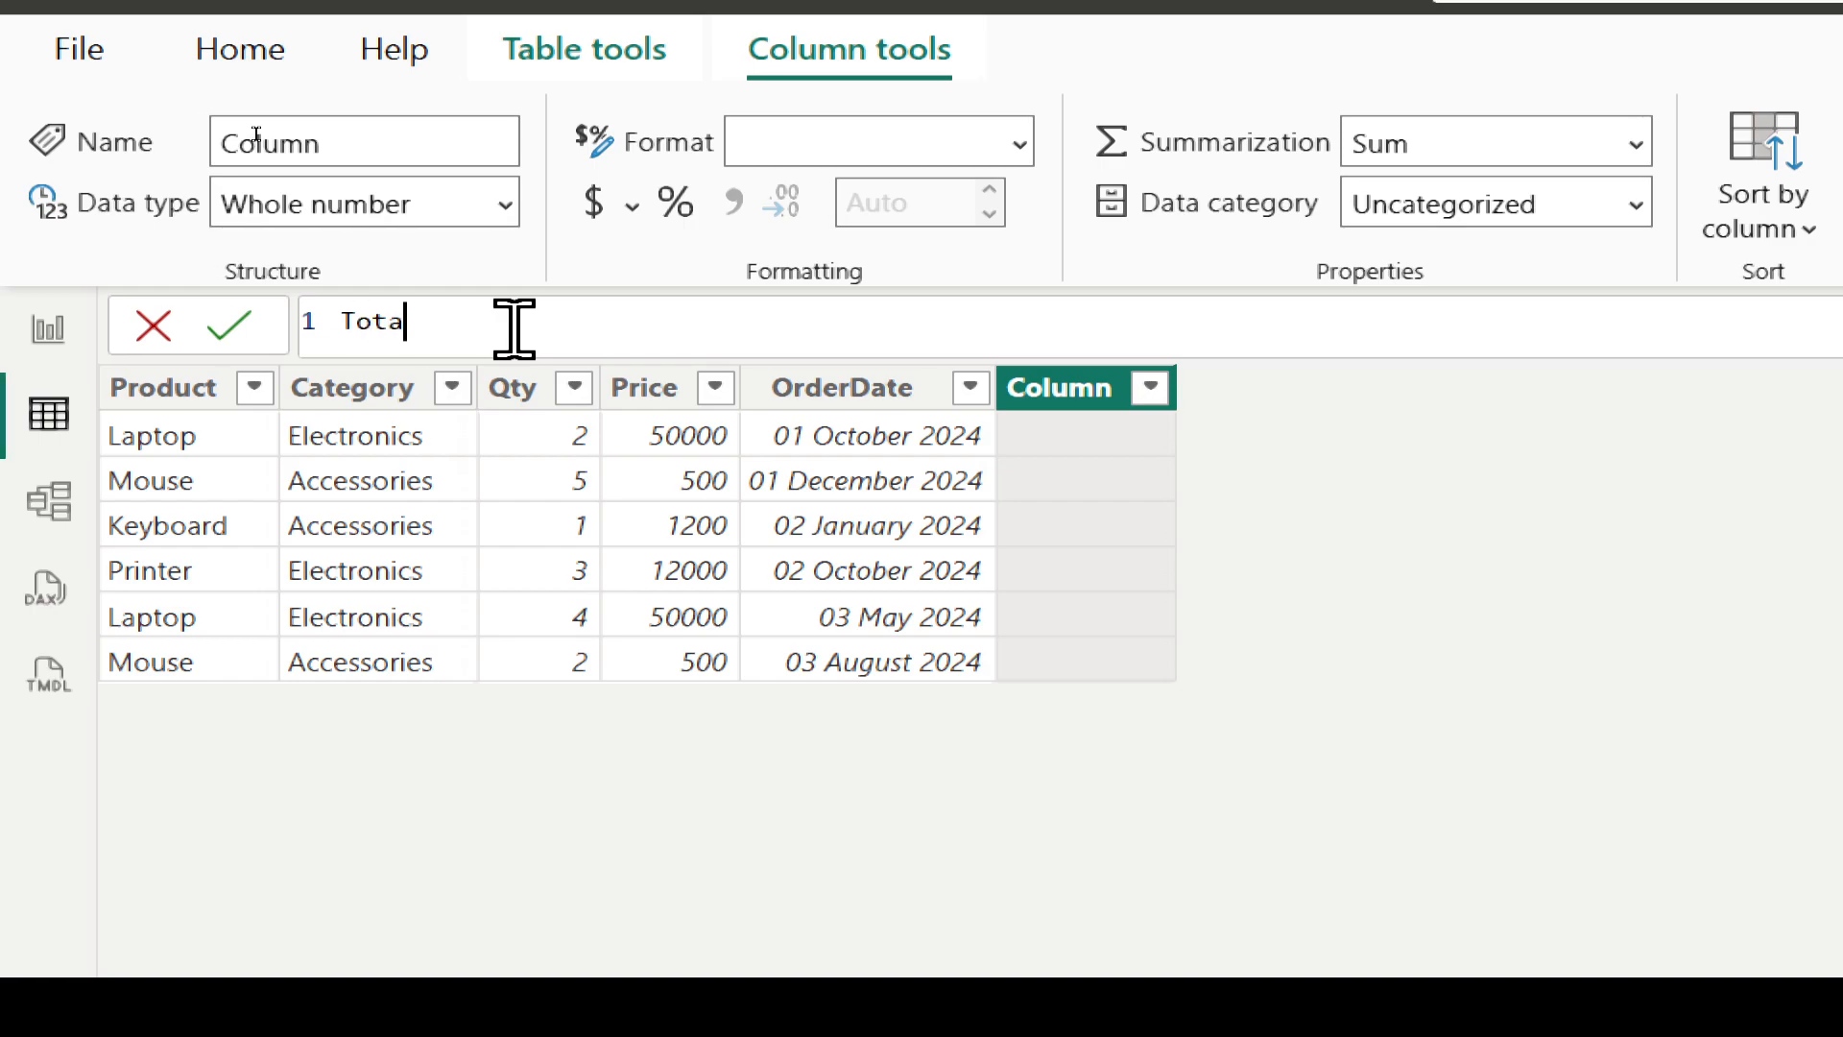
type("l=[Q")
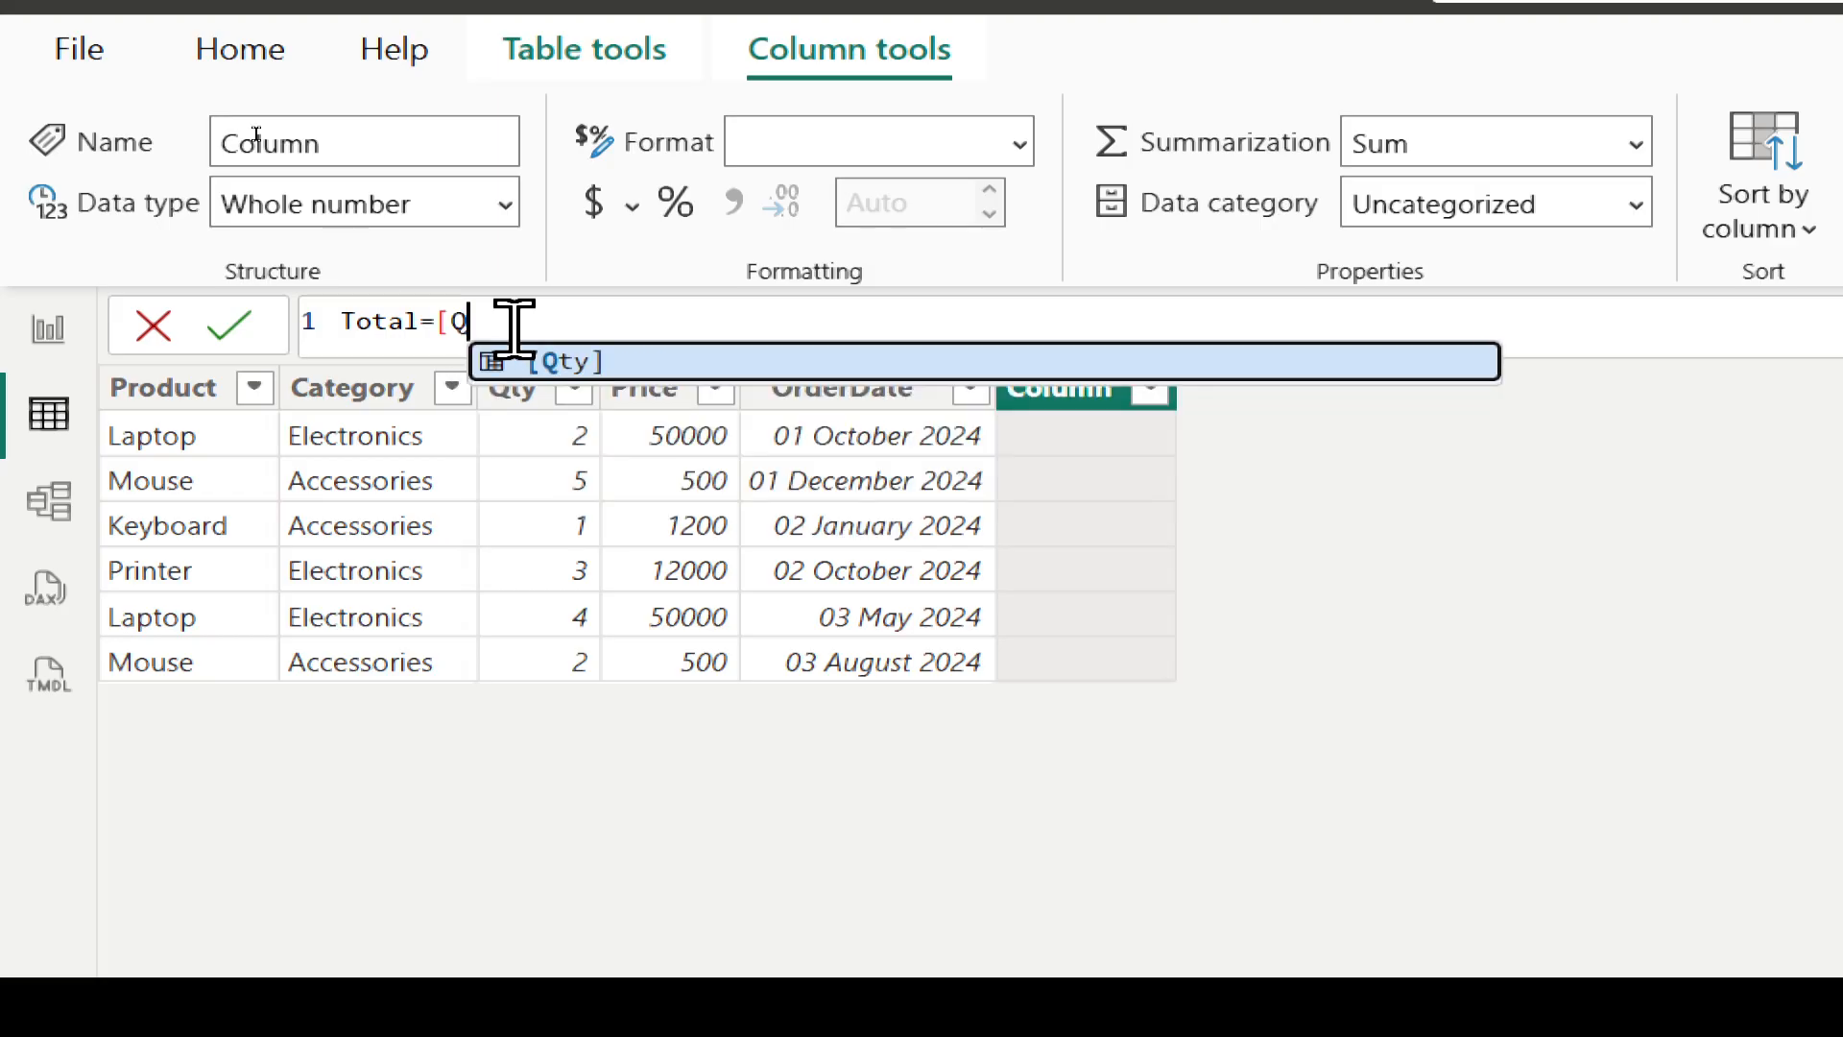
type("ty")
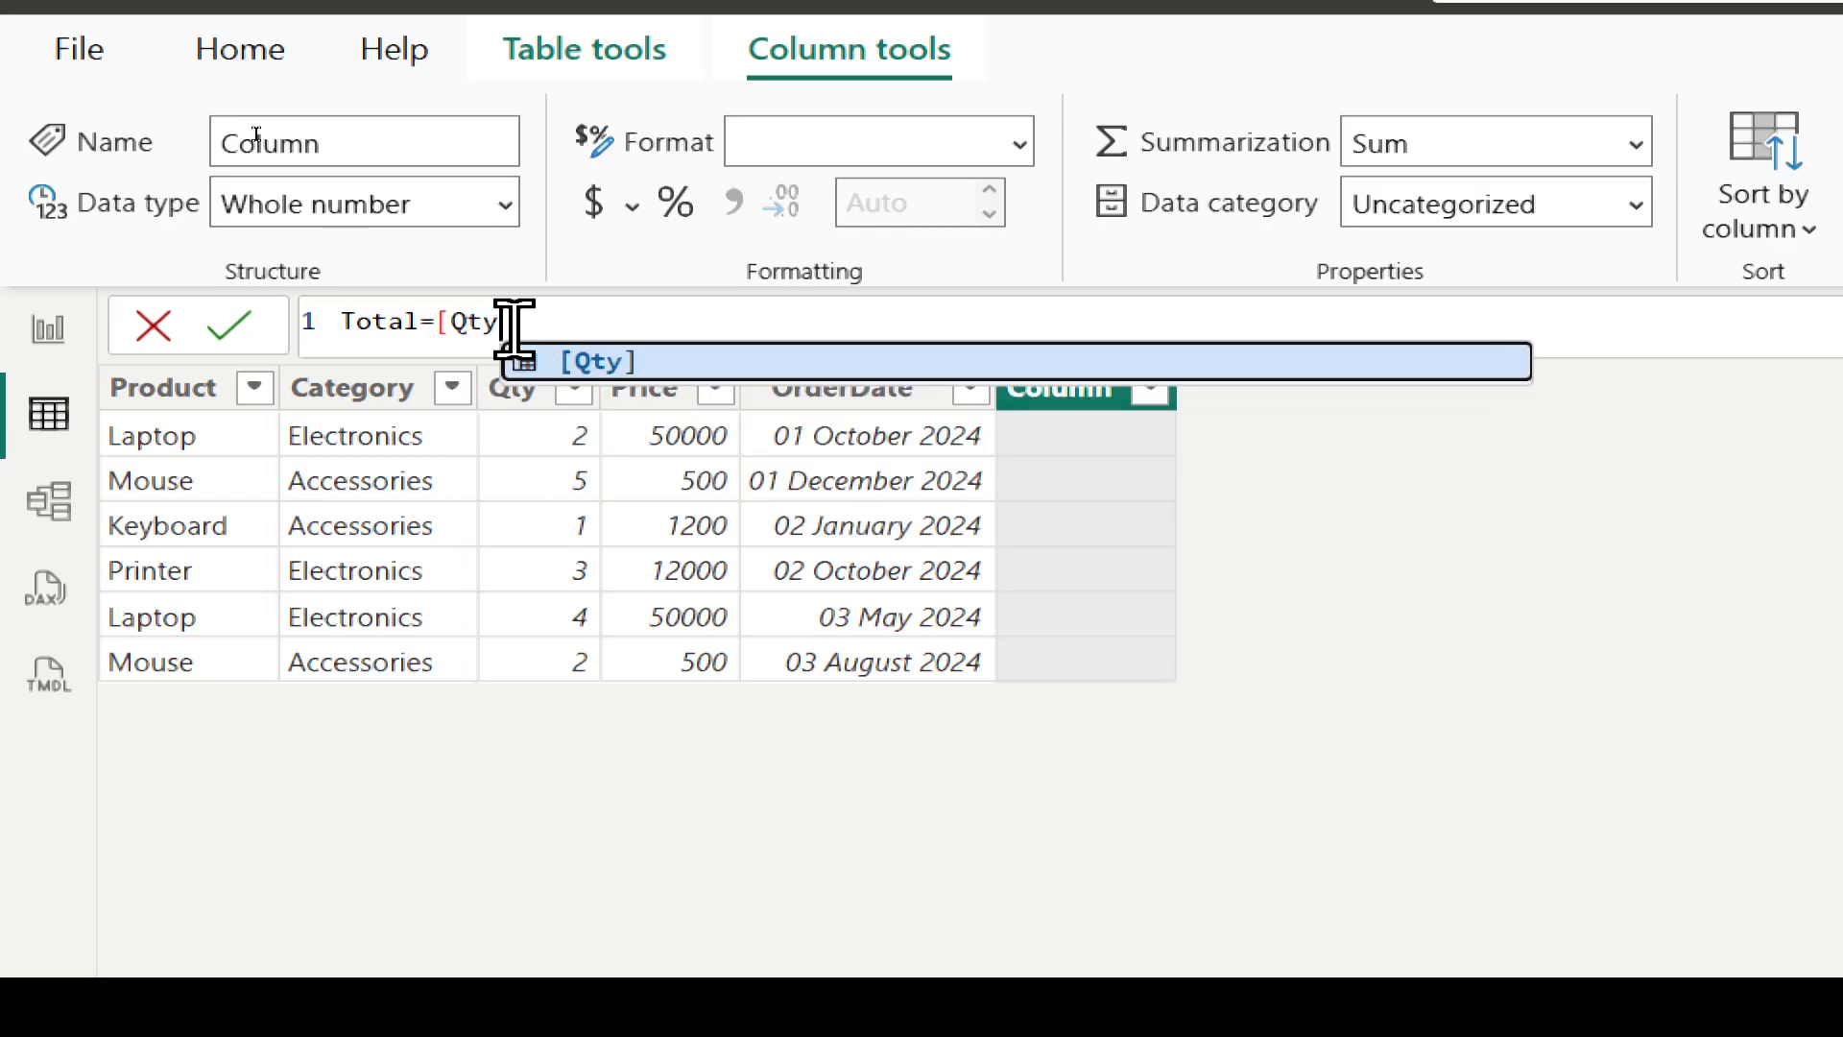
type("]")
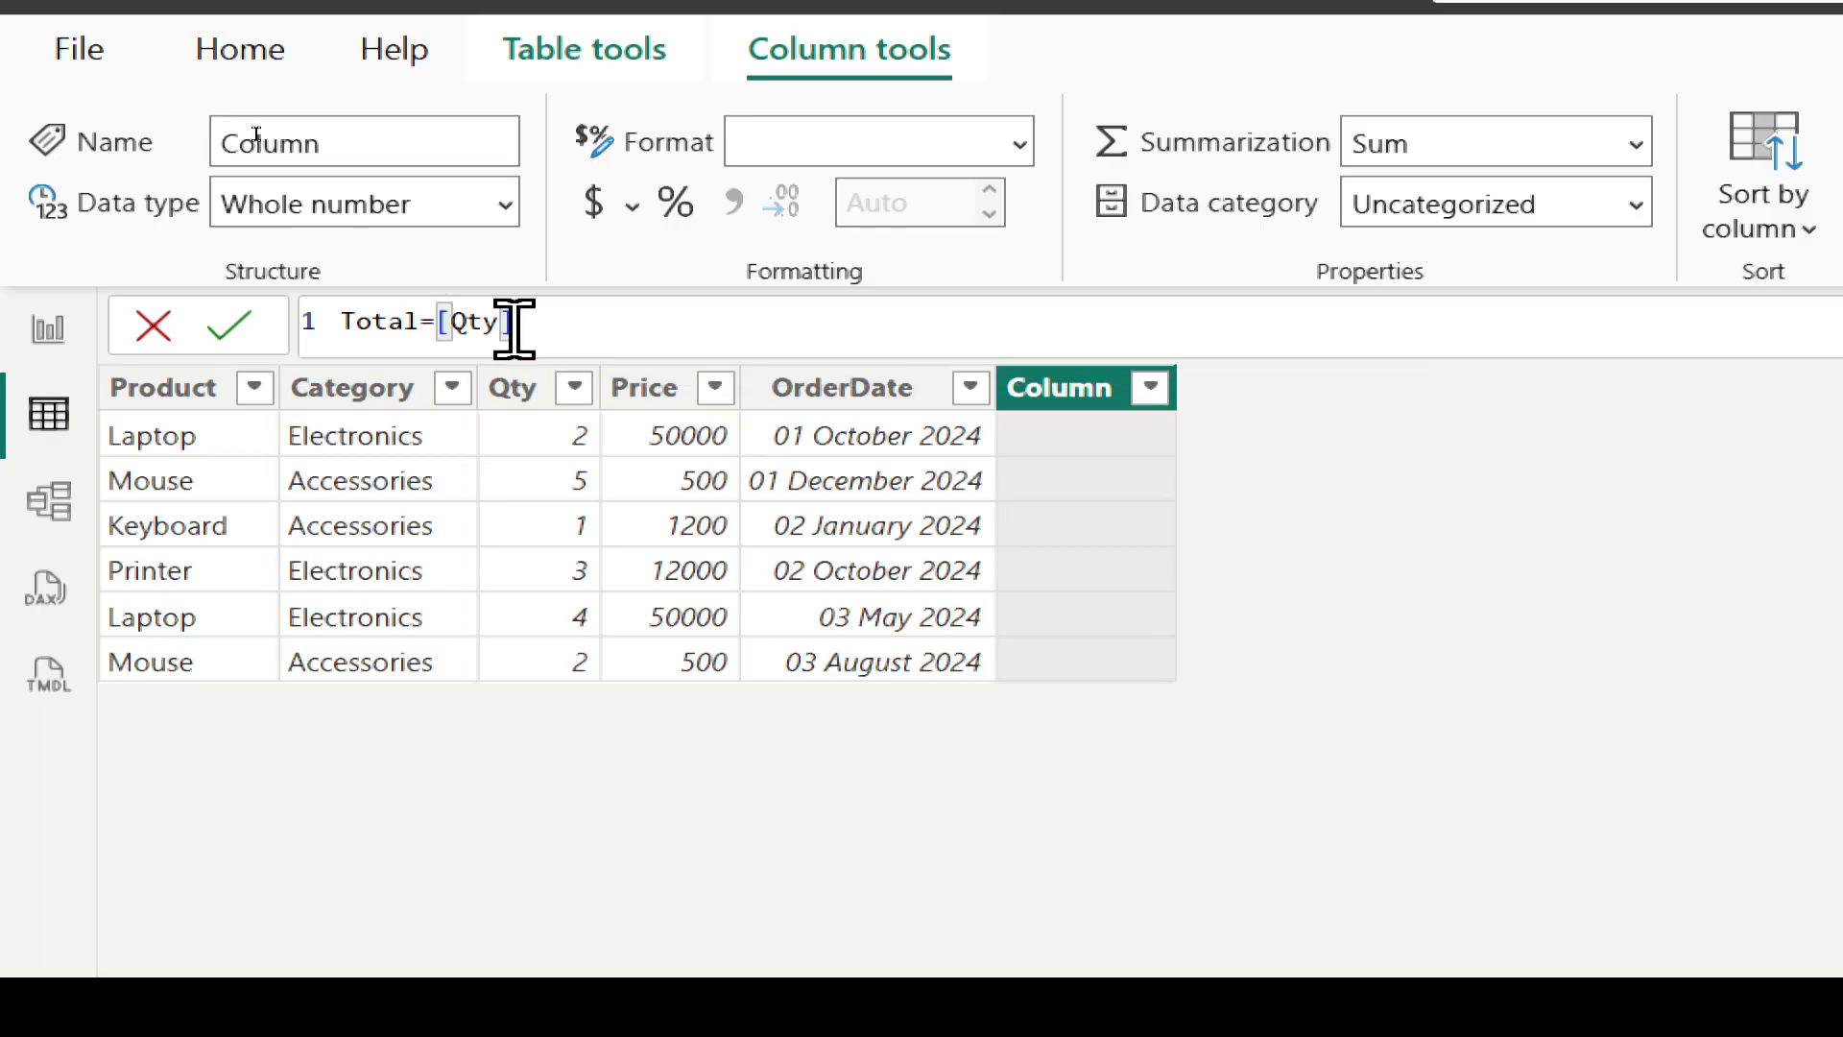
type("*[")
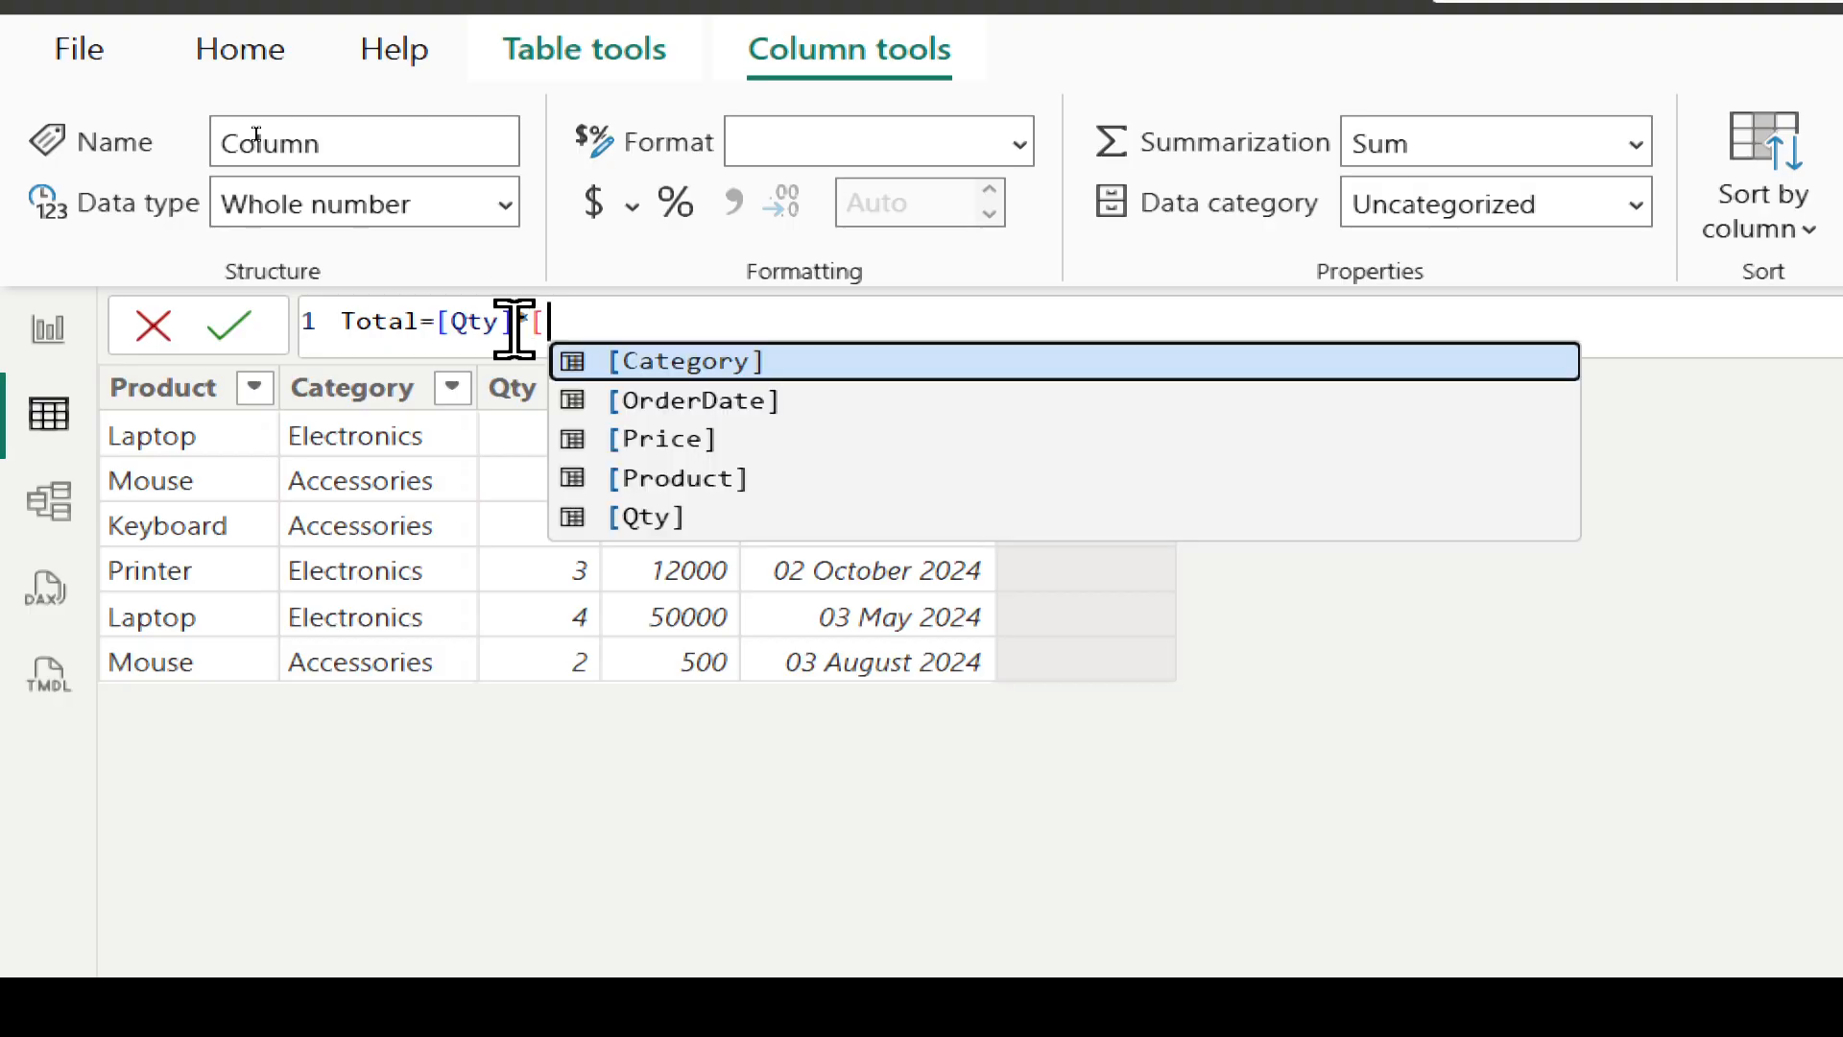
type("Pr")
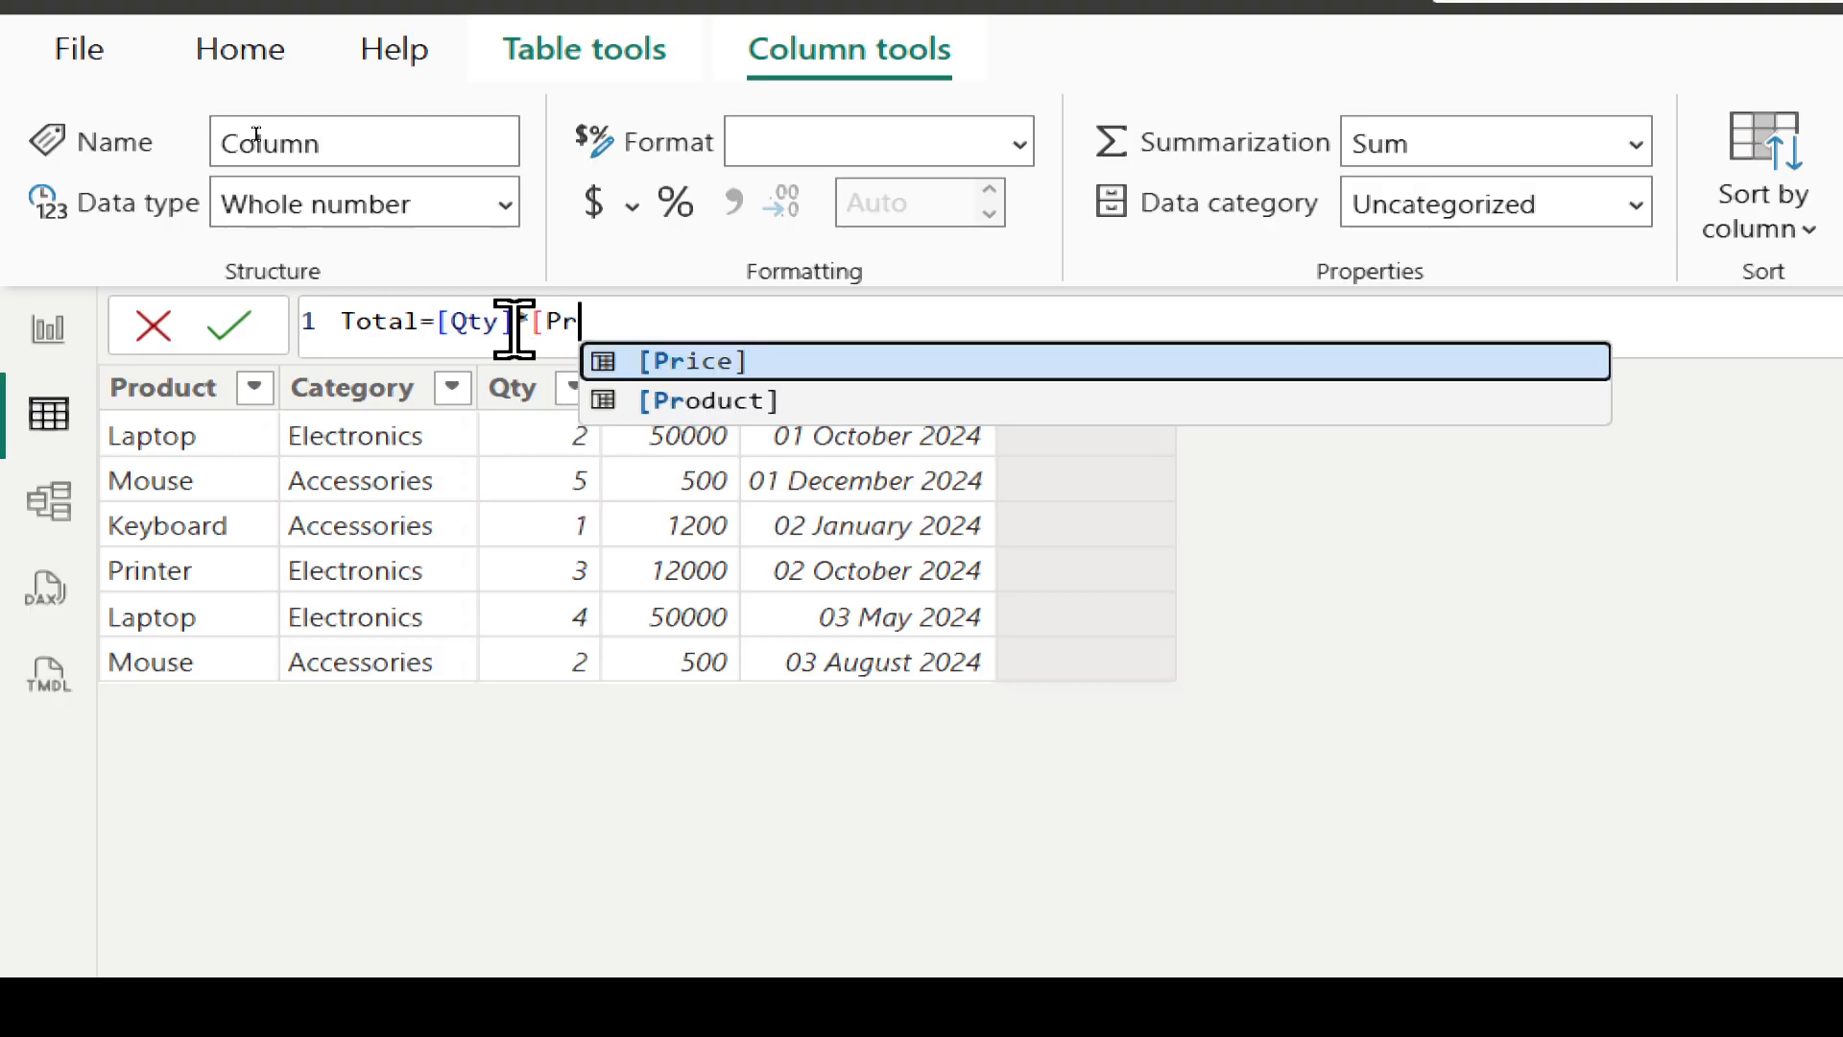
type("ice")
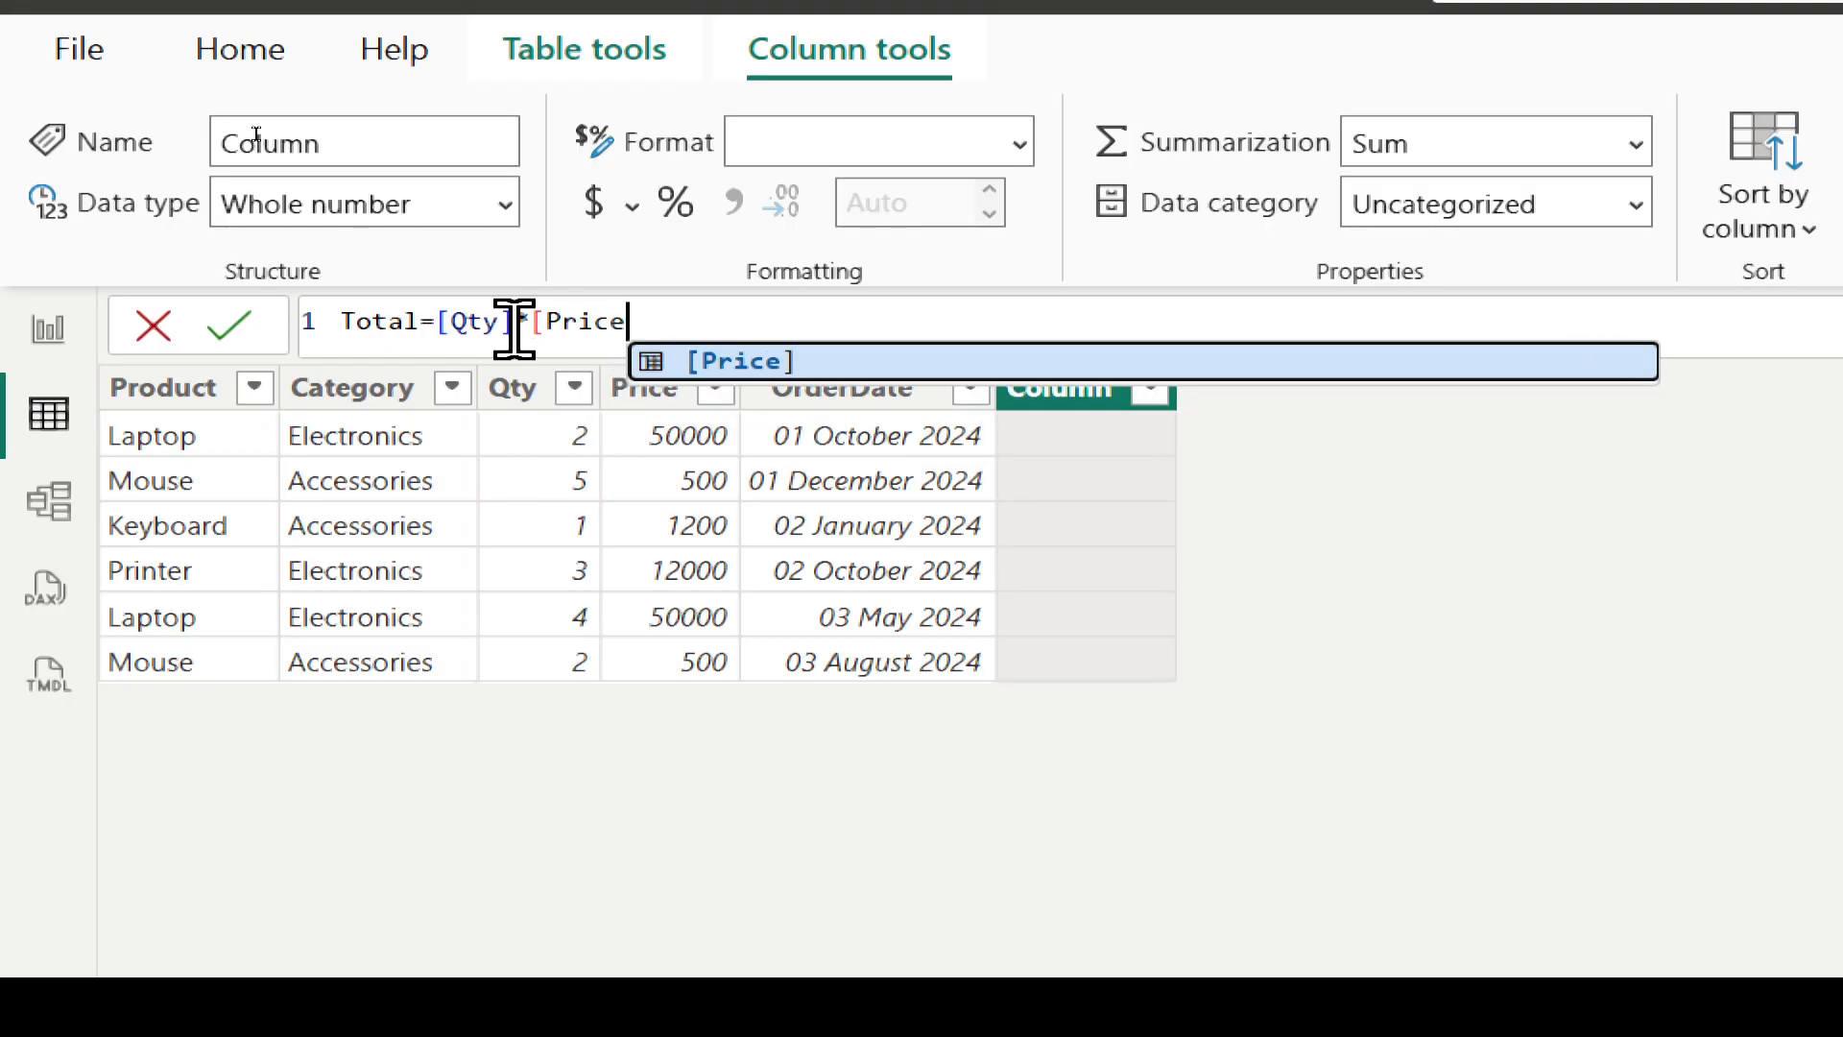
type("]")
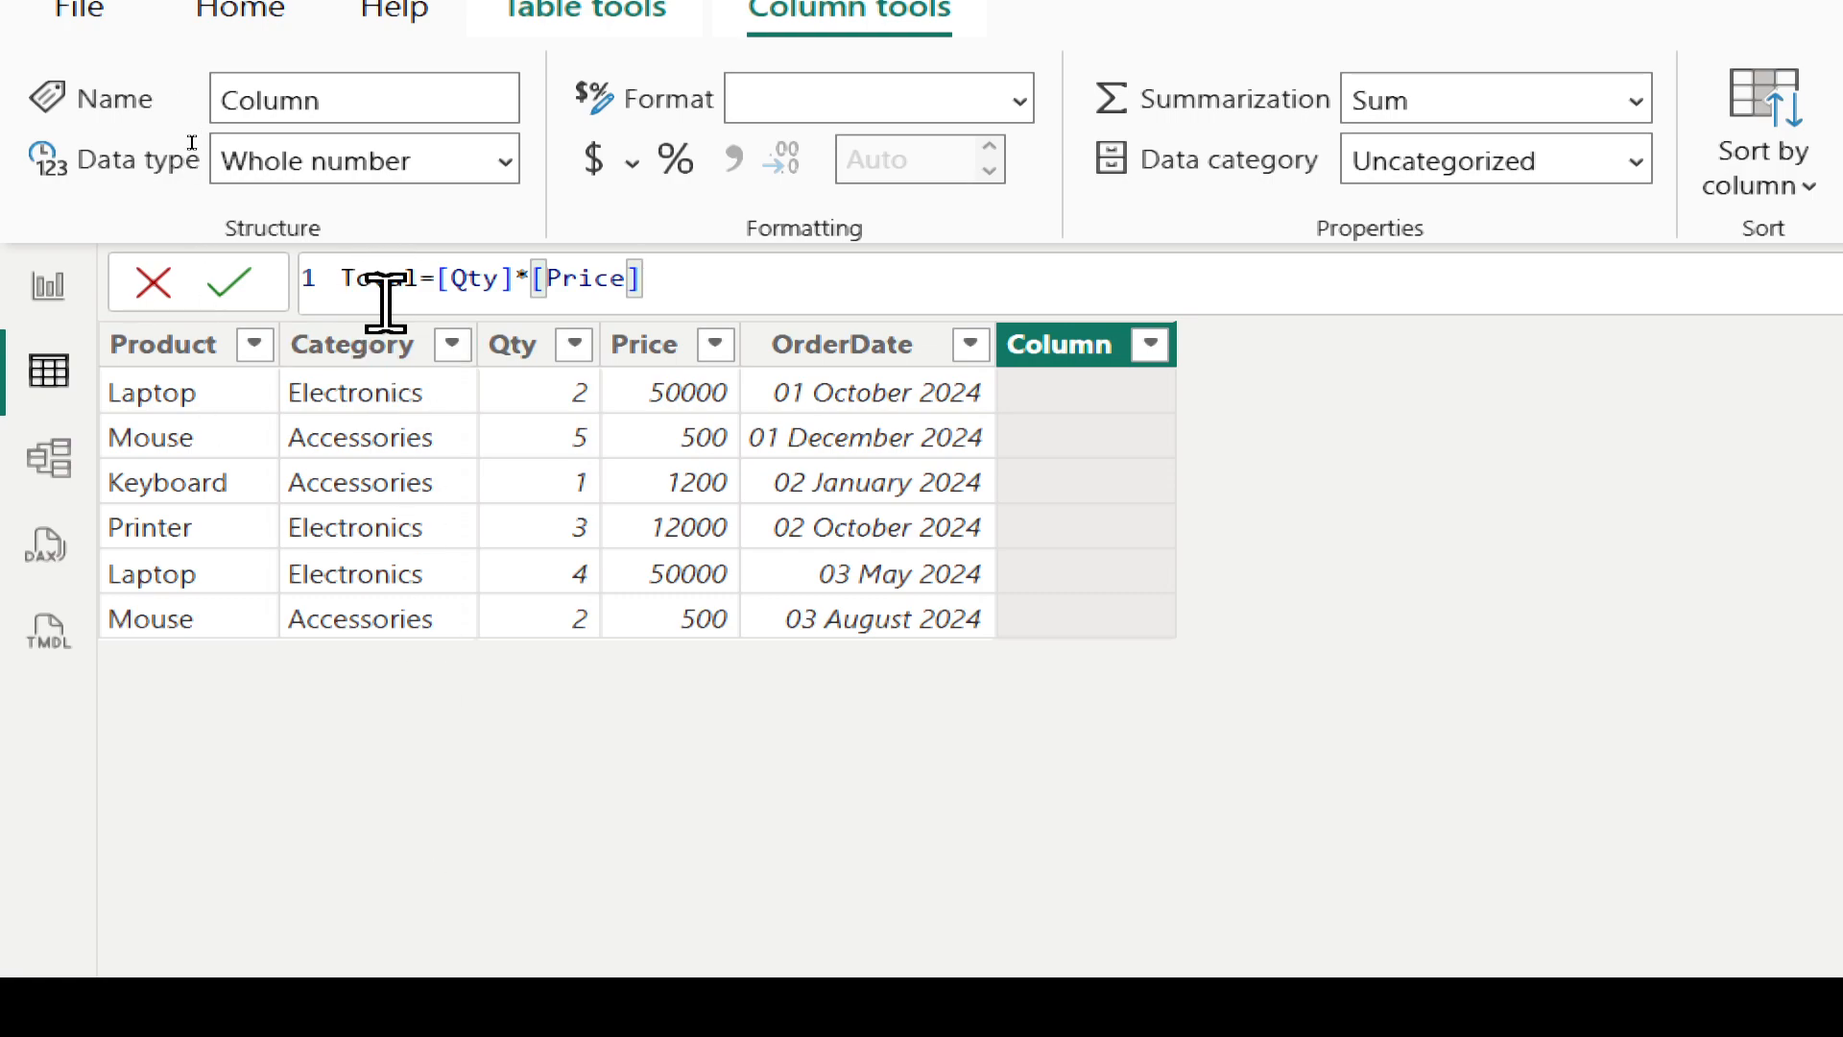
key("Return")
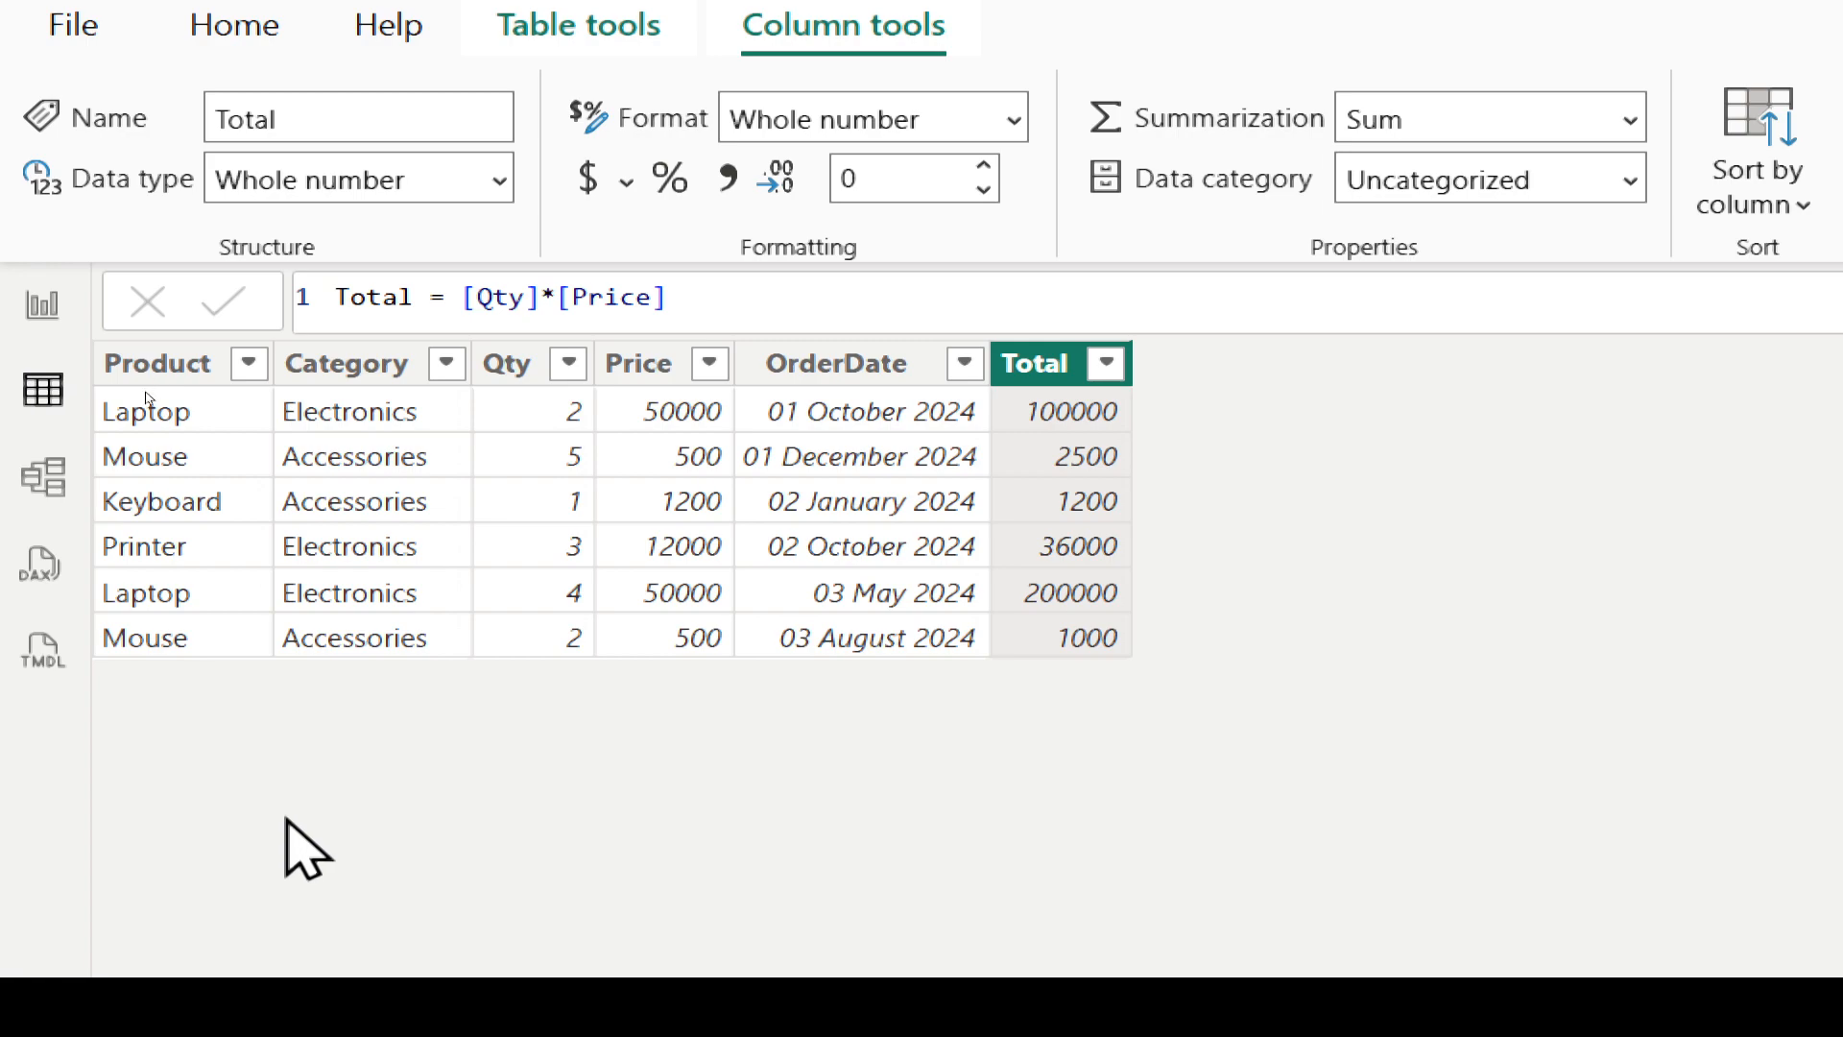
Step: Add a calculated column to SalesDetails with the formula OrderType=IF([Qty]>2,"Bulk order","Regular order")
left_click(574, 38)
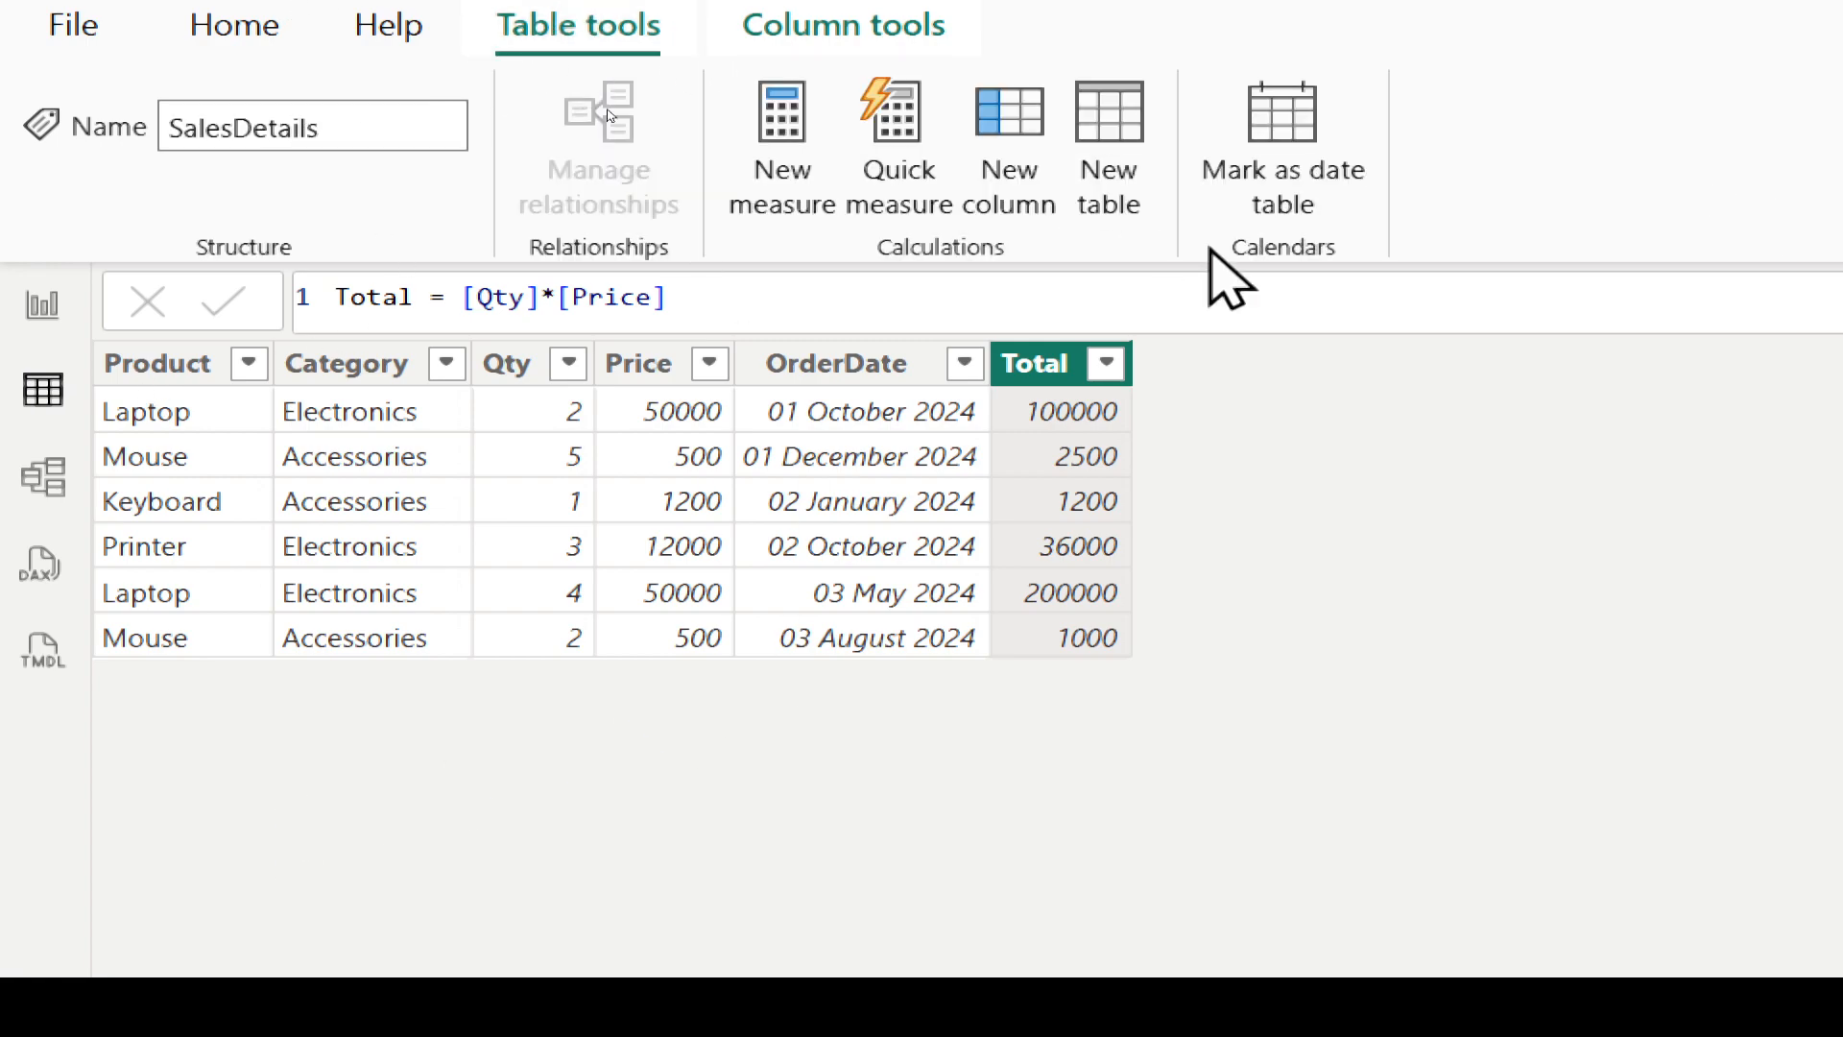
left_click(1032, 209)
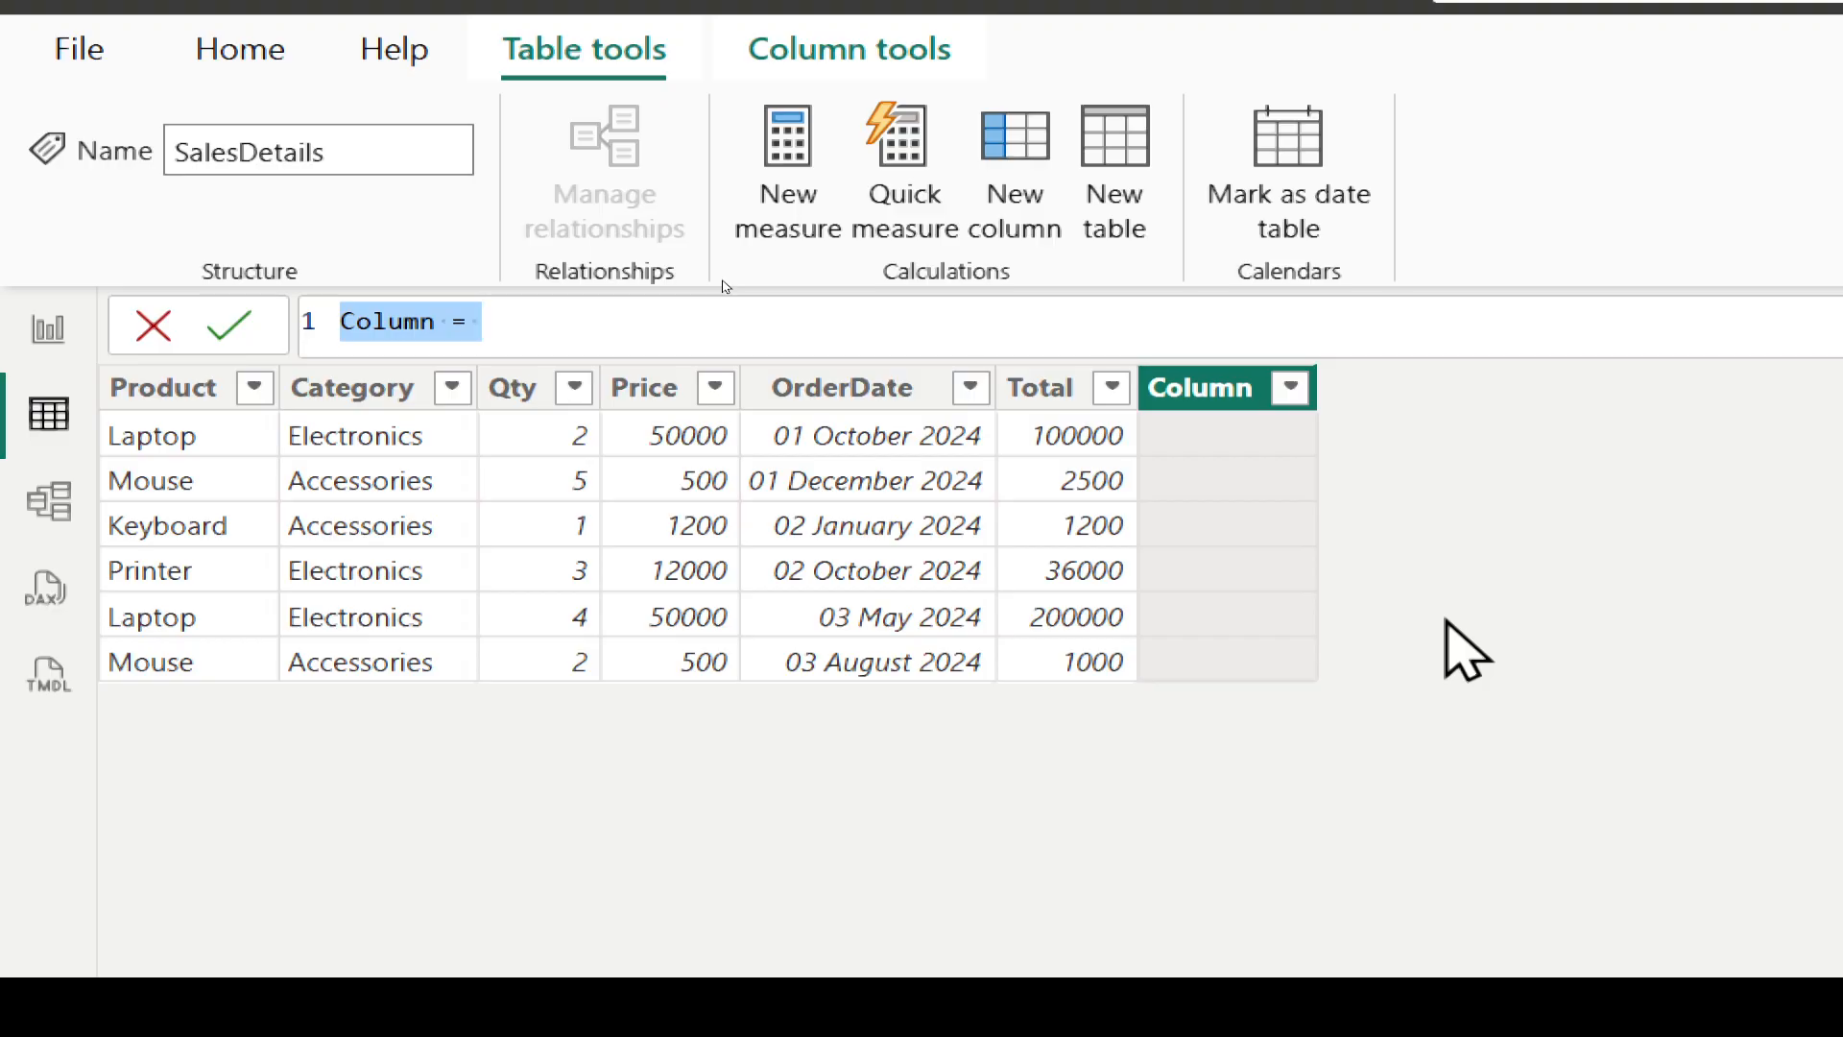
key("BackSpace")
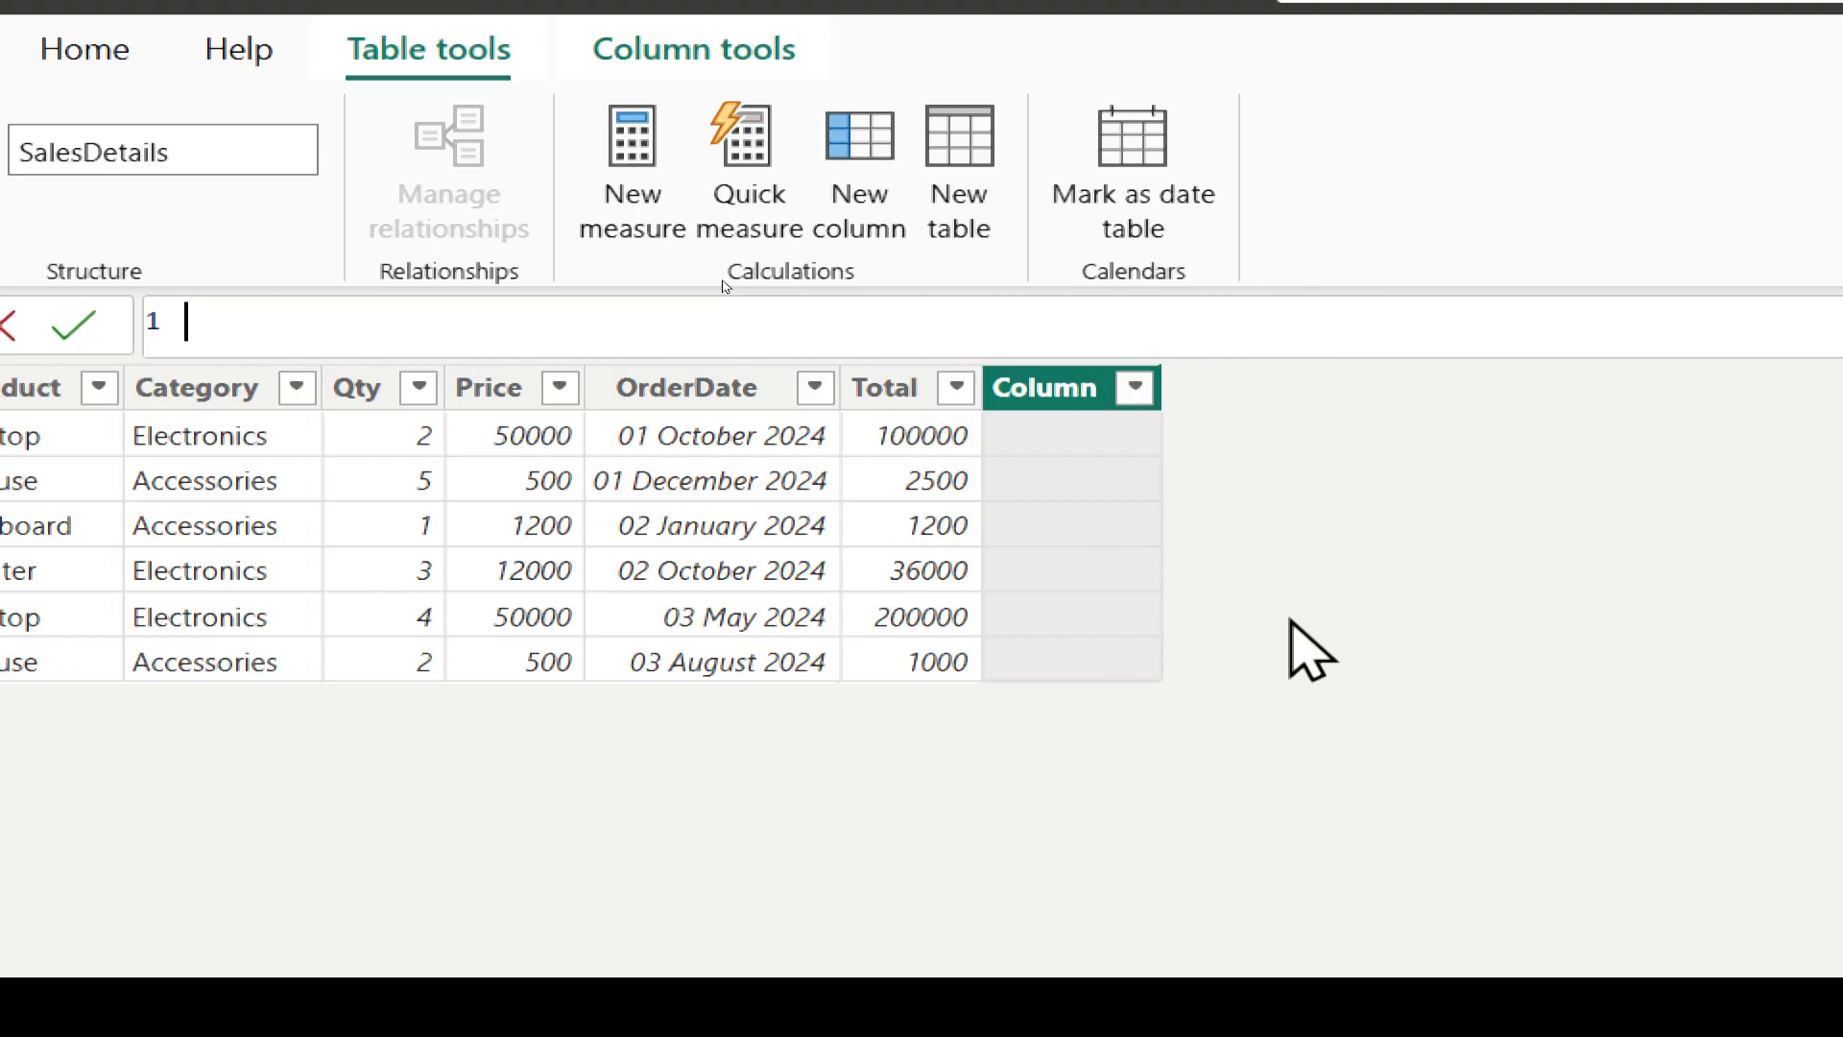
type("Ord")
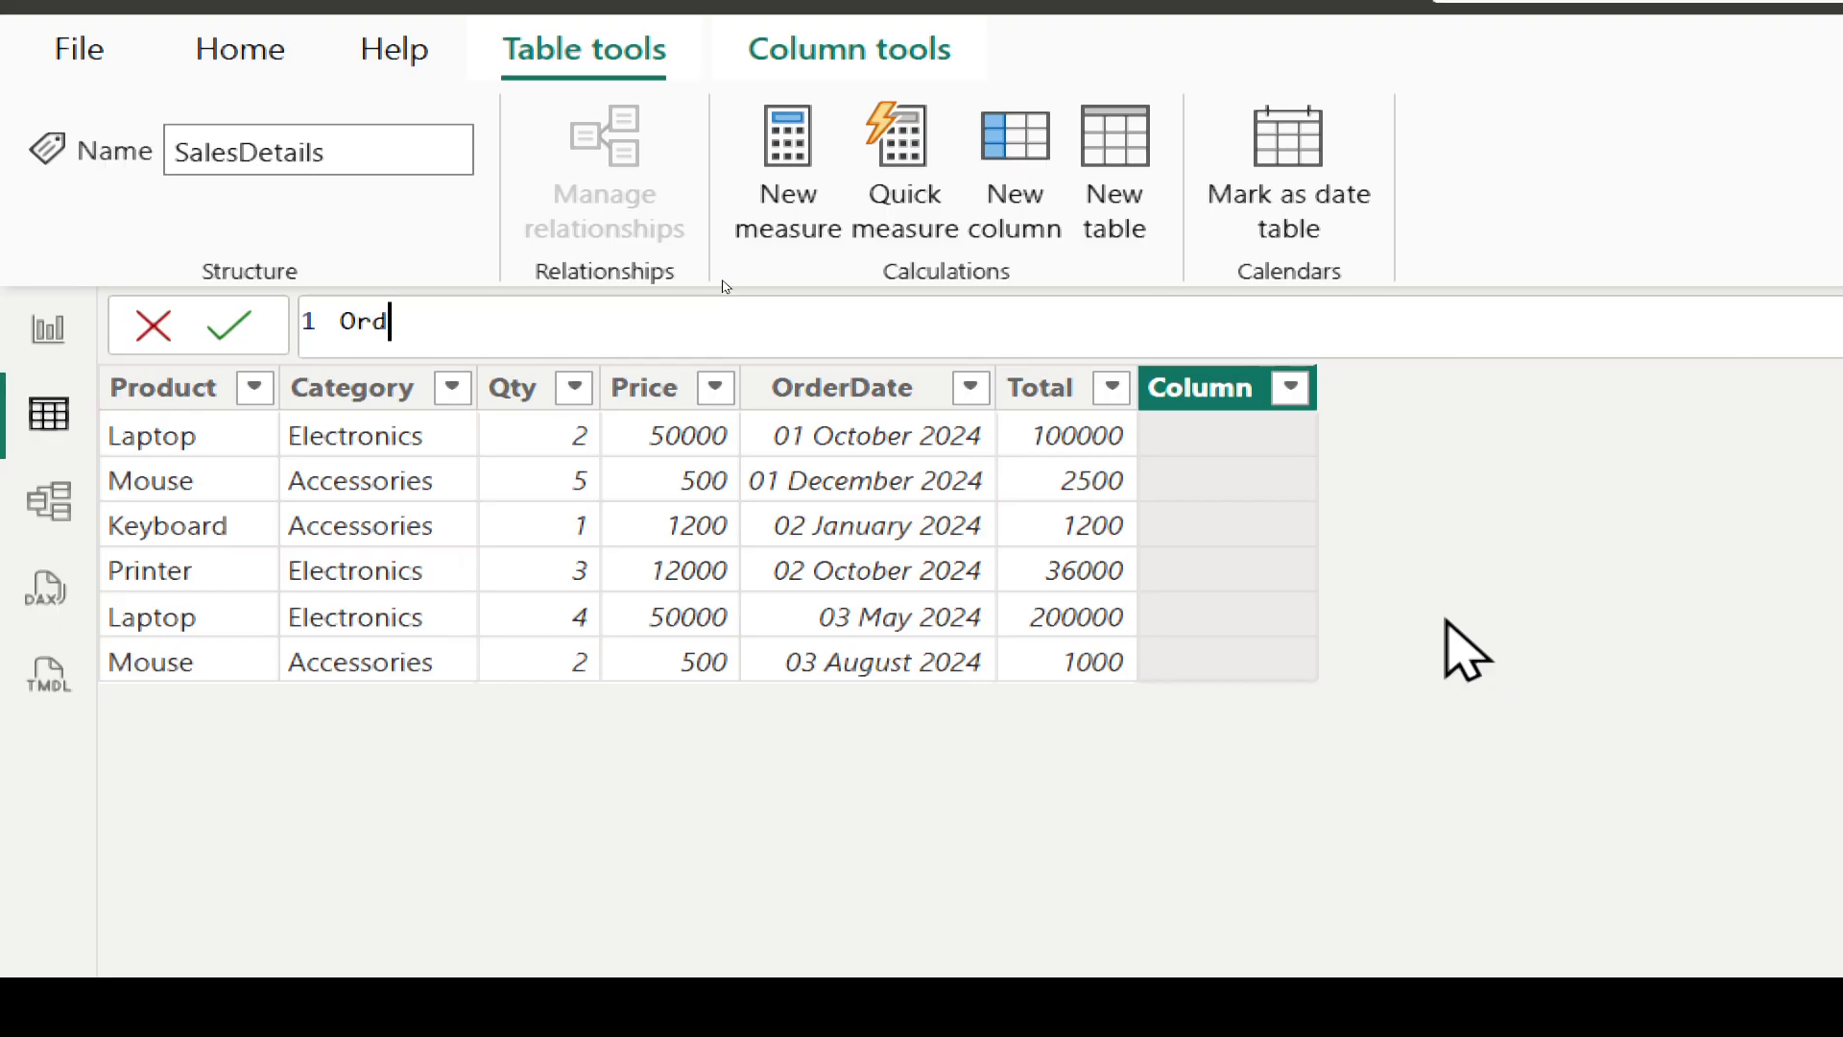
type("erType=")
type("i")
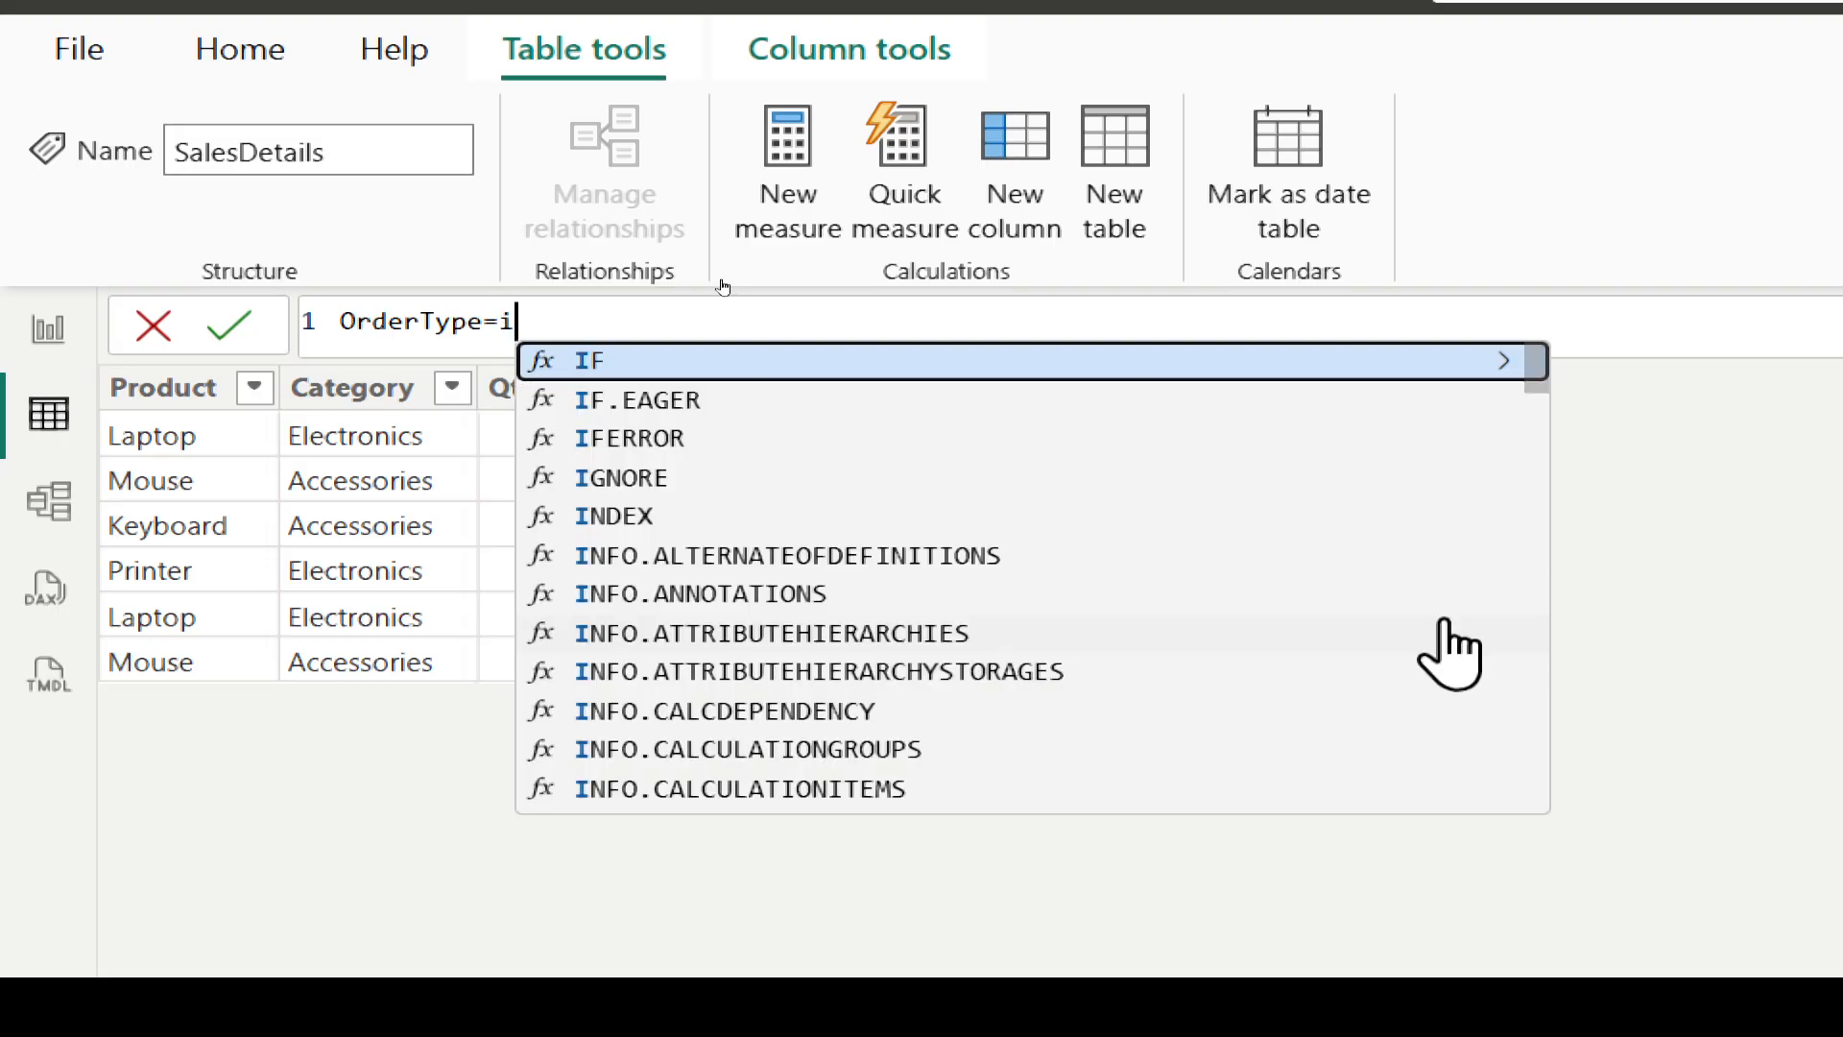
type("f")
key("Tab")
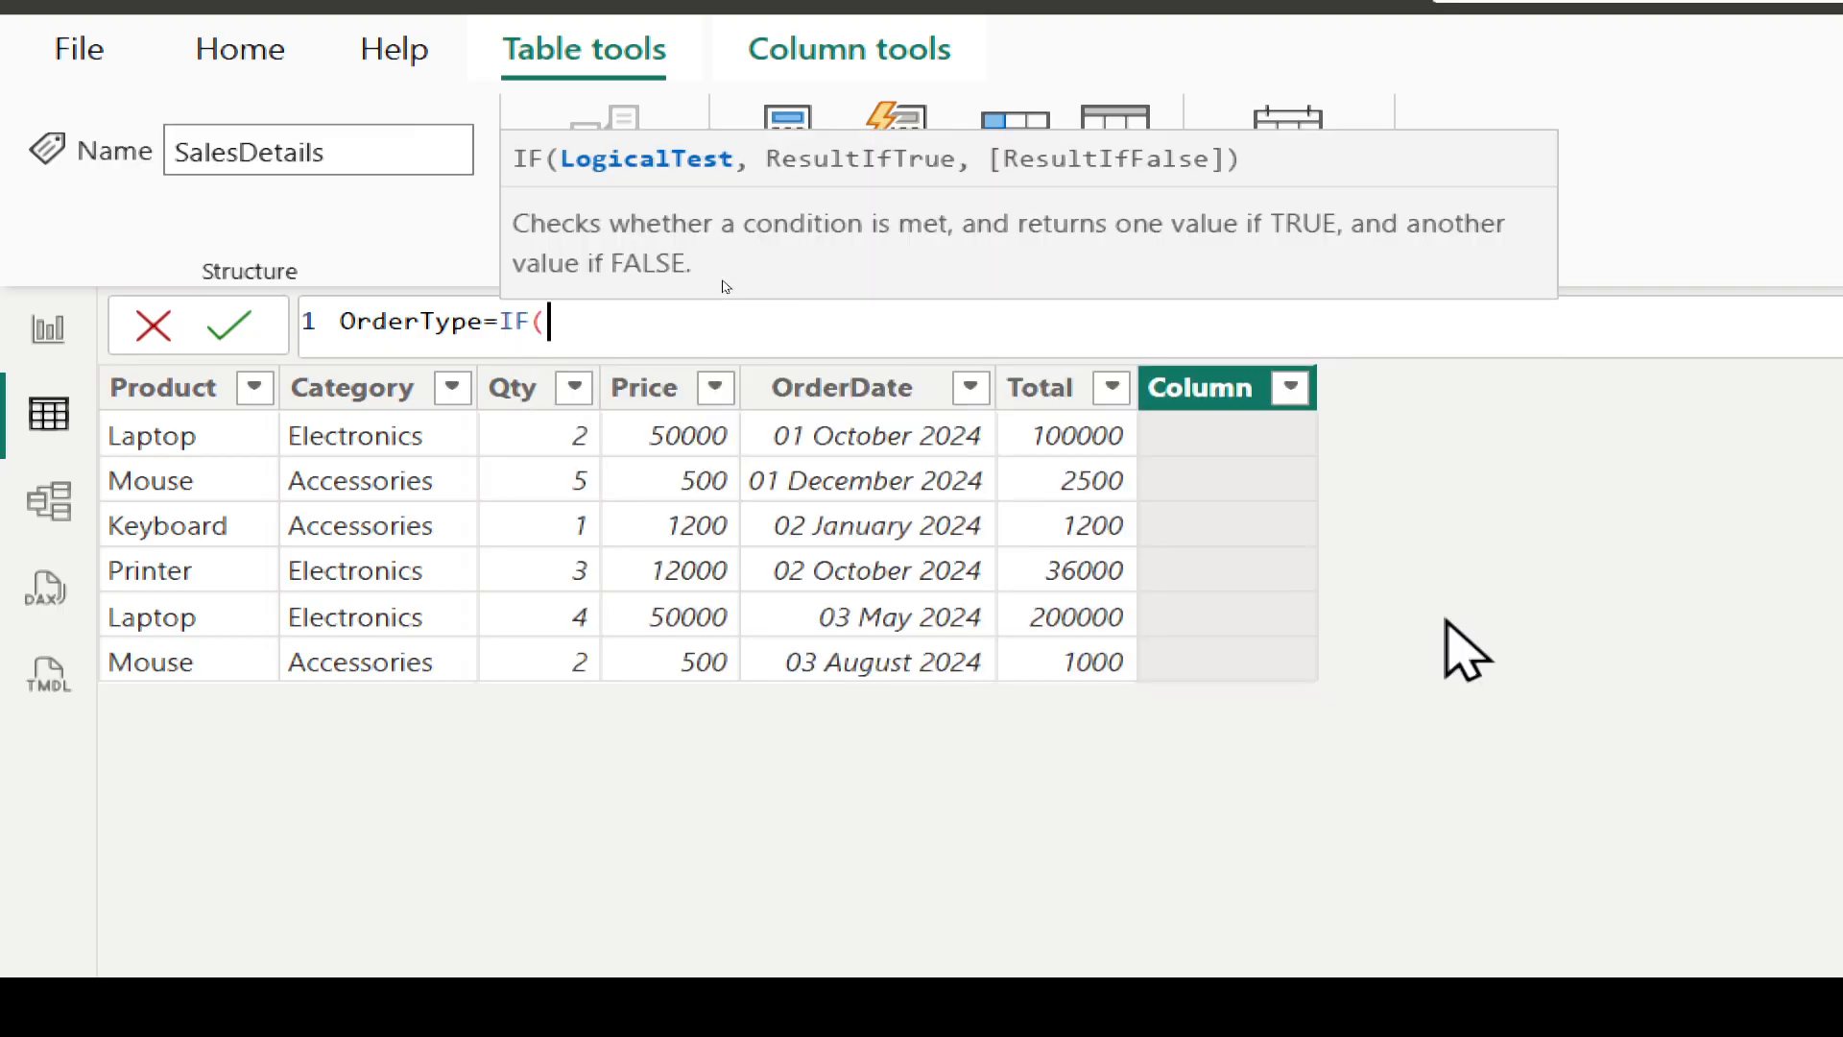
type("[q")
type("ty")
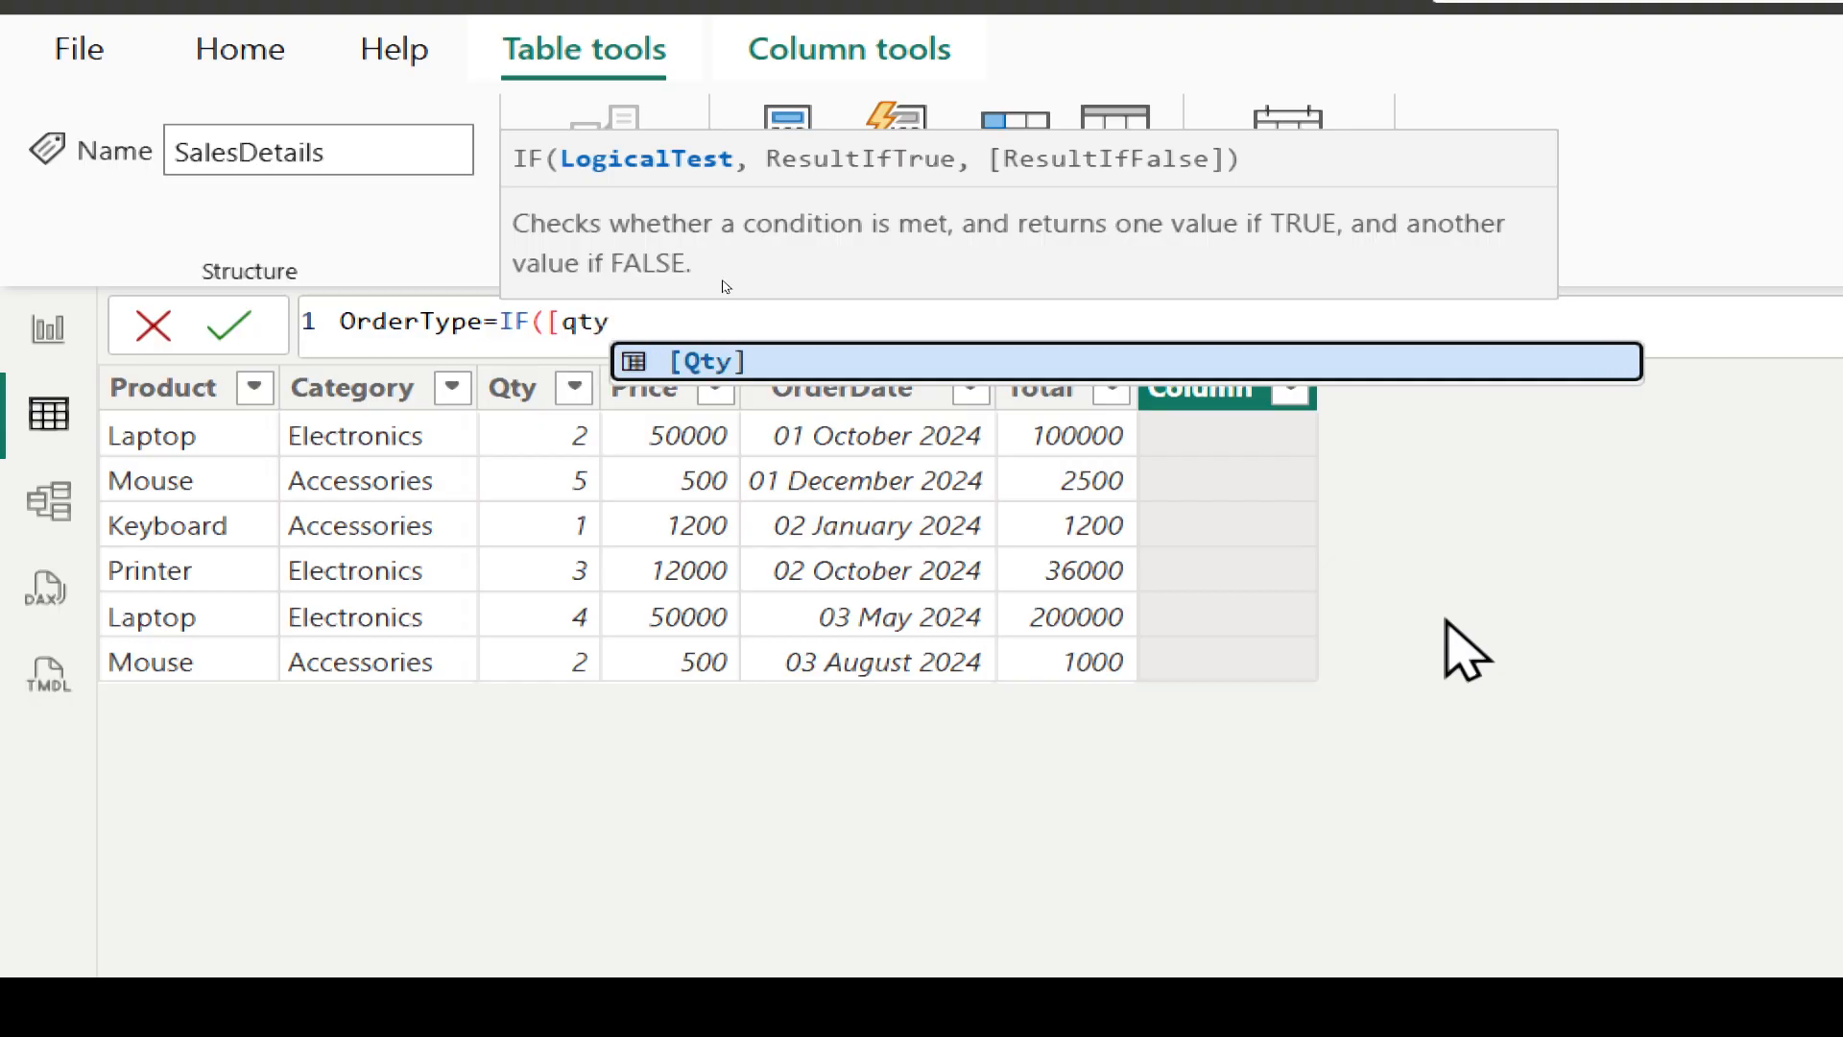
key("Tab")
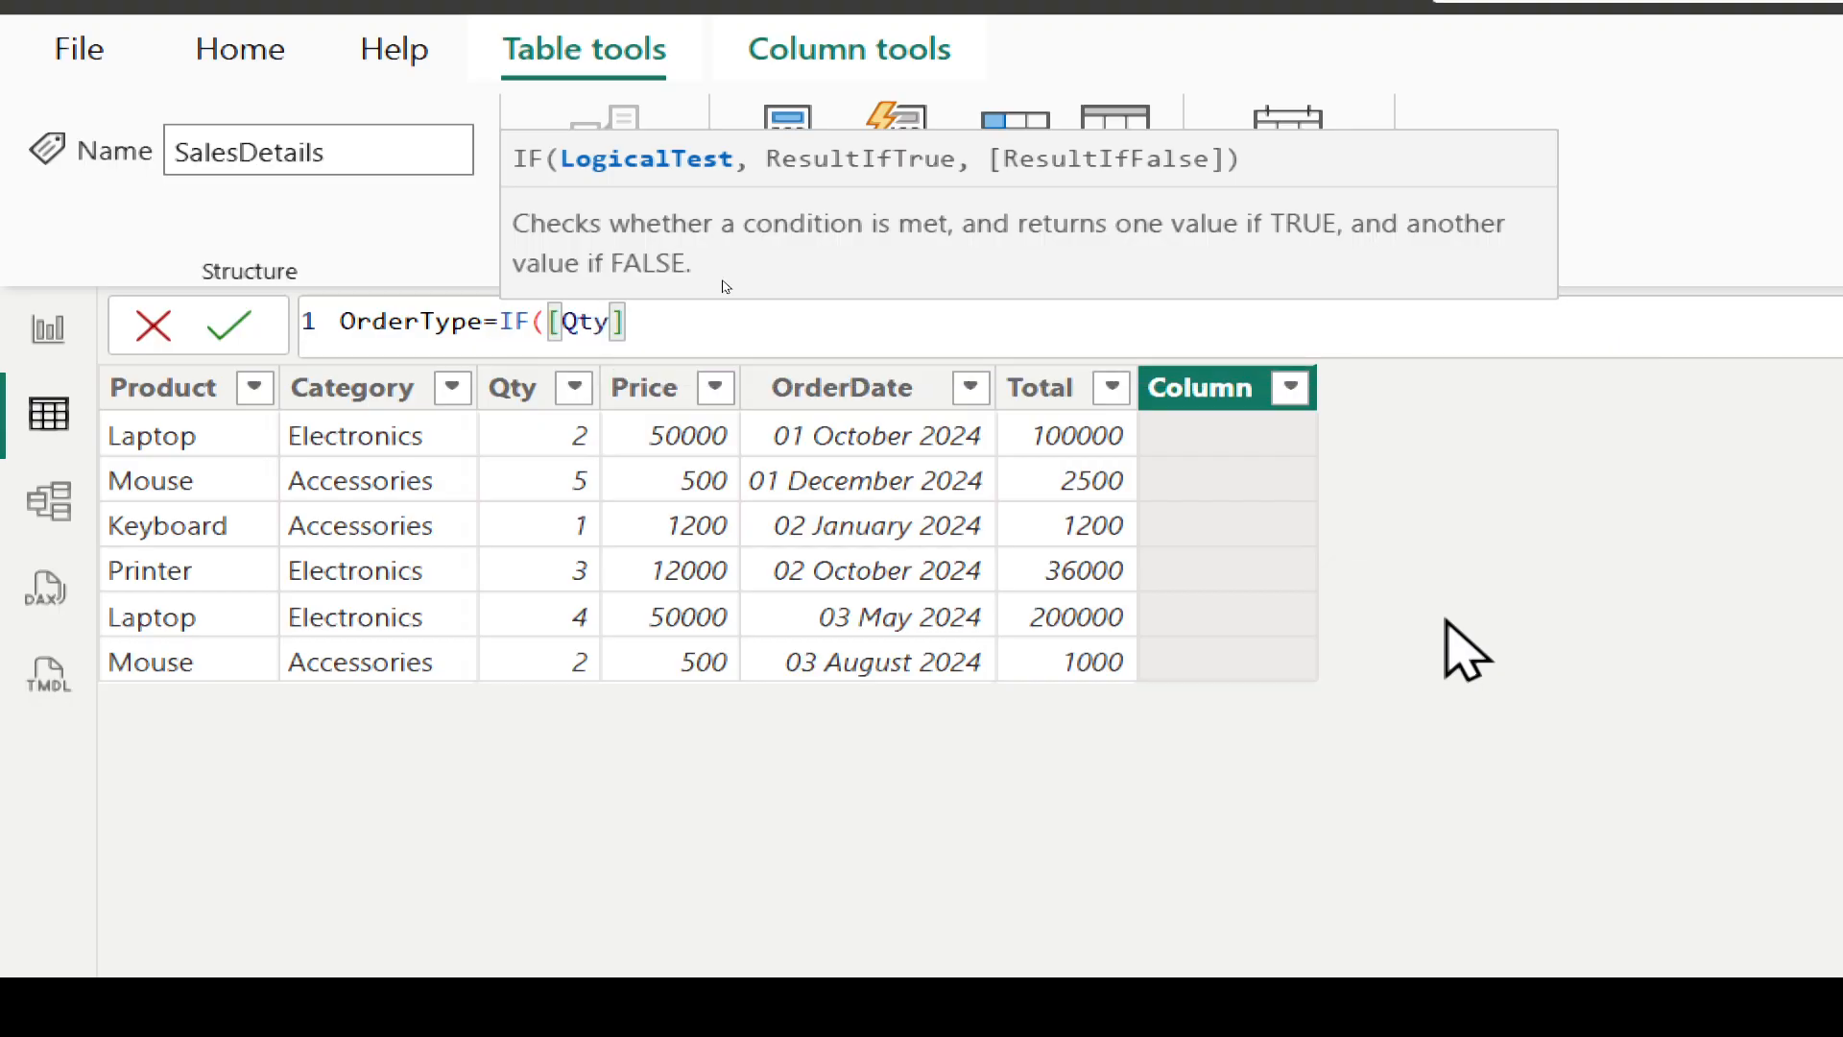
type(">2,")
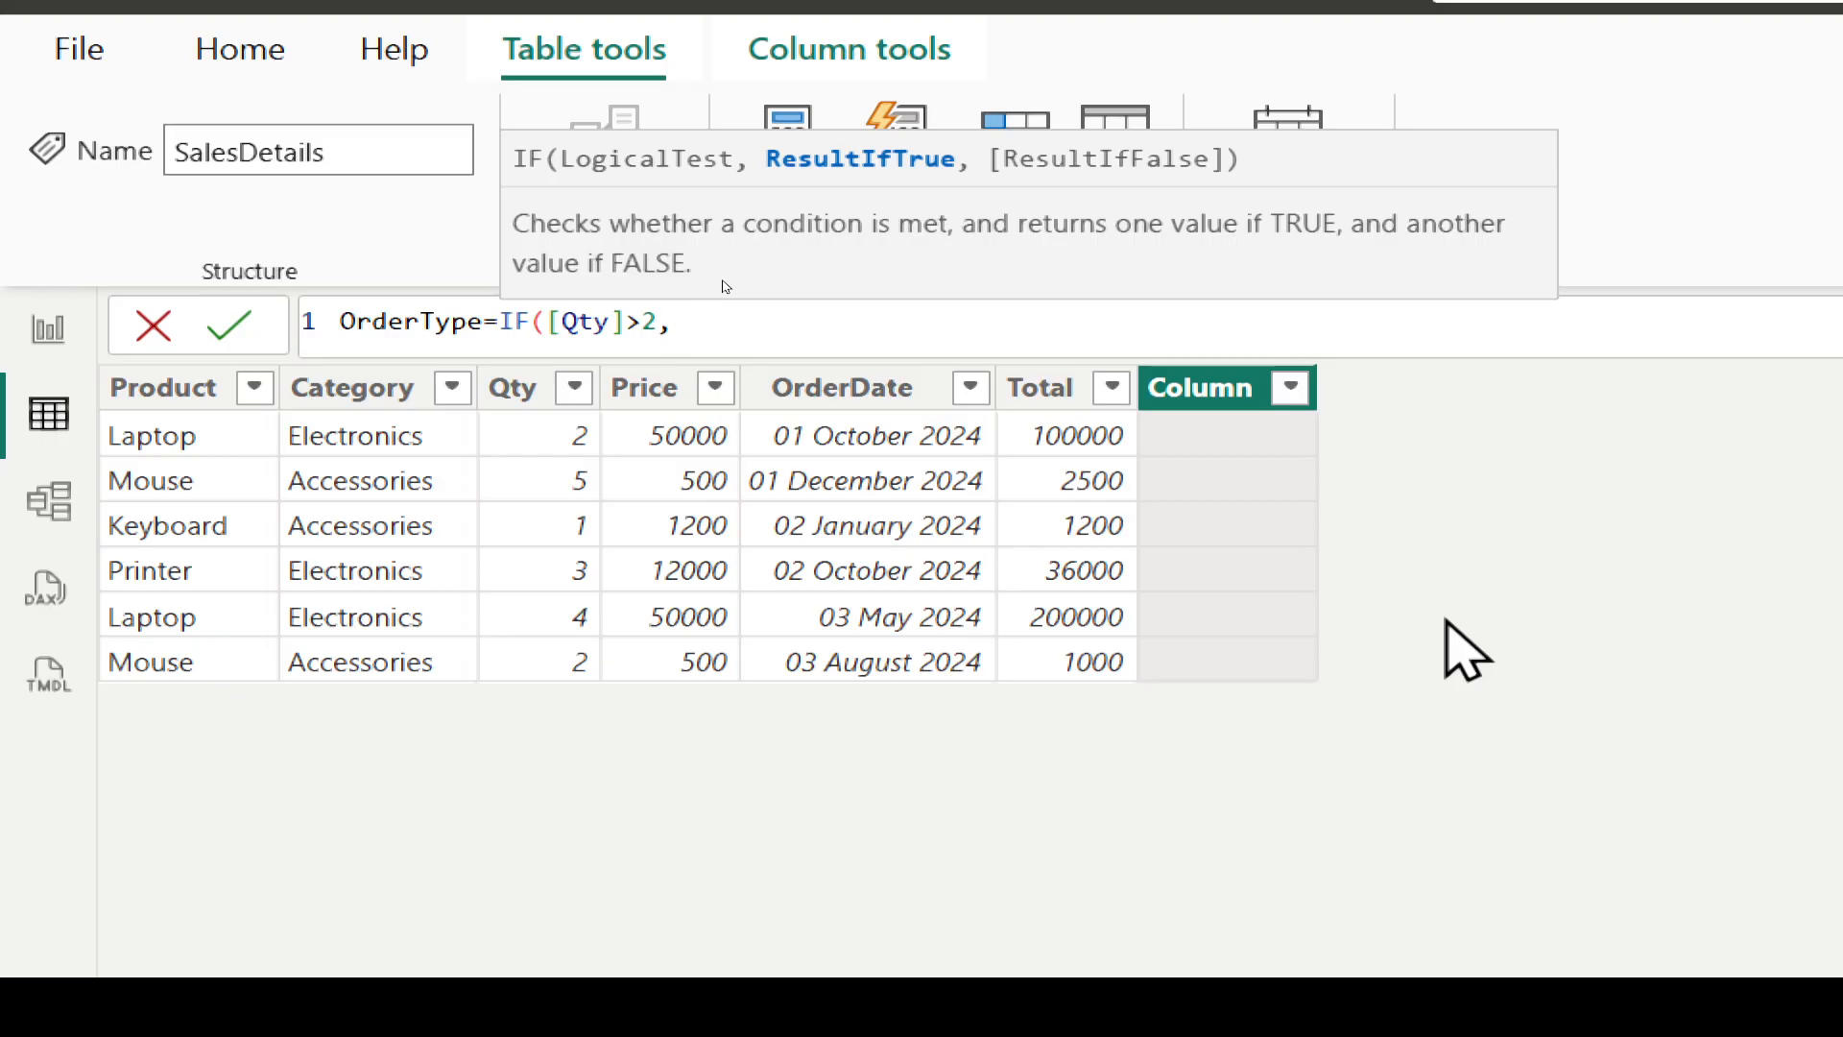
type("\"Bulk ordr")
key("BackSpace")
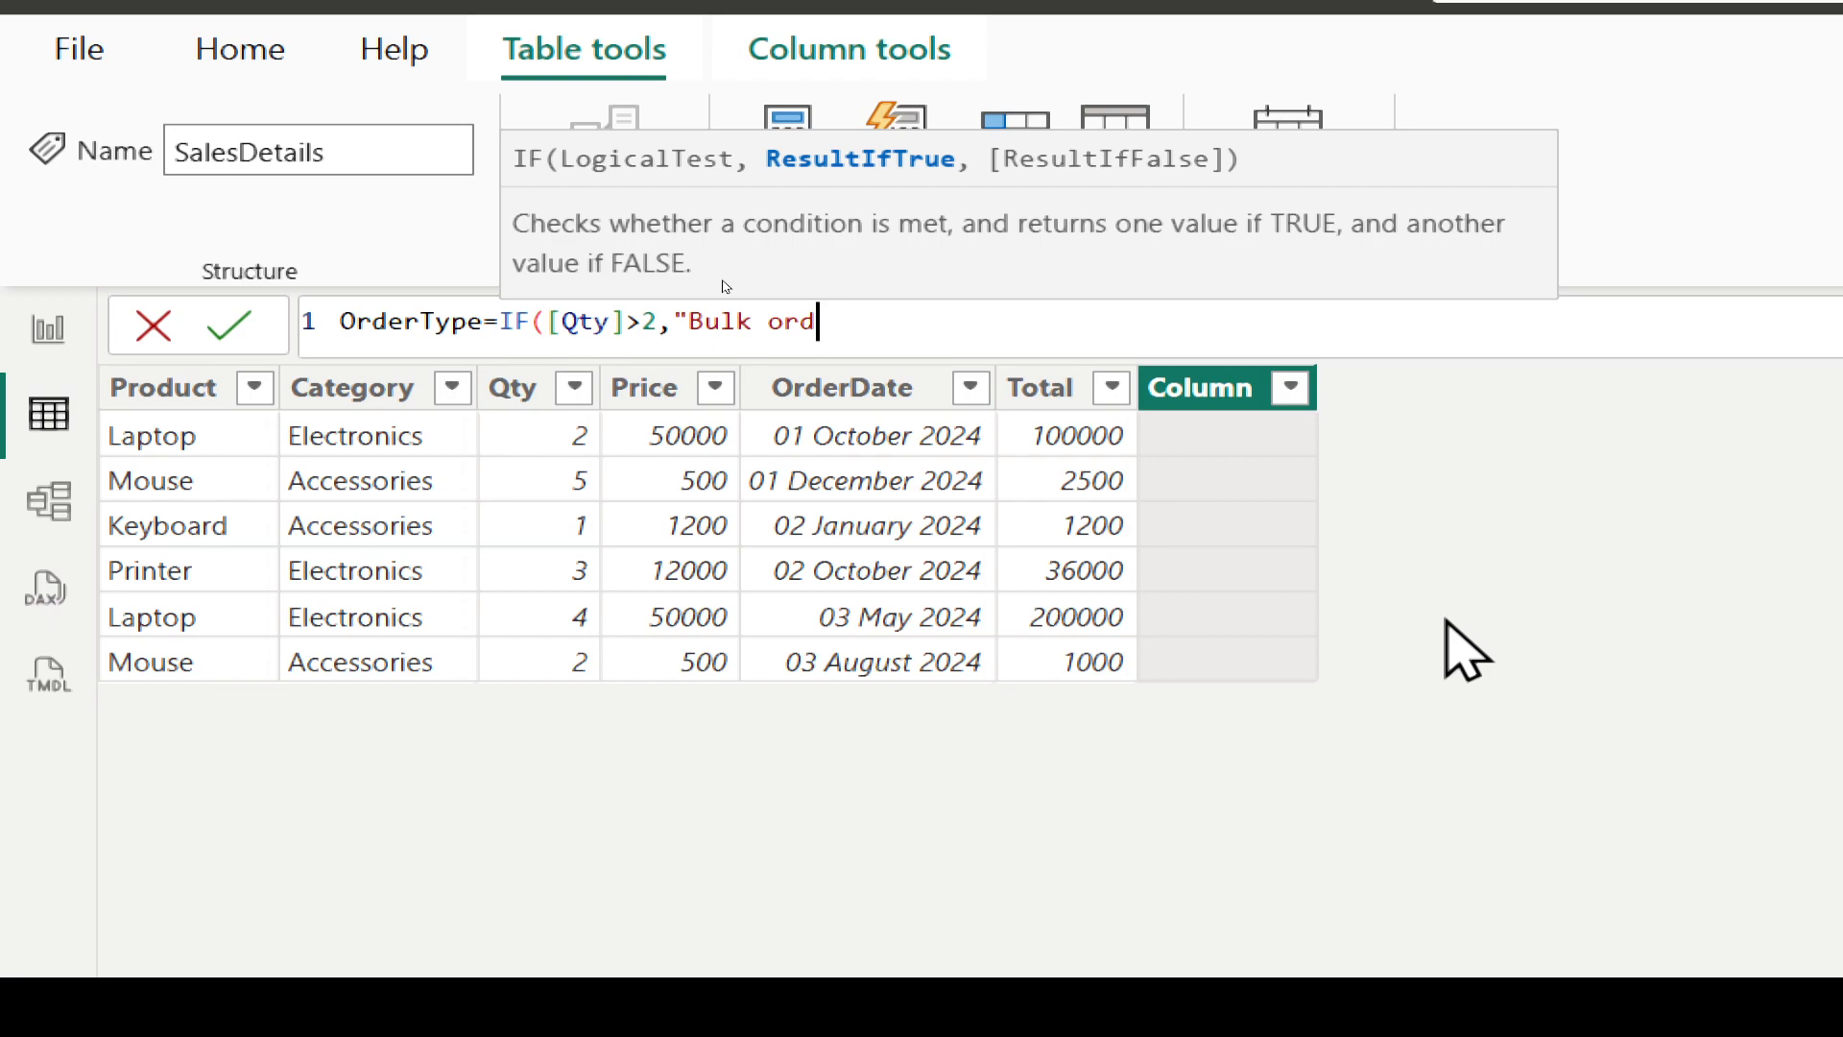
type("er\",")
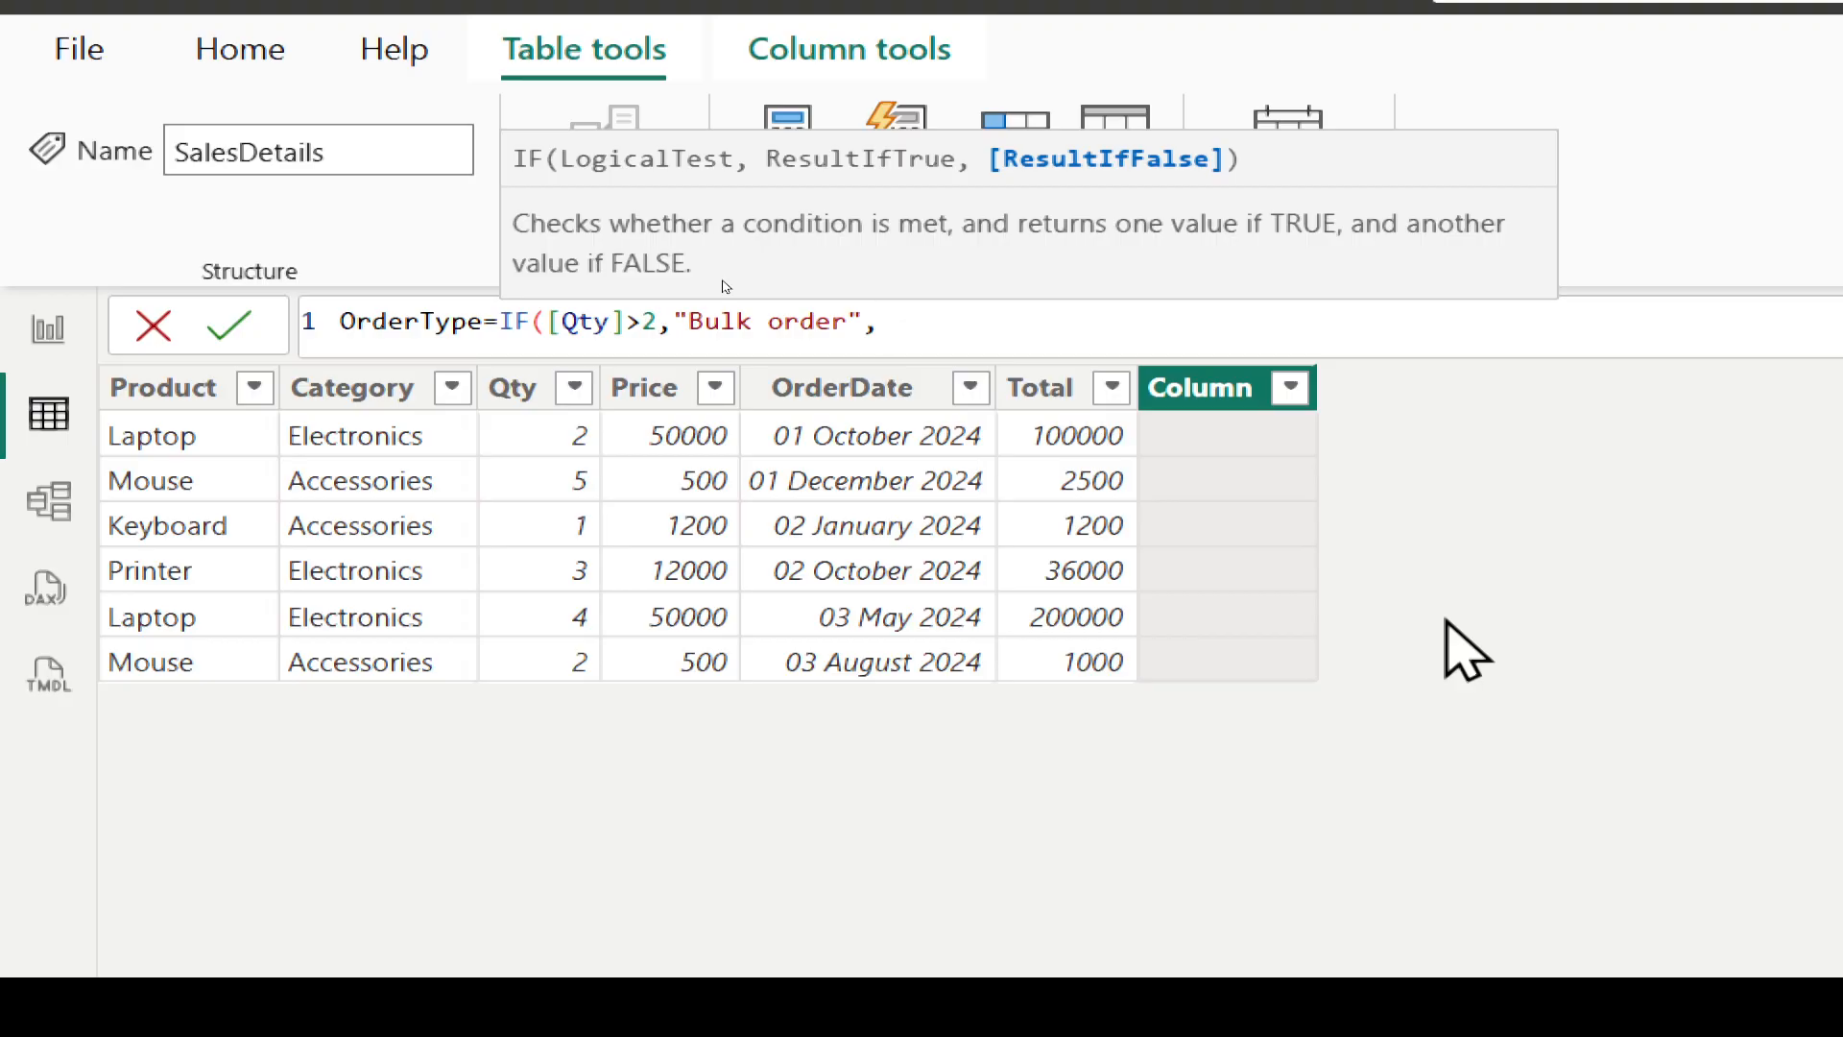
type("\"Regular")
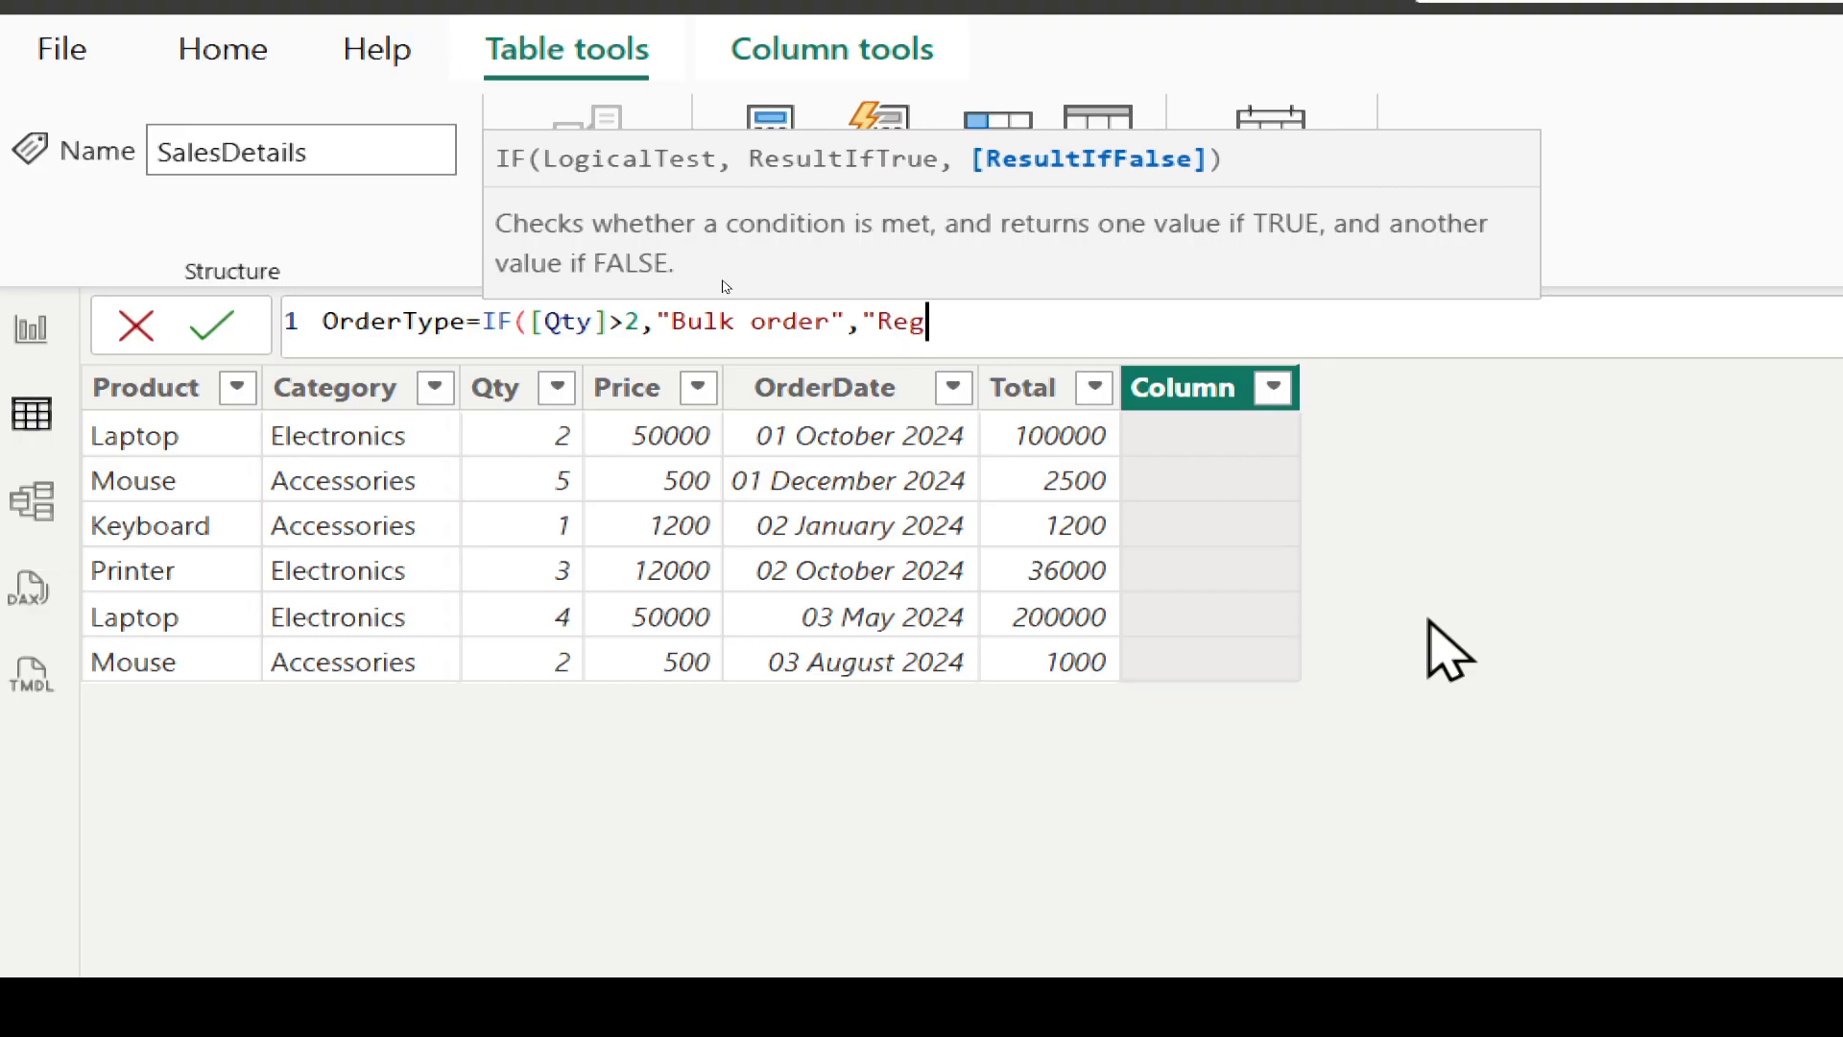
type(" orde")
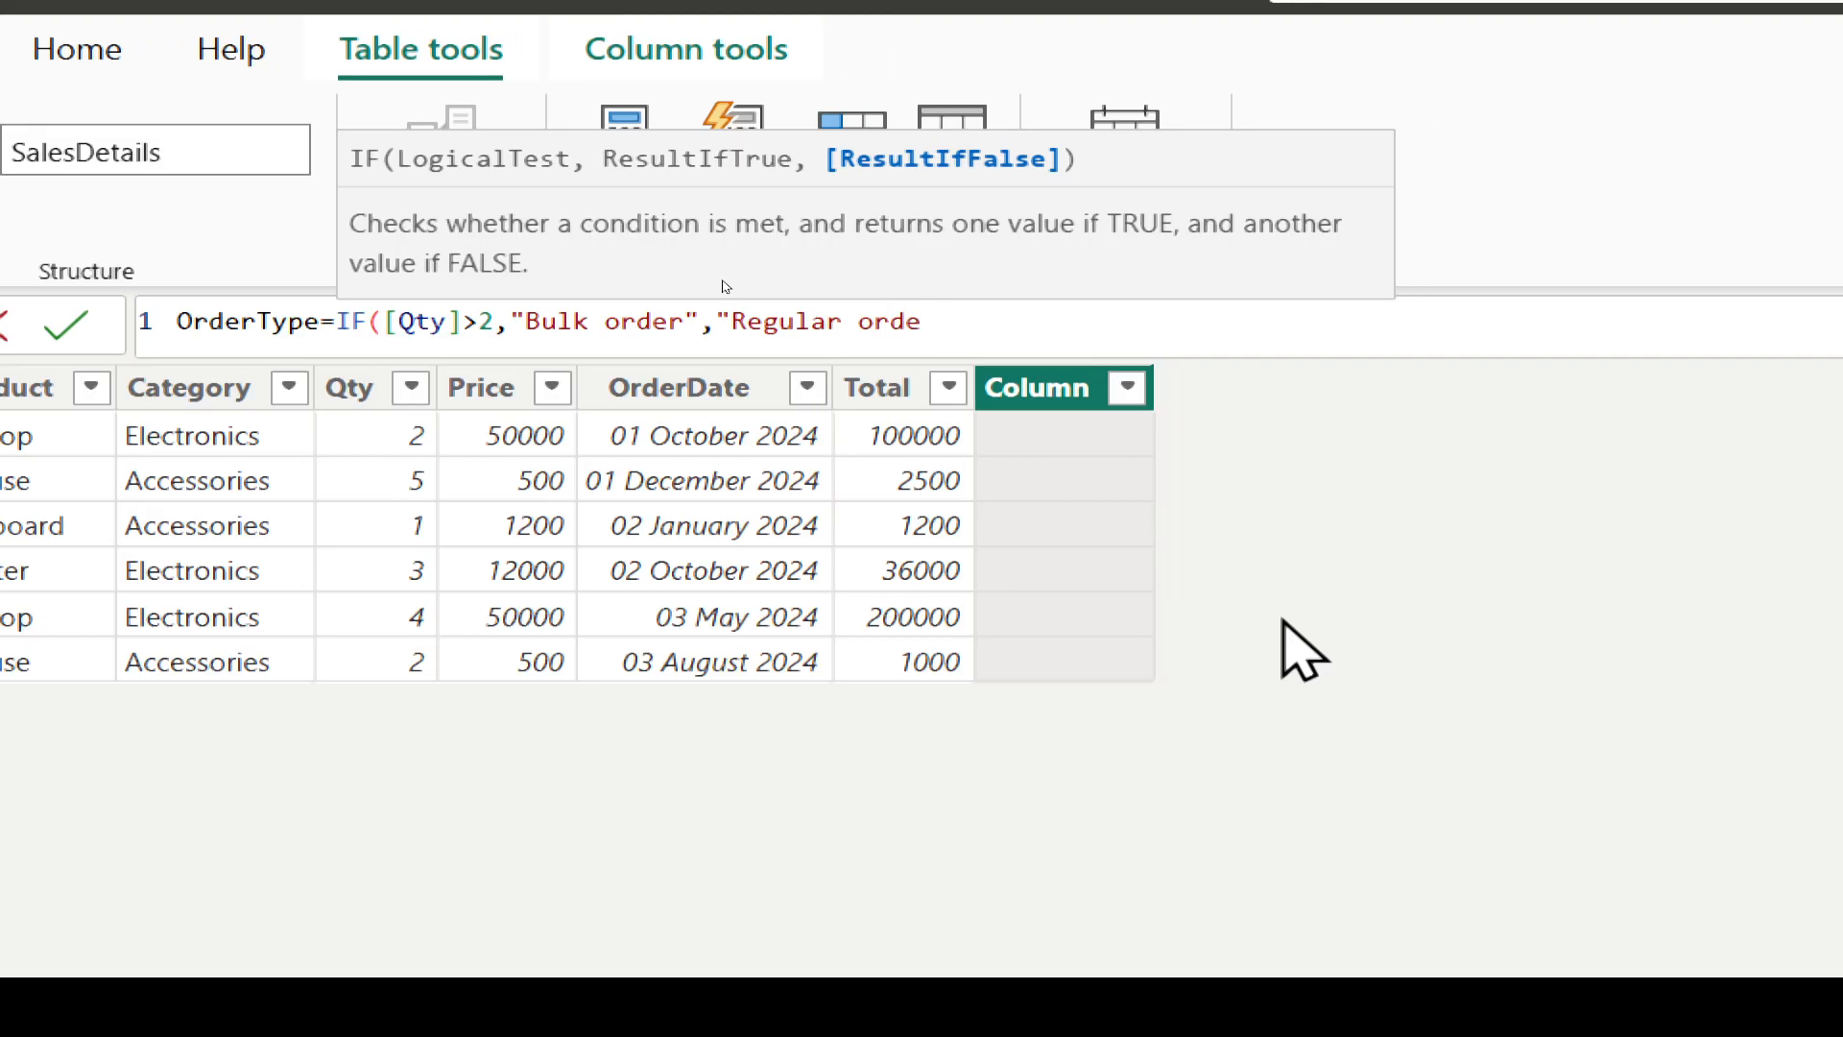
type("r\"")
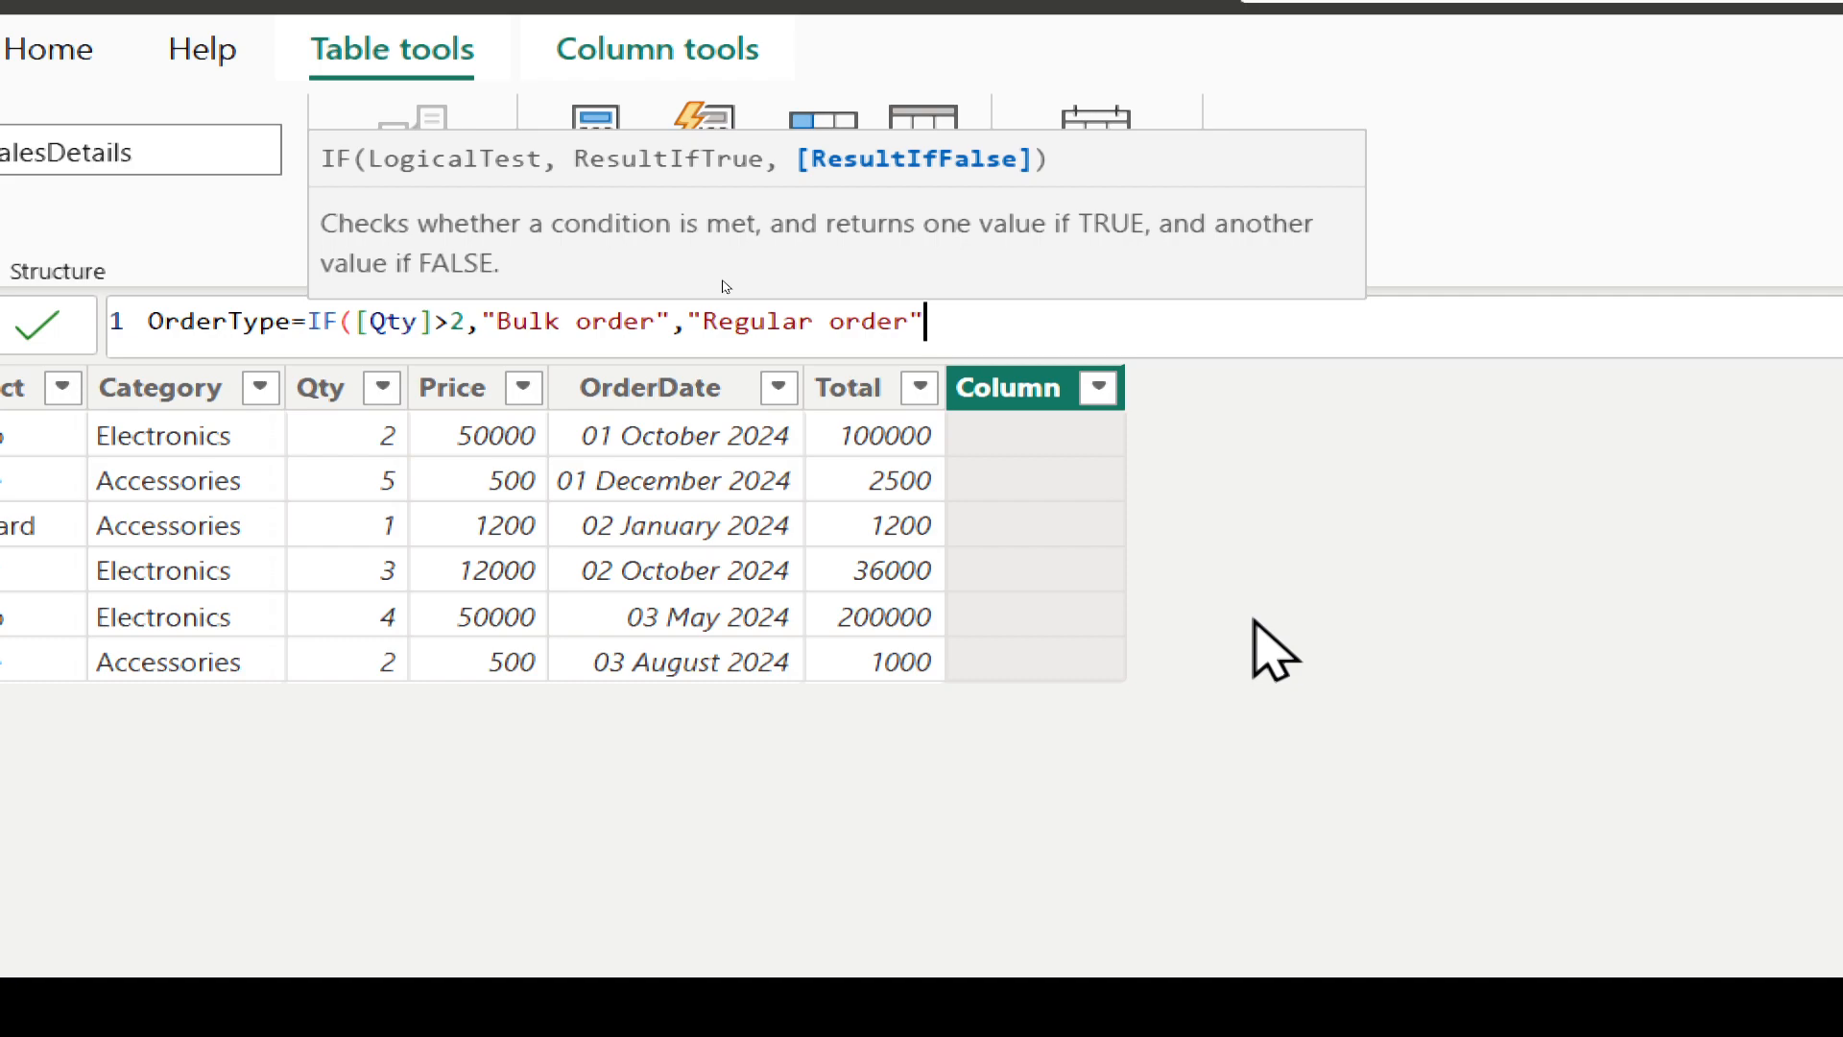
type(")")
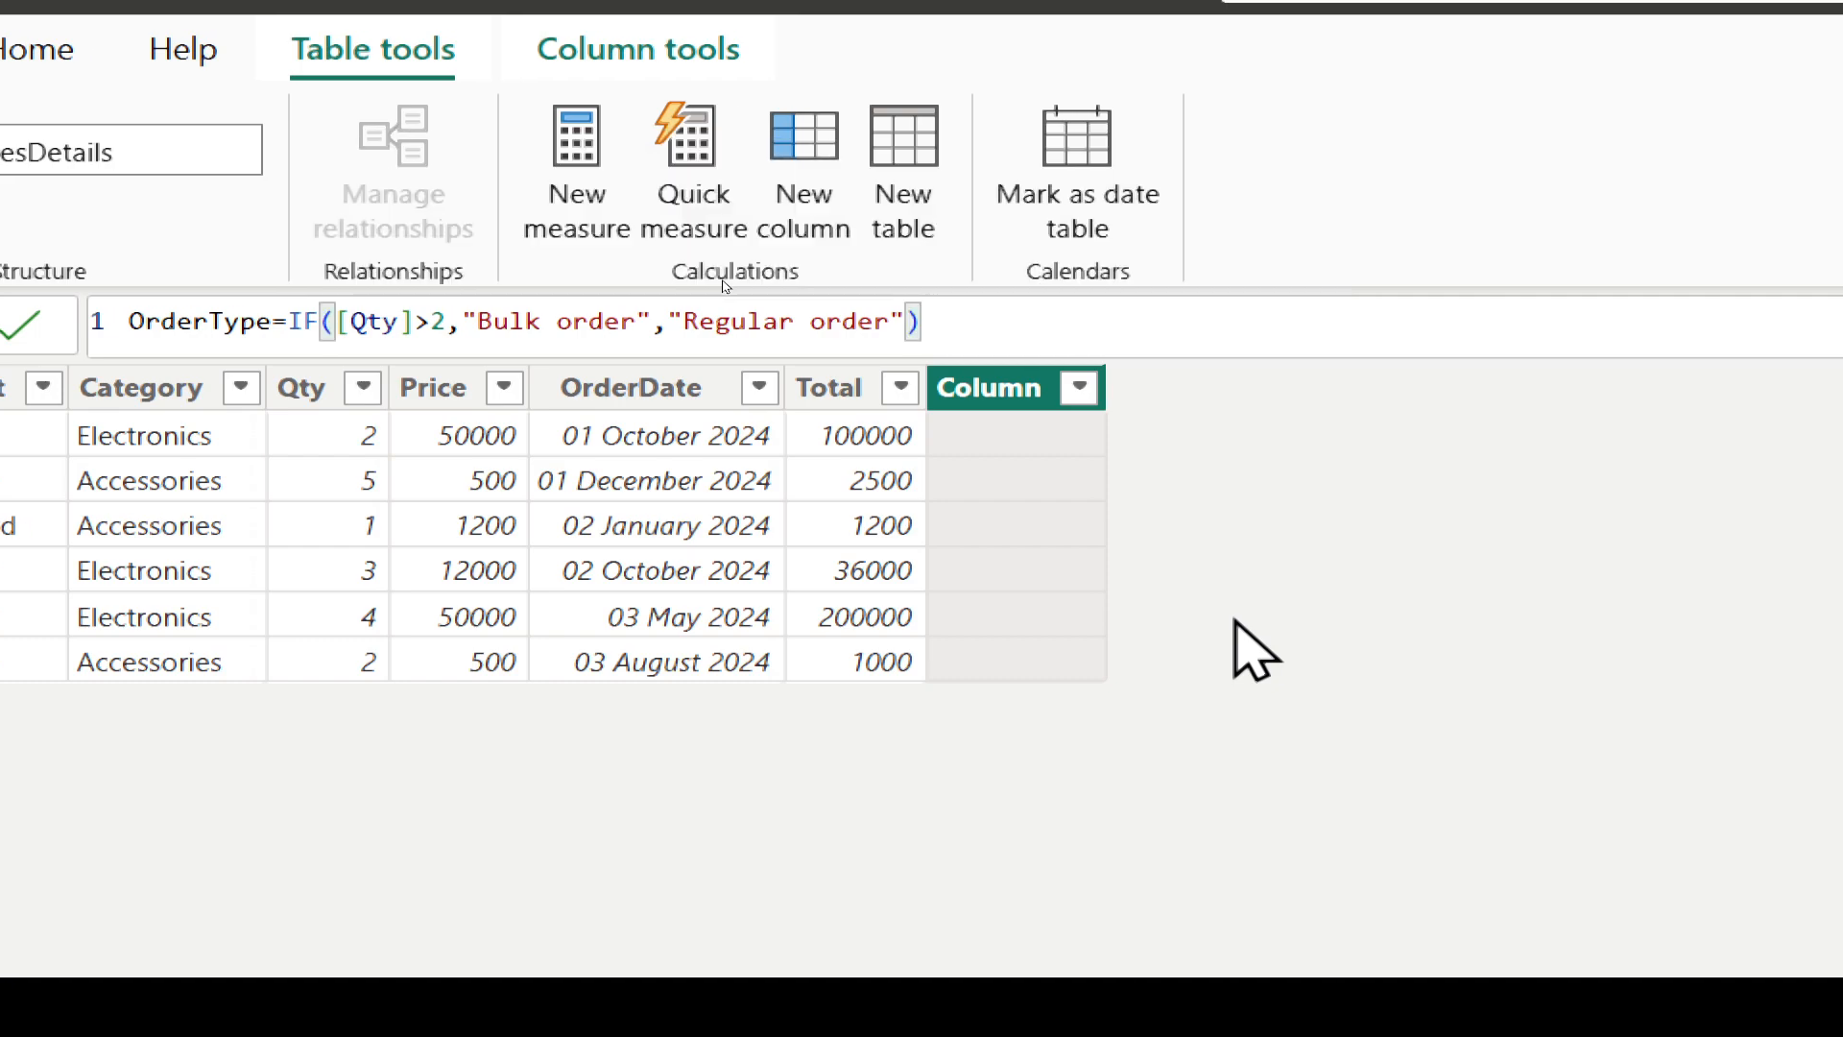
key("Return")
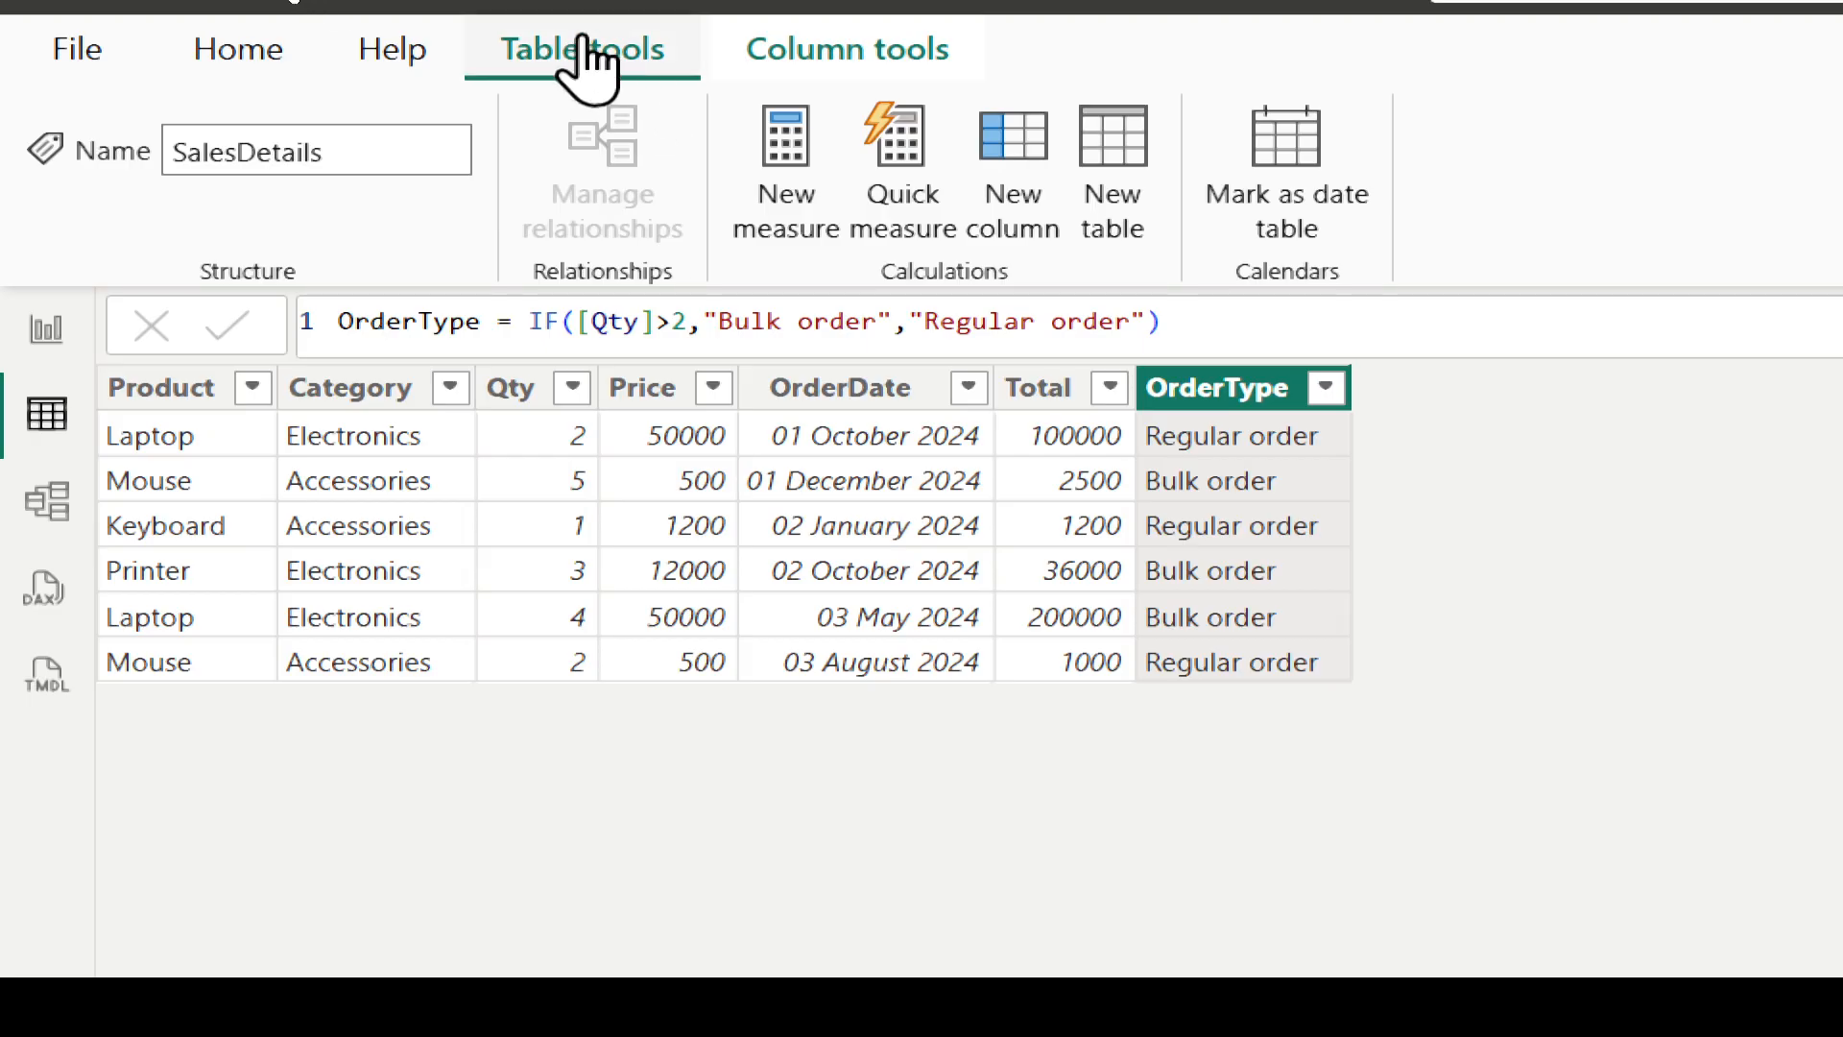
Step: Add a calculated column to SalesDetails with the formula Month=FORMAT([OrderDate],"MMM")
left_click(1033, 214)
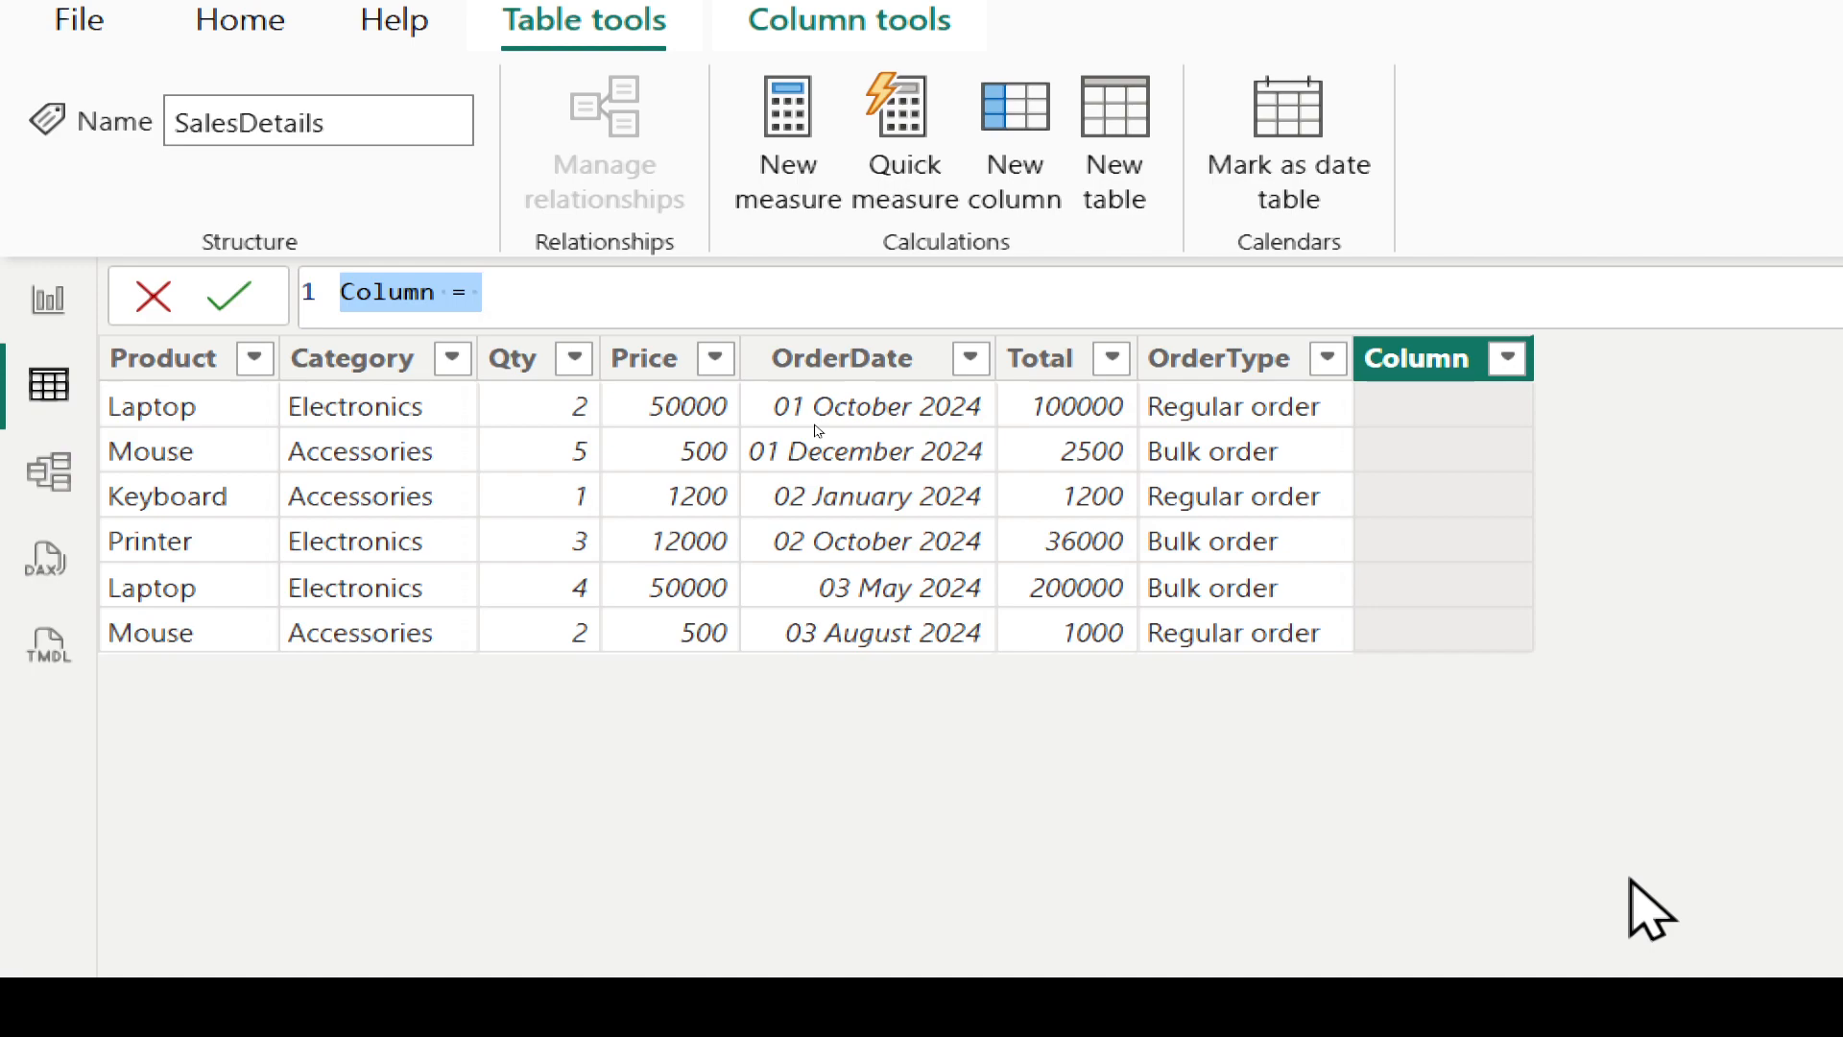
key("BackSpace")
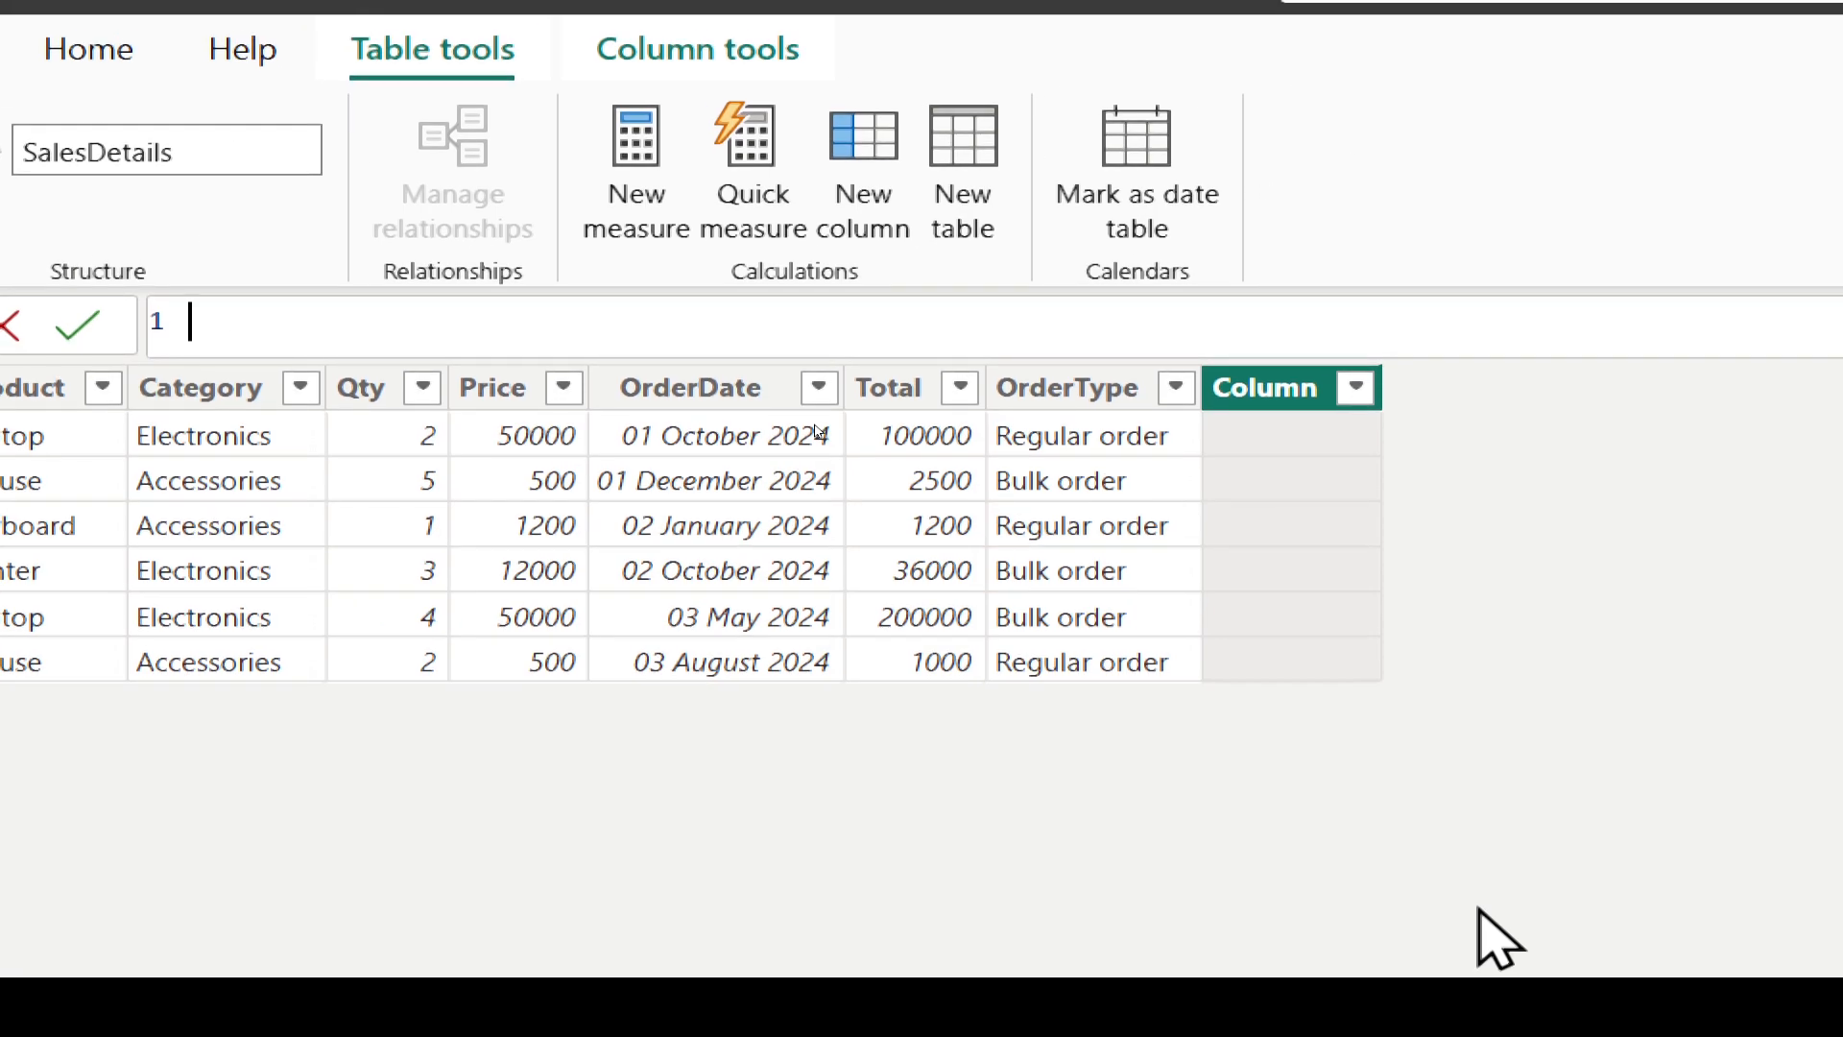
type("Mo")
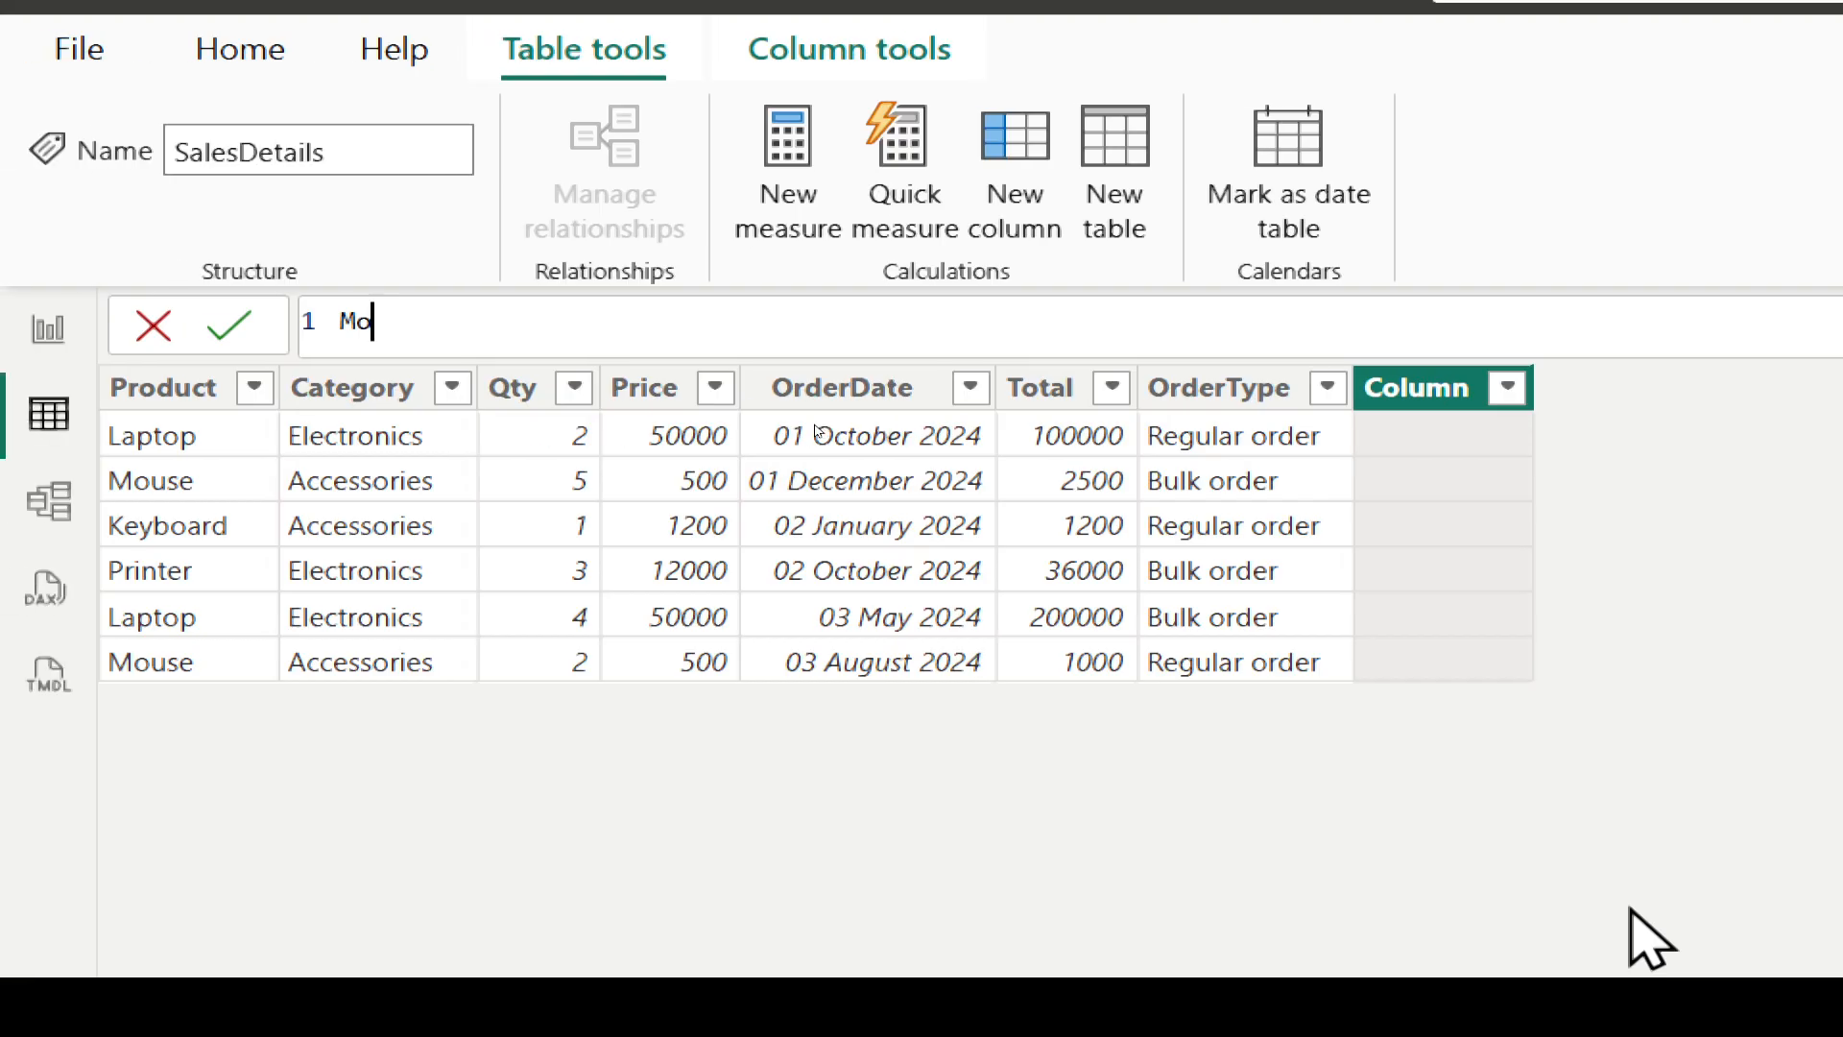
type("nth=")
type("format")
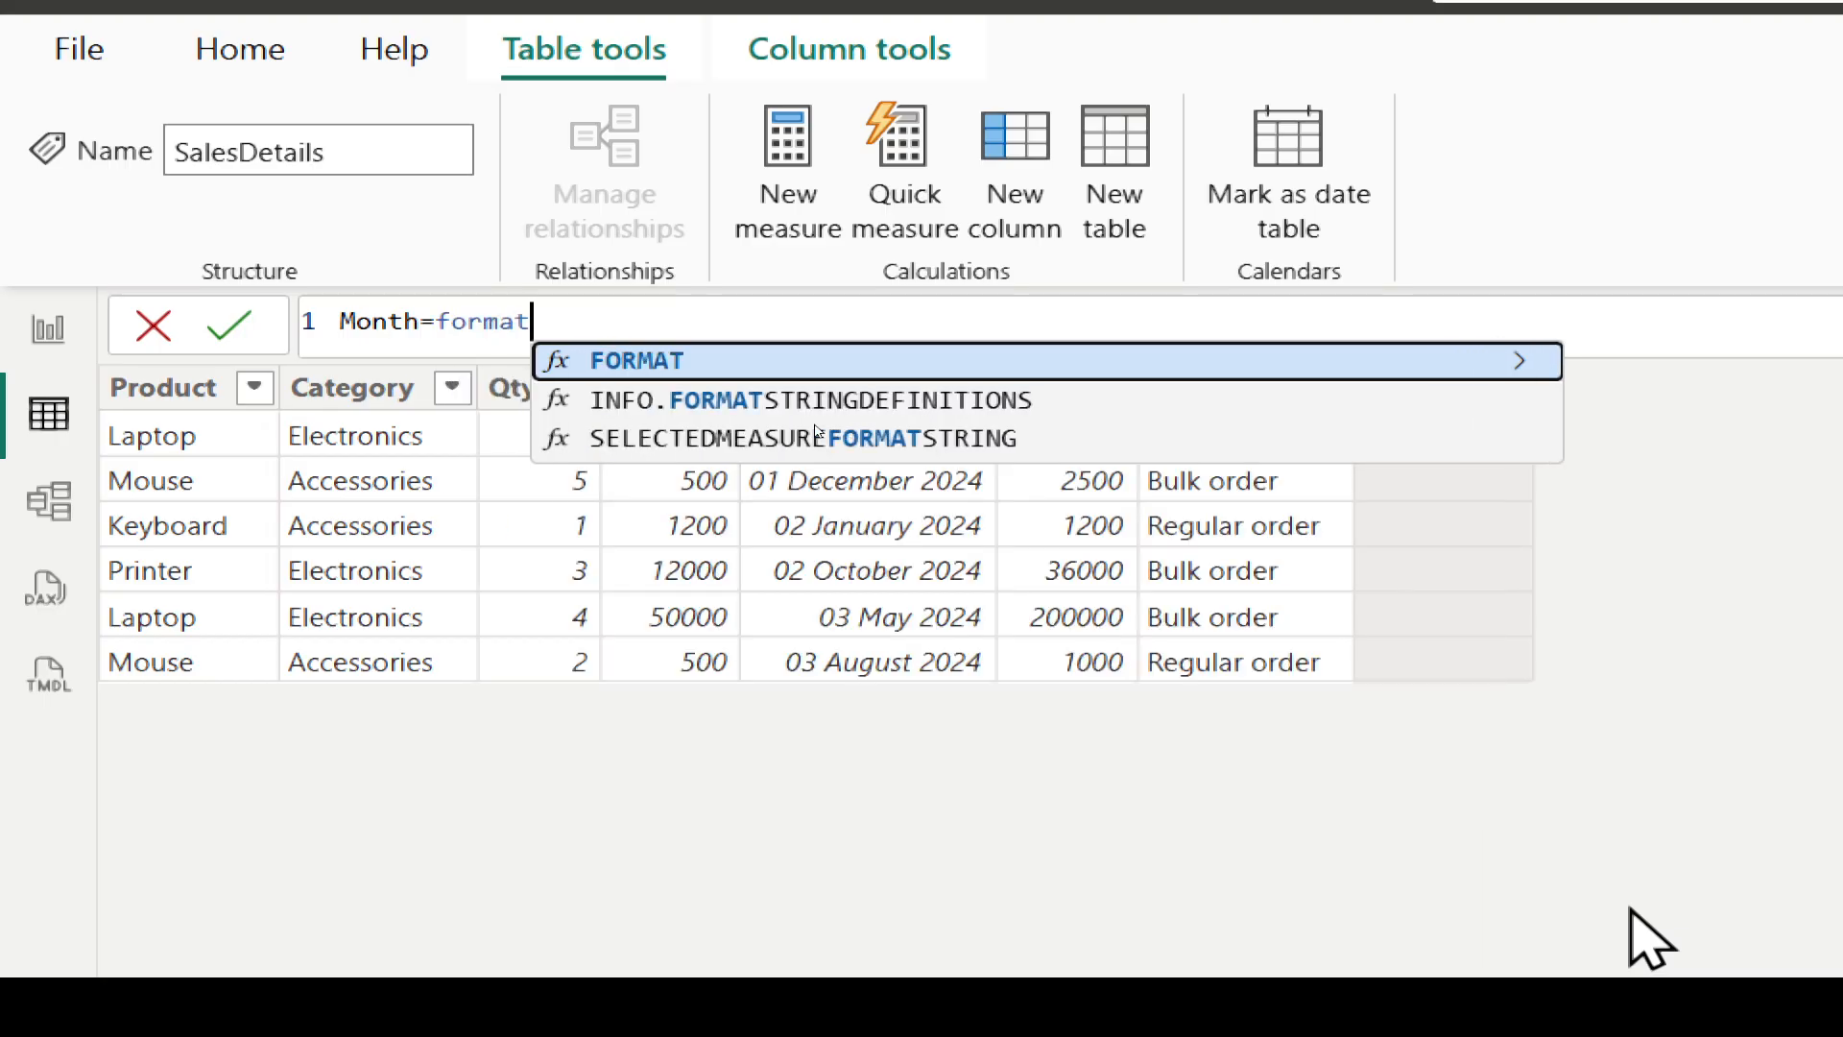
key("Tab")
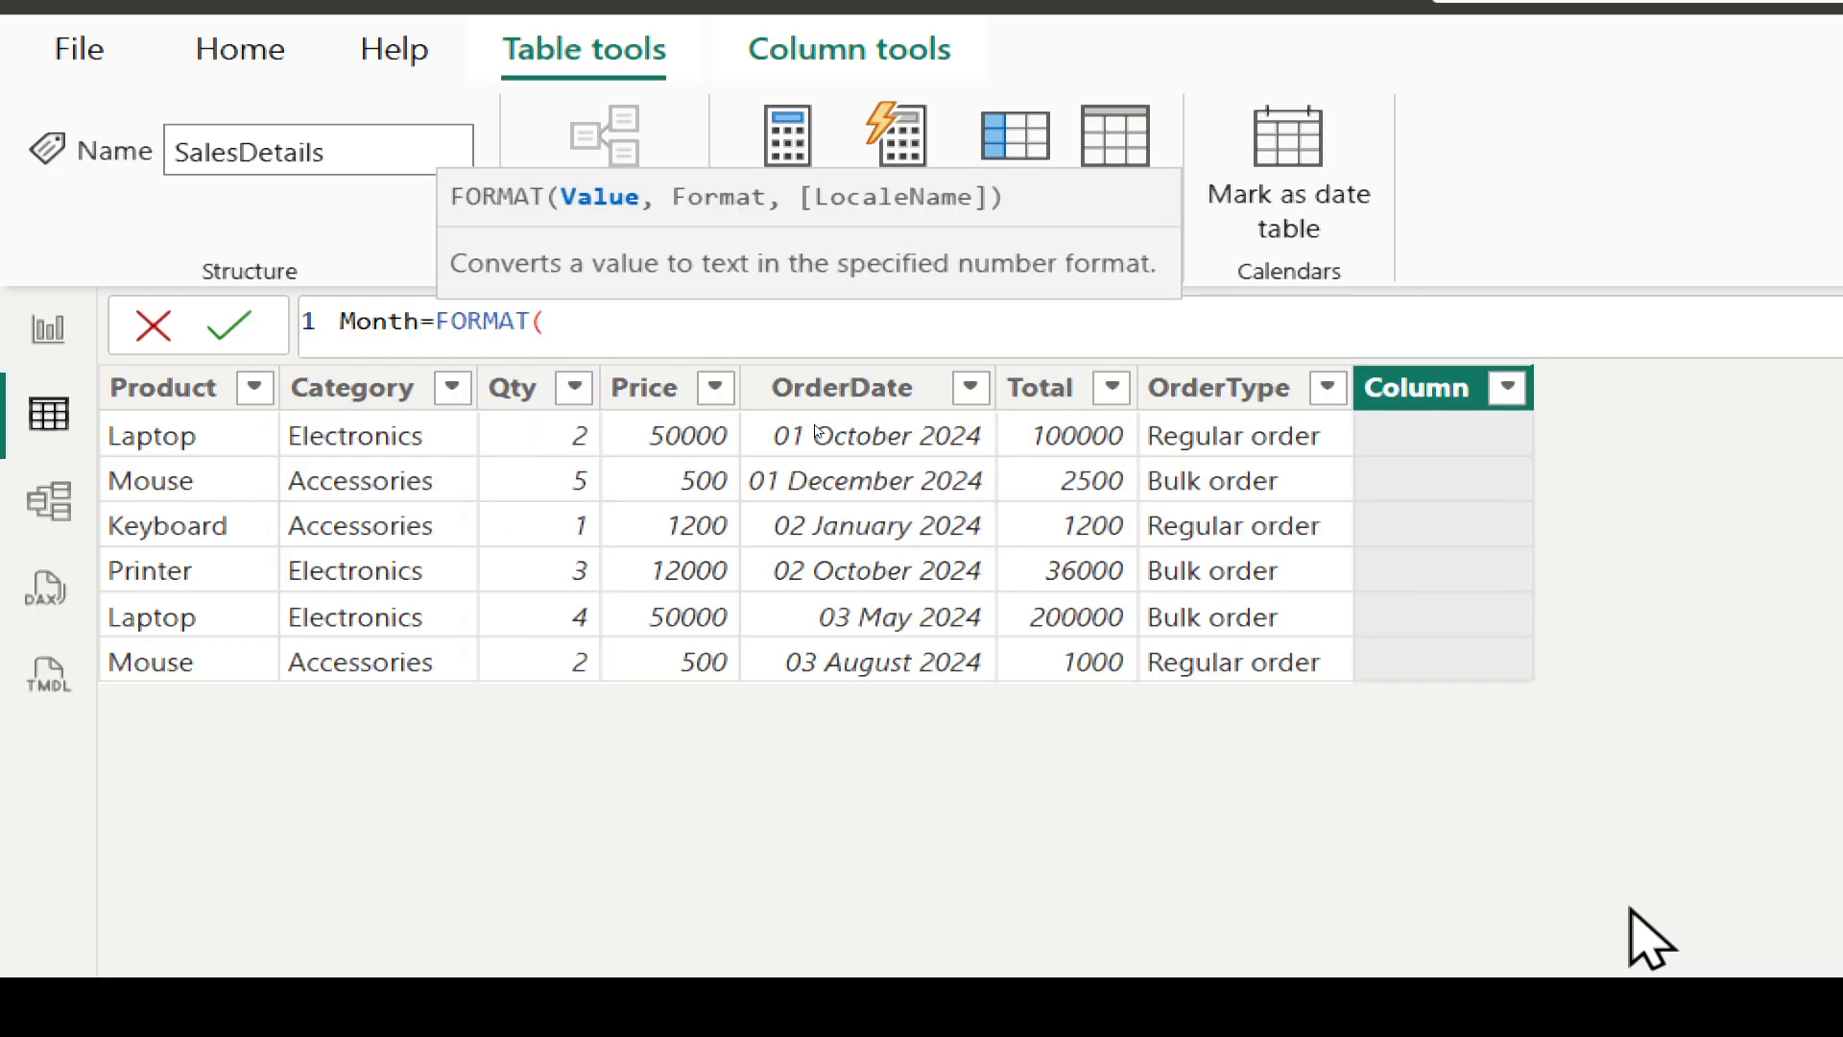
type("[")
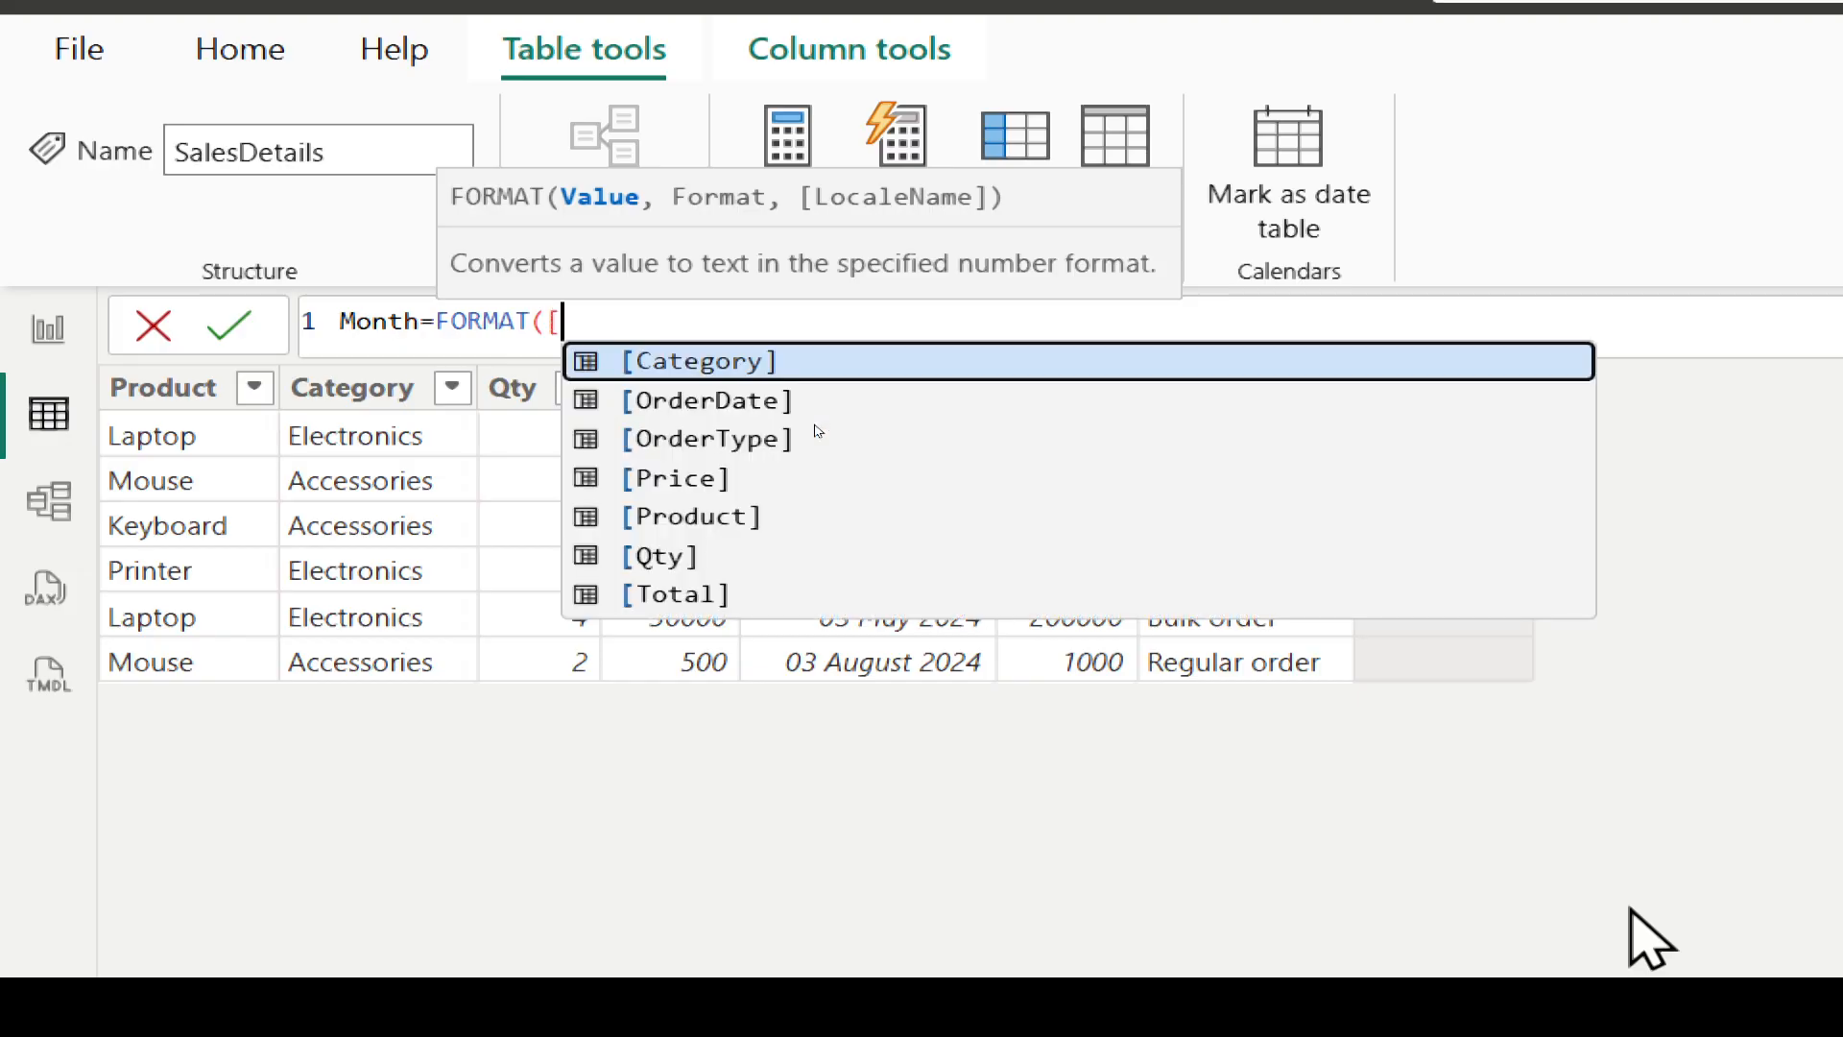
key("Down")
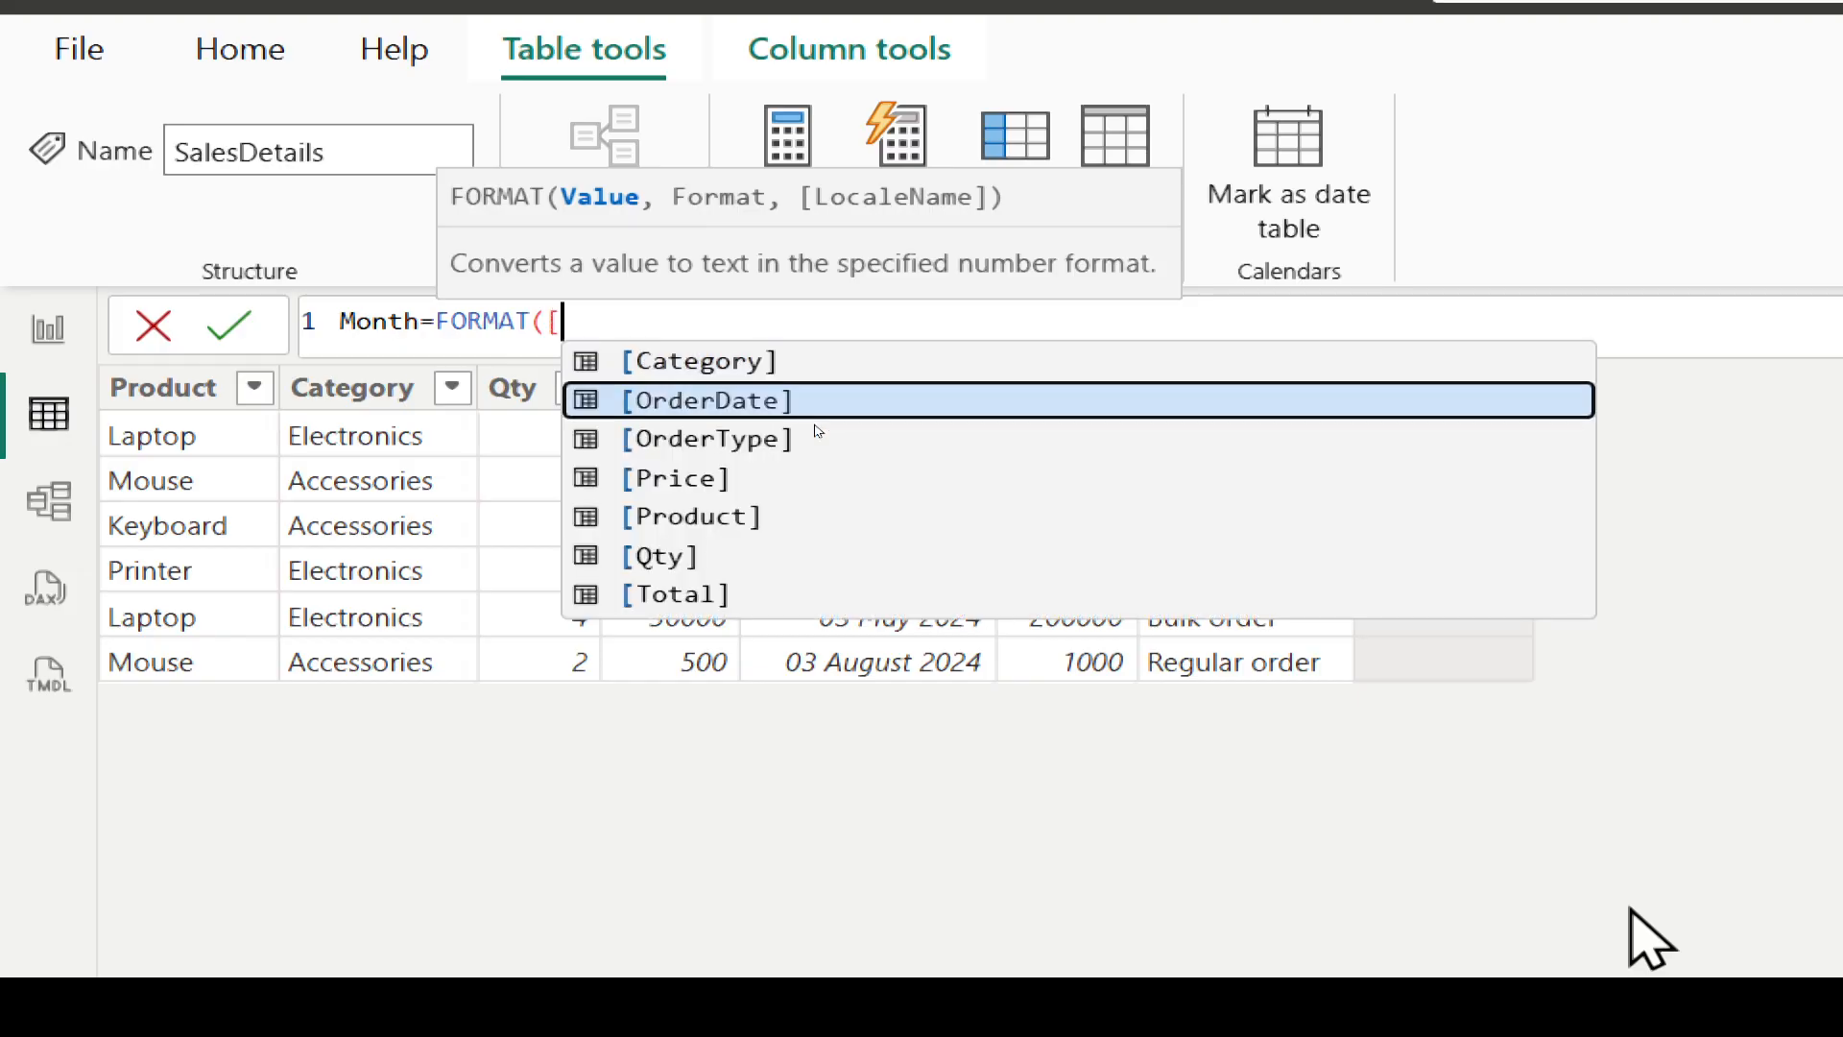
key("Tab")
type(",")
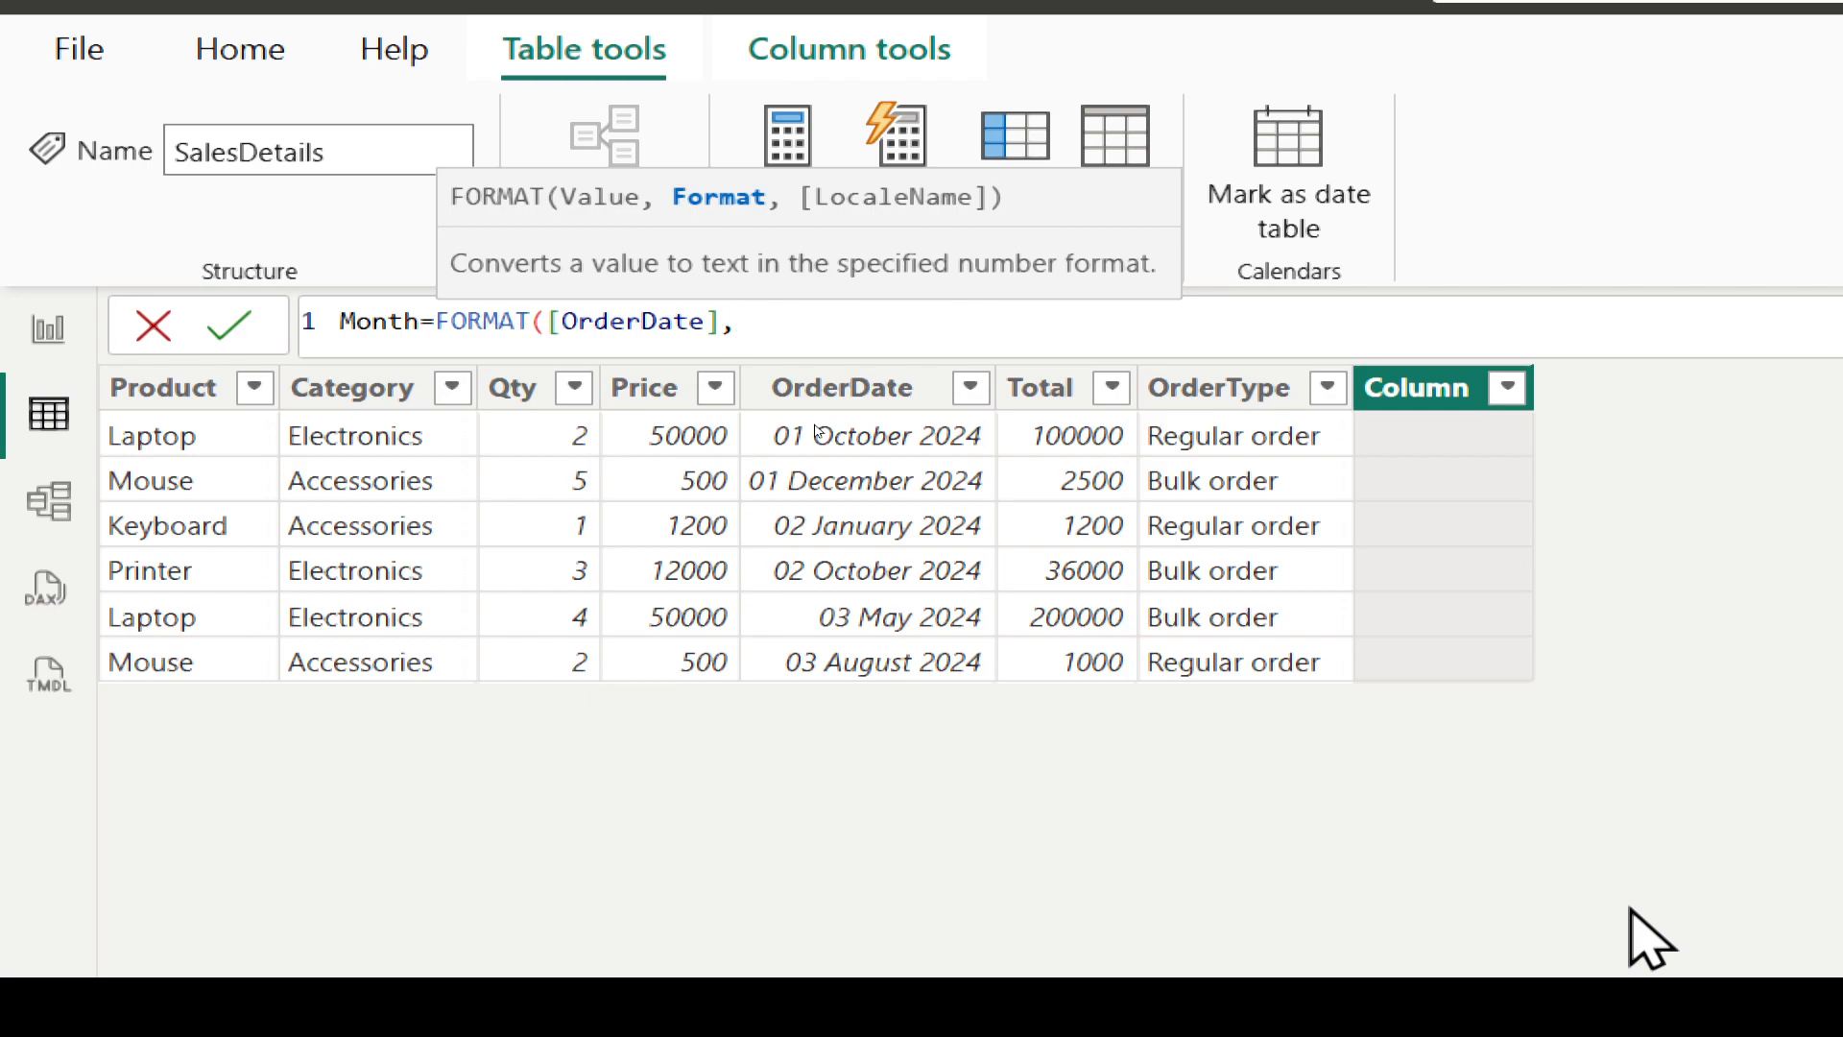
type("\"MMM\")")
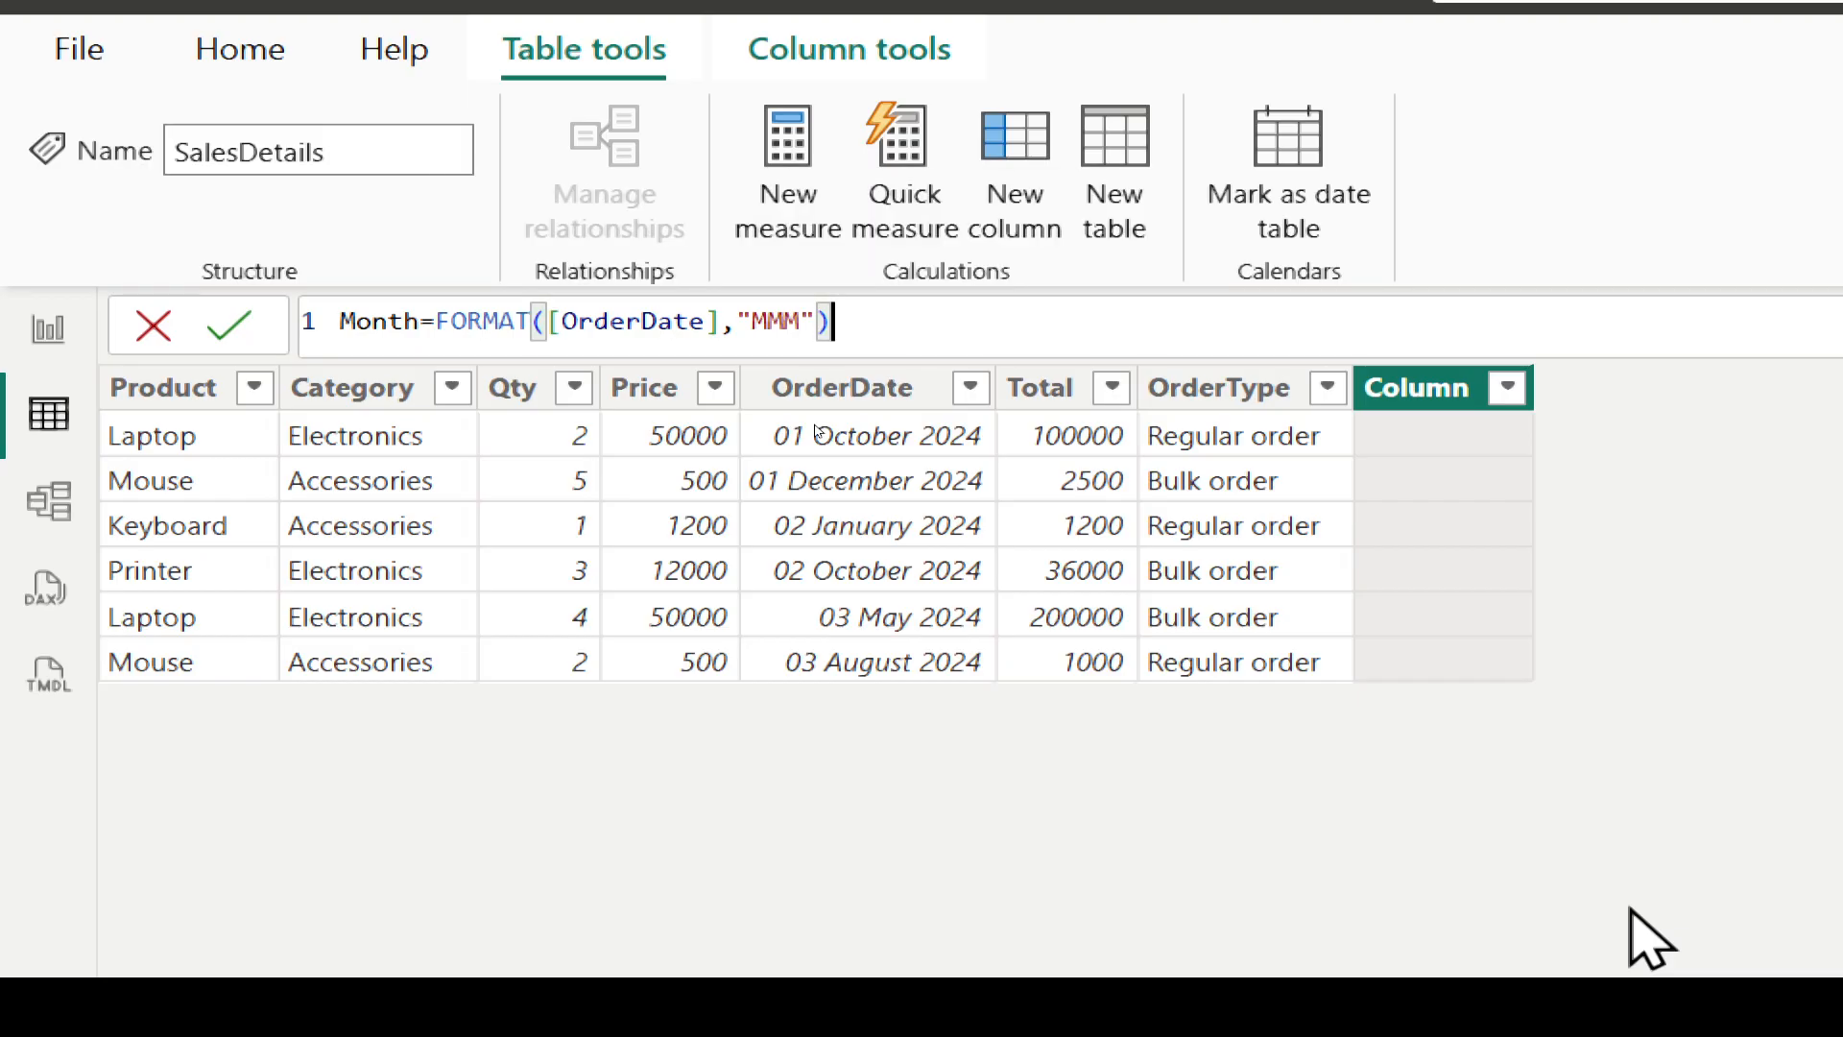
key("Return")
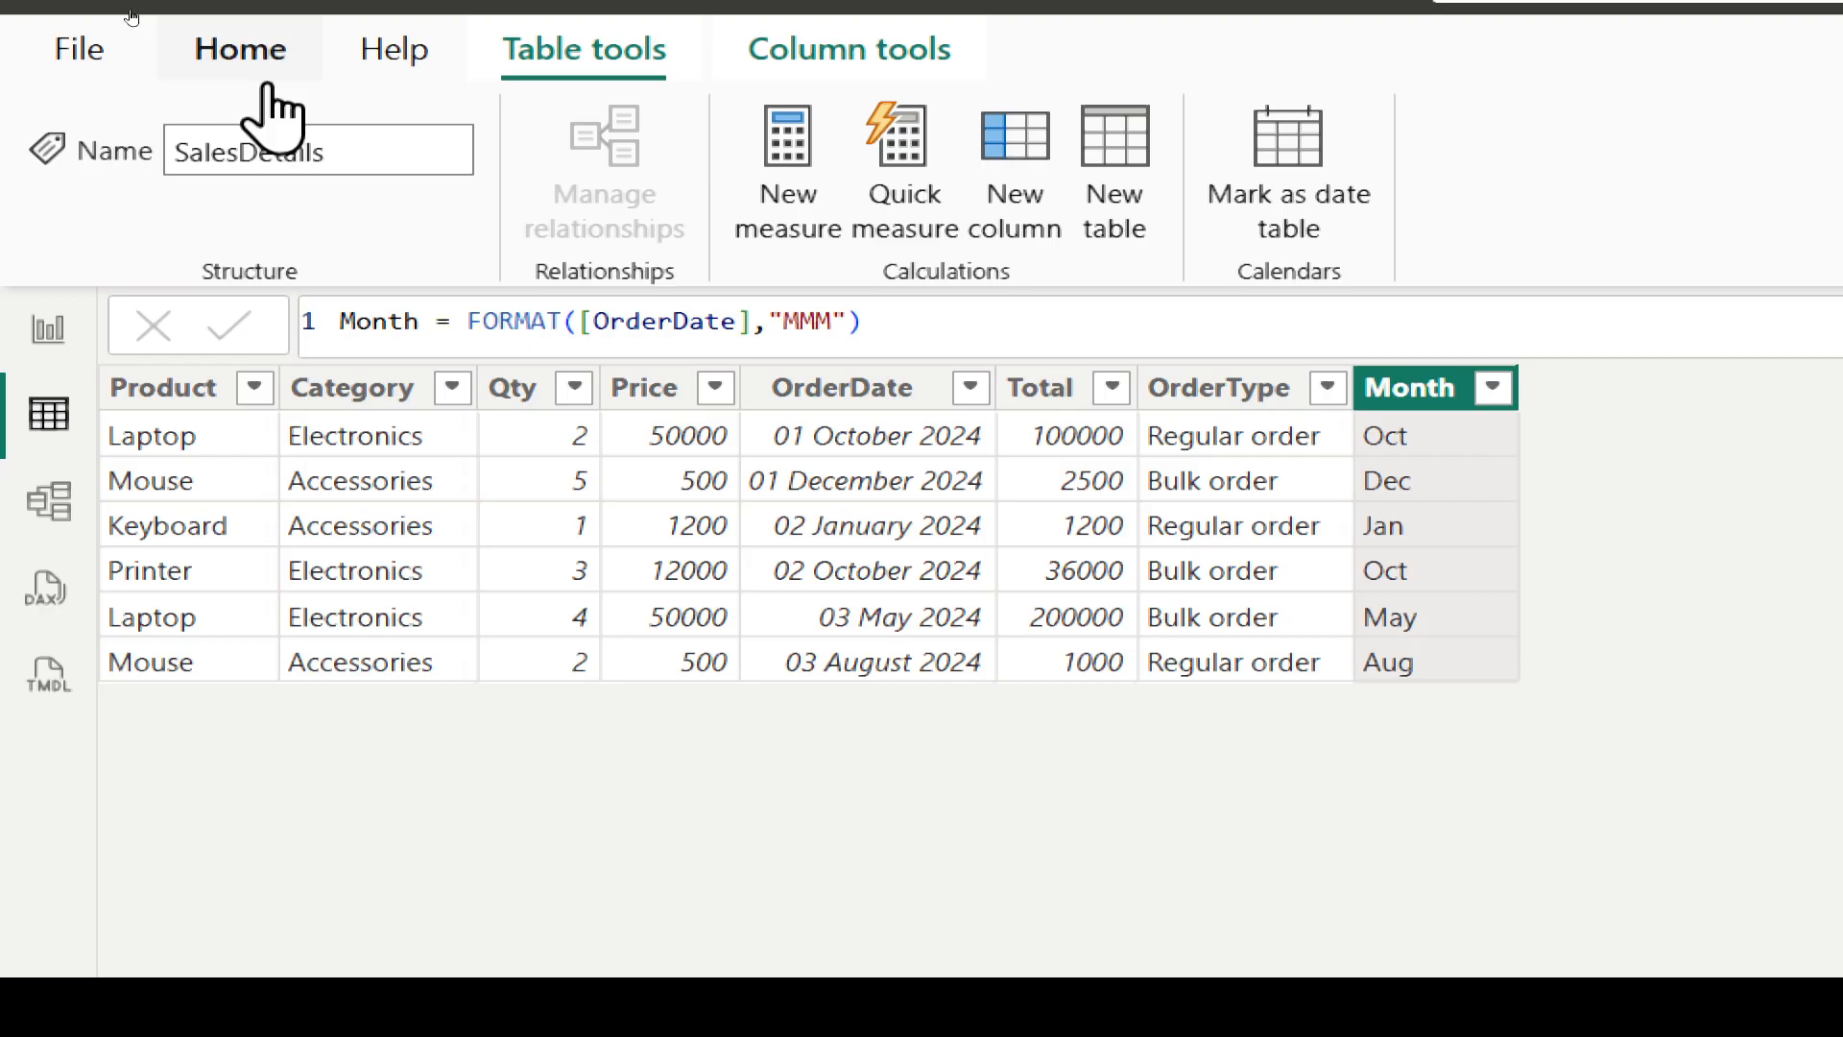
Step: Create an empty manually entered table named Calculations and load it into the model
left_click(239, 53)
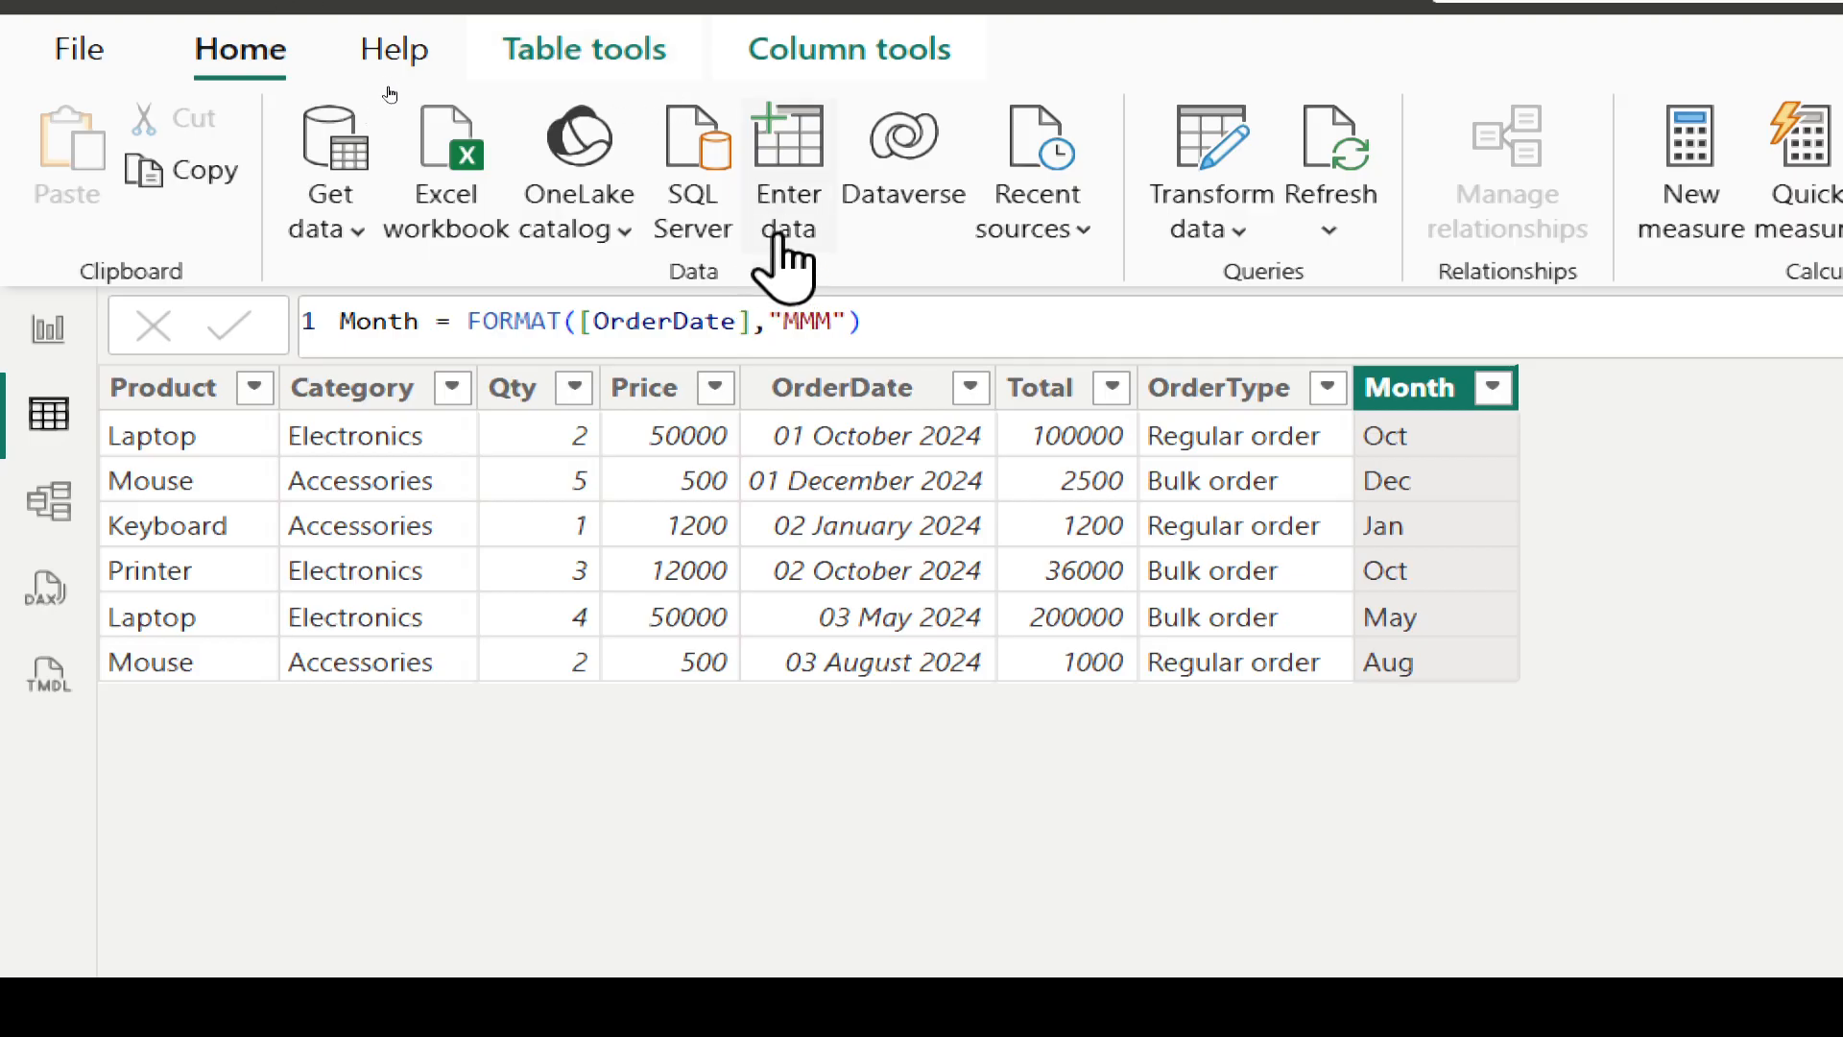
left_click(806, 192)
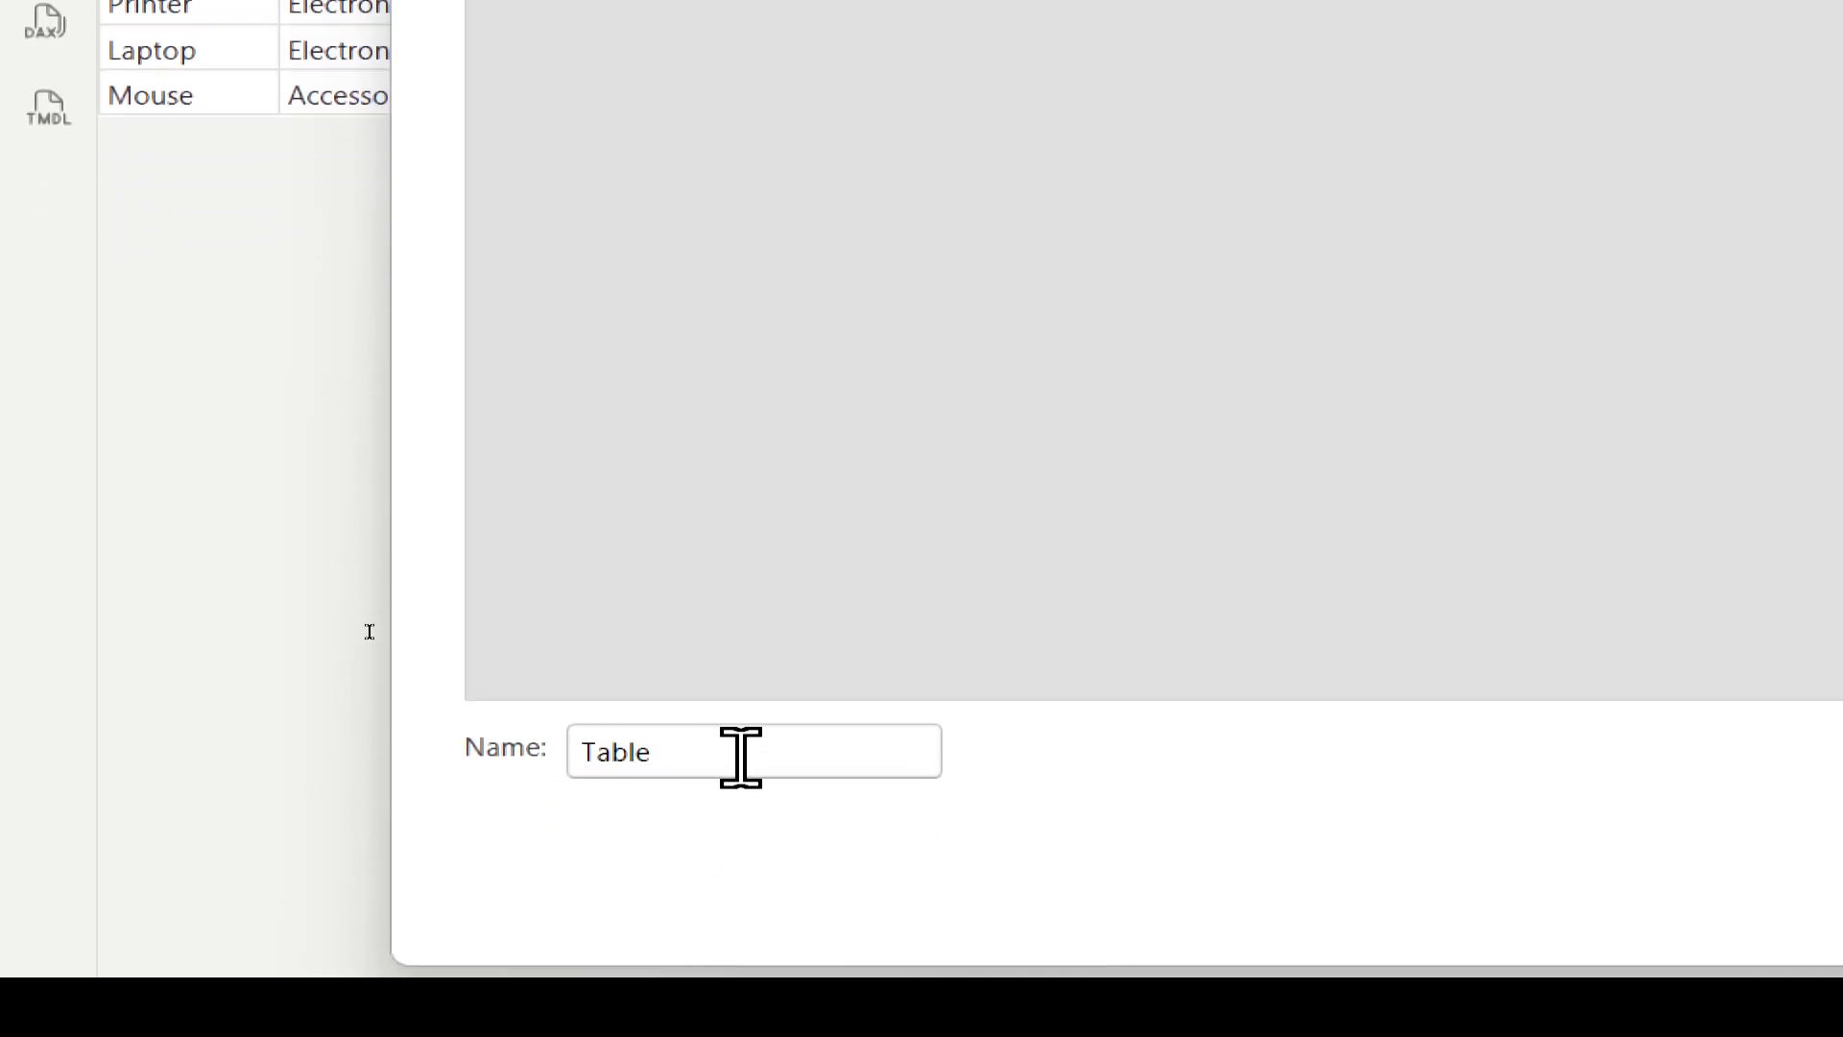
double_click(581, 750)
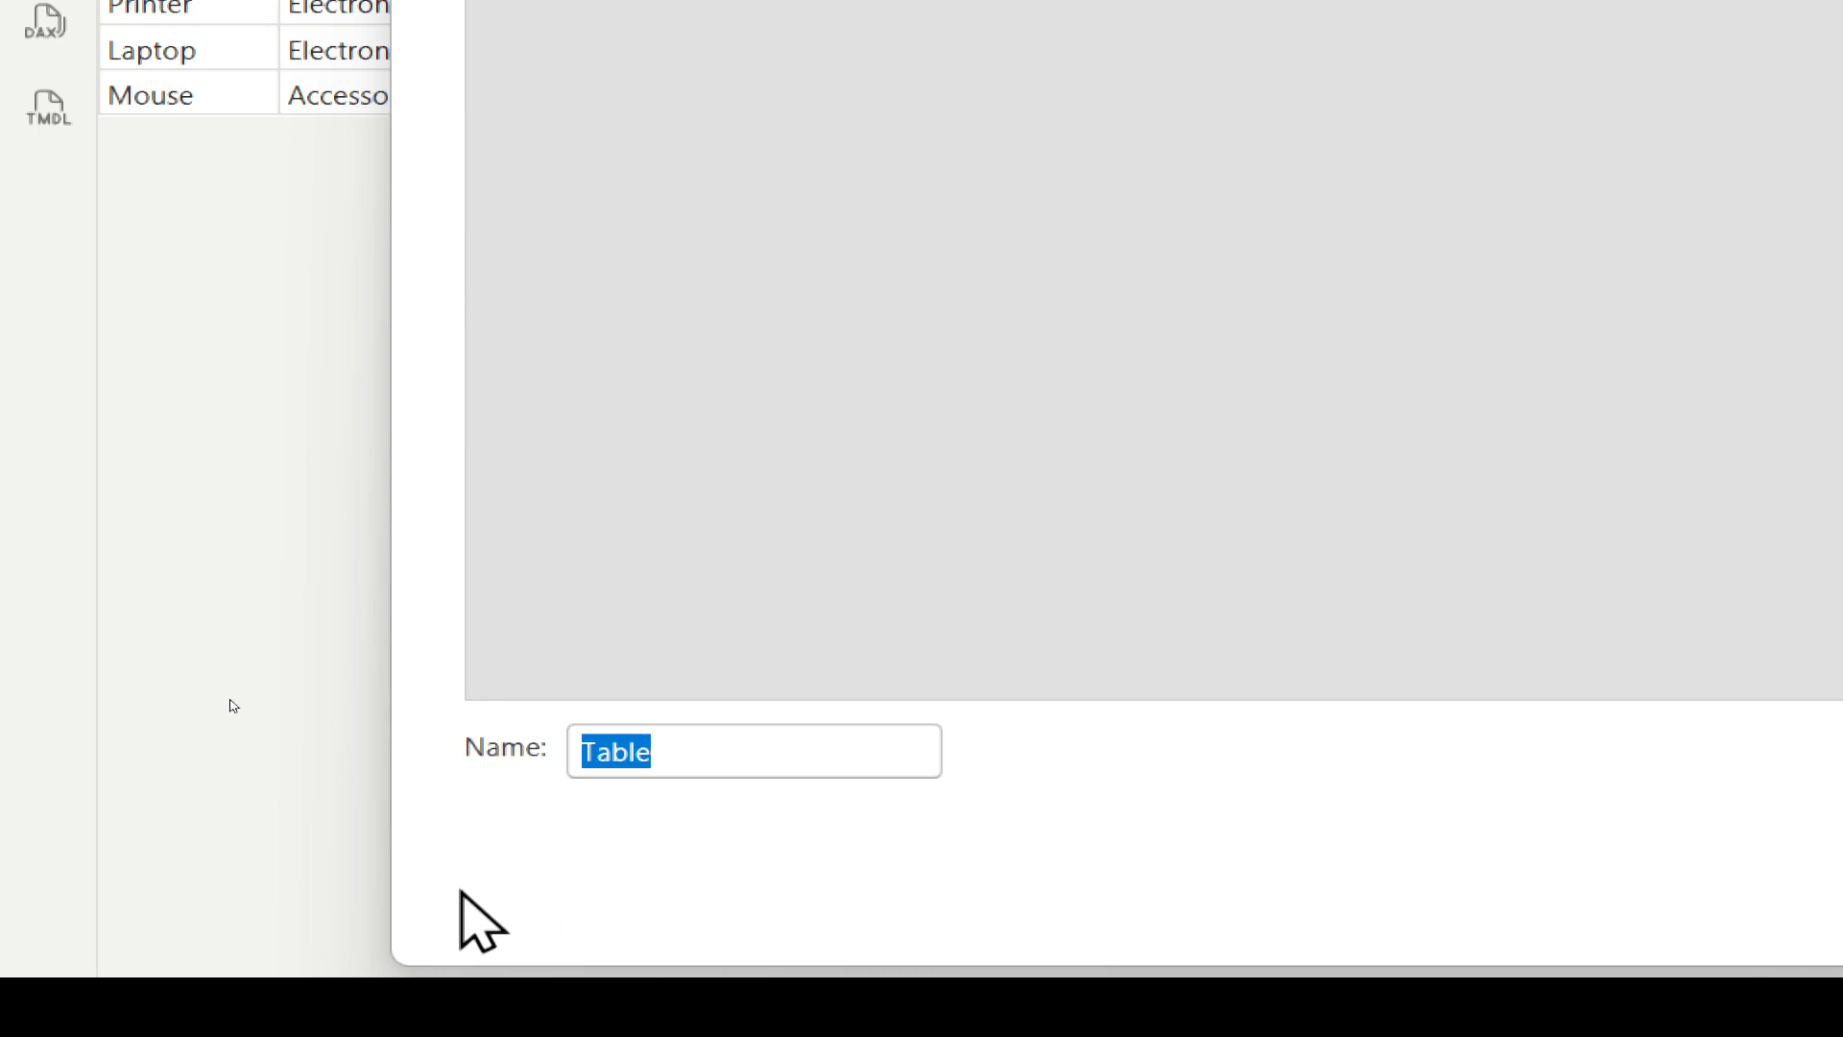
type("Ca")
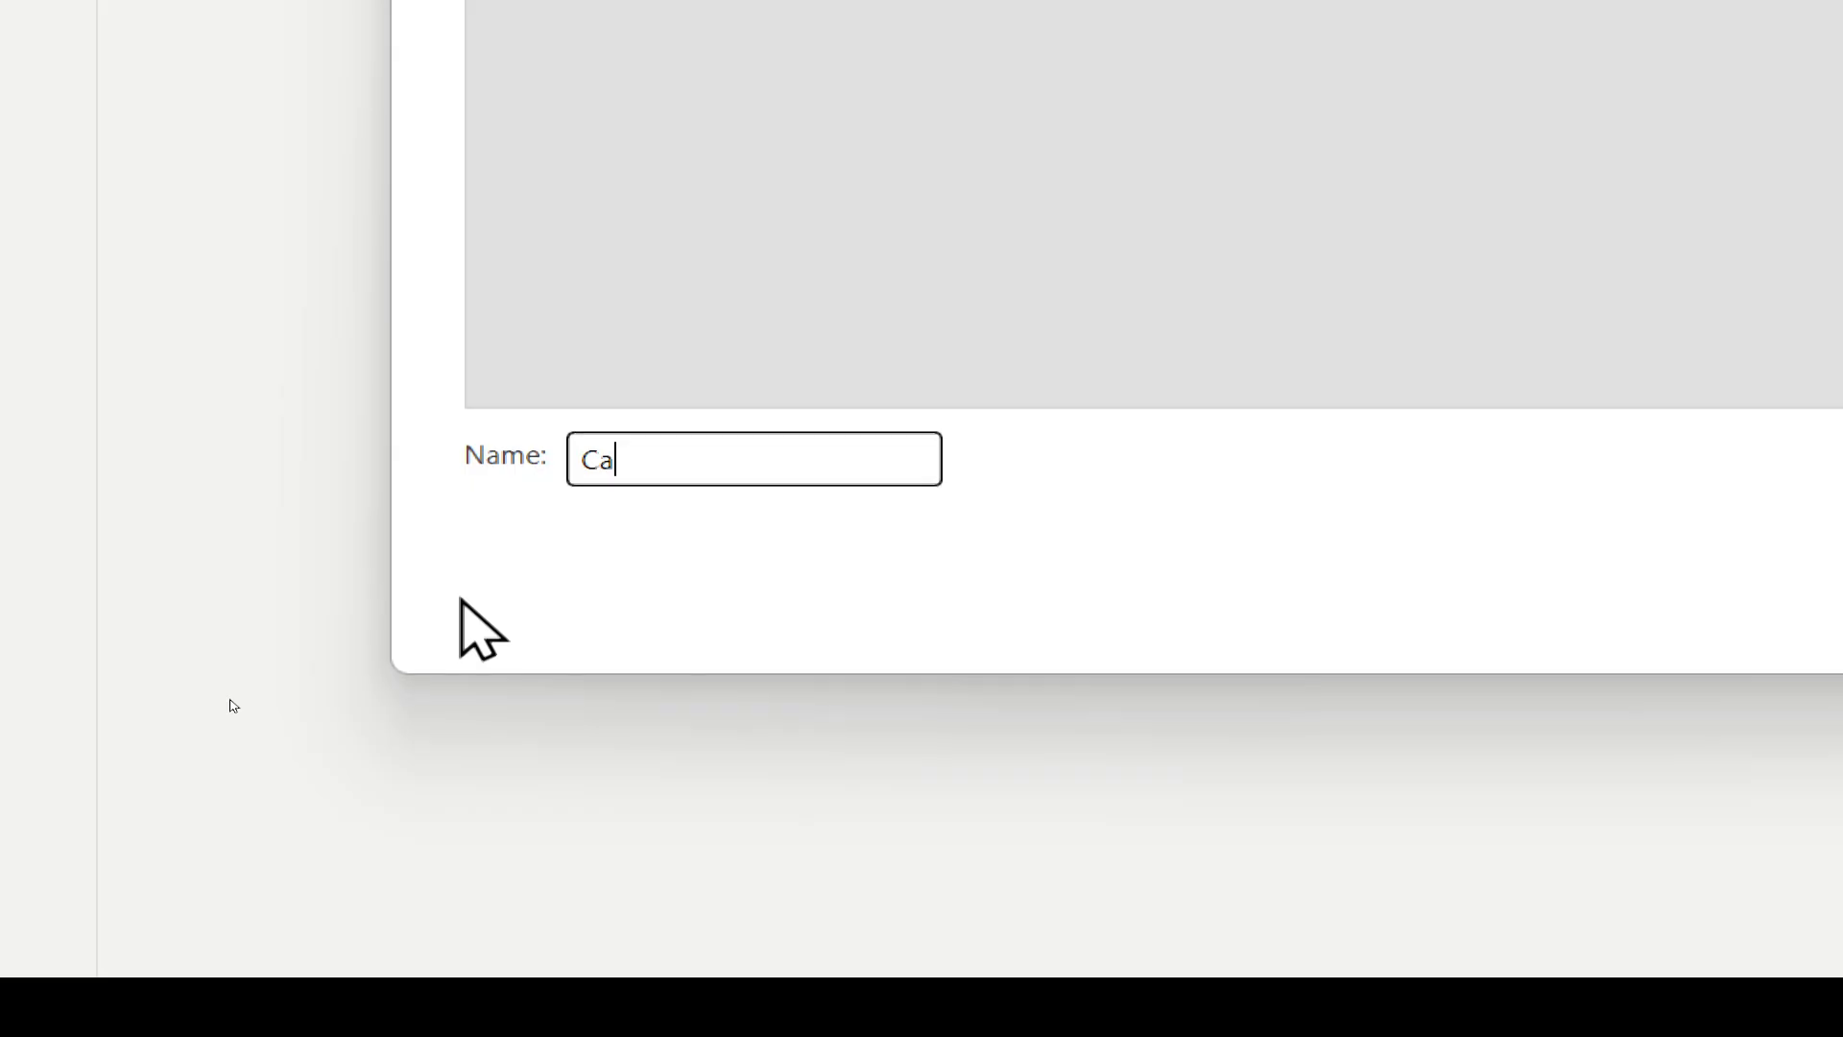
type("lculations")
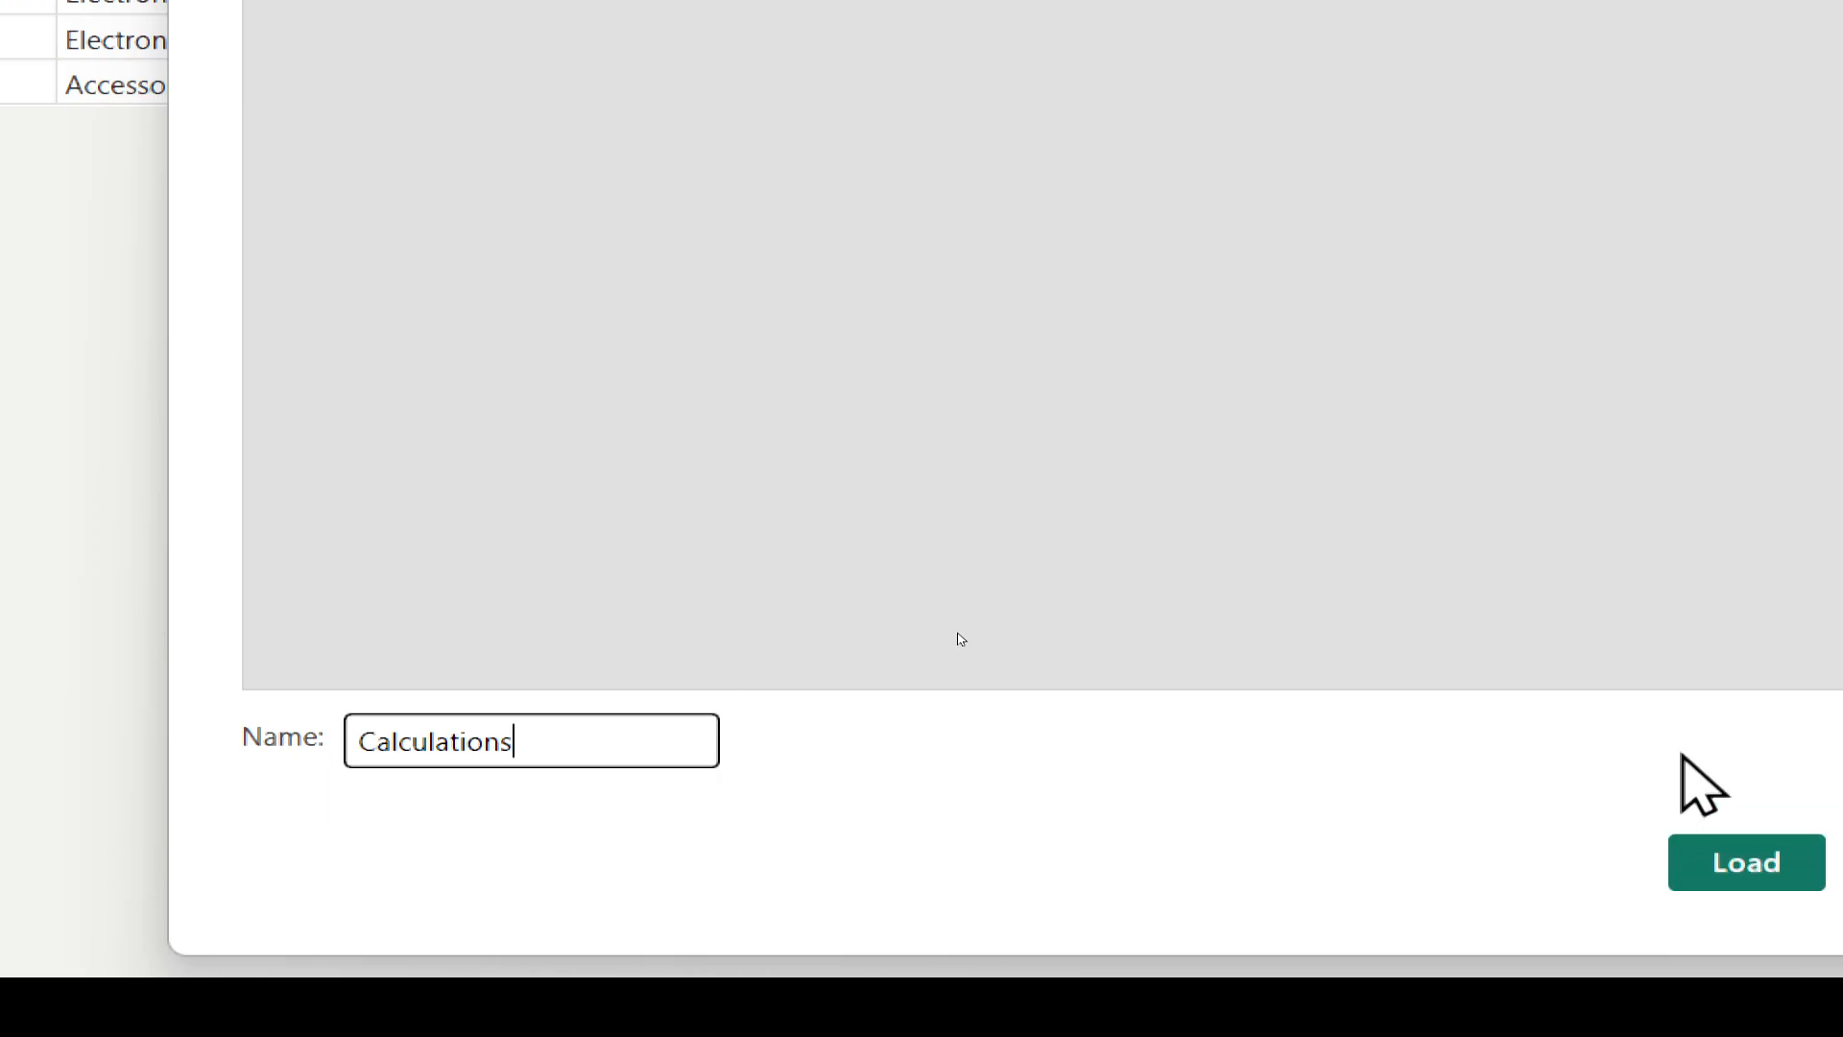
left_click(1691, 882)
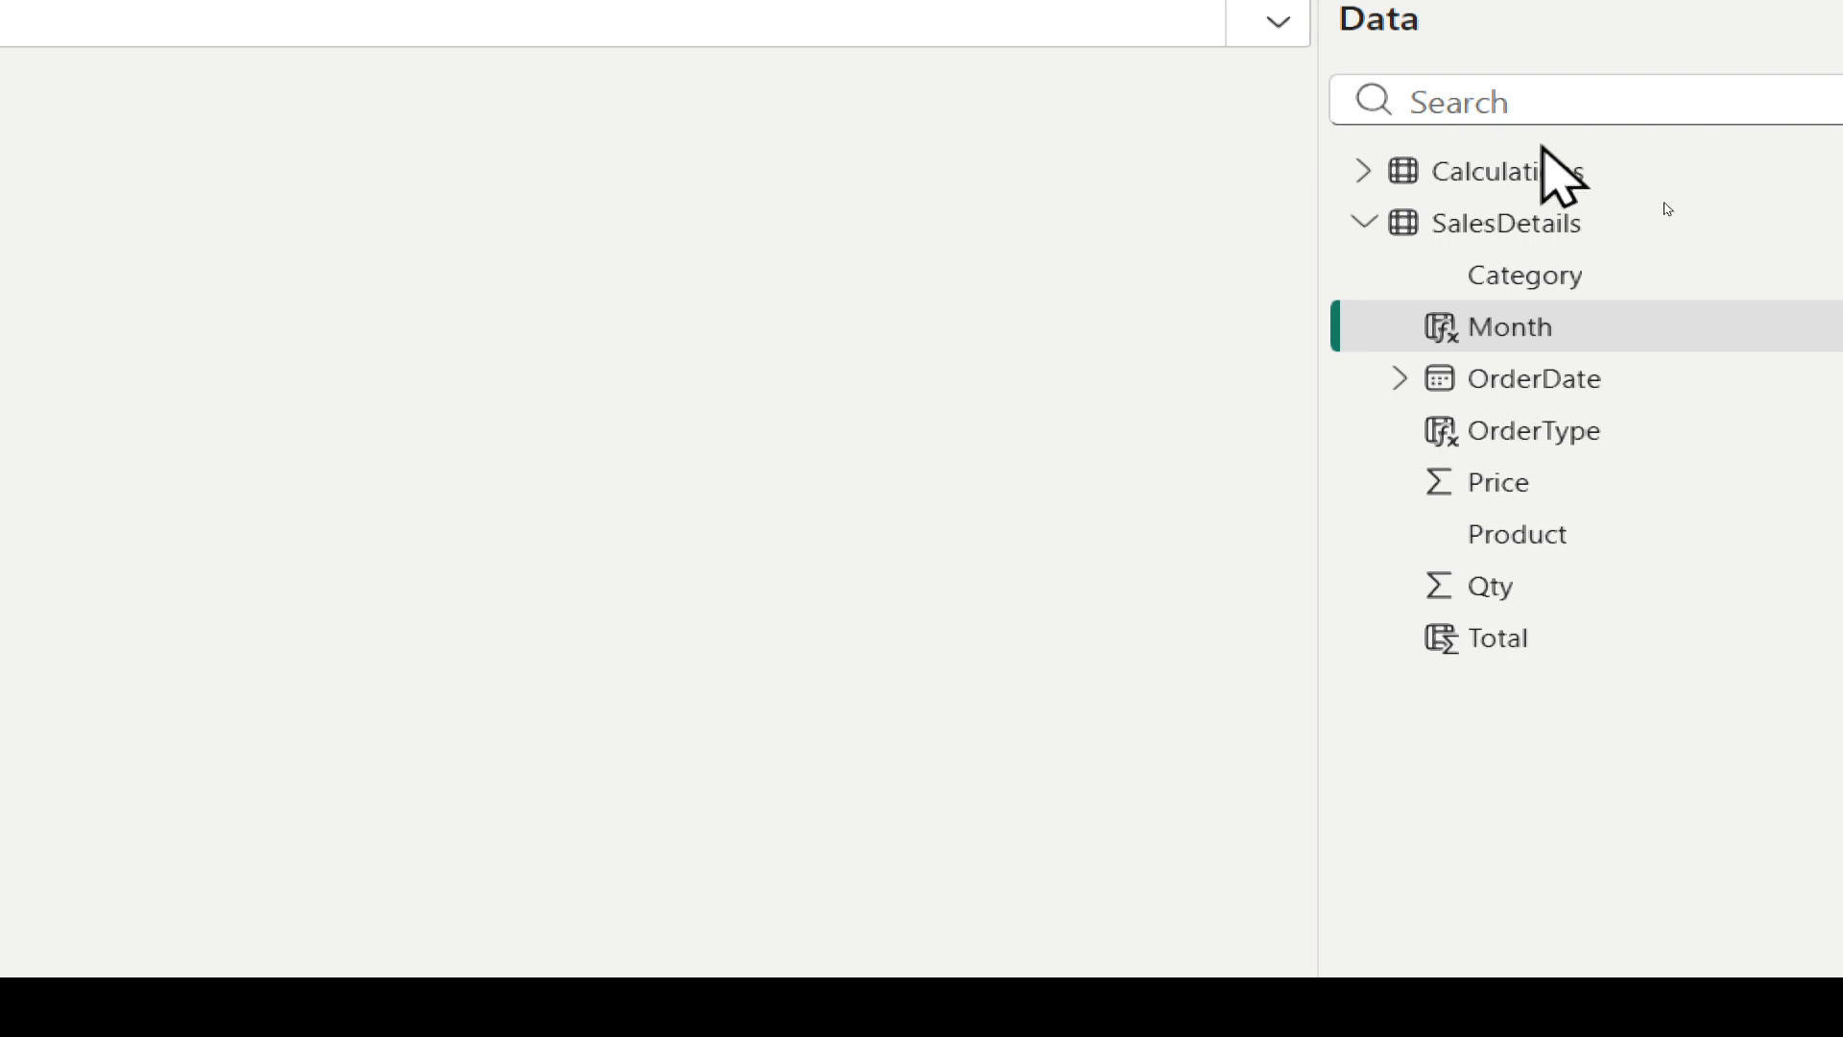
Step: Create a new measure named Total revenue in the Calculations table, leaving its expression empty
left_click(1483, 176)
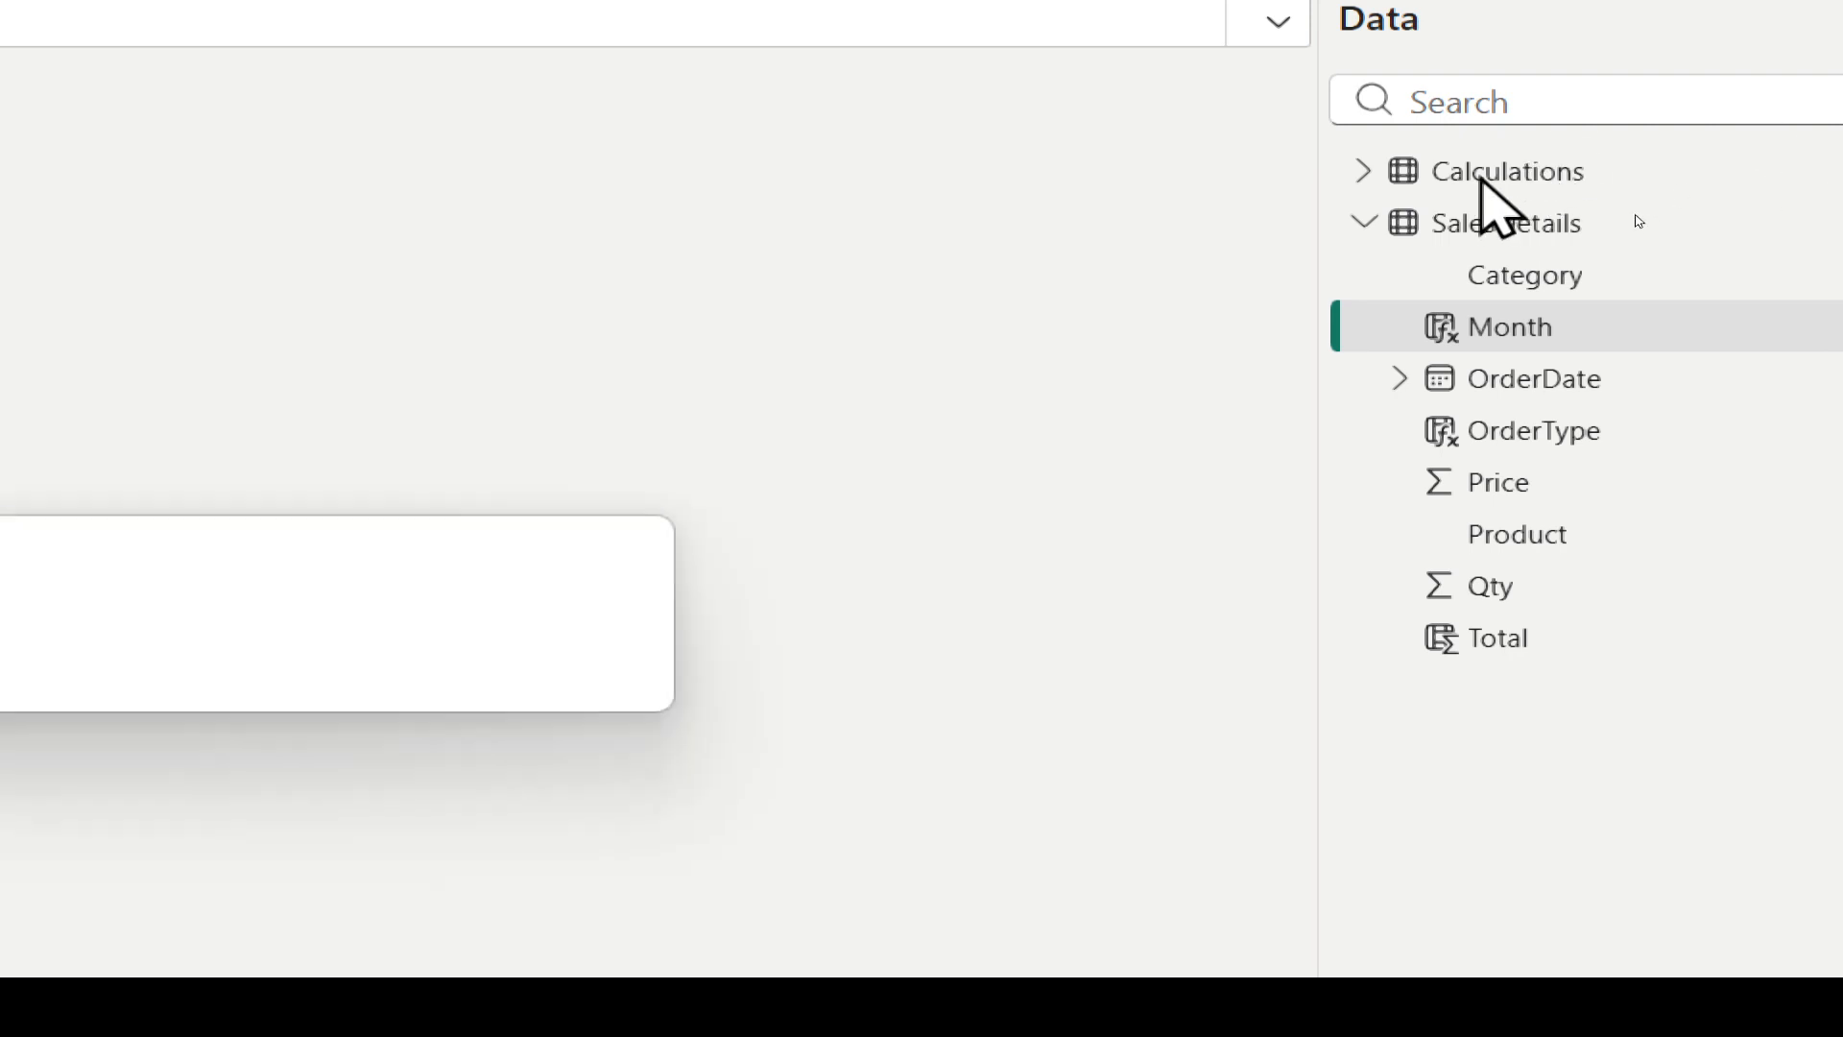
mouse_move(1481, 179)
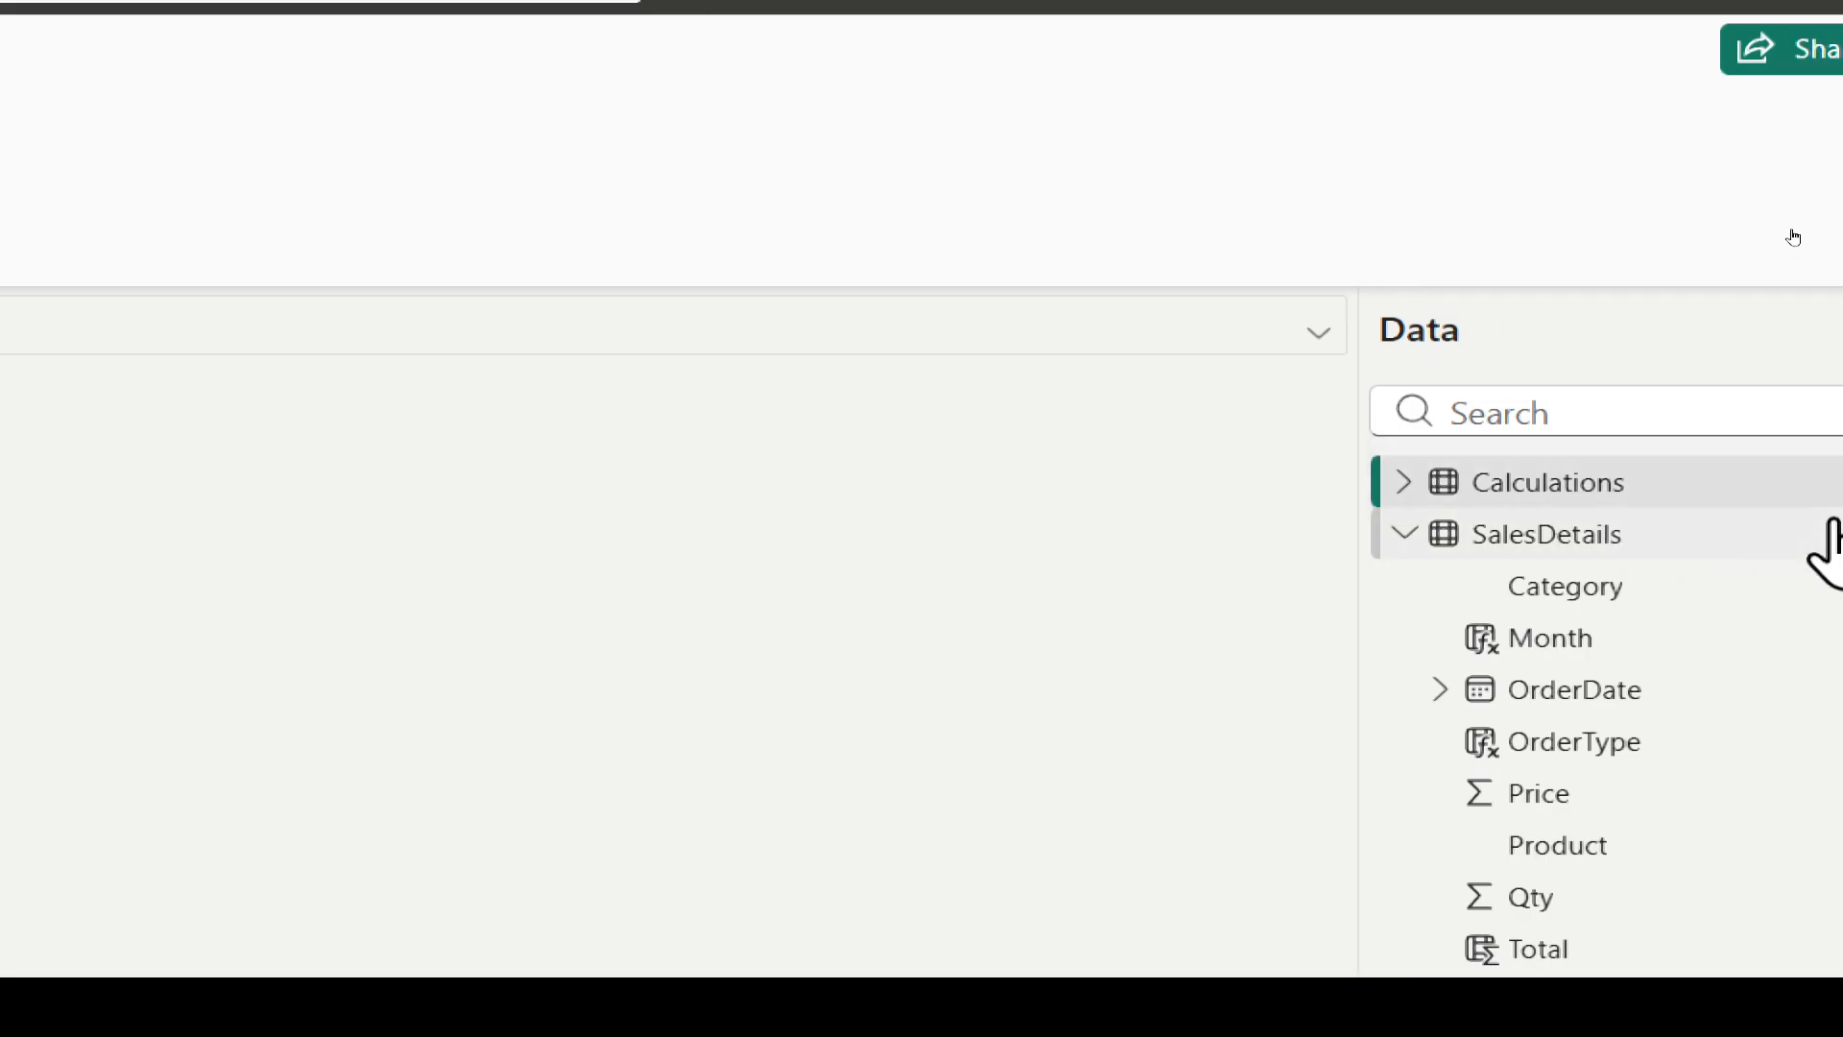
right_click(1613, 489)
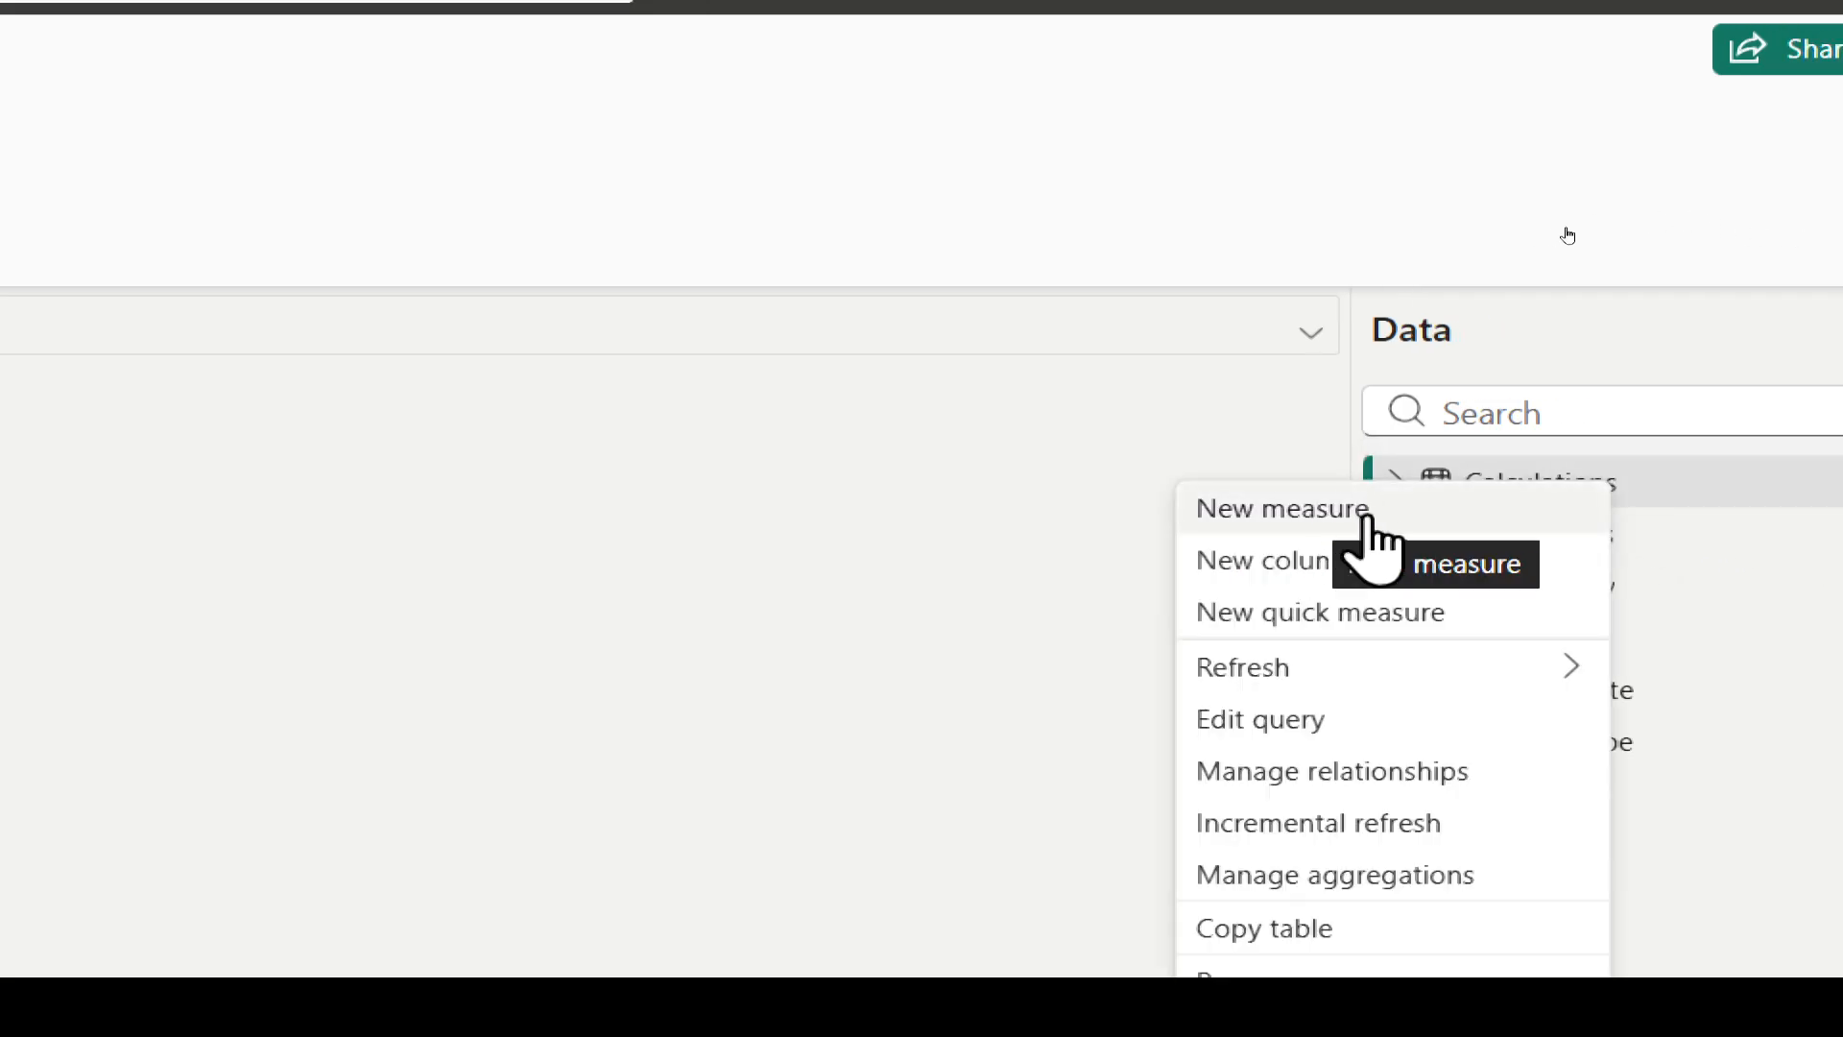
left_click(1418, 505)
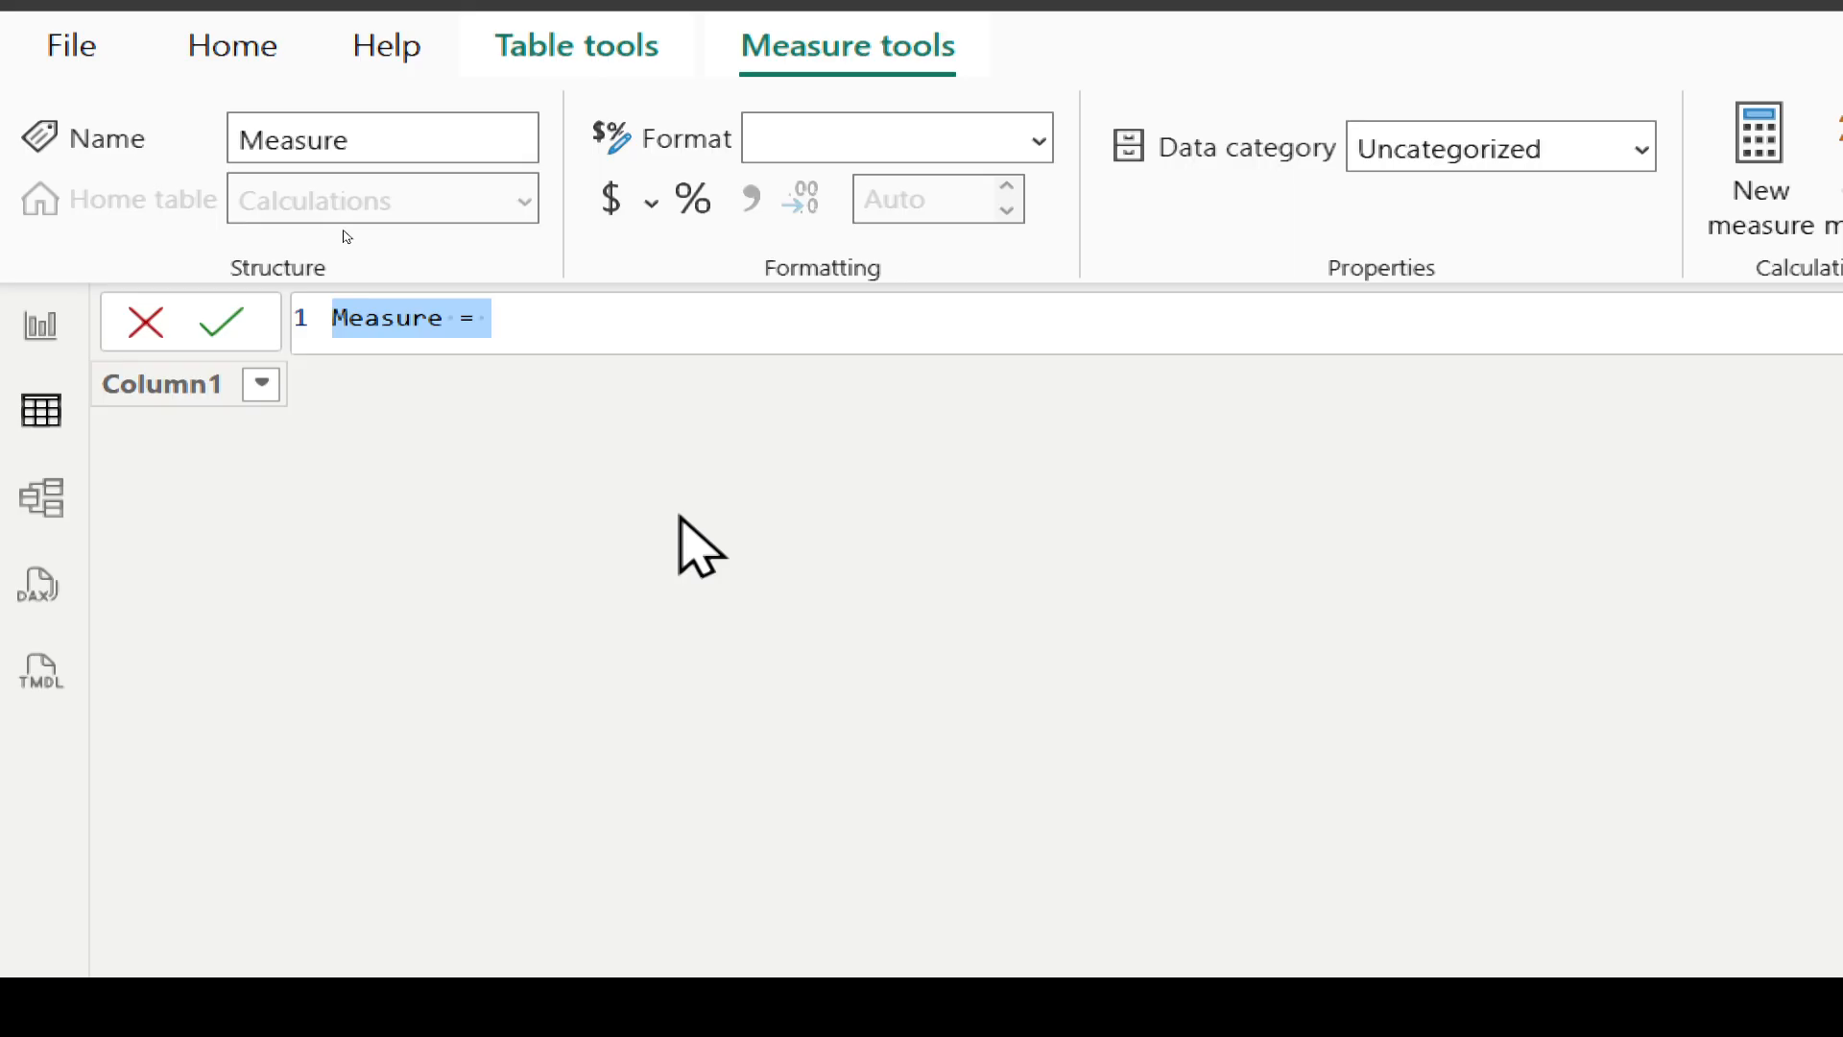
key("BackSpace")
type("Tot")
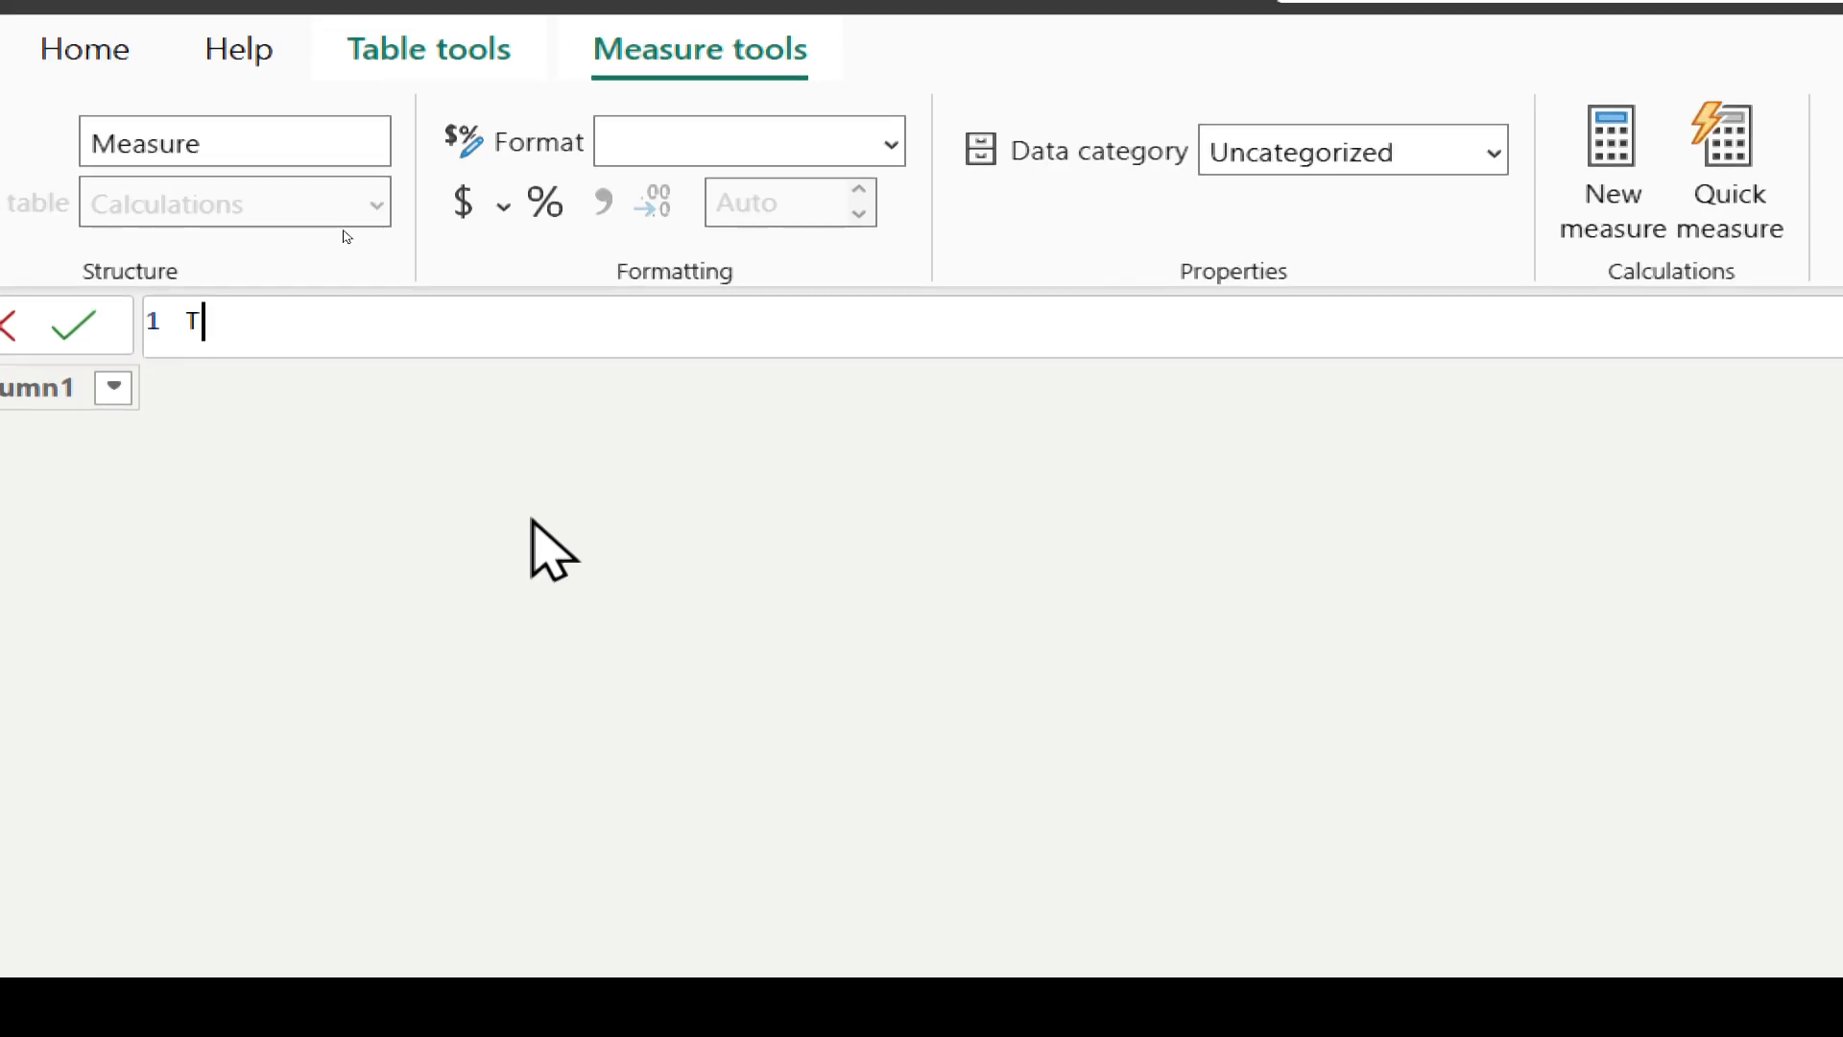
type("al ")
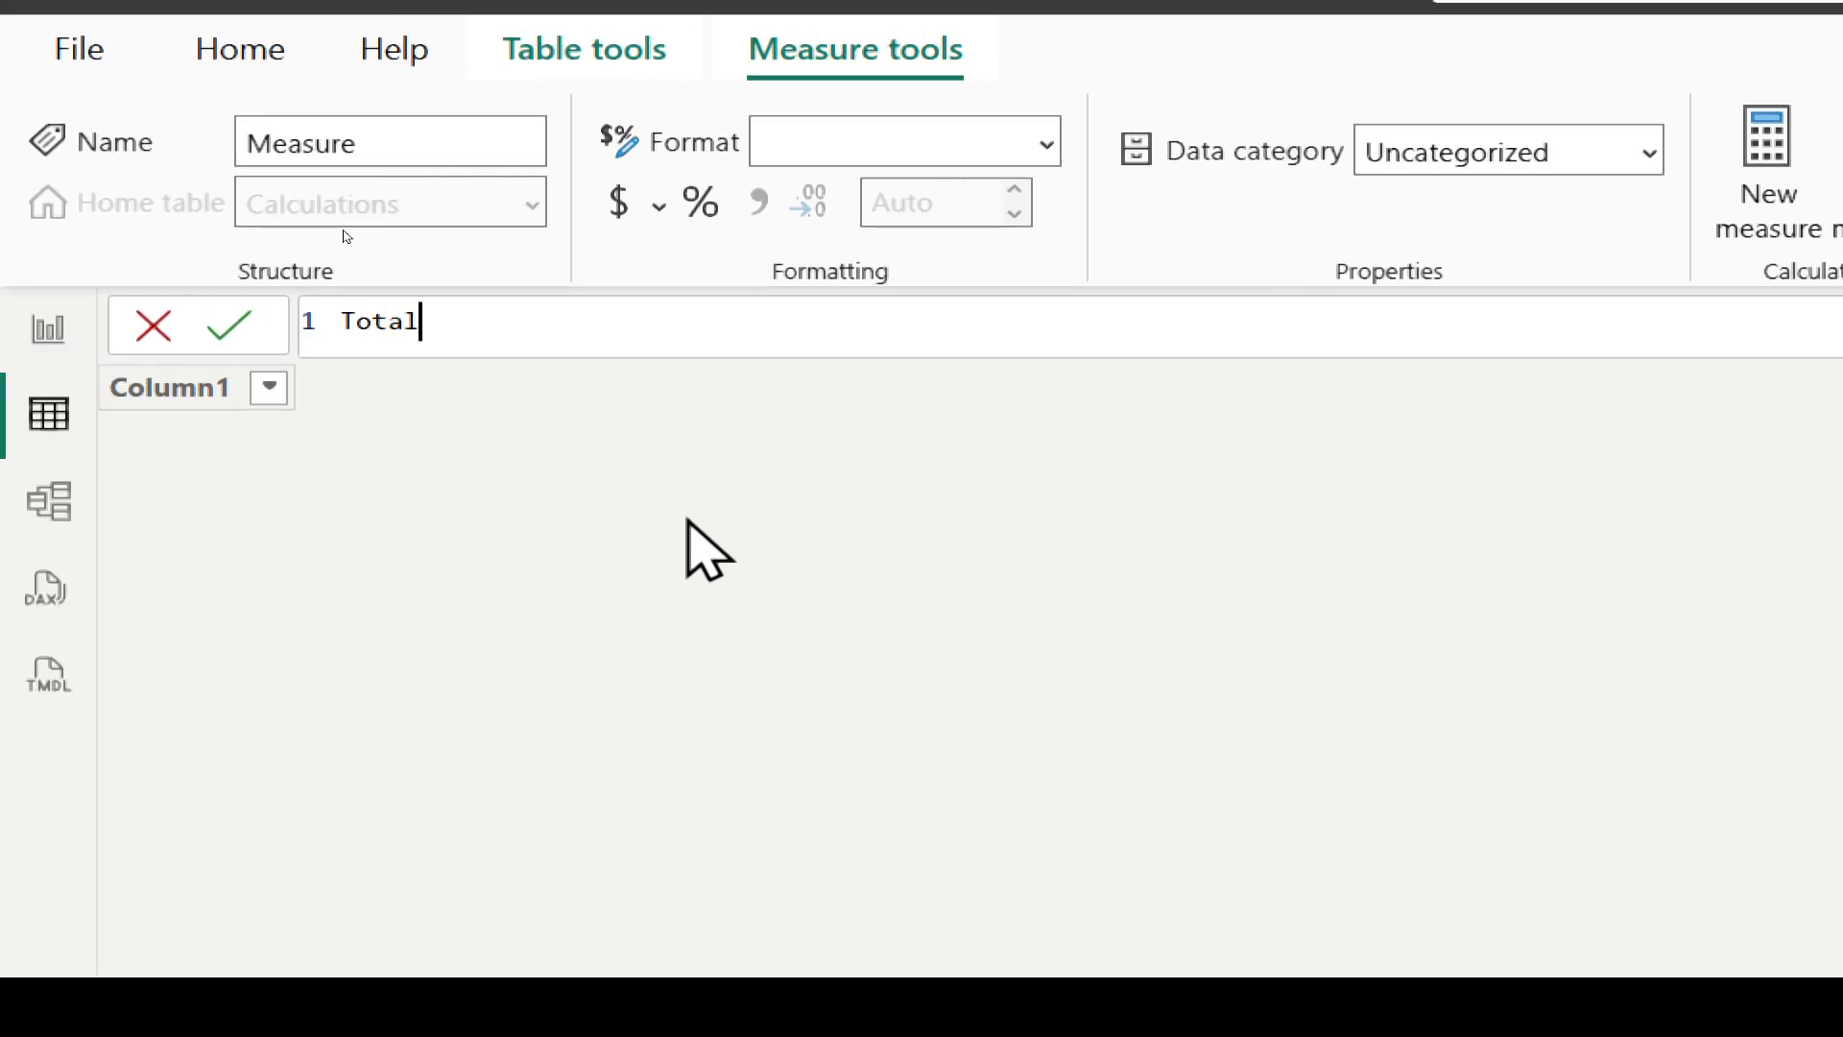
type("revenue=")
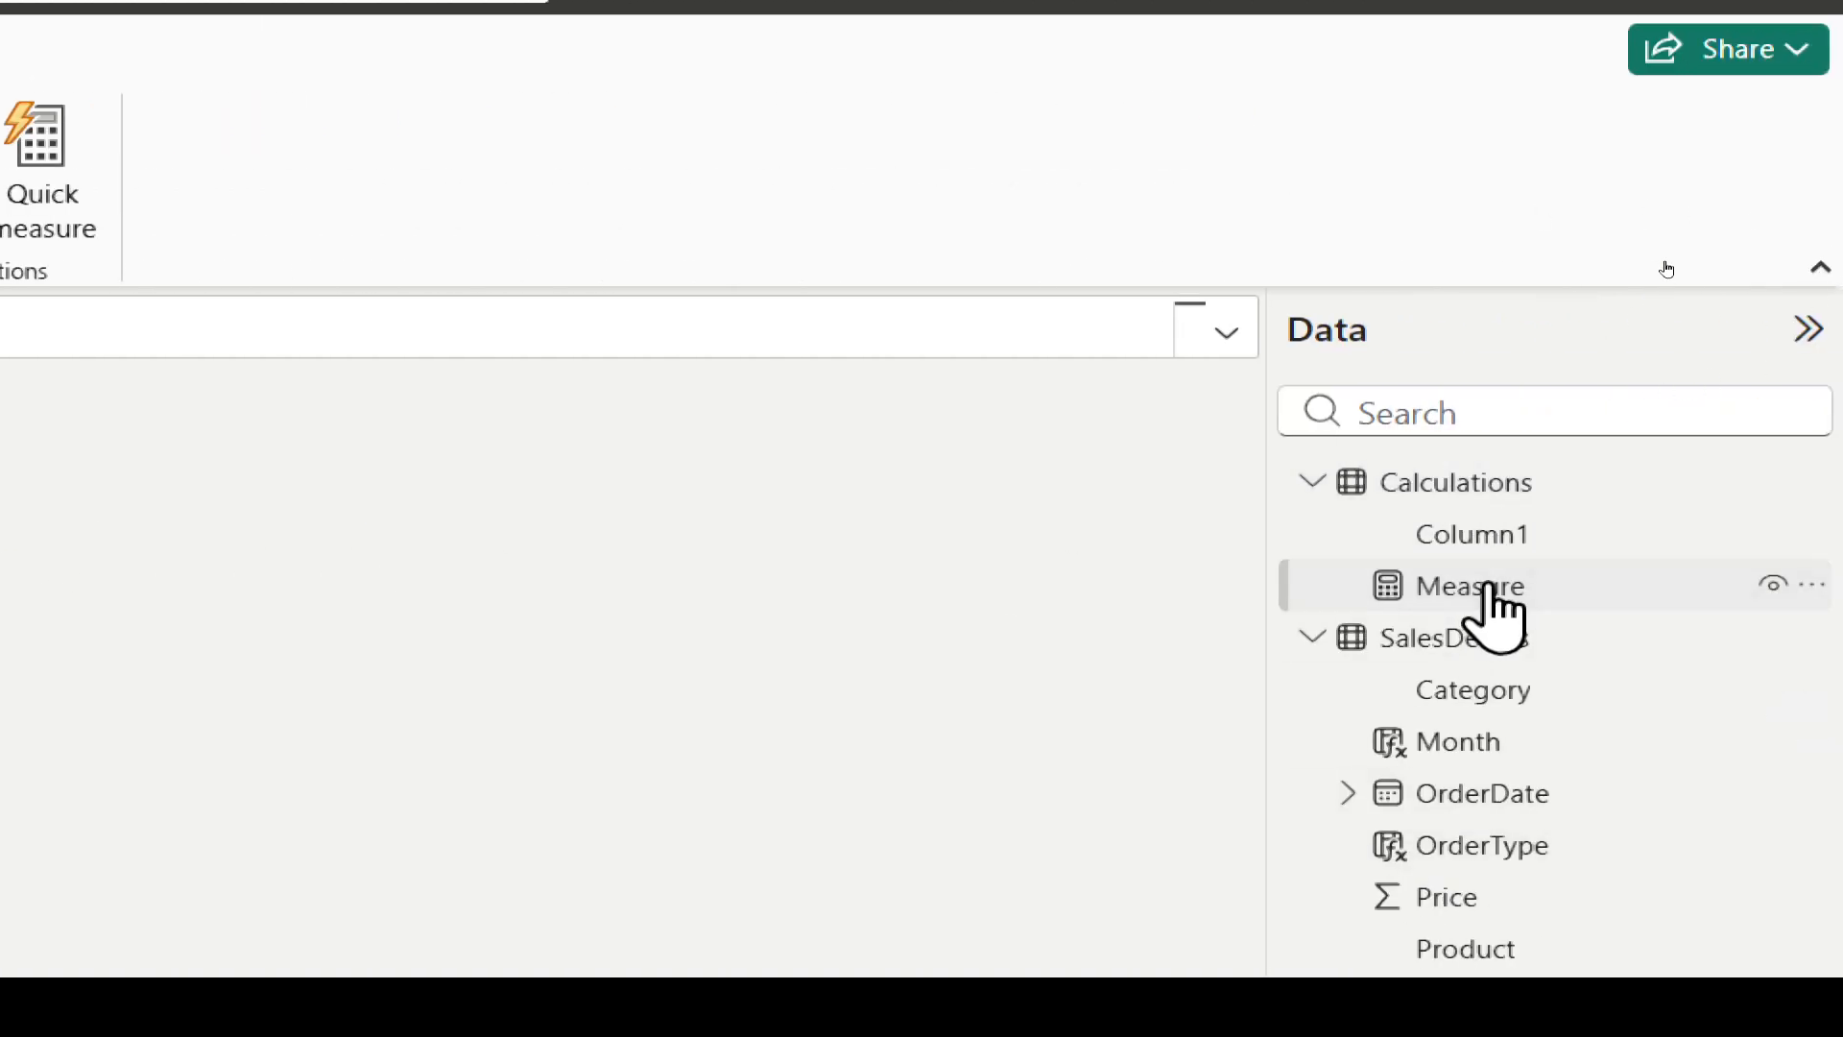
key("Return")
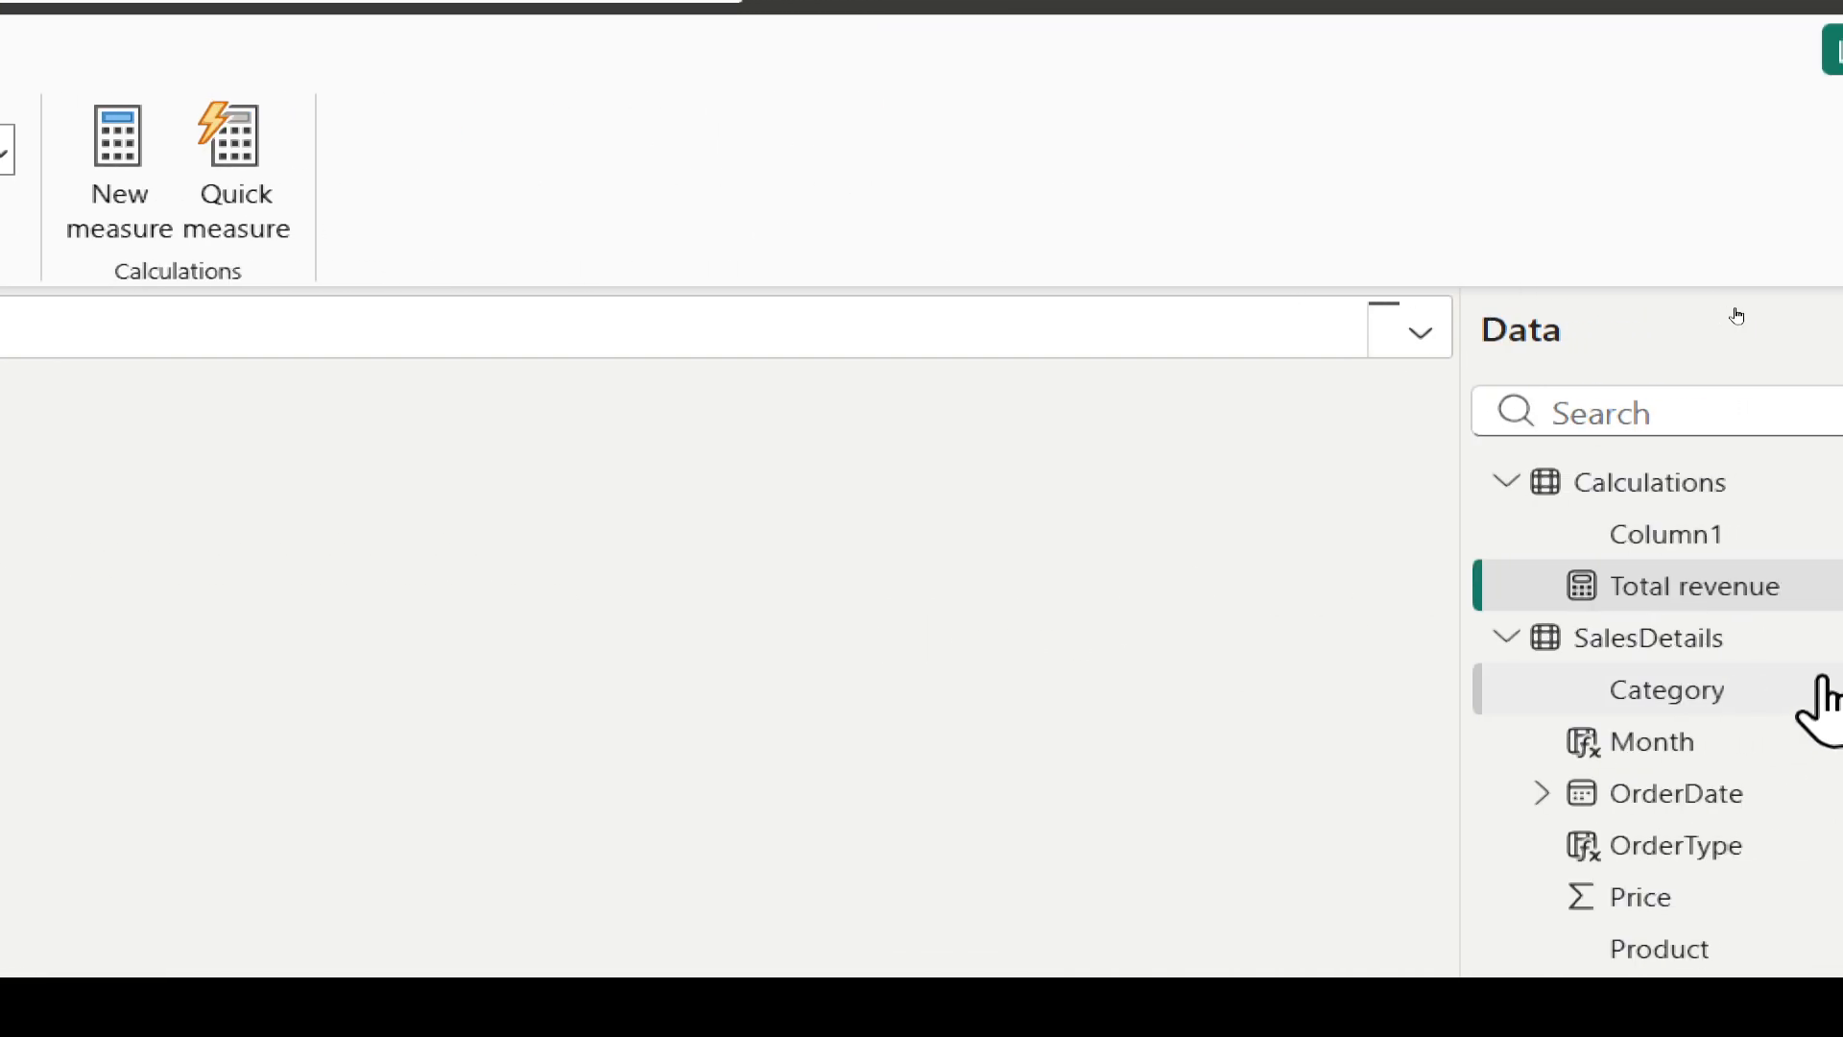
Step: Check the SalesDetails columns, and begin the Total revenue measure's expression with SUM(
left_click(1593, 637)
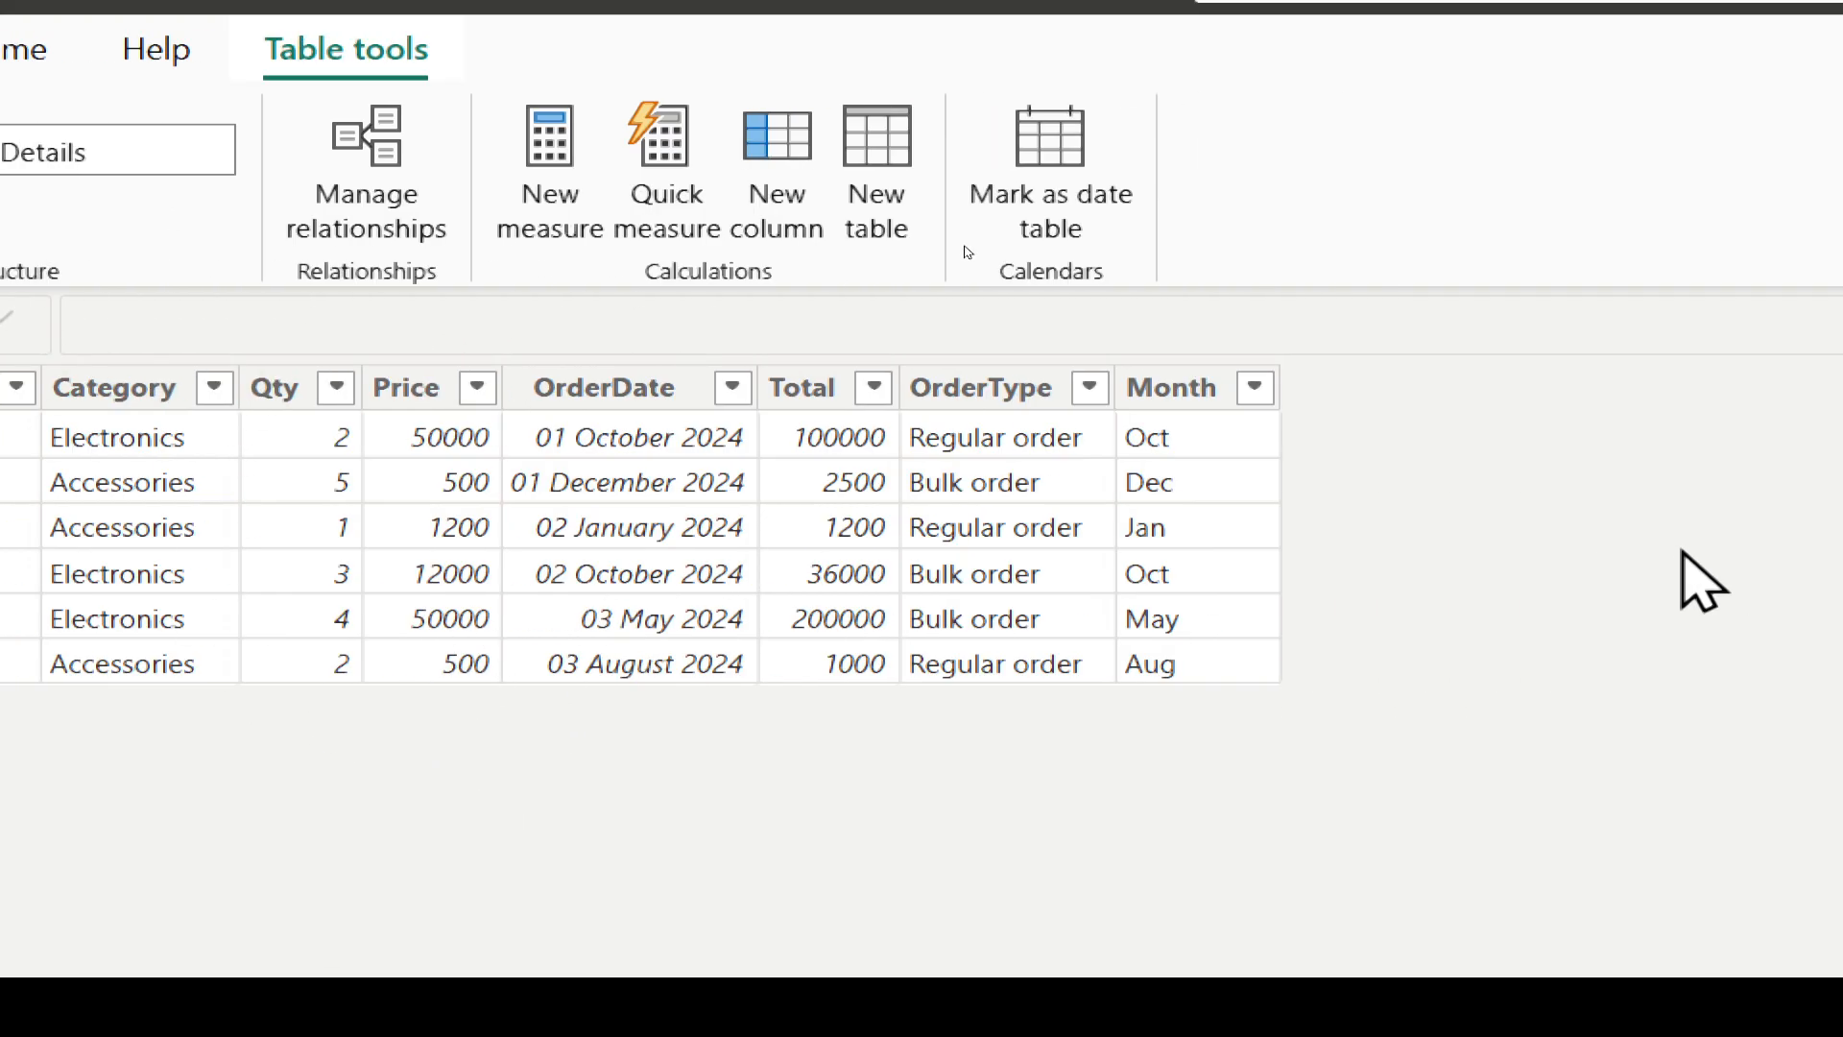
left_click(1798, 645)
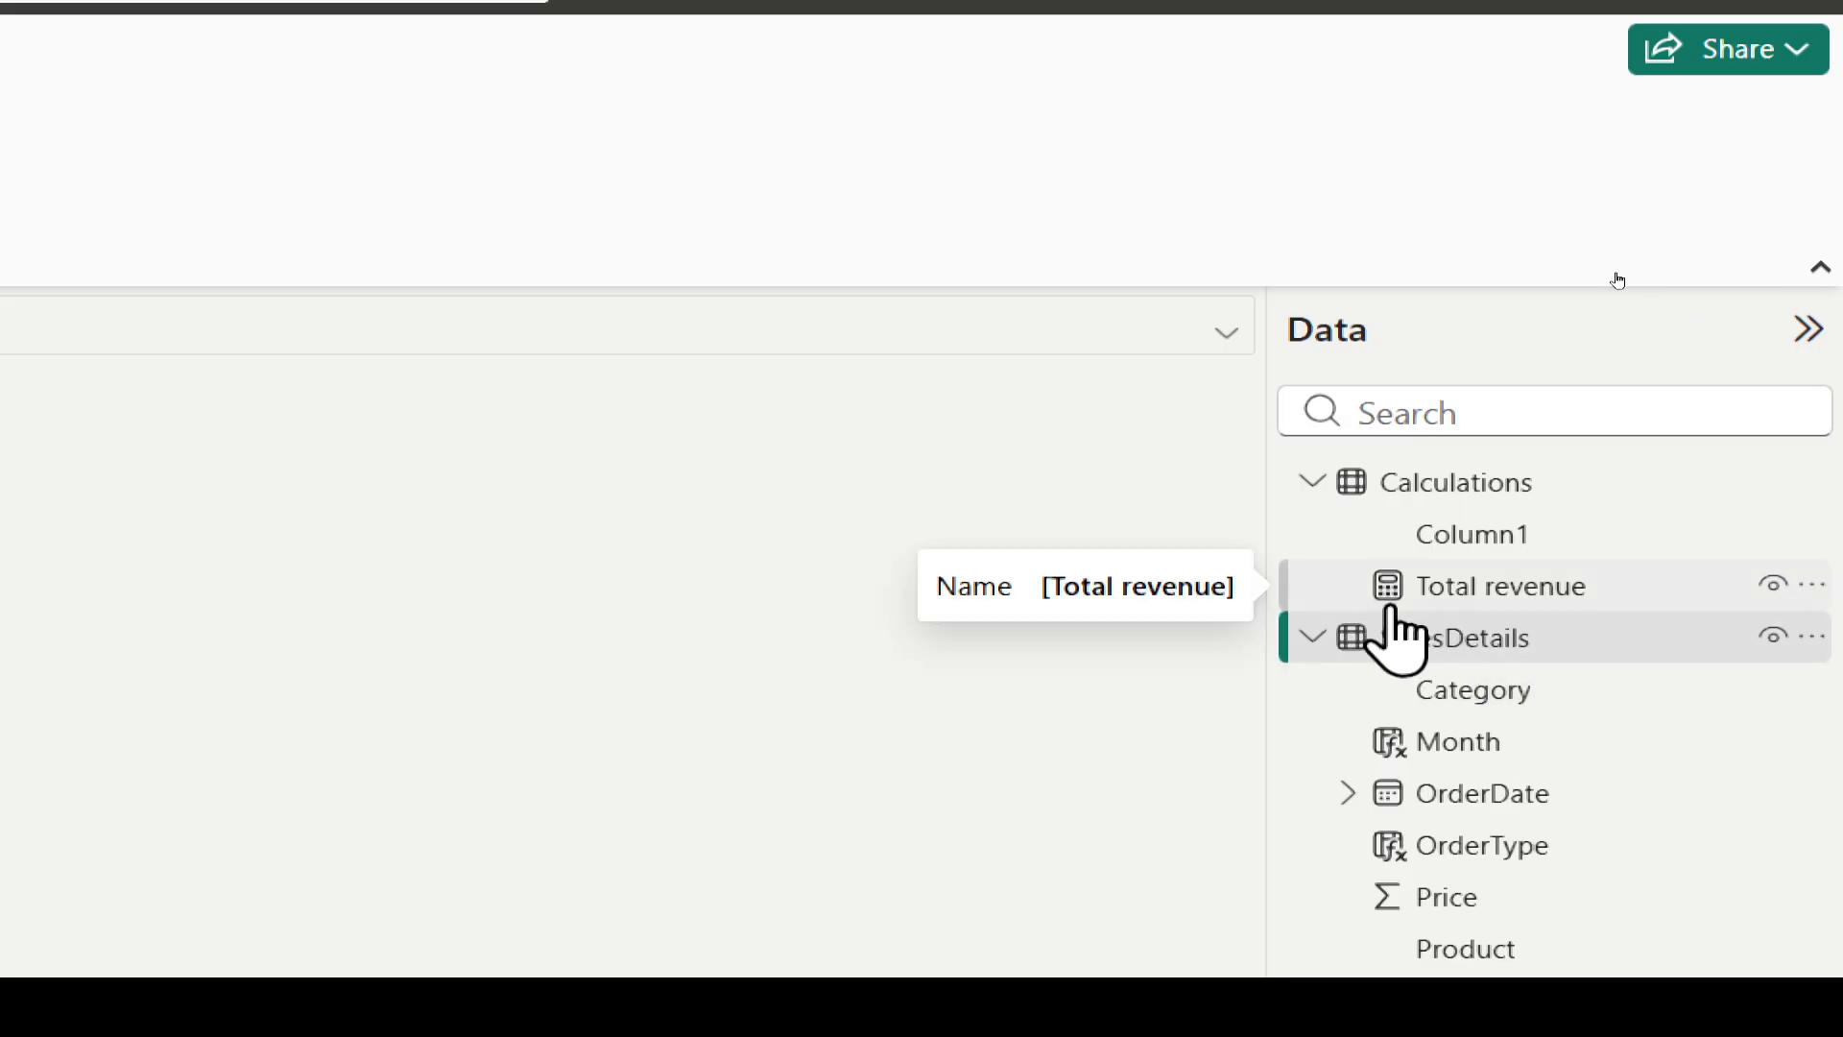
left_click(1435, 590)
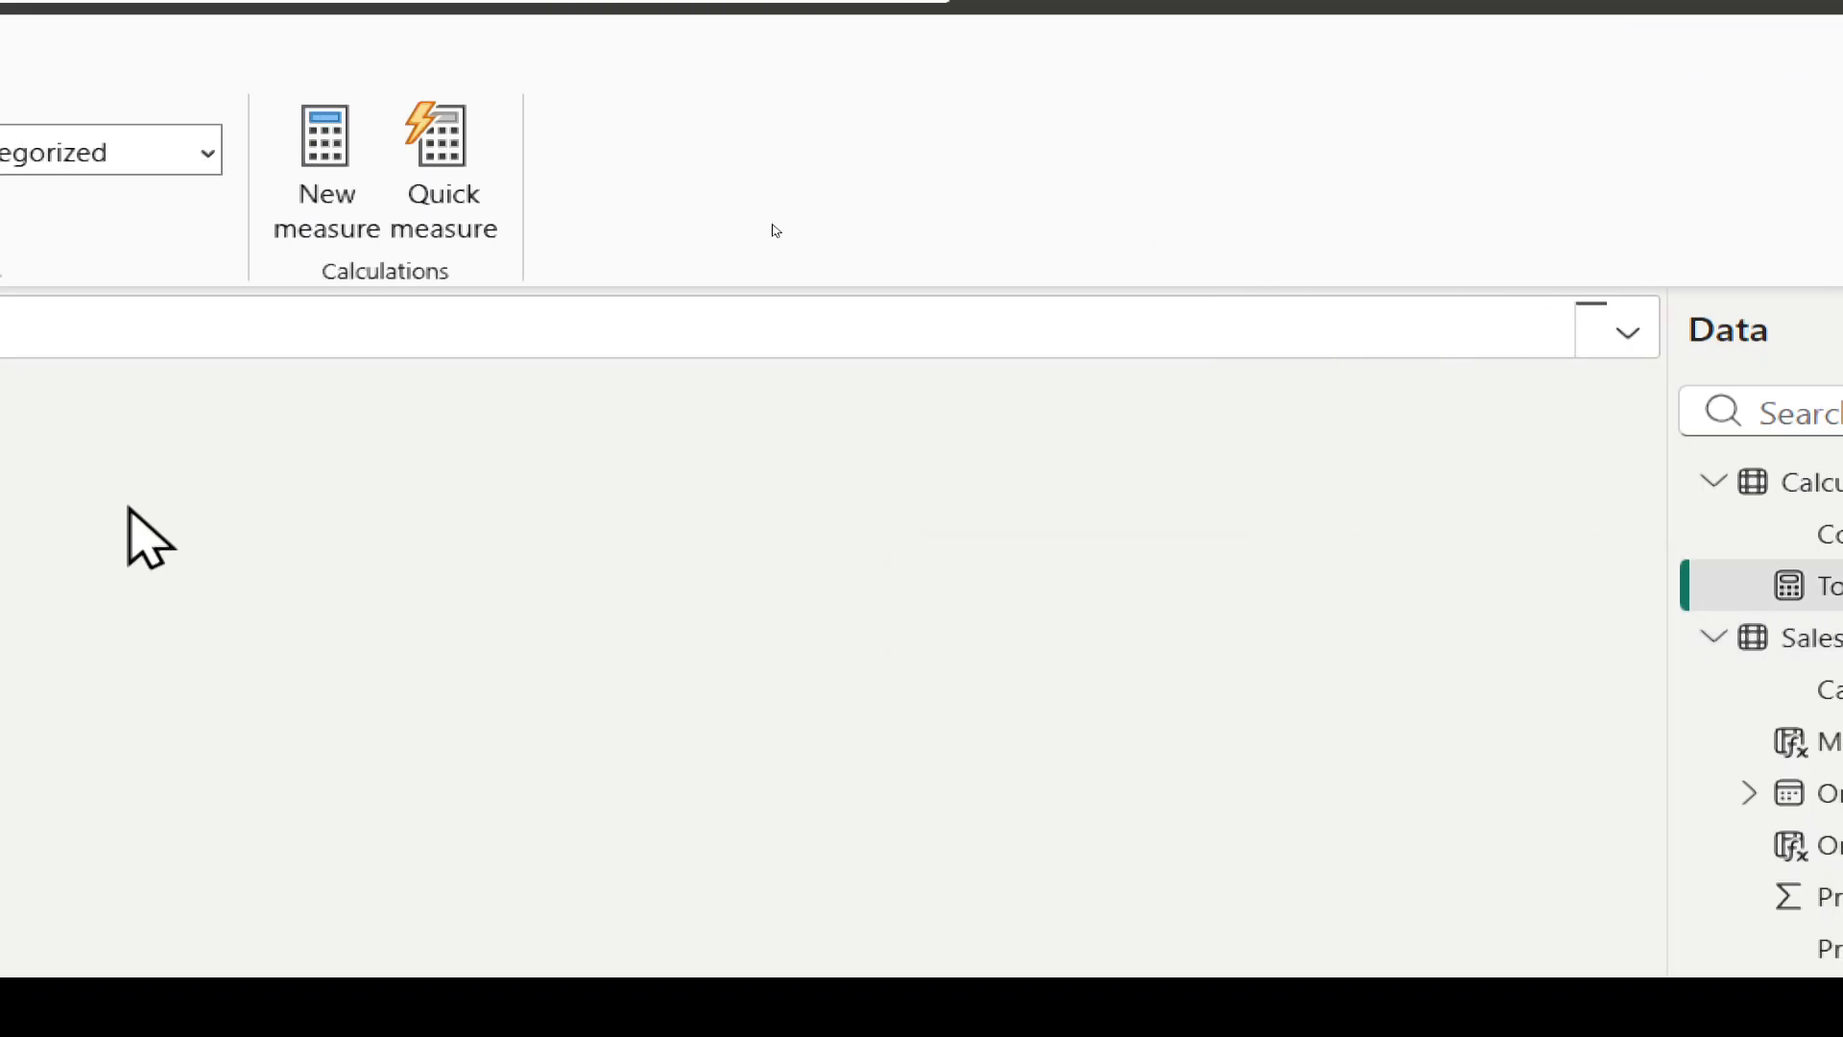
left_click(480, 322)
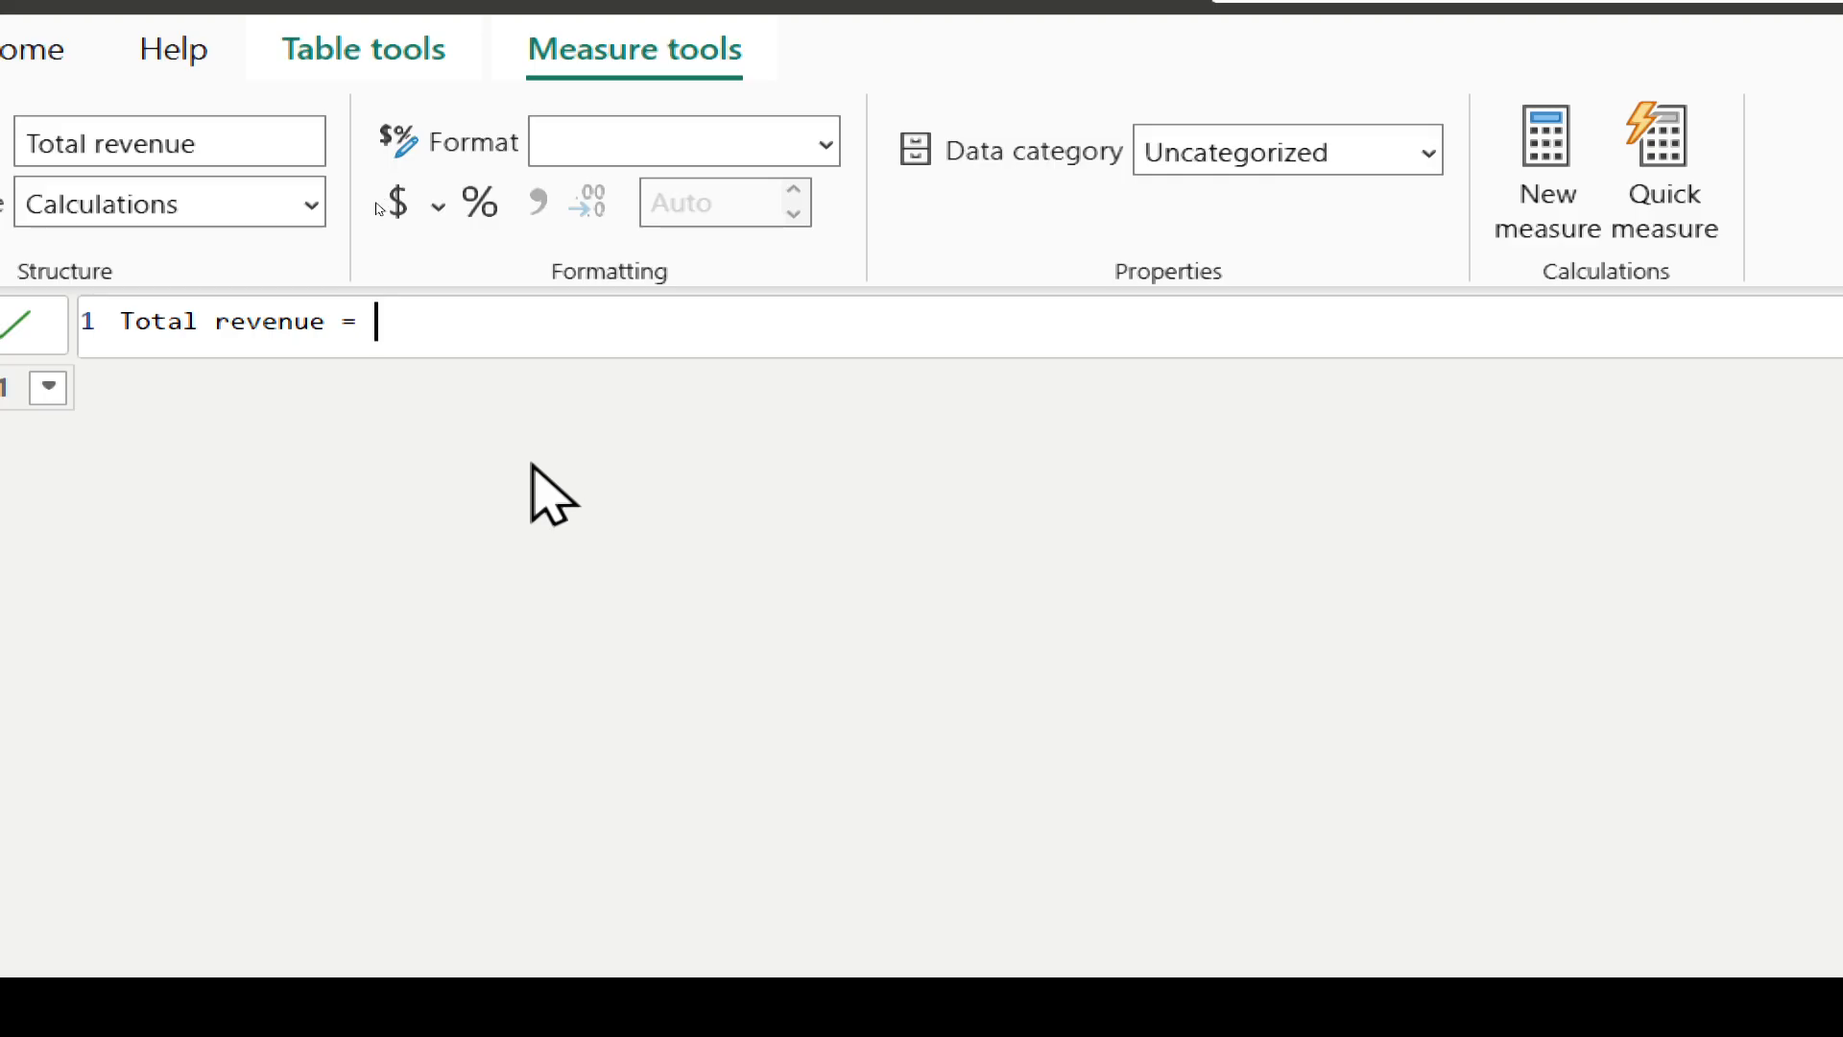
type("S")
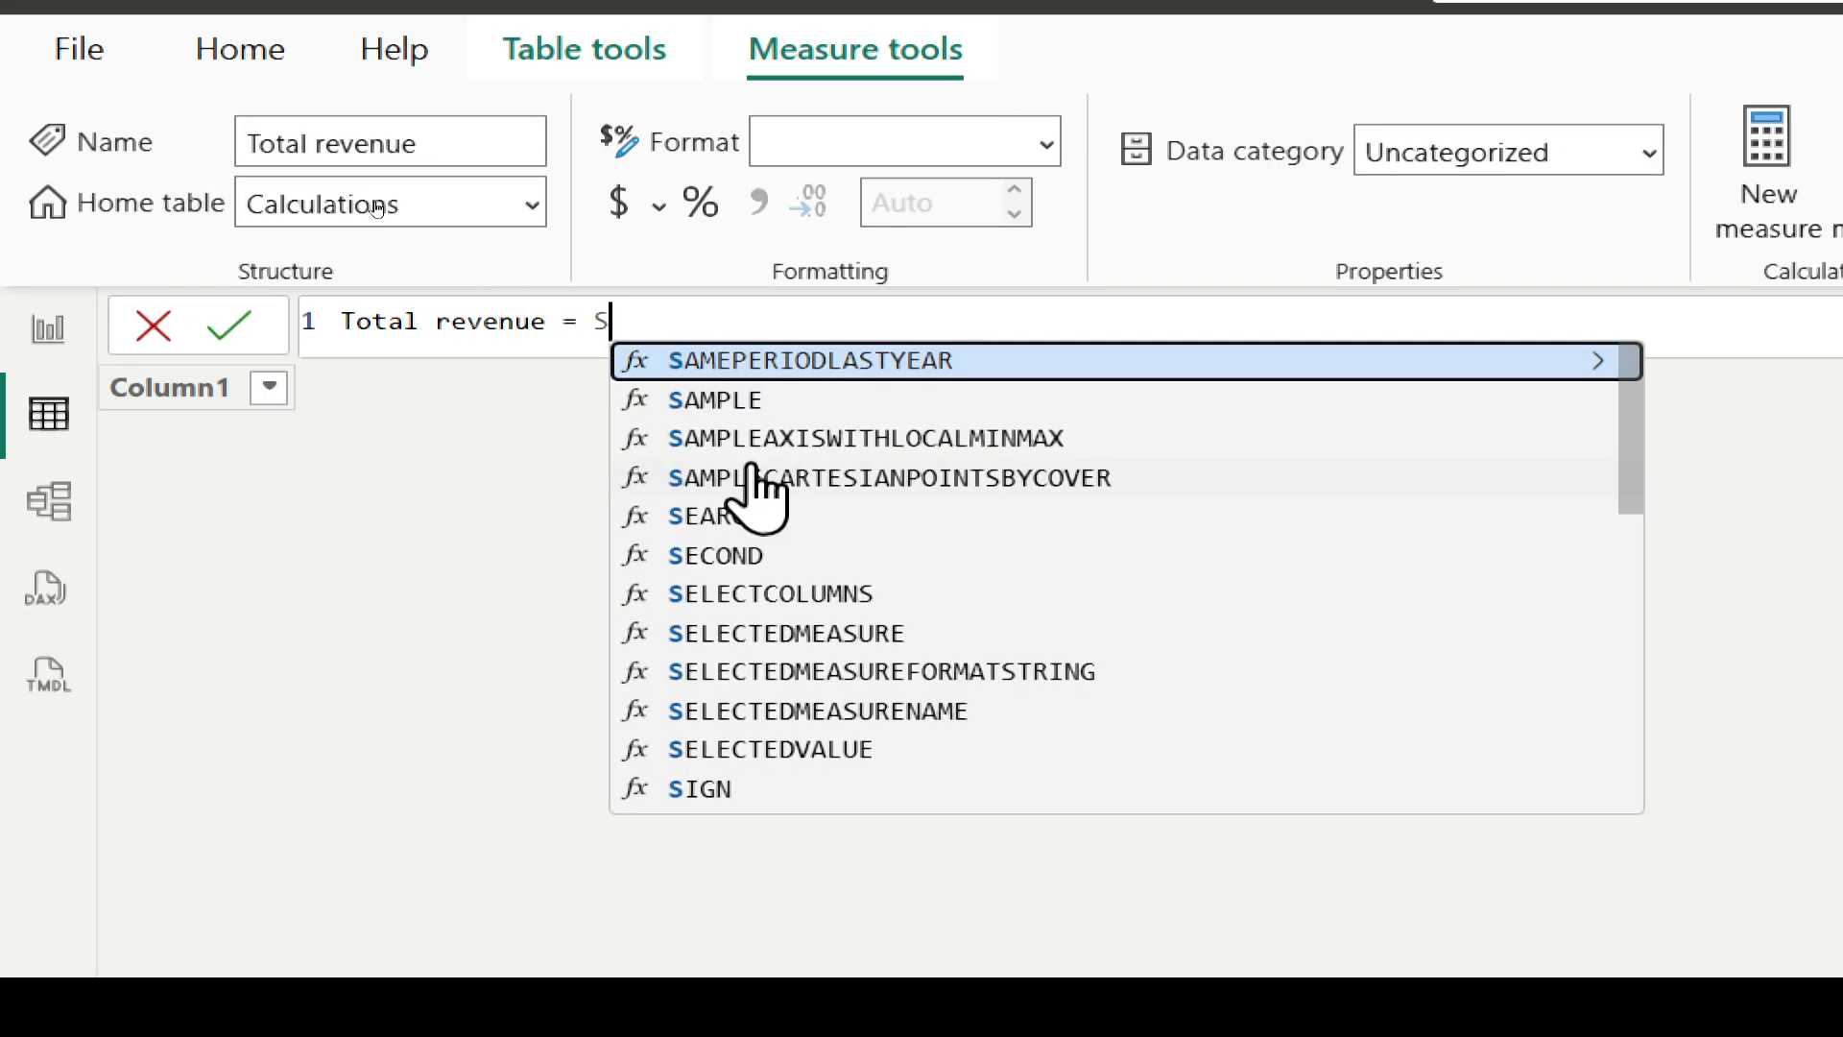
type("UM")
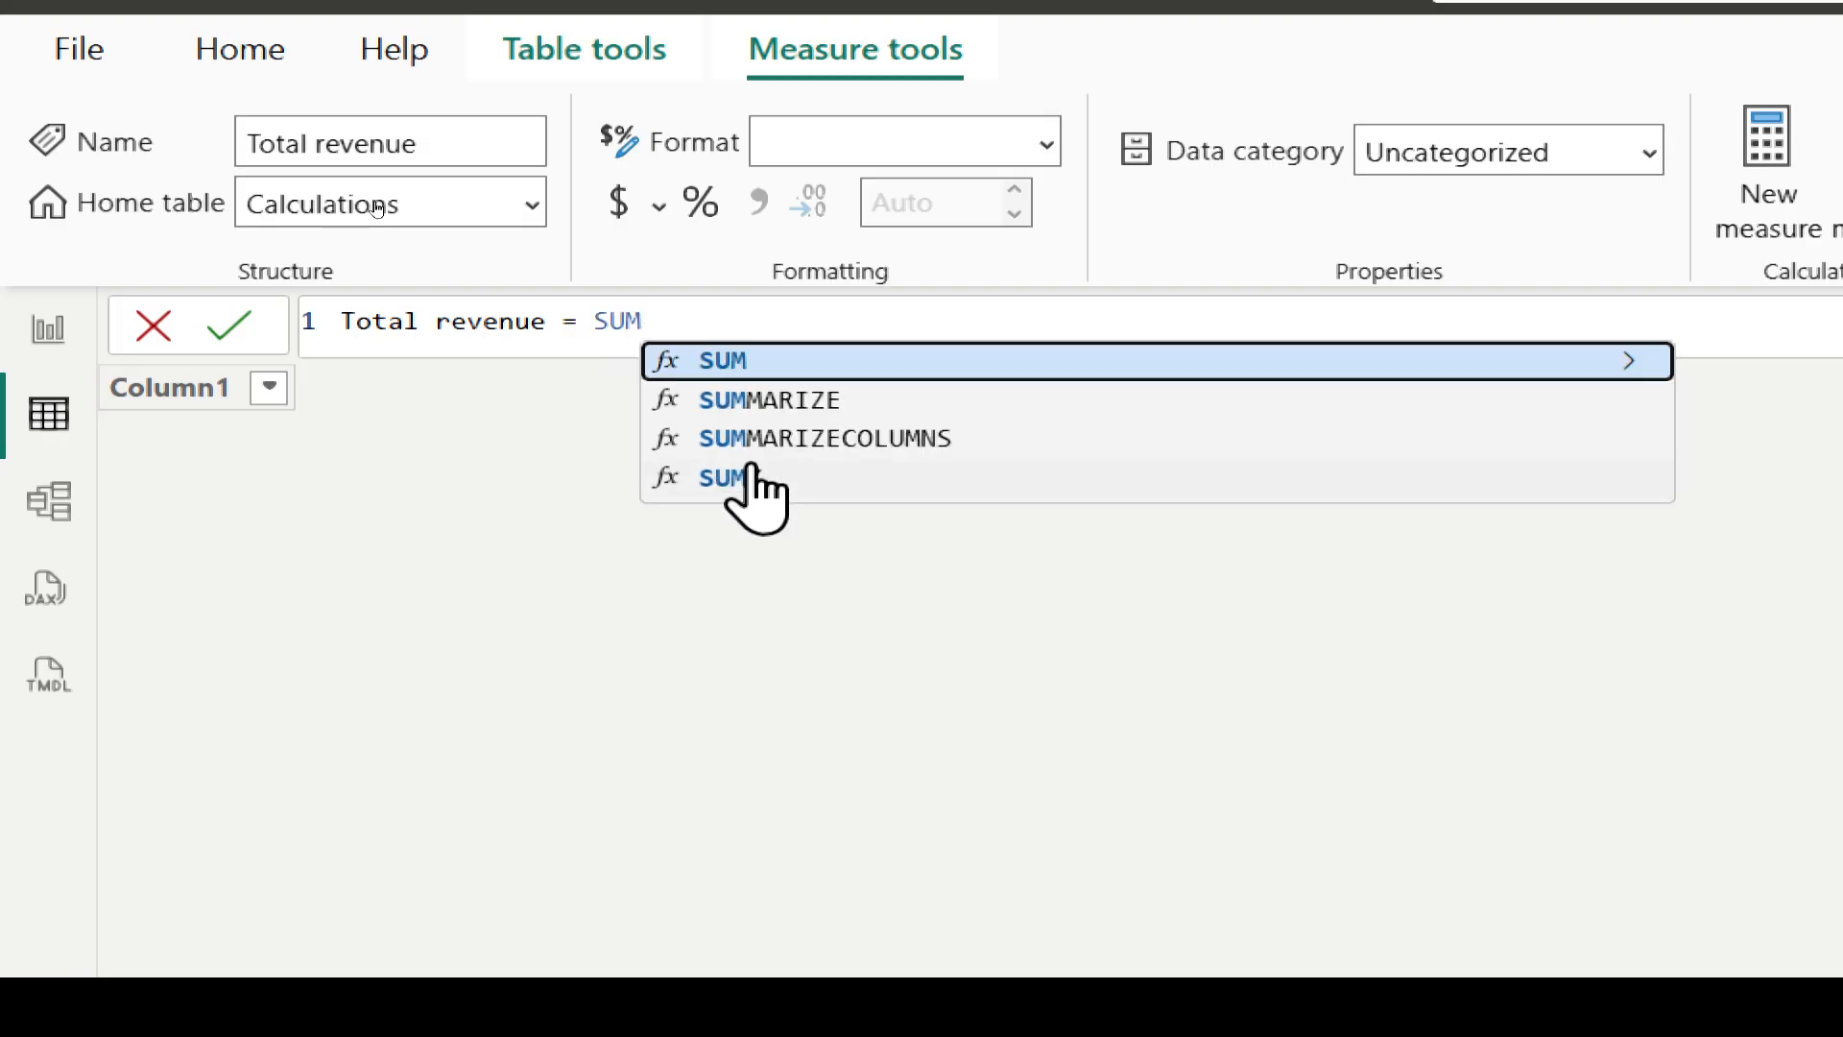
type("(")
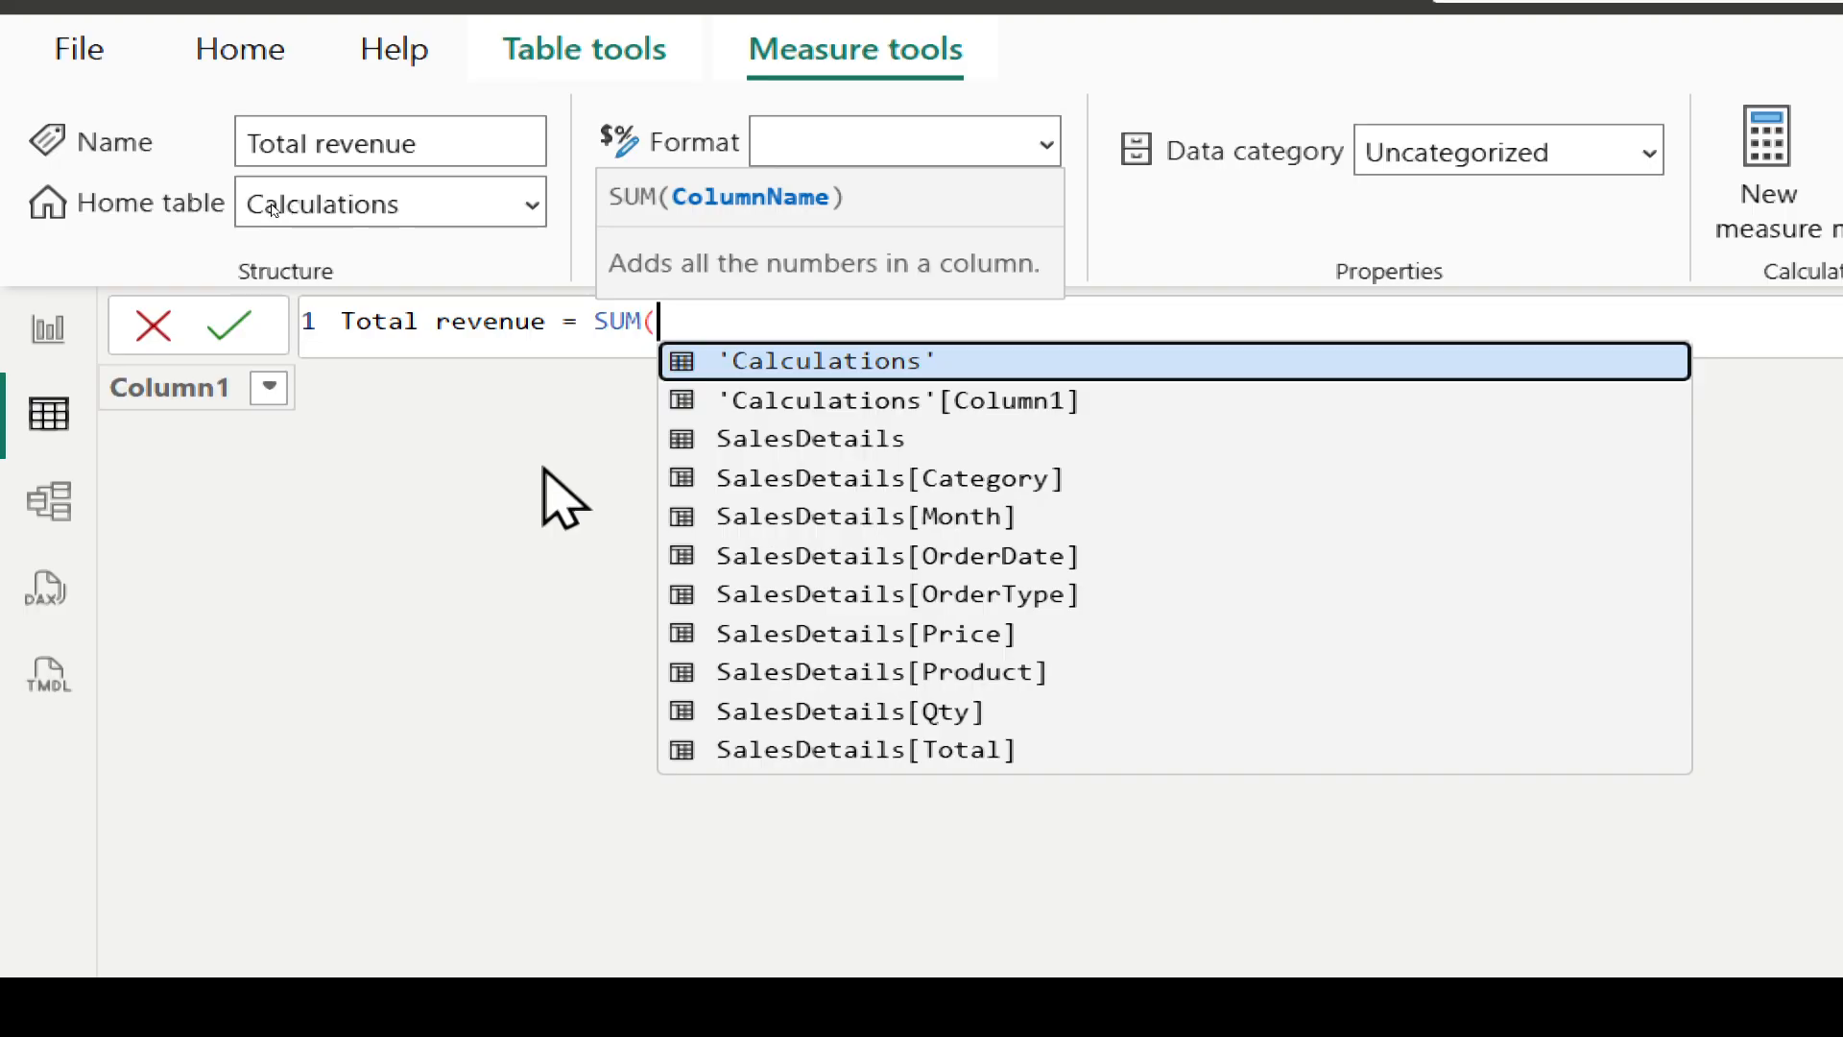
key("Down")
key("Down")
key("Down")
key("Down")
key("Down")
key("Down")
key("Down")
key("Down")
key("Down")
key("Down")
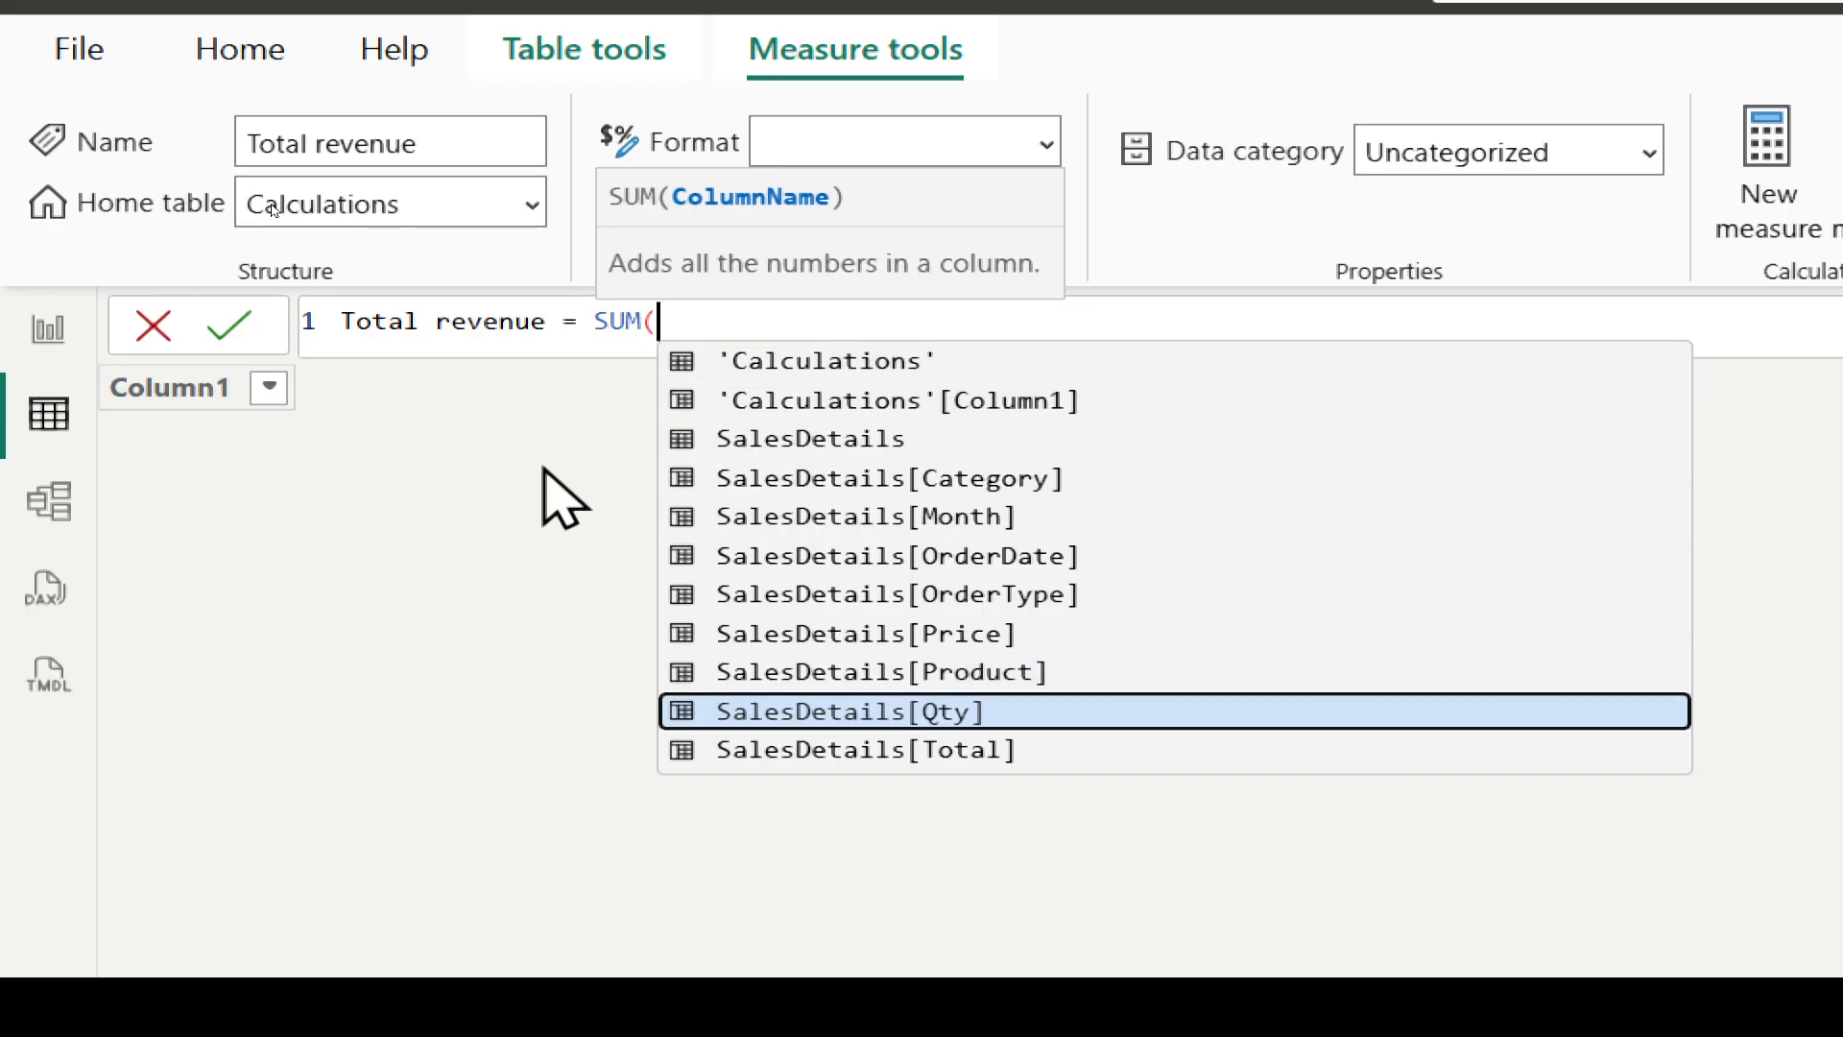
key("Escape")
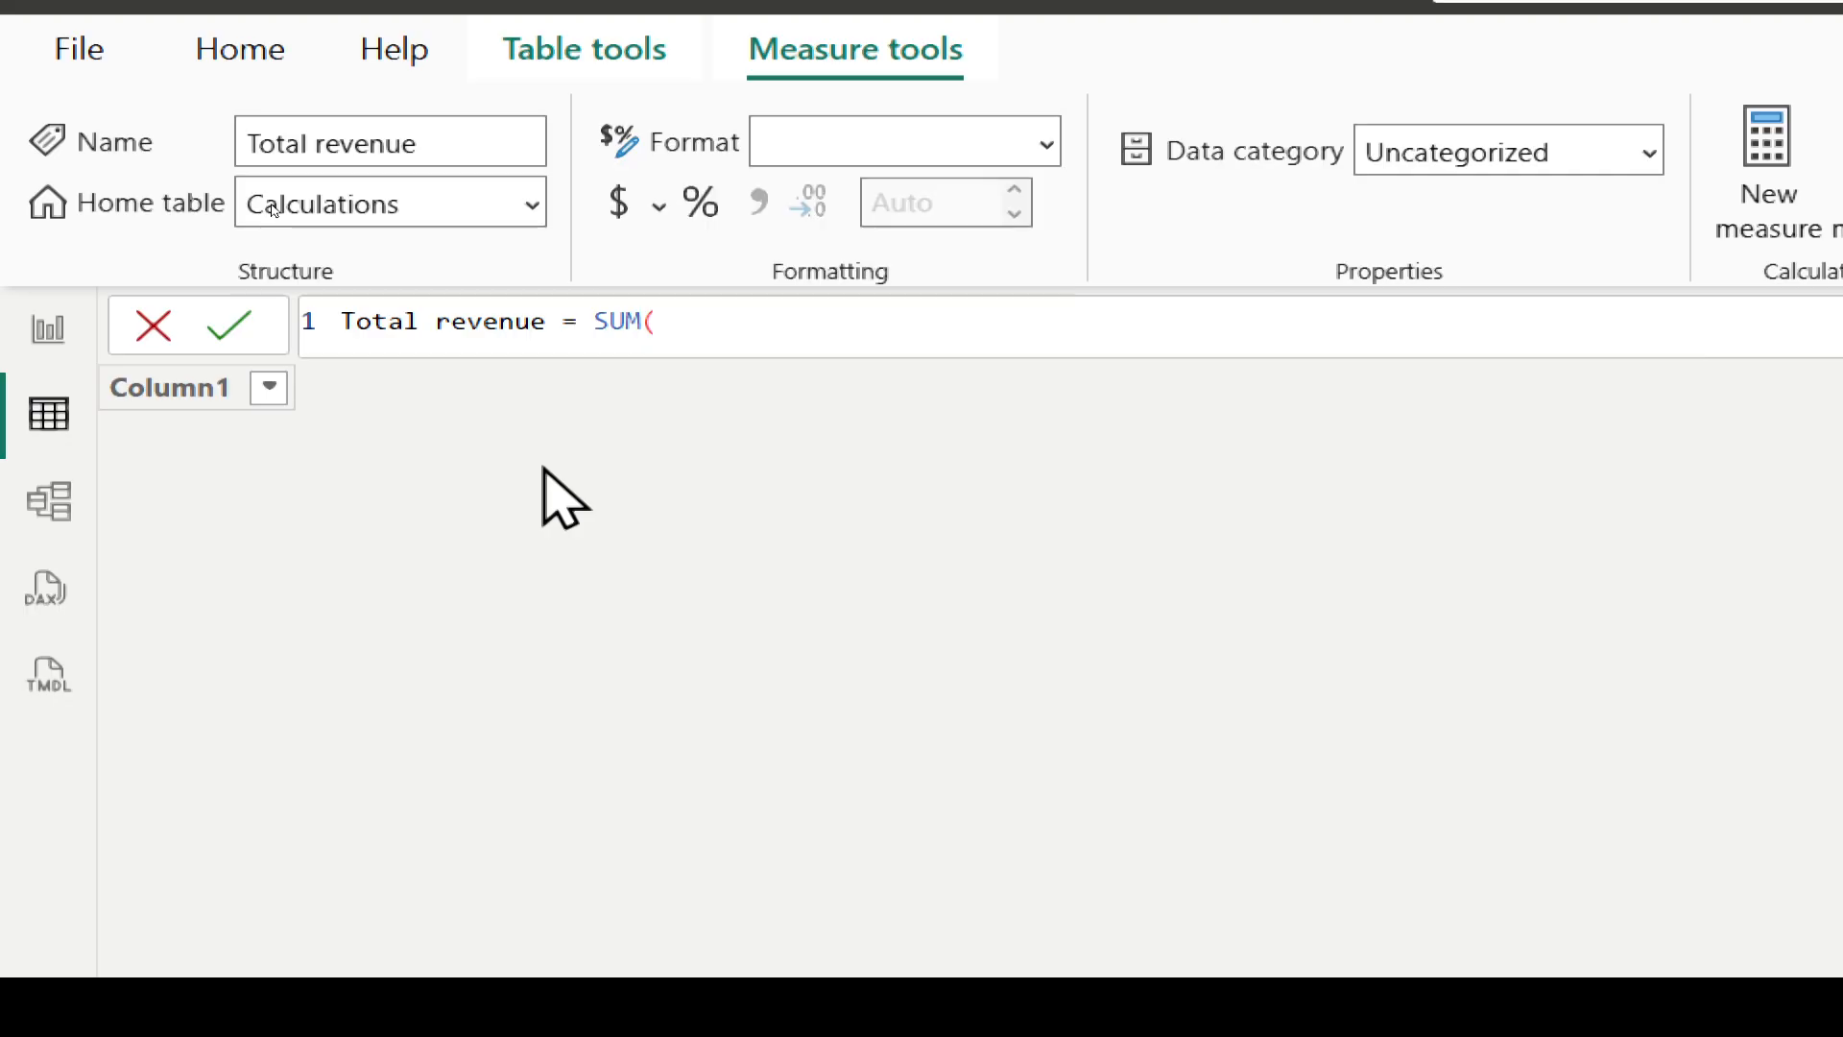
key("Return")
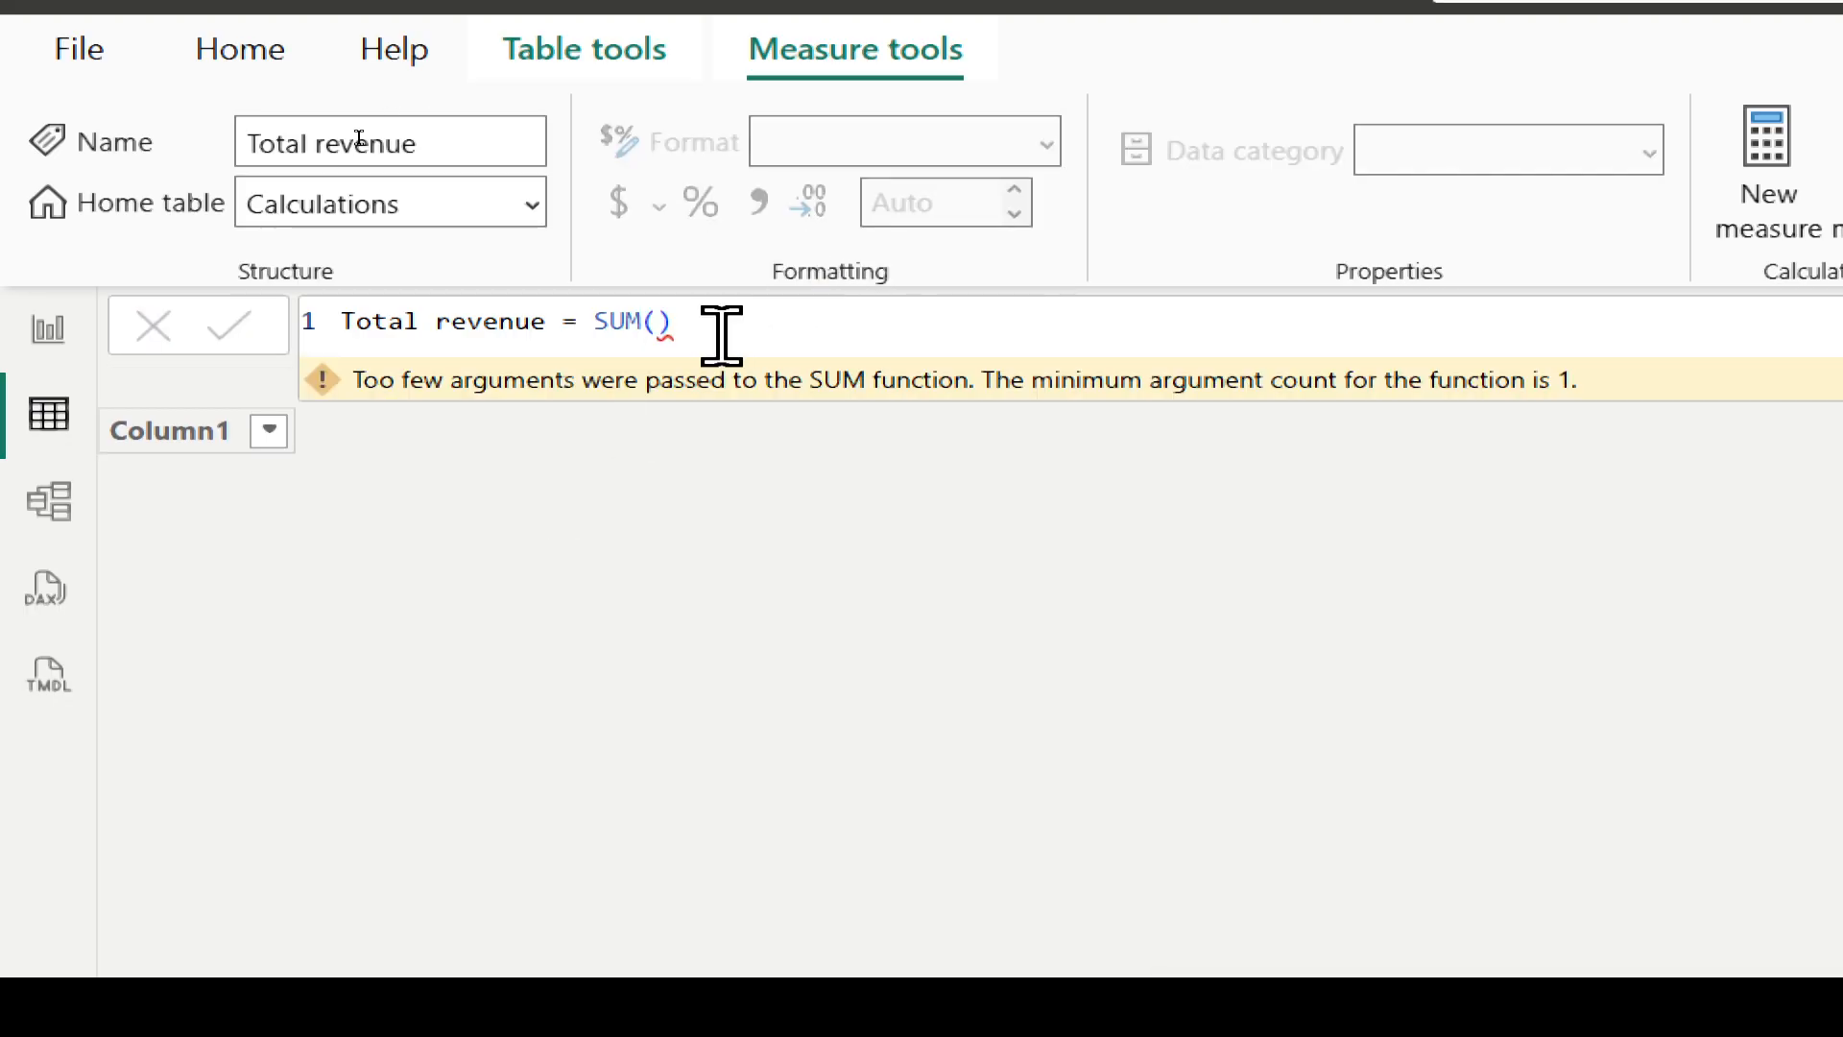
Step: Complete and commit the Total revenue measure's expression as SUM(SalesDetails[Total])
left_click(720, 332)
key("BackSpace")
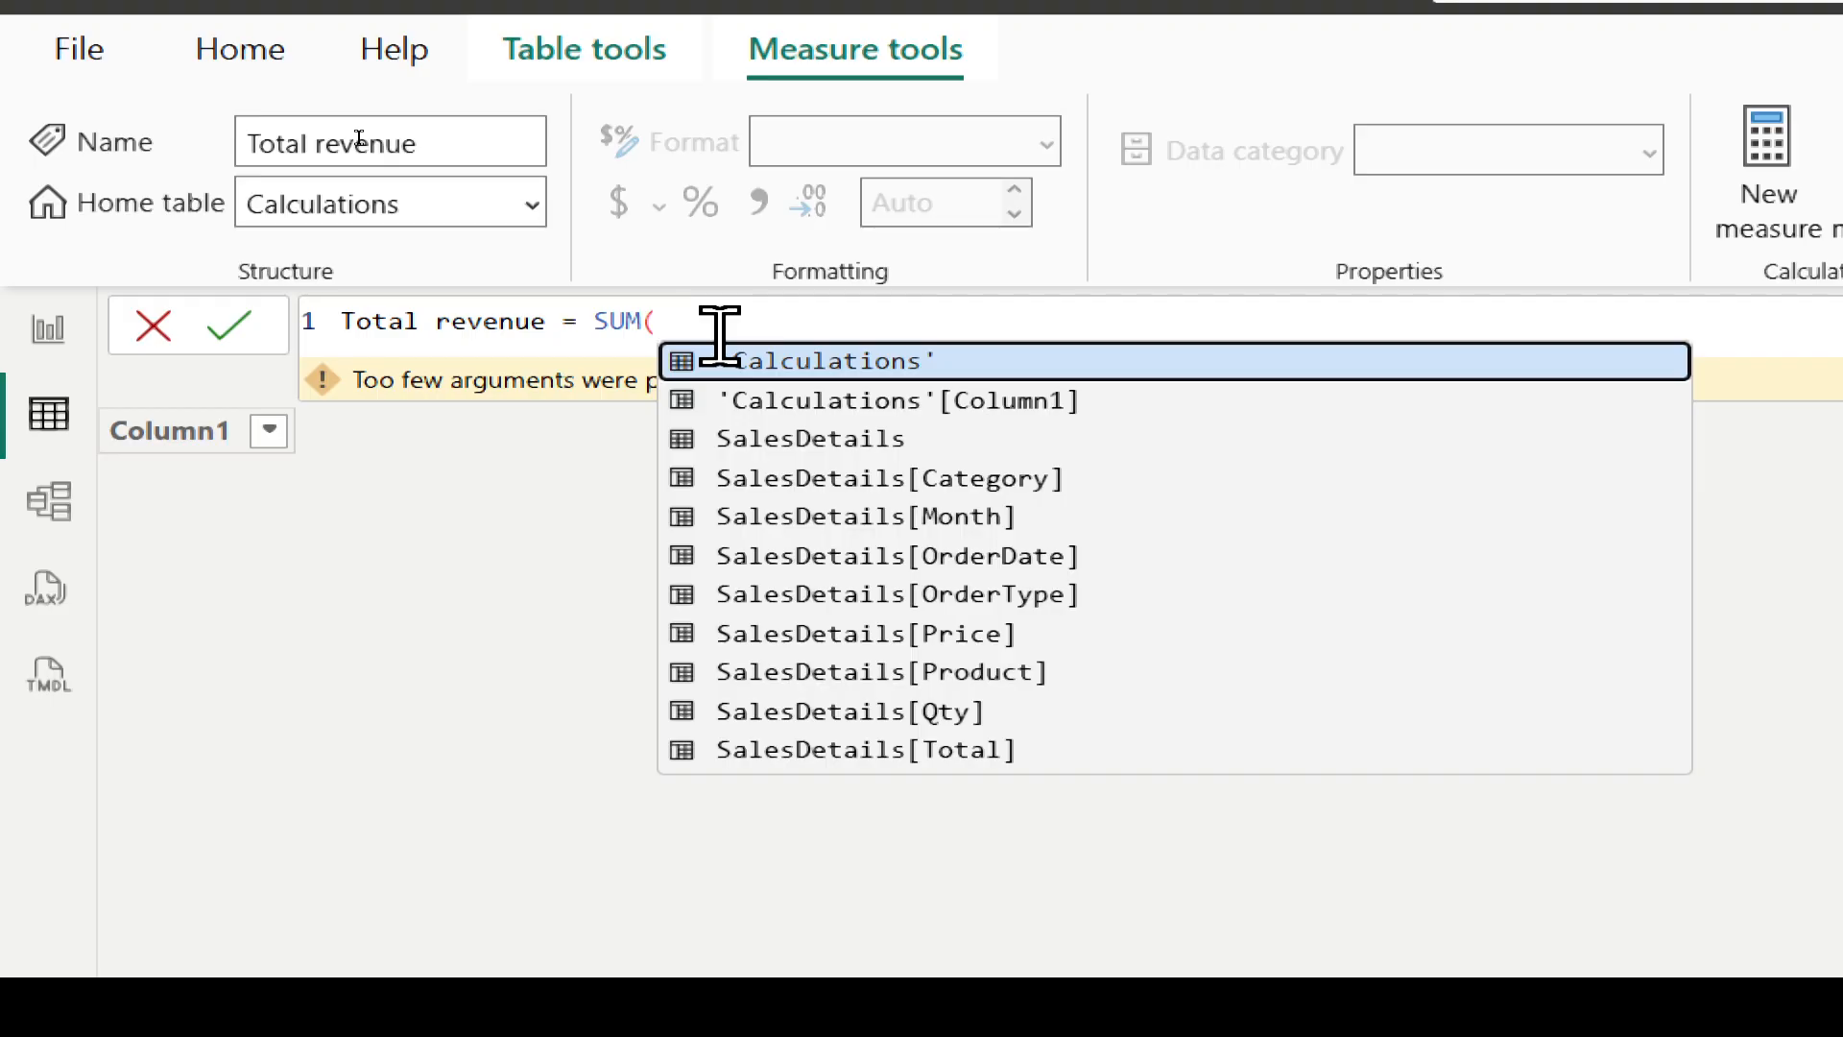
key("Down")
key("Down")
key("Down")
key("Down")
key("Down")
key("Down")
key("Down")
key("Down")
key("Down")
key("Down")
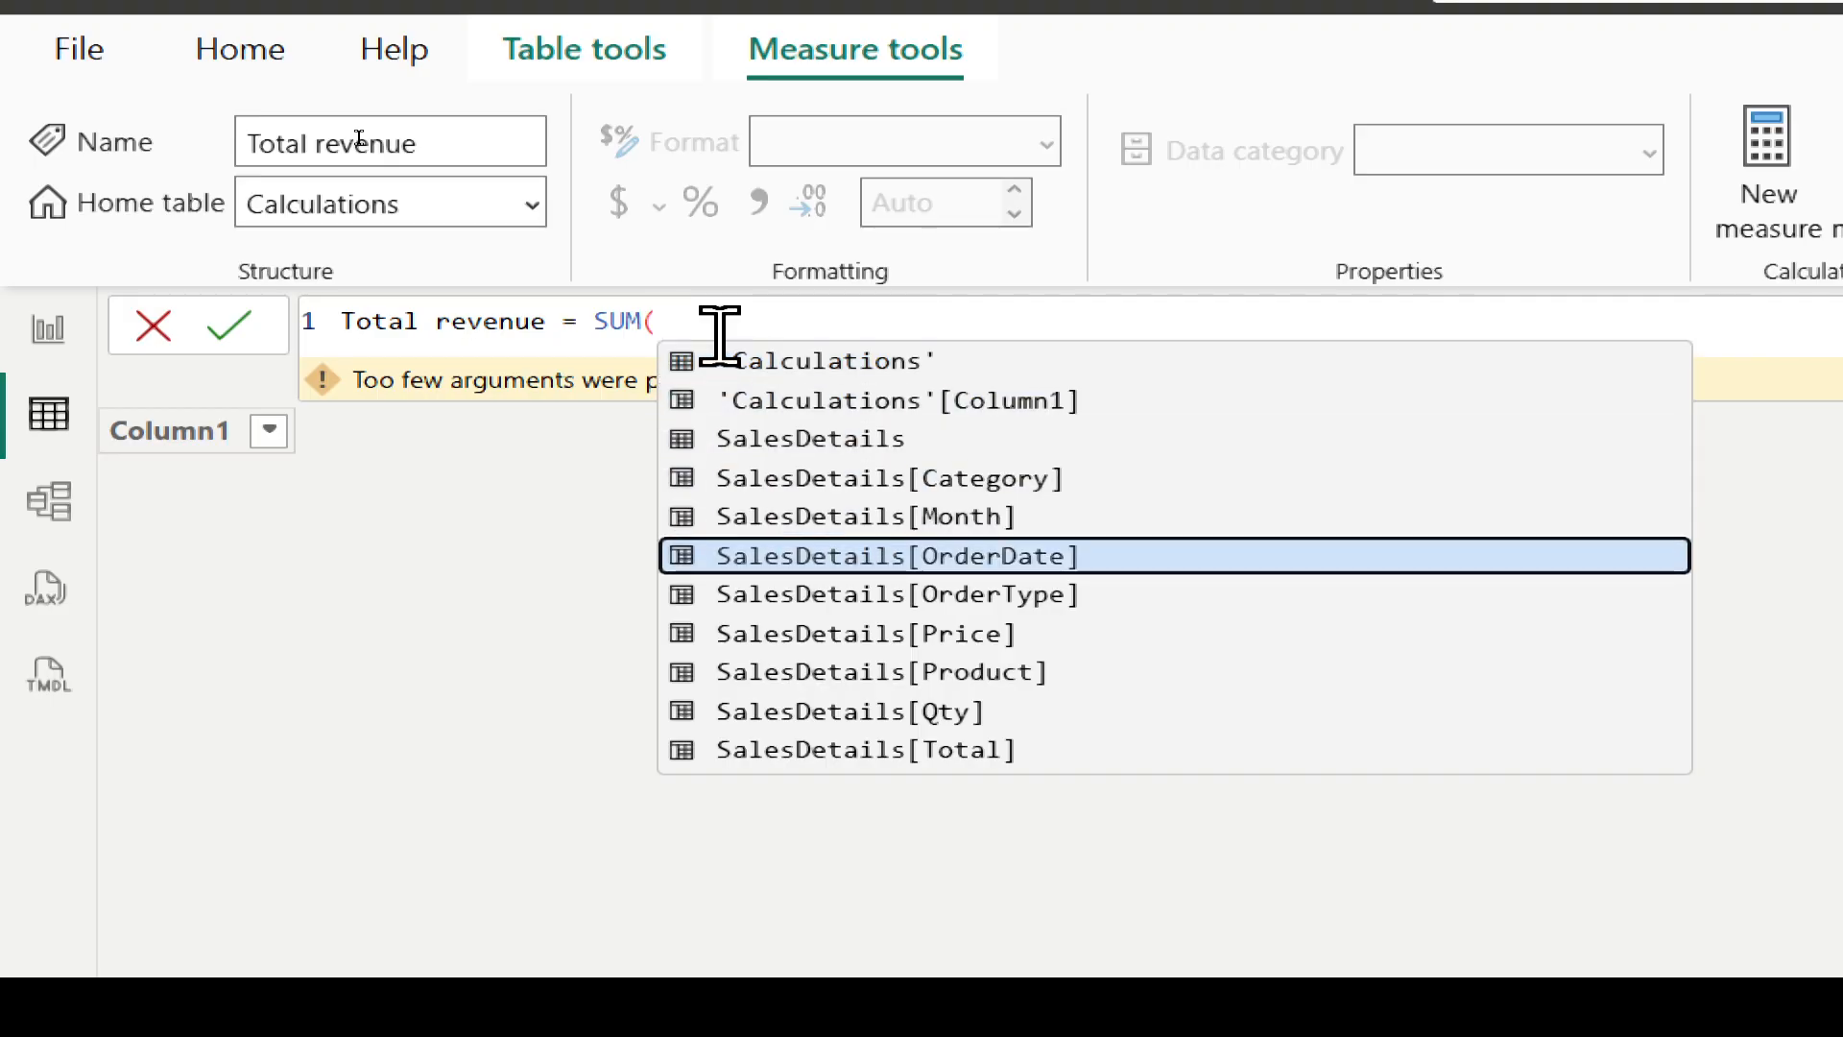
key("Tab")
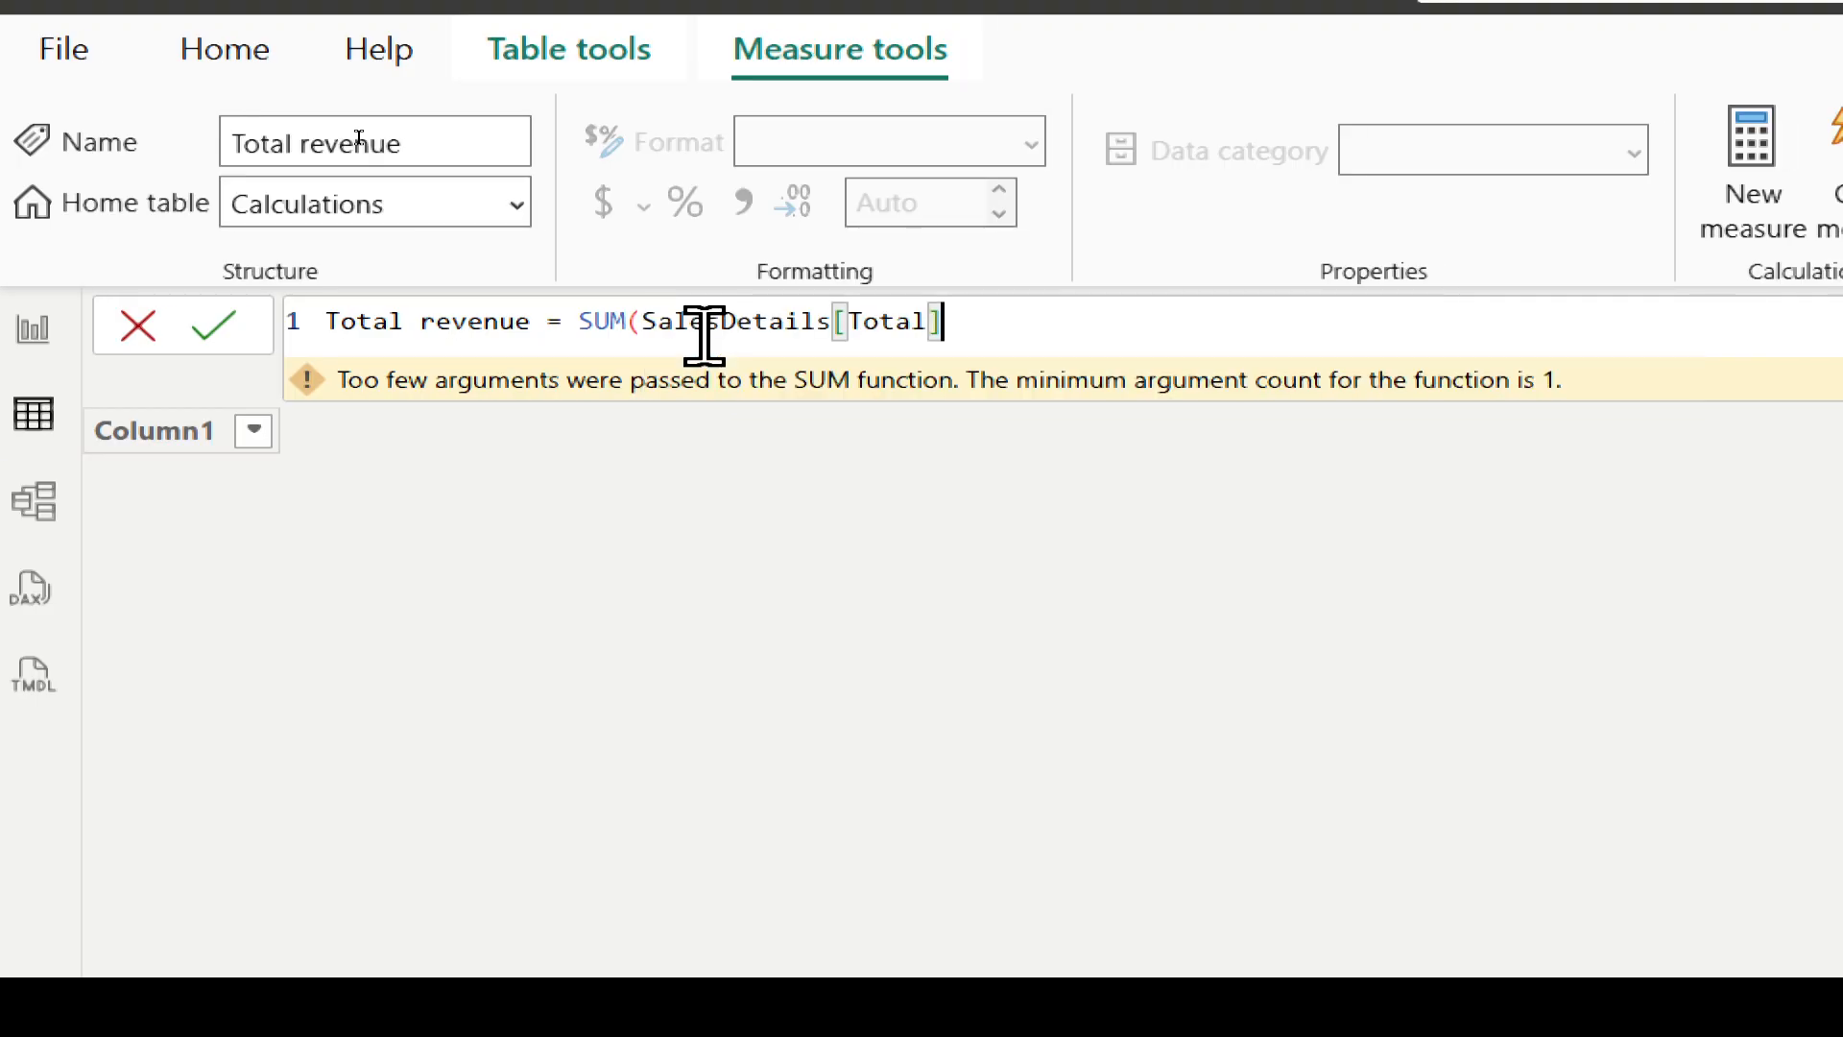
type(")")
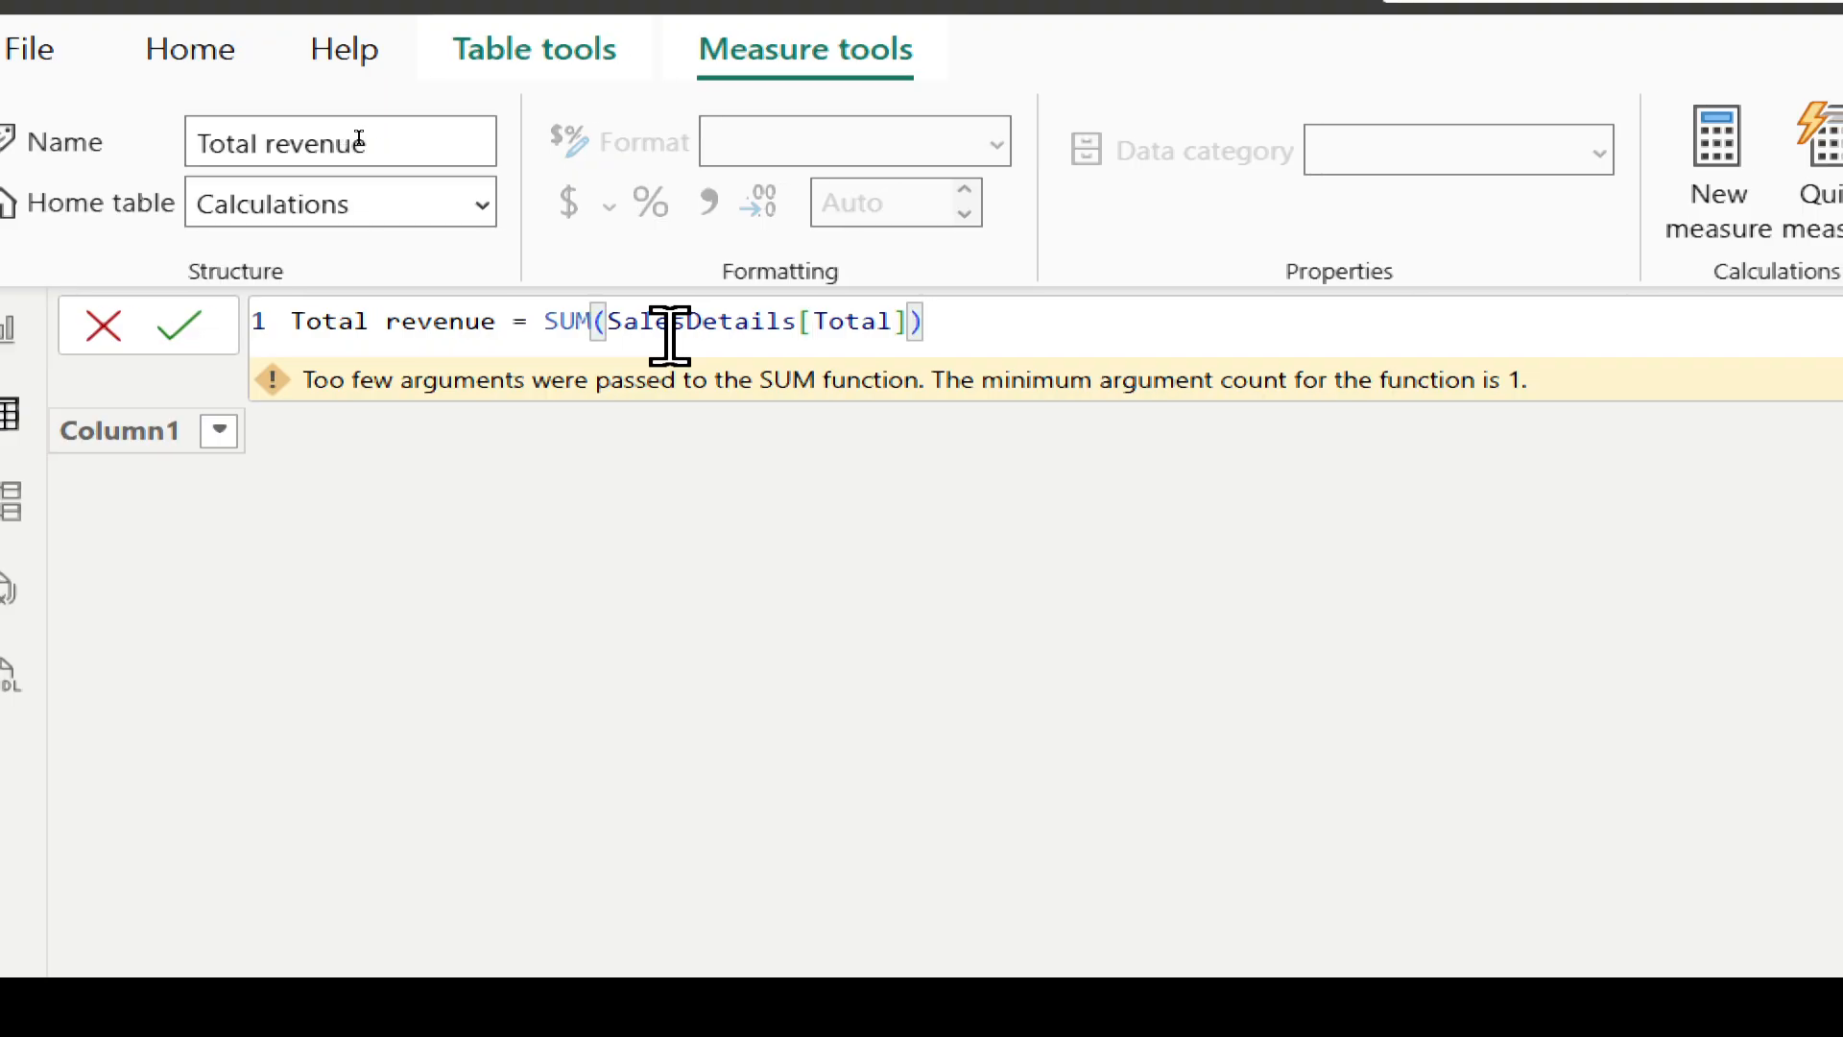
key("Return")
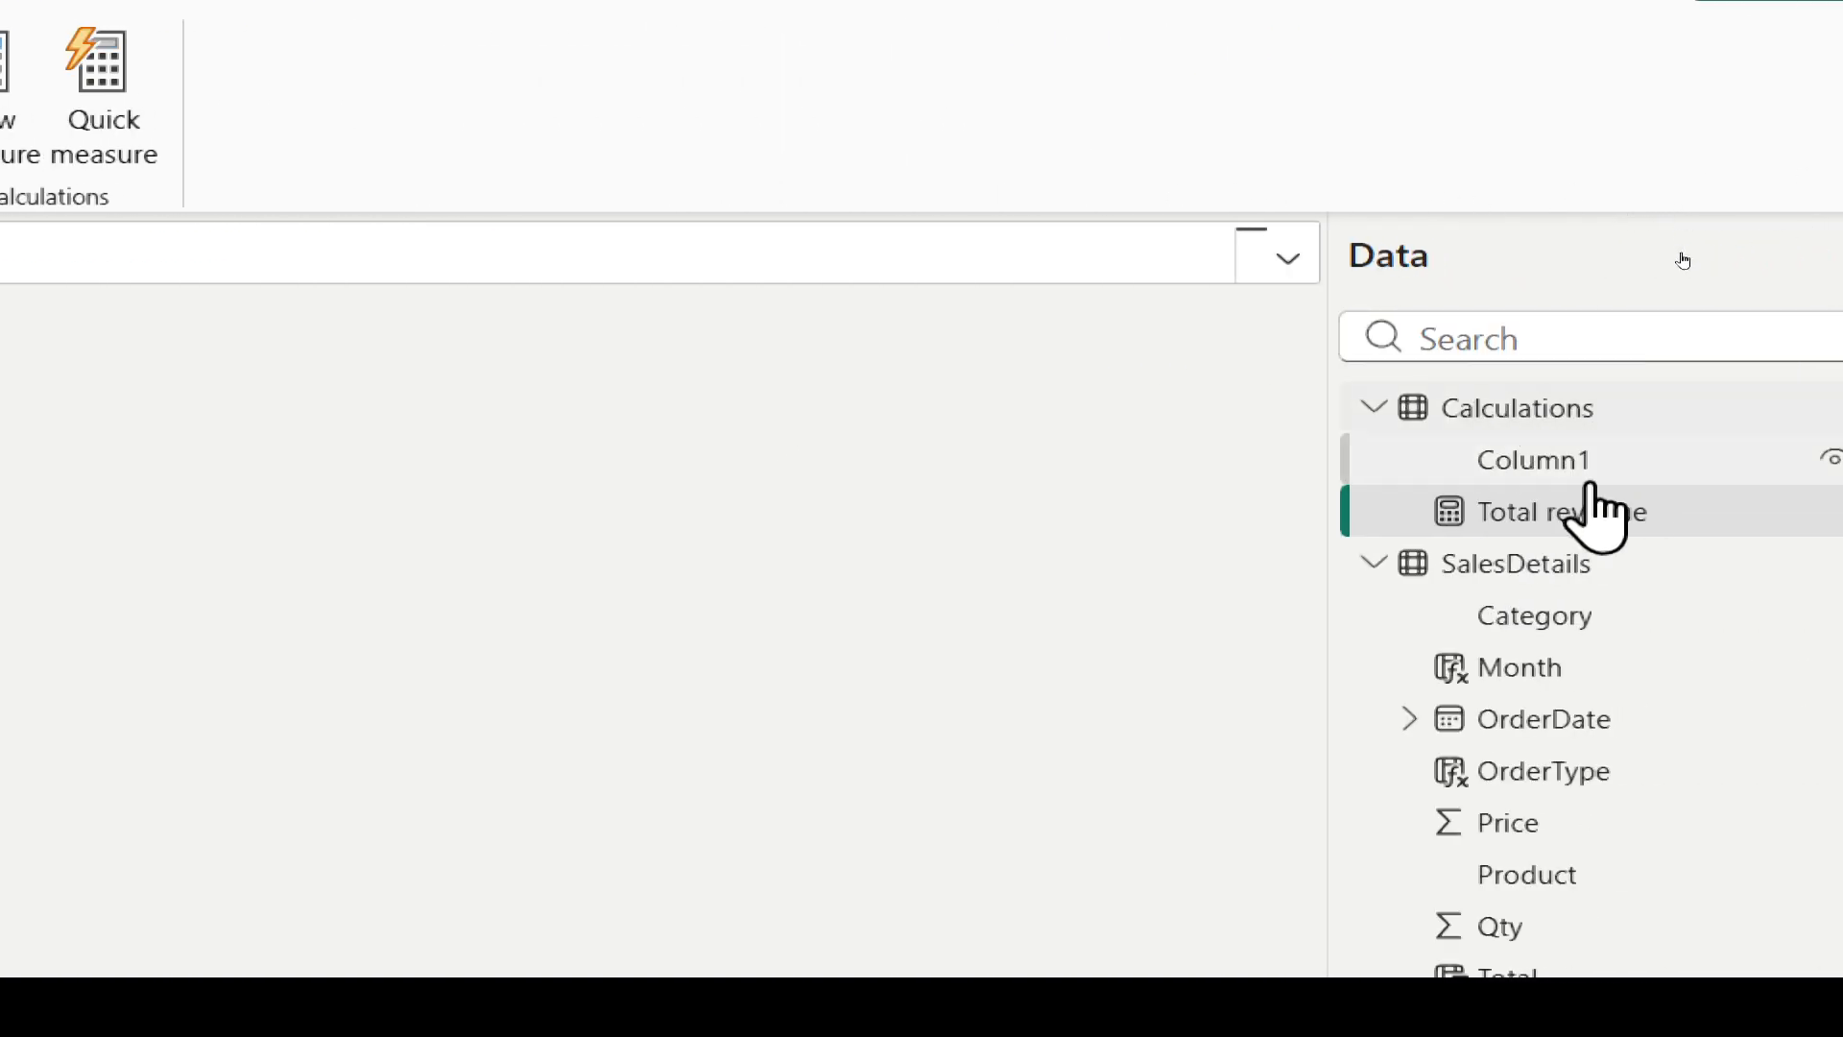
Step: Add a measure to the Calculations table with the formula Average price=AVERAGE(SalesDetails[Price])
left_click(1504, 512)
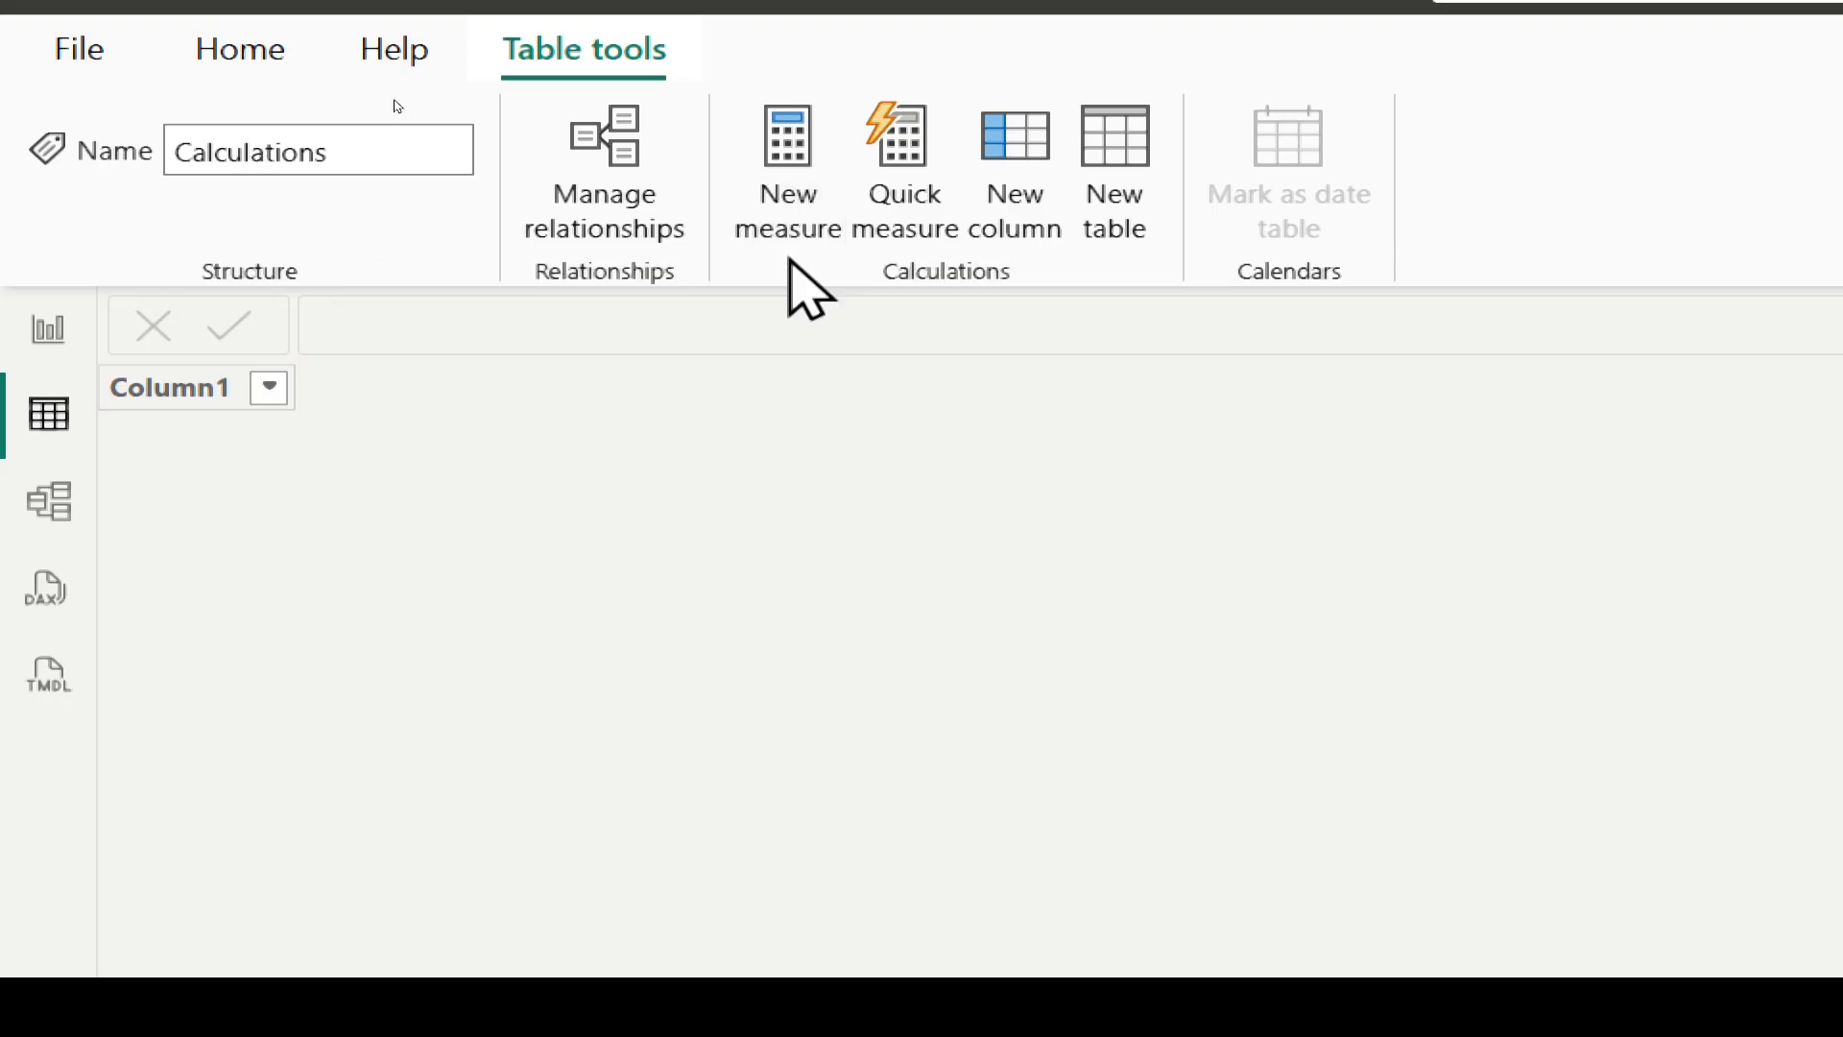
left_click(792, 226)
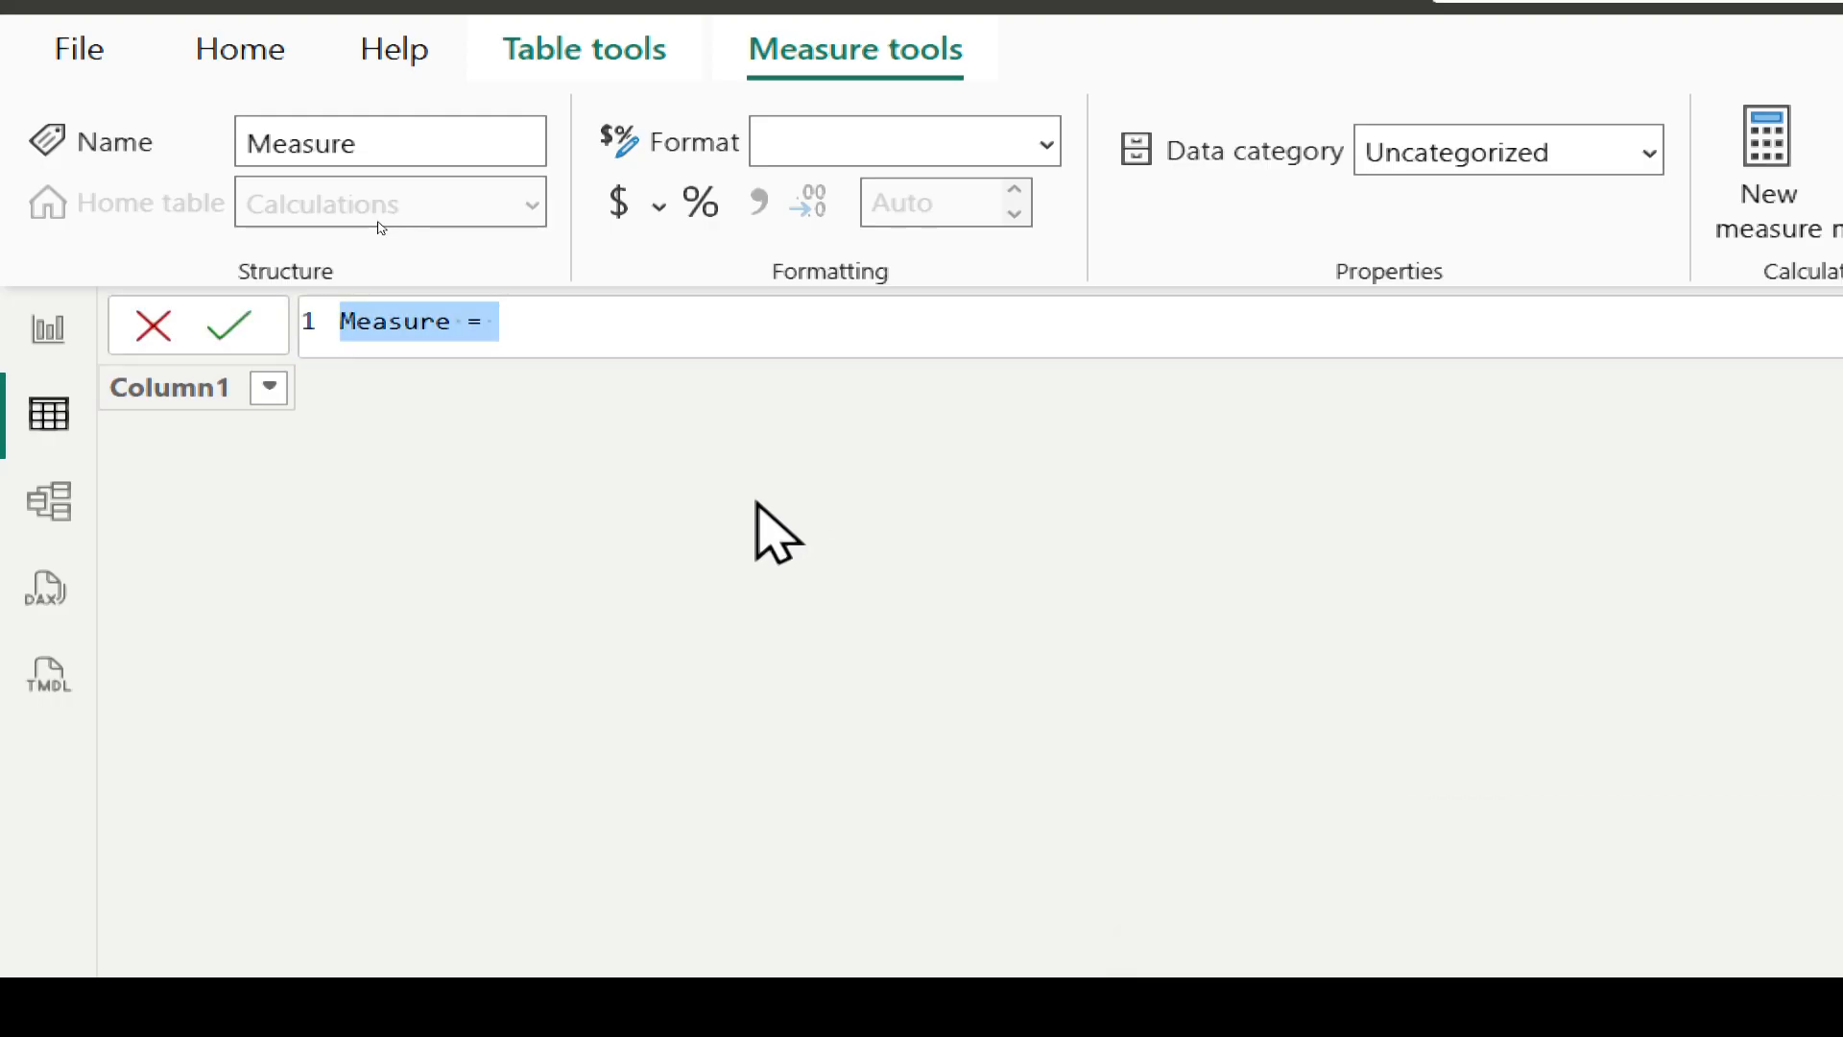
key("BackSpace")
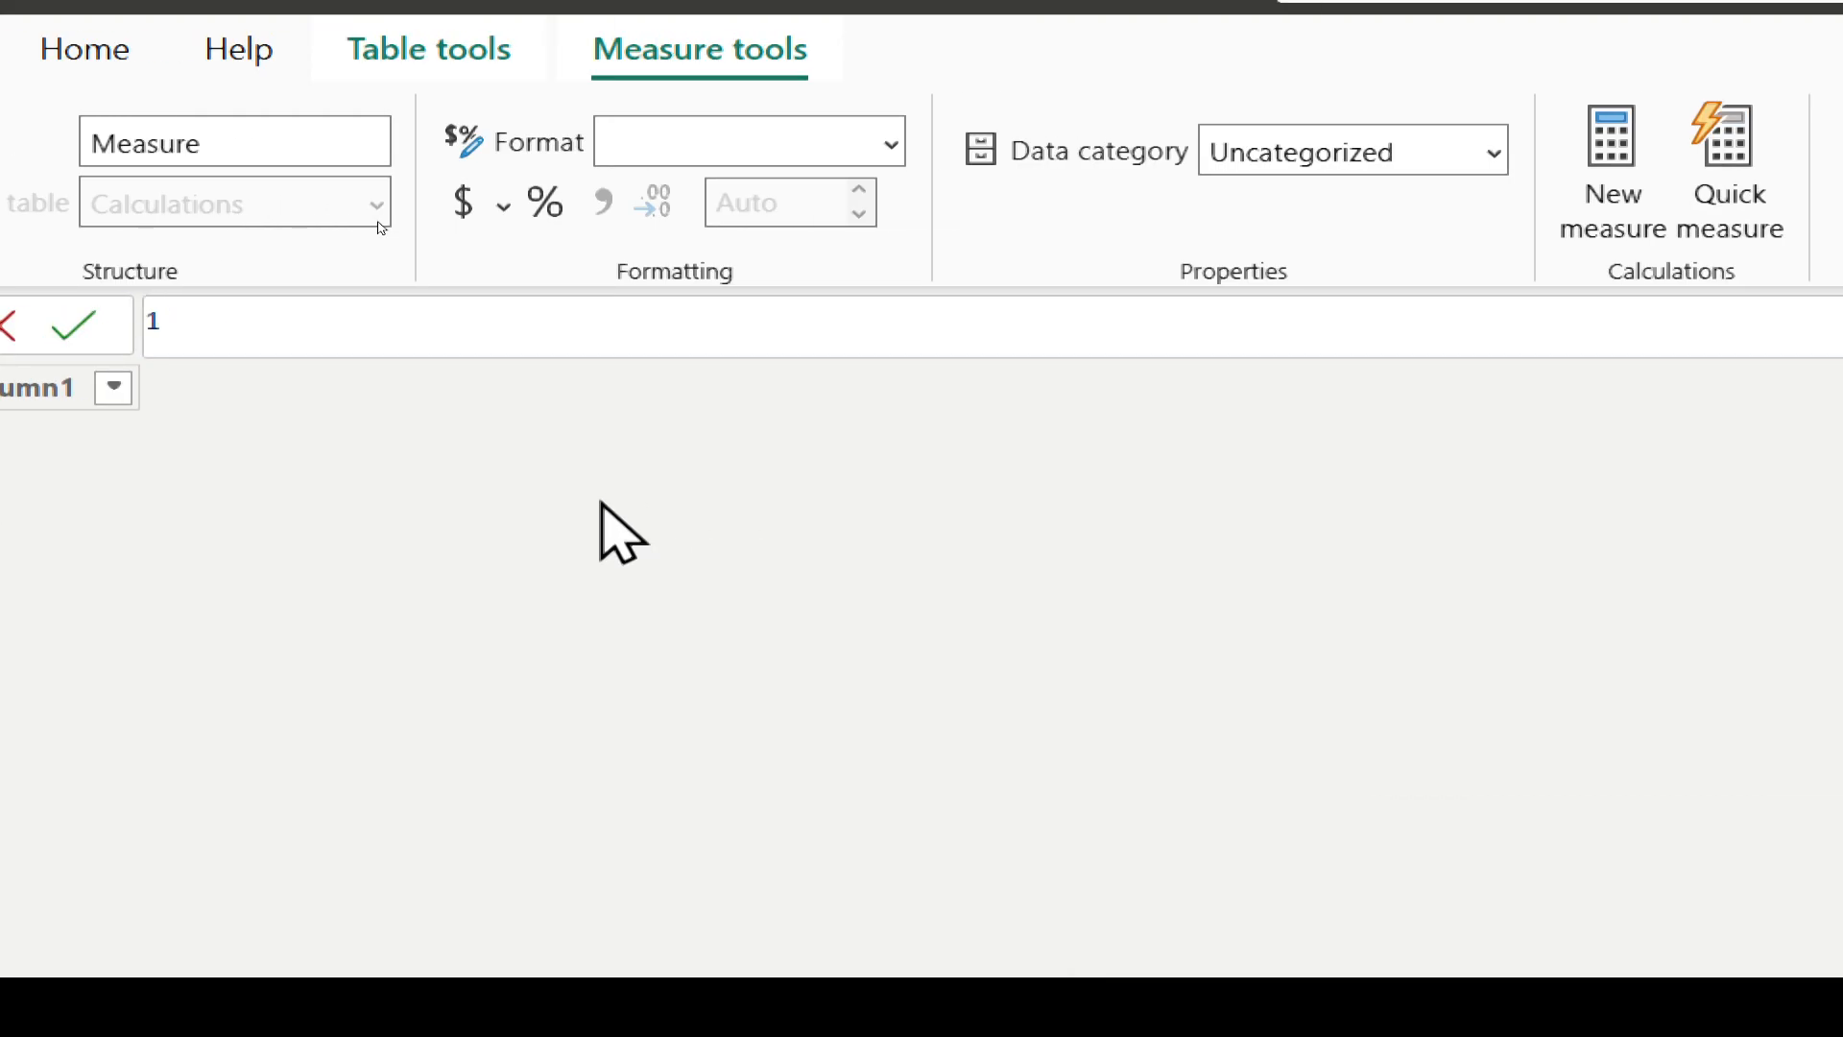
type("Average")
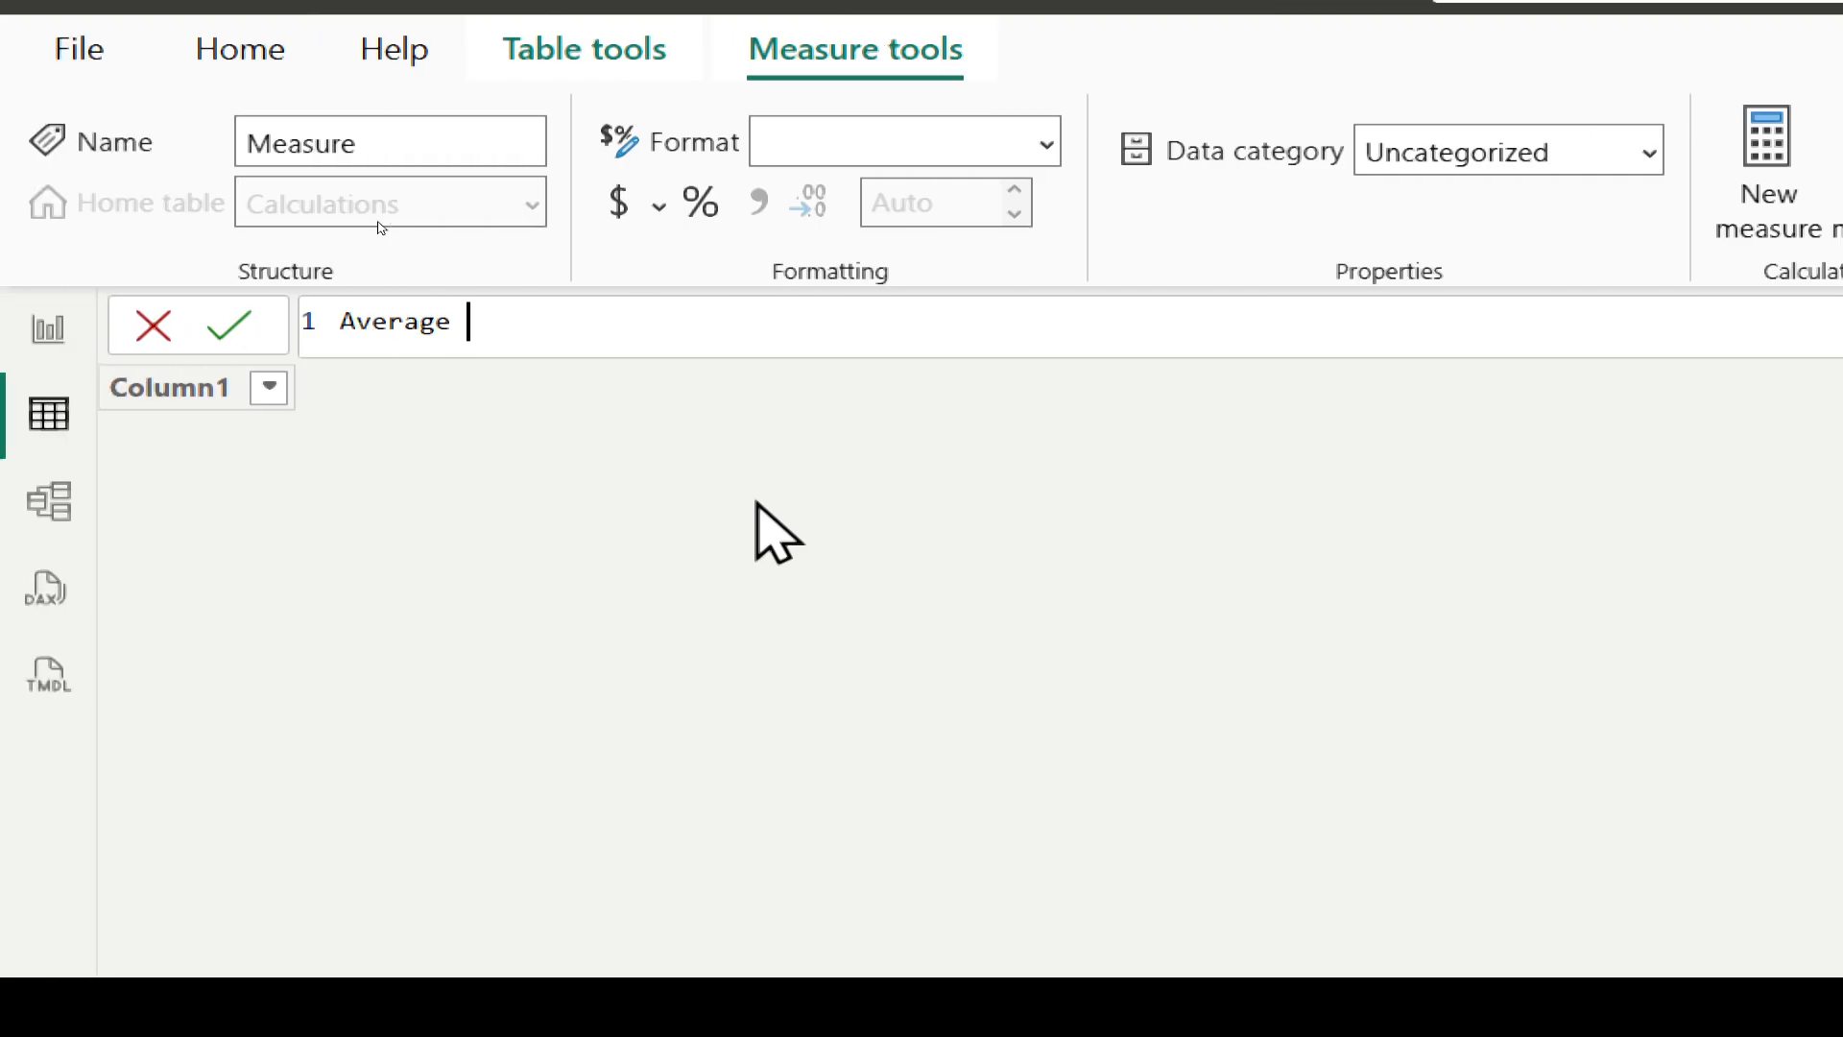
type(" price=A")
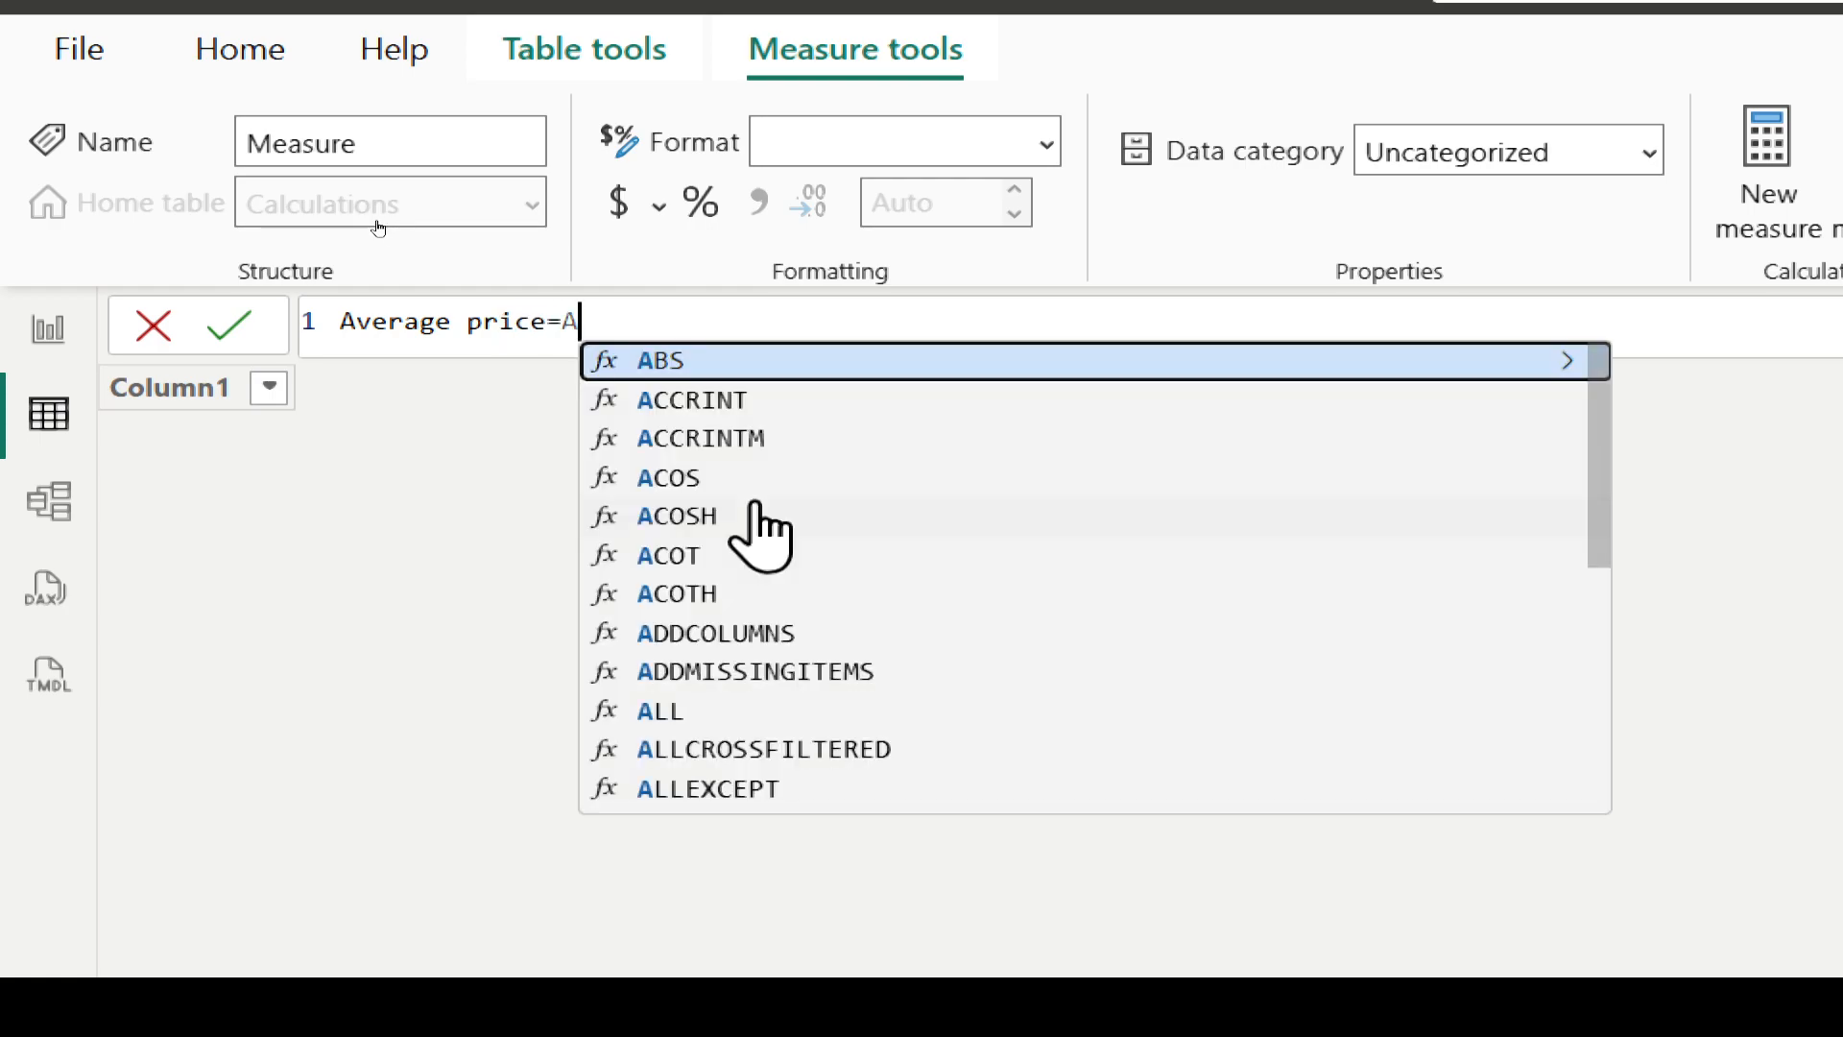
type("ve")
key("Tab")
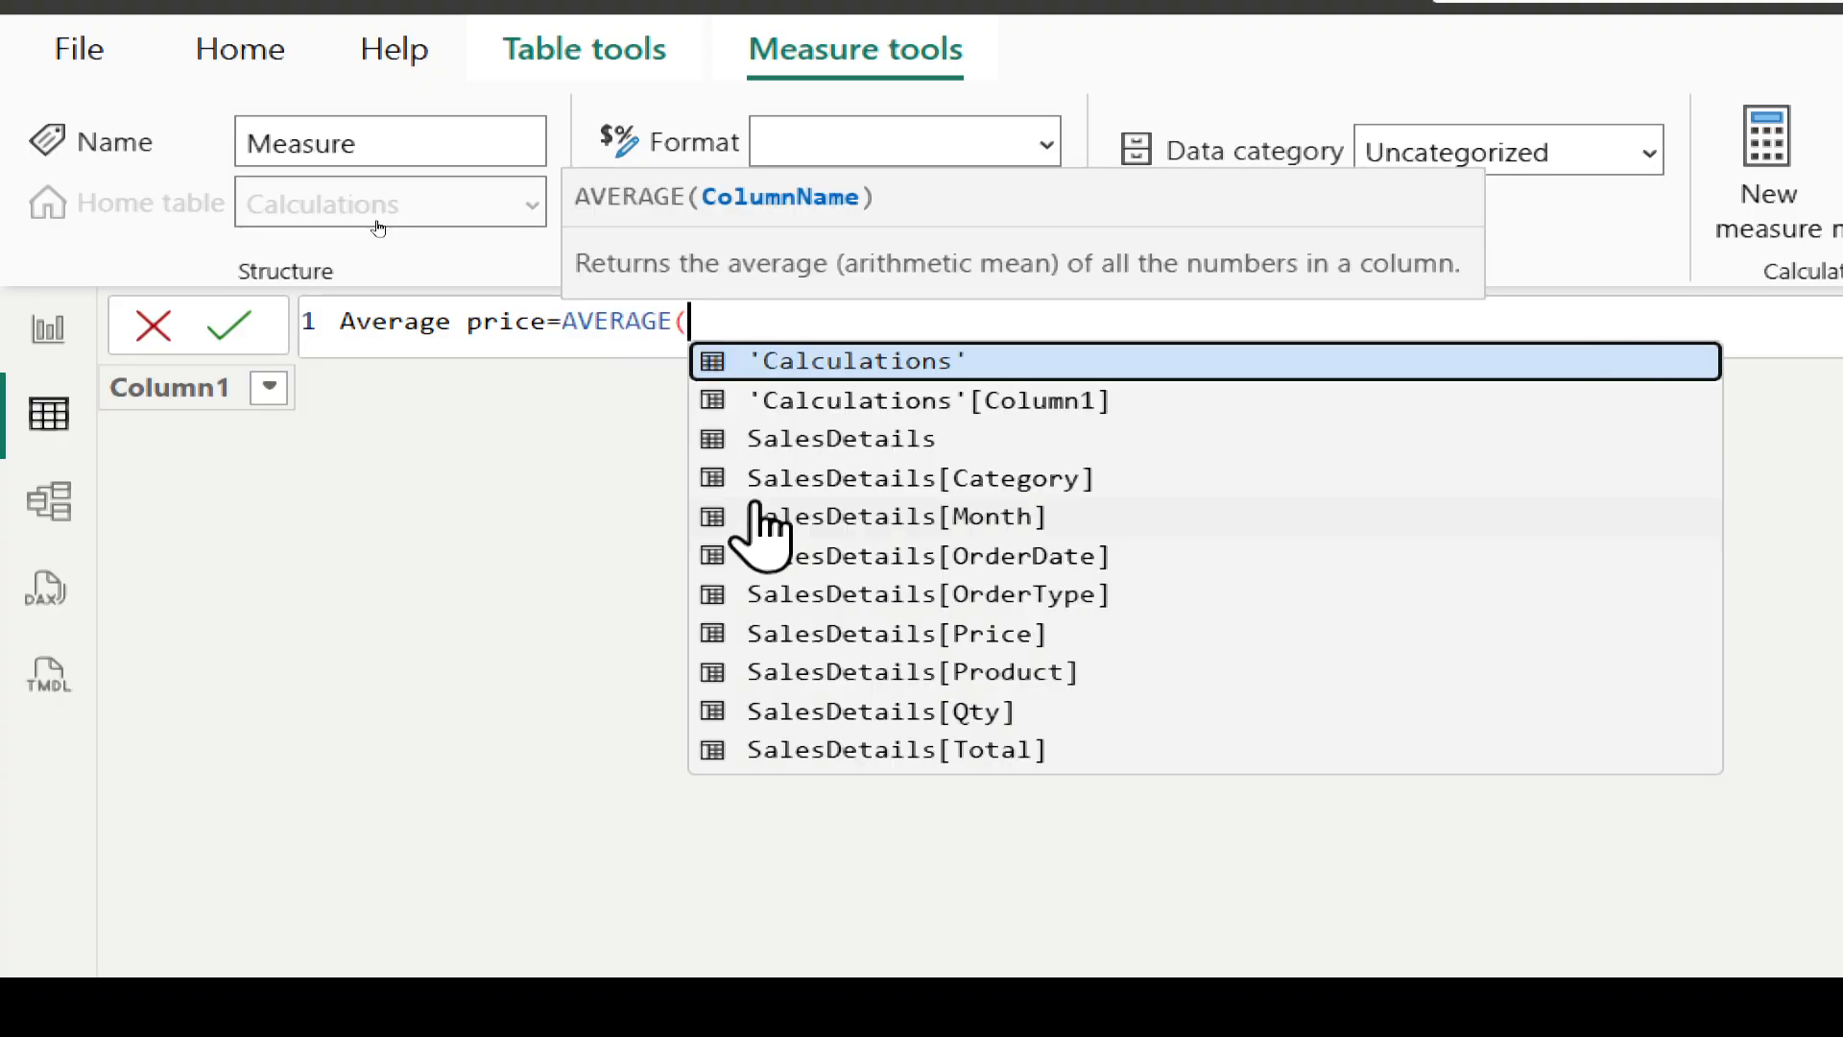
key("Down")
key("Down")
key("Down")
key("Down")
key("Down")
key("Down")
key("Down")
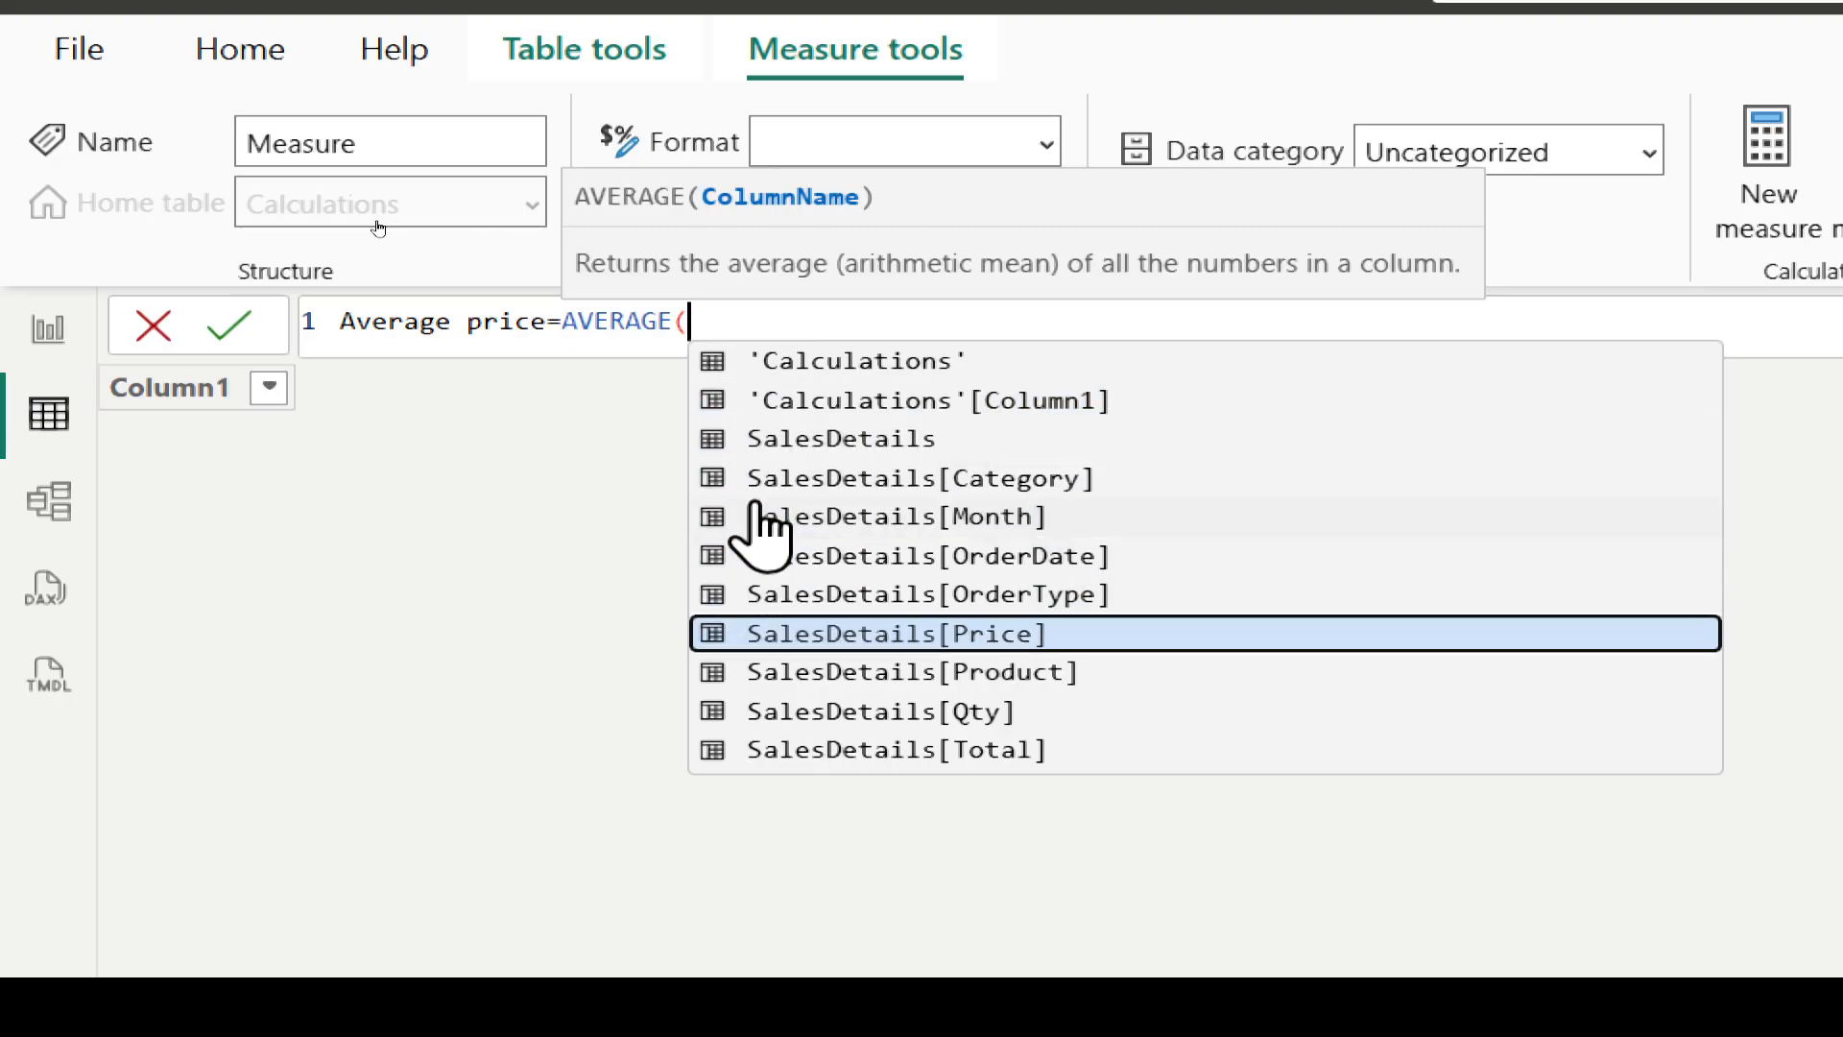
key("Tab")
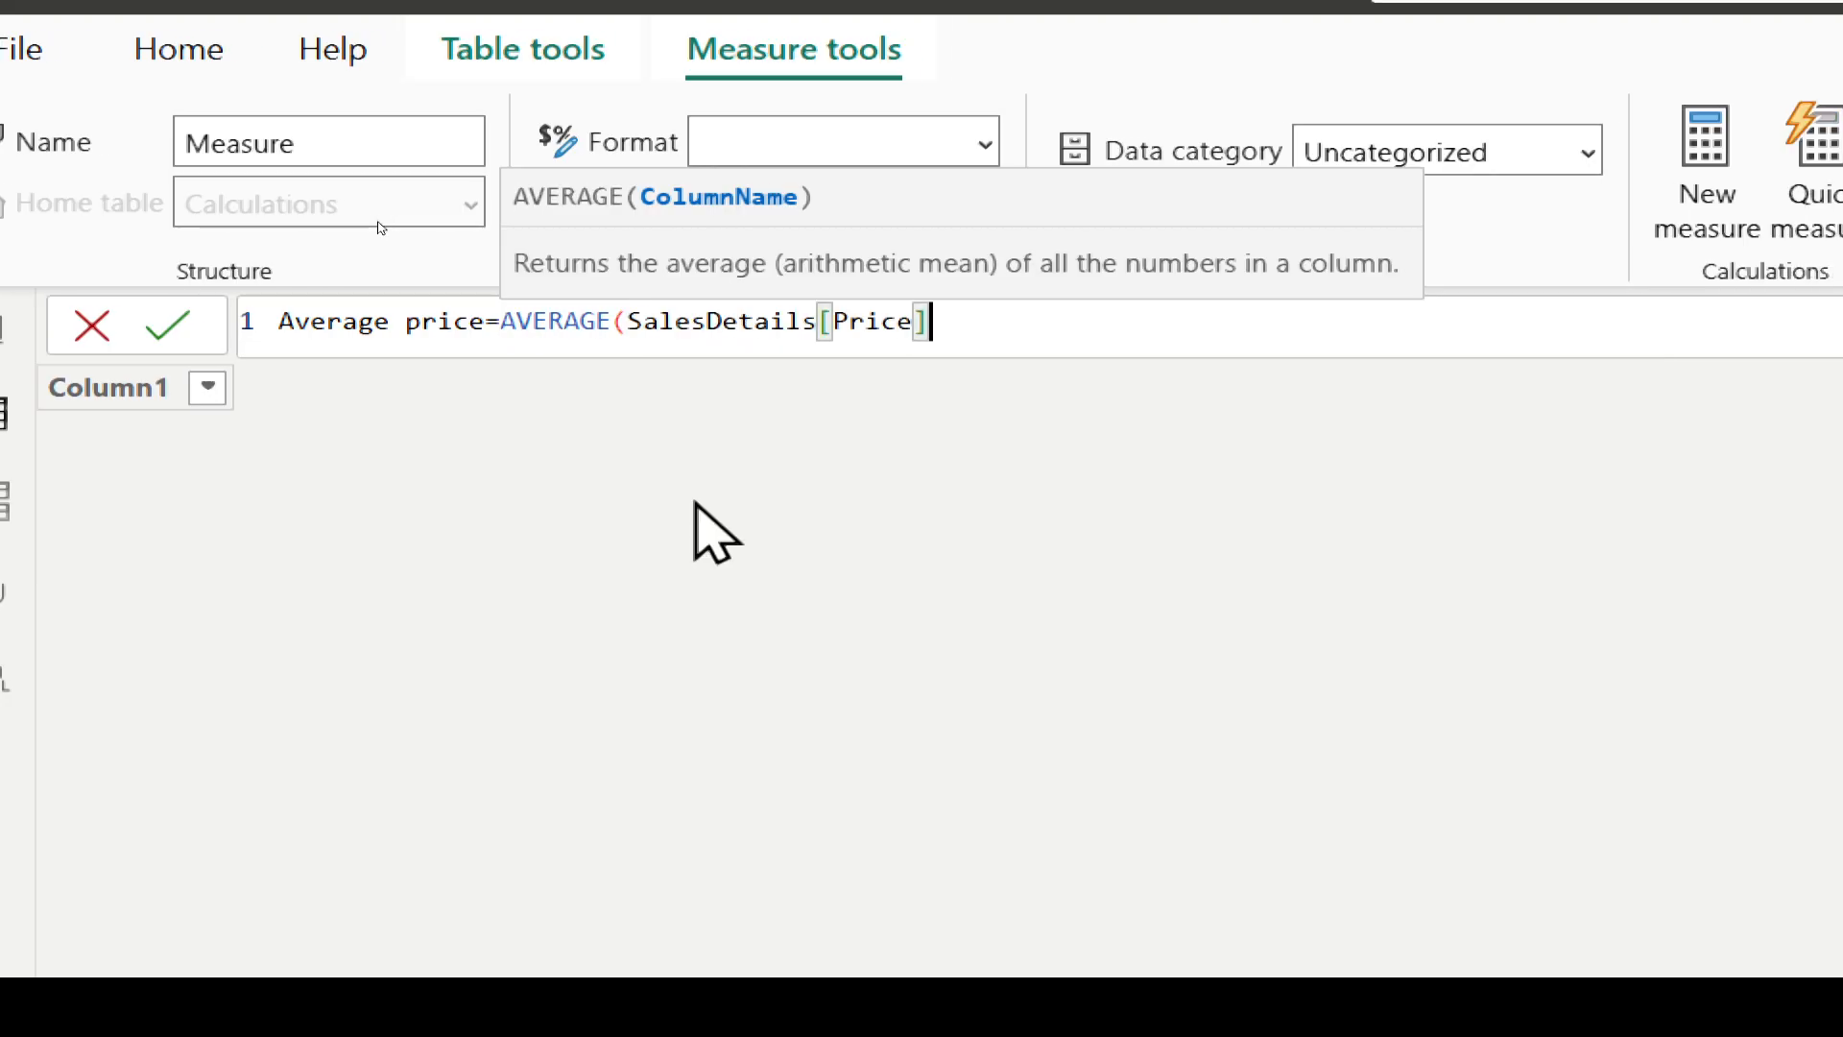
type(")")
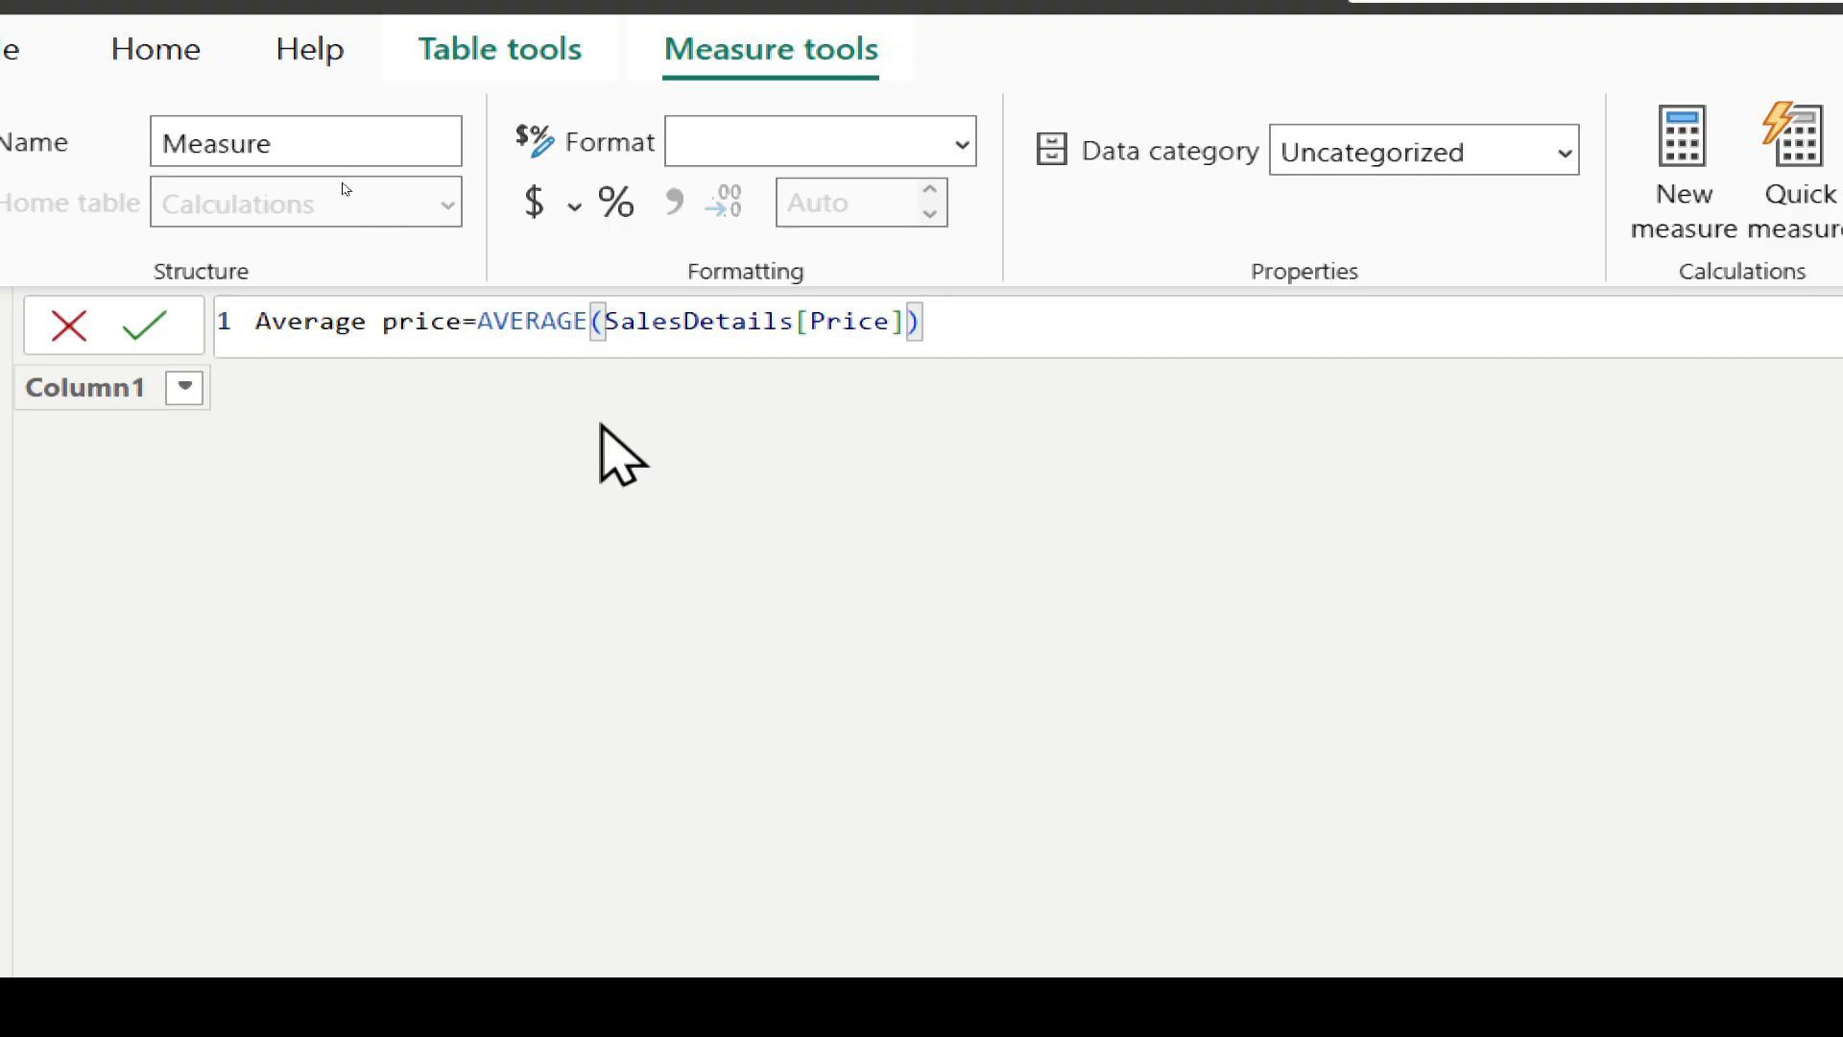
key("Return")
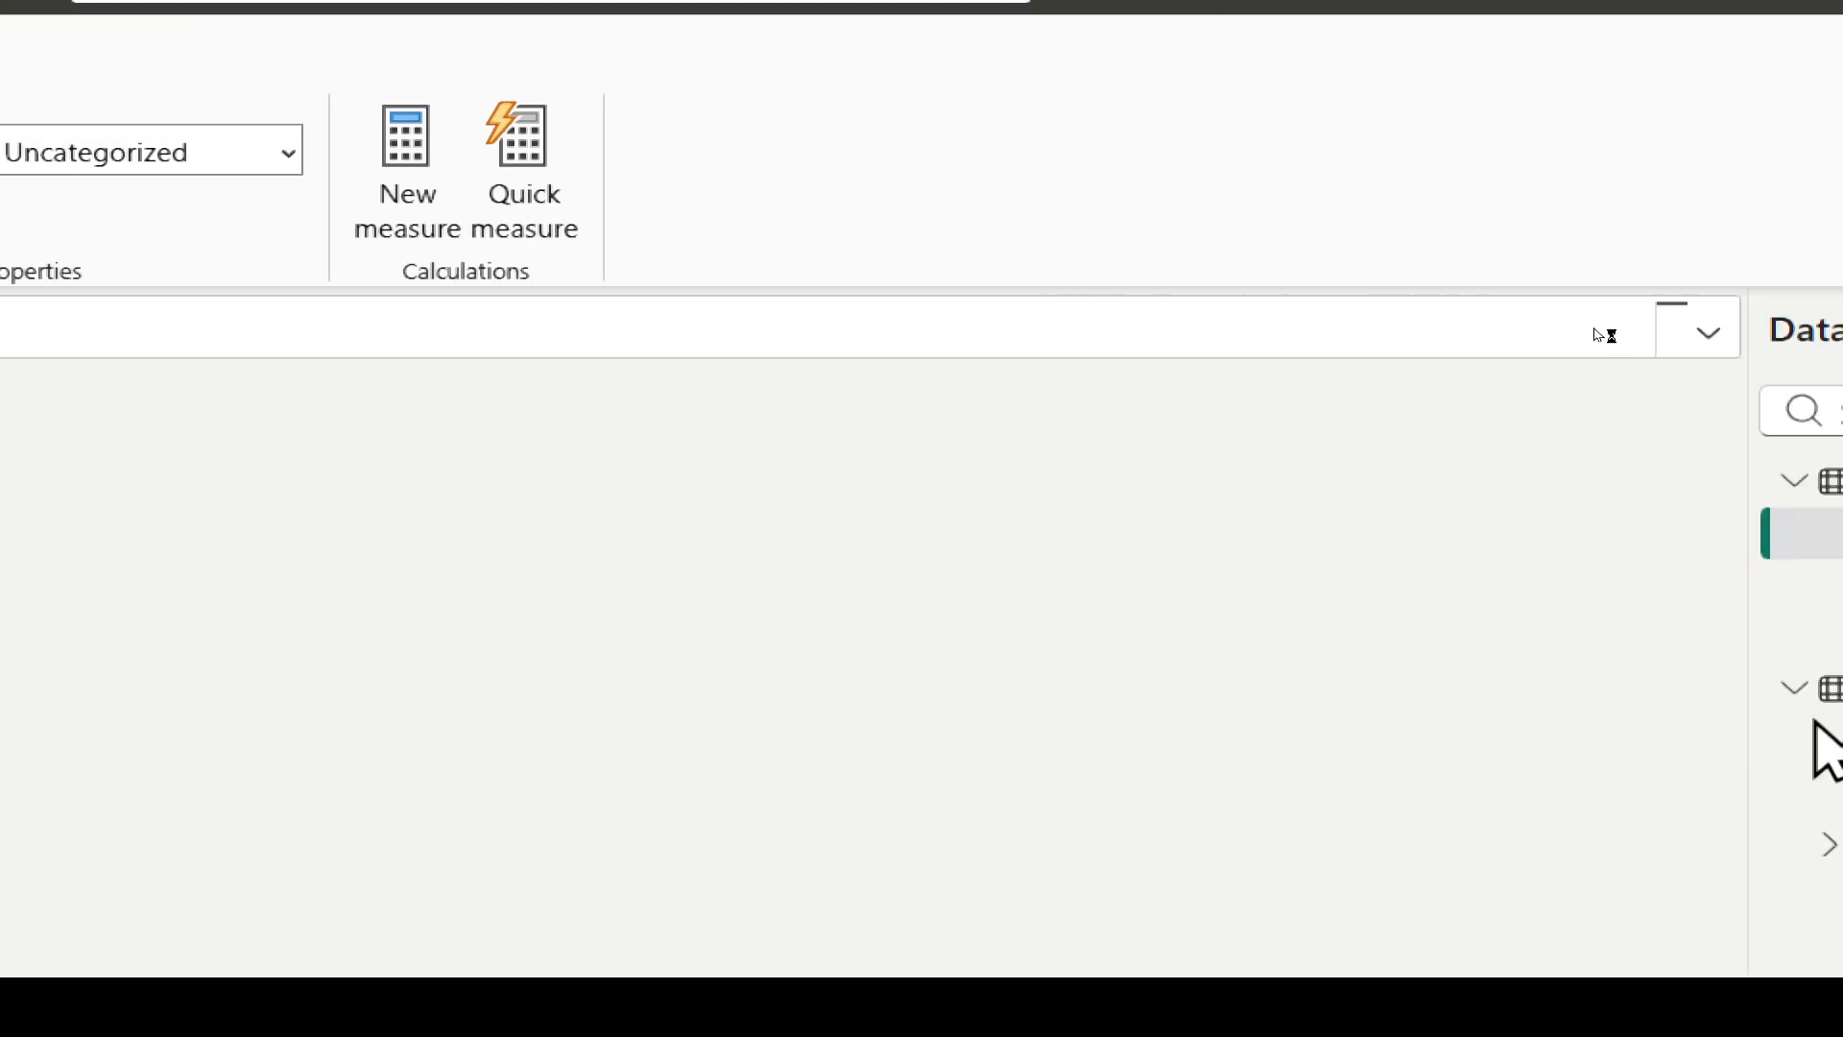
Step: Add a measure to the Calculations table with the formula Total quantity=SUM(SalesDetails[Qty])
left_click(1653, 480)
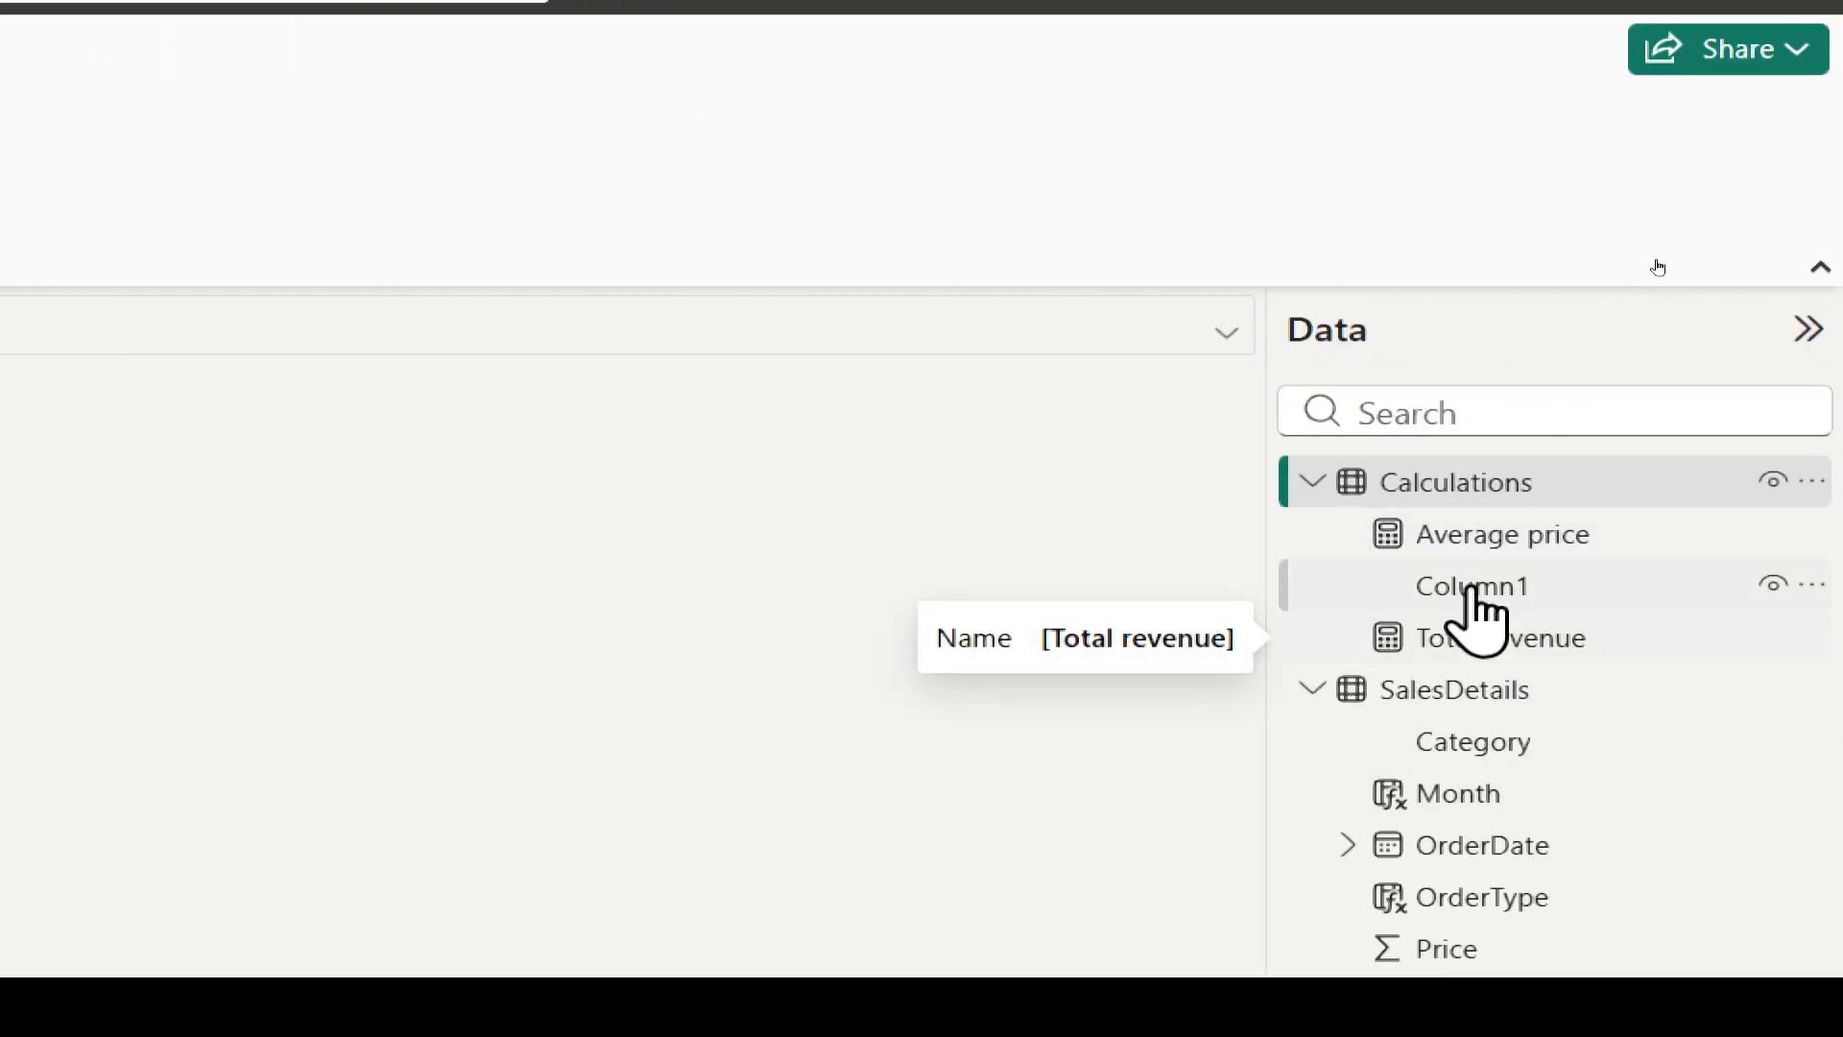
right_click(1457, 485)
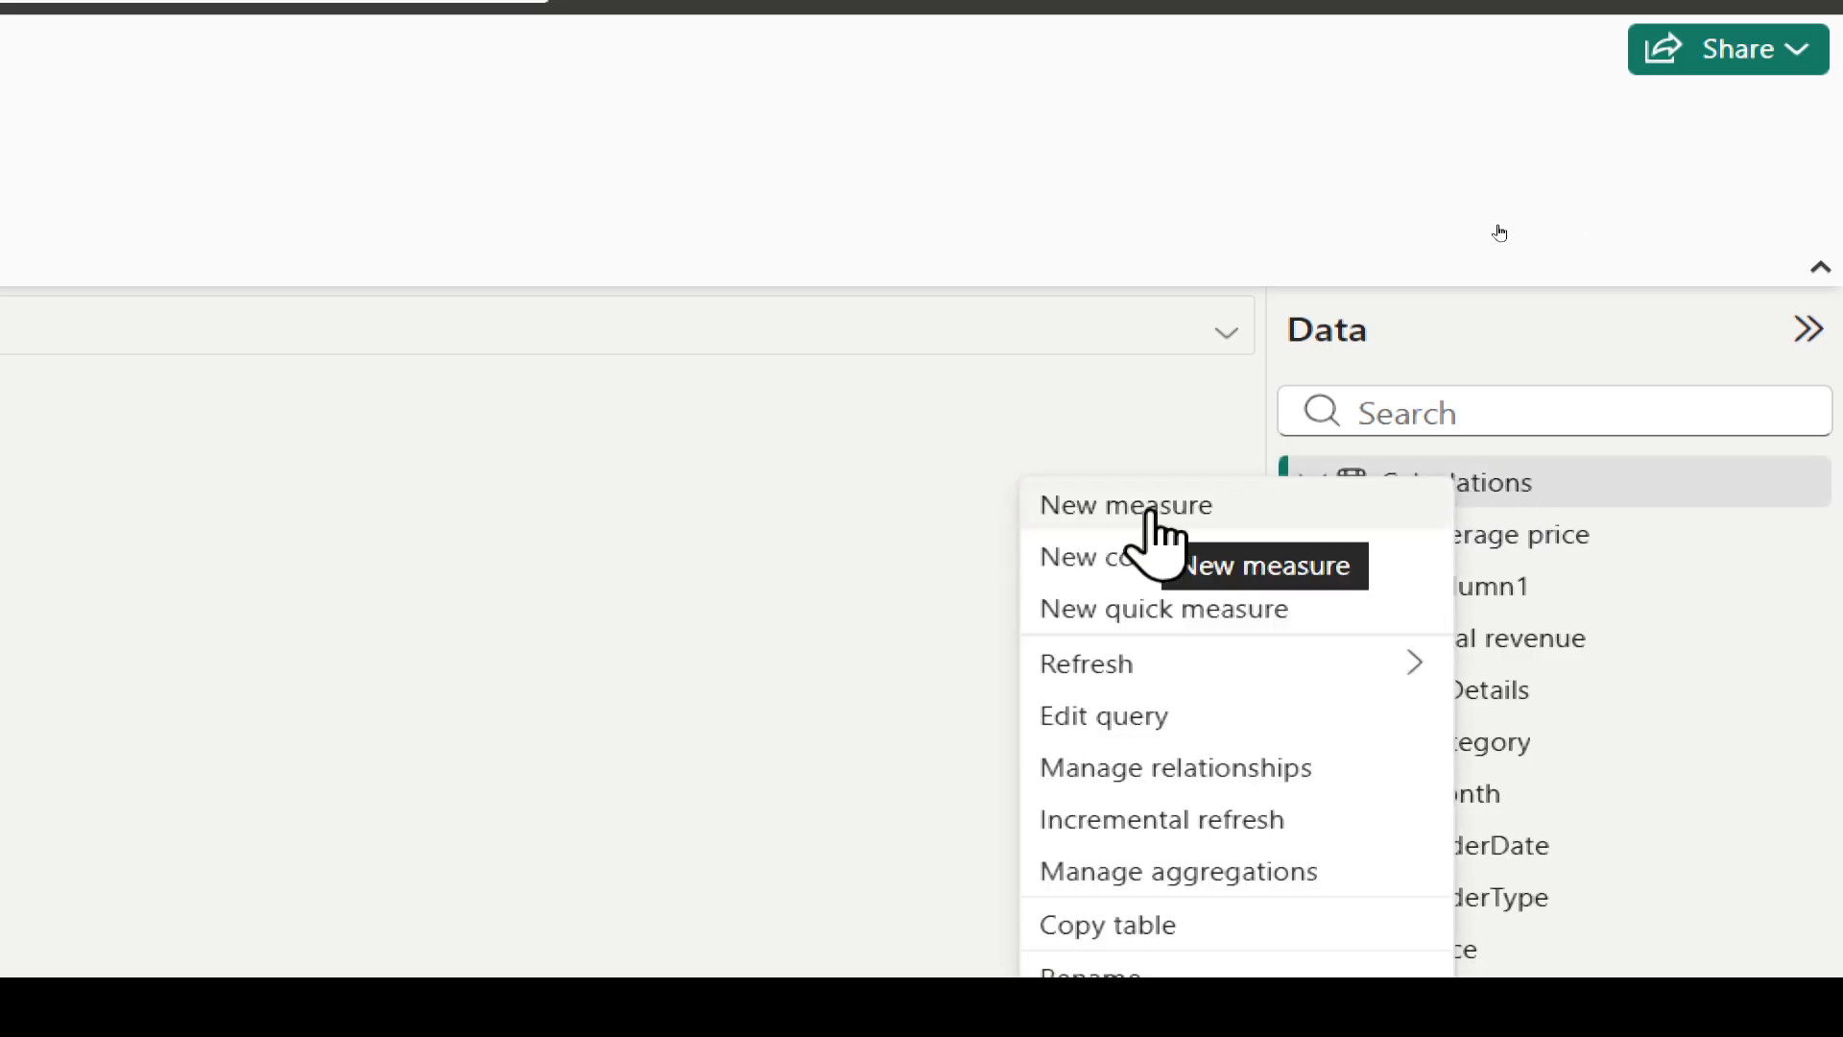
left_click(1269, 537)
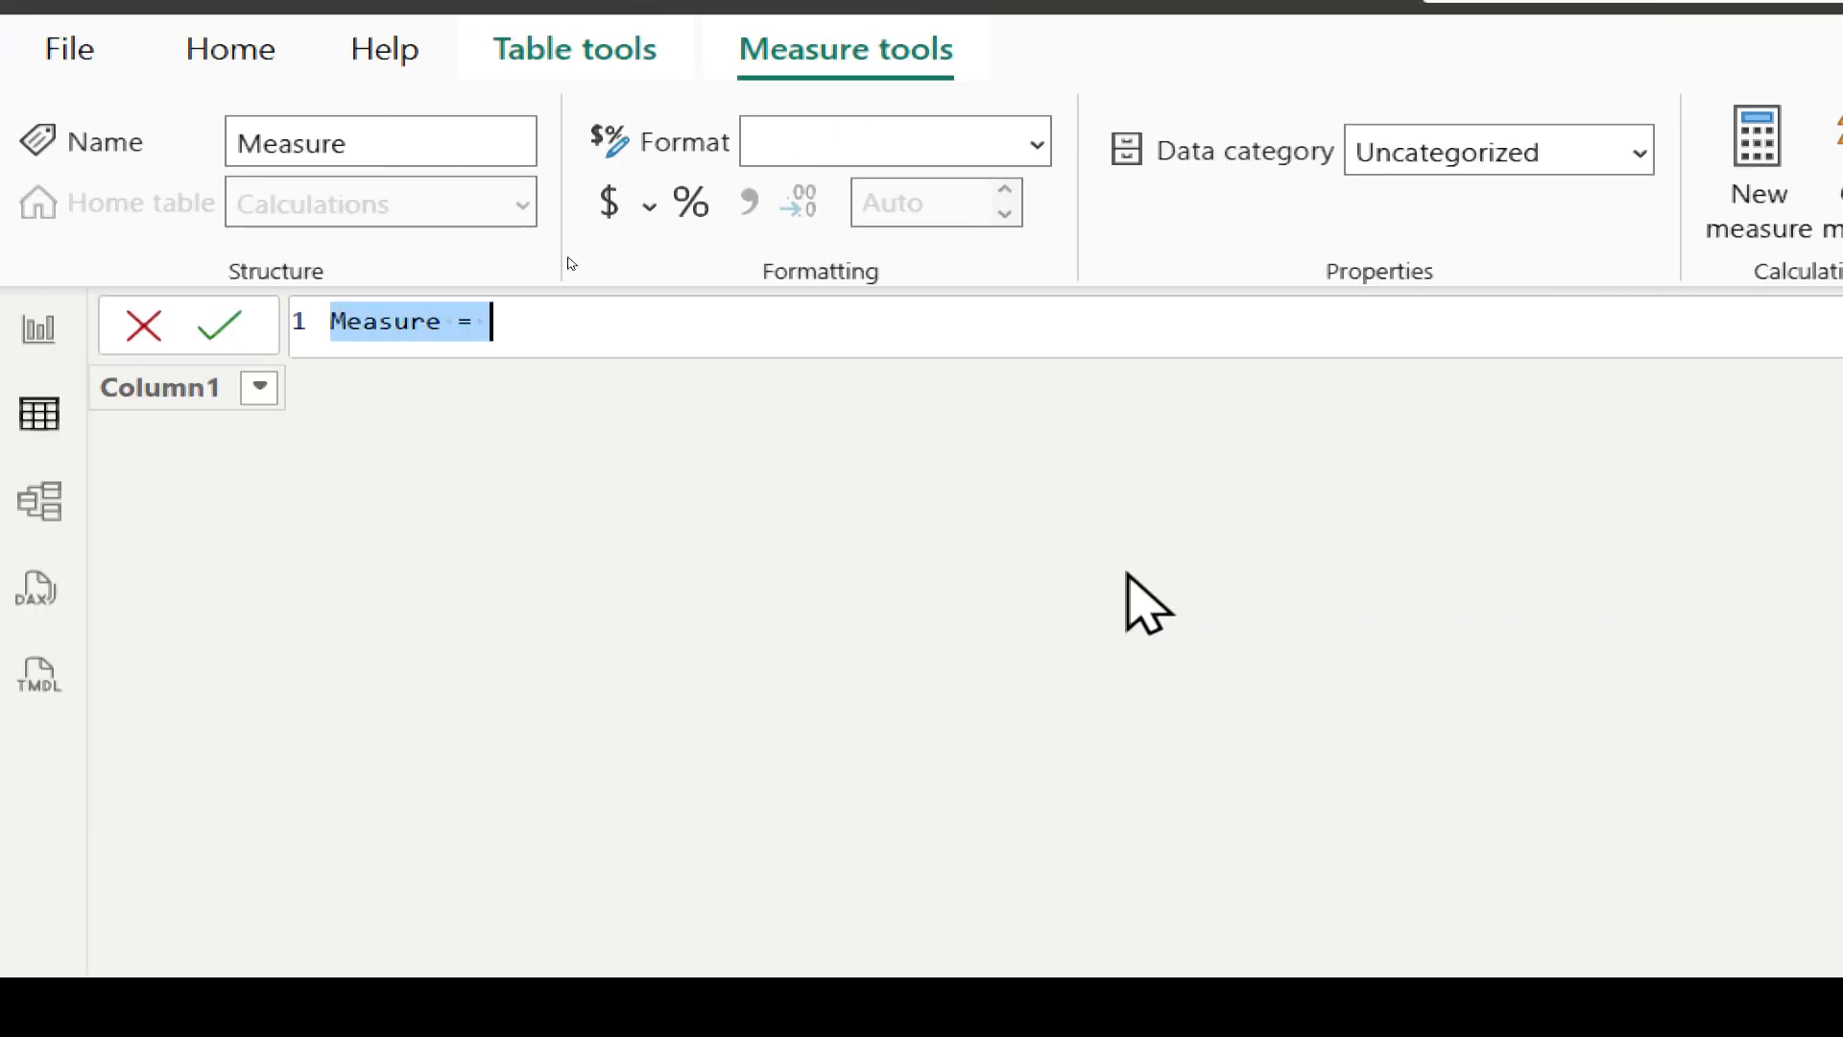
key("BackSpace")
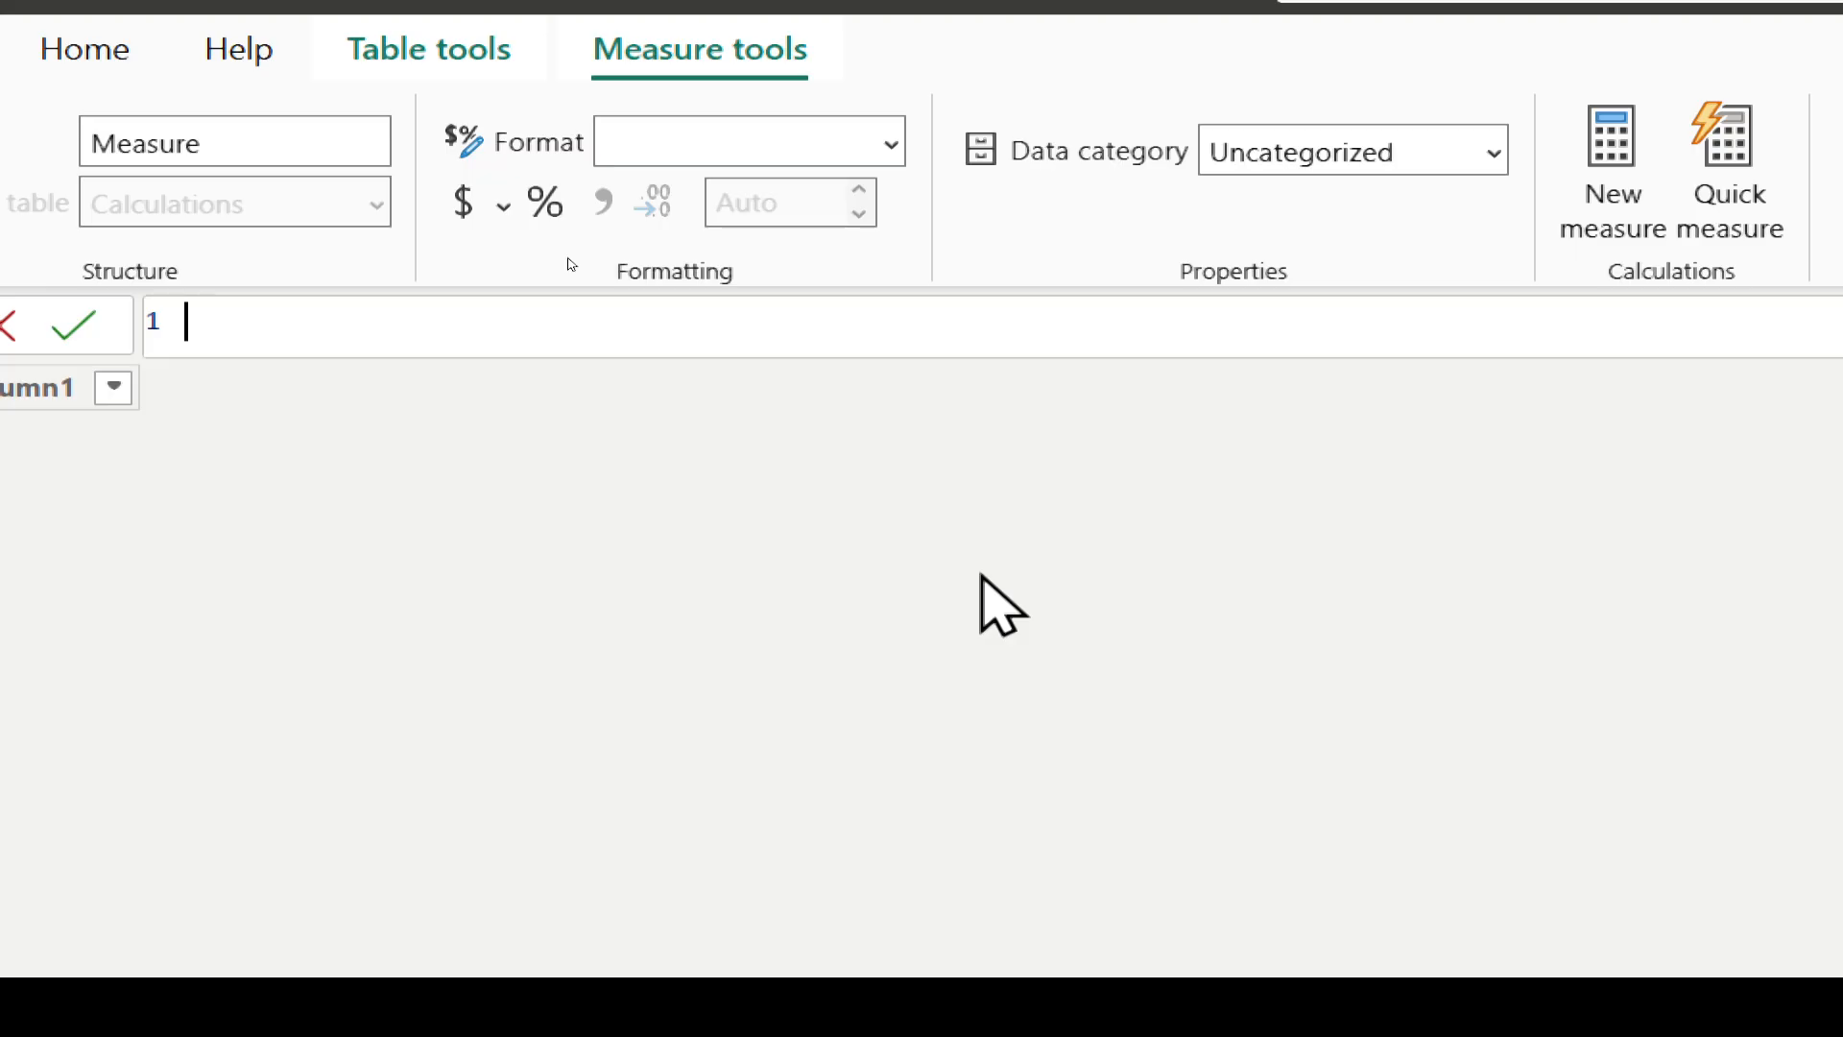
type("T")
type("otal quantity=")
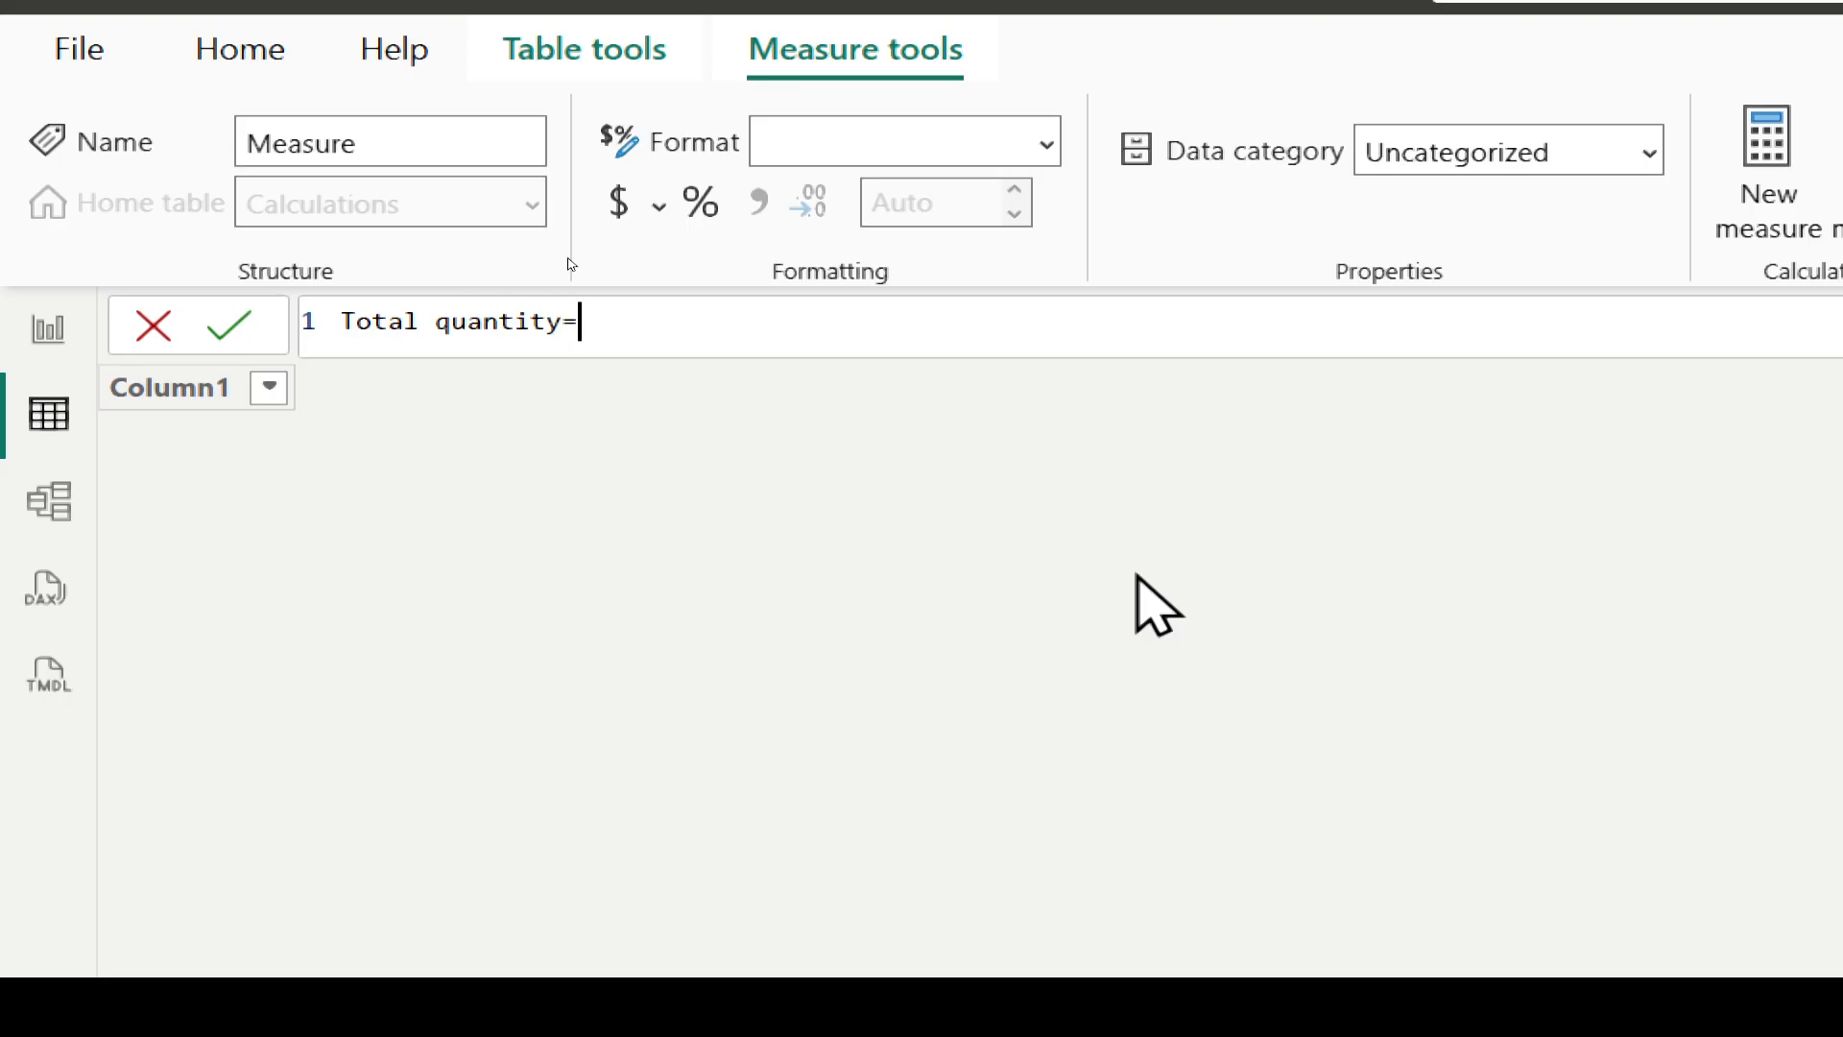
type("Sum")
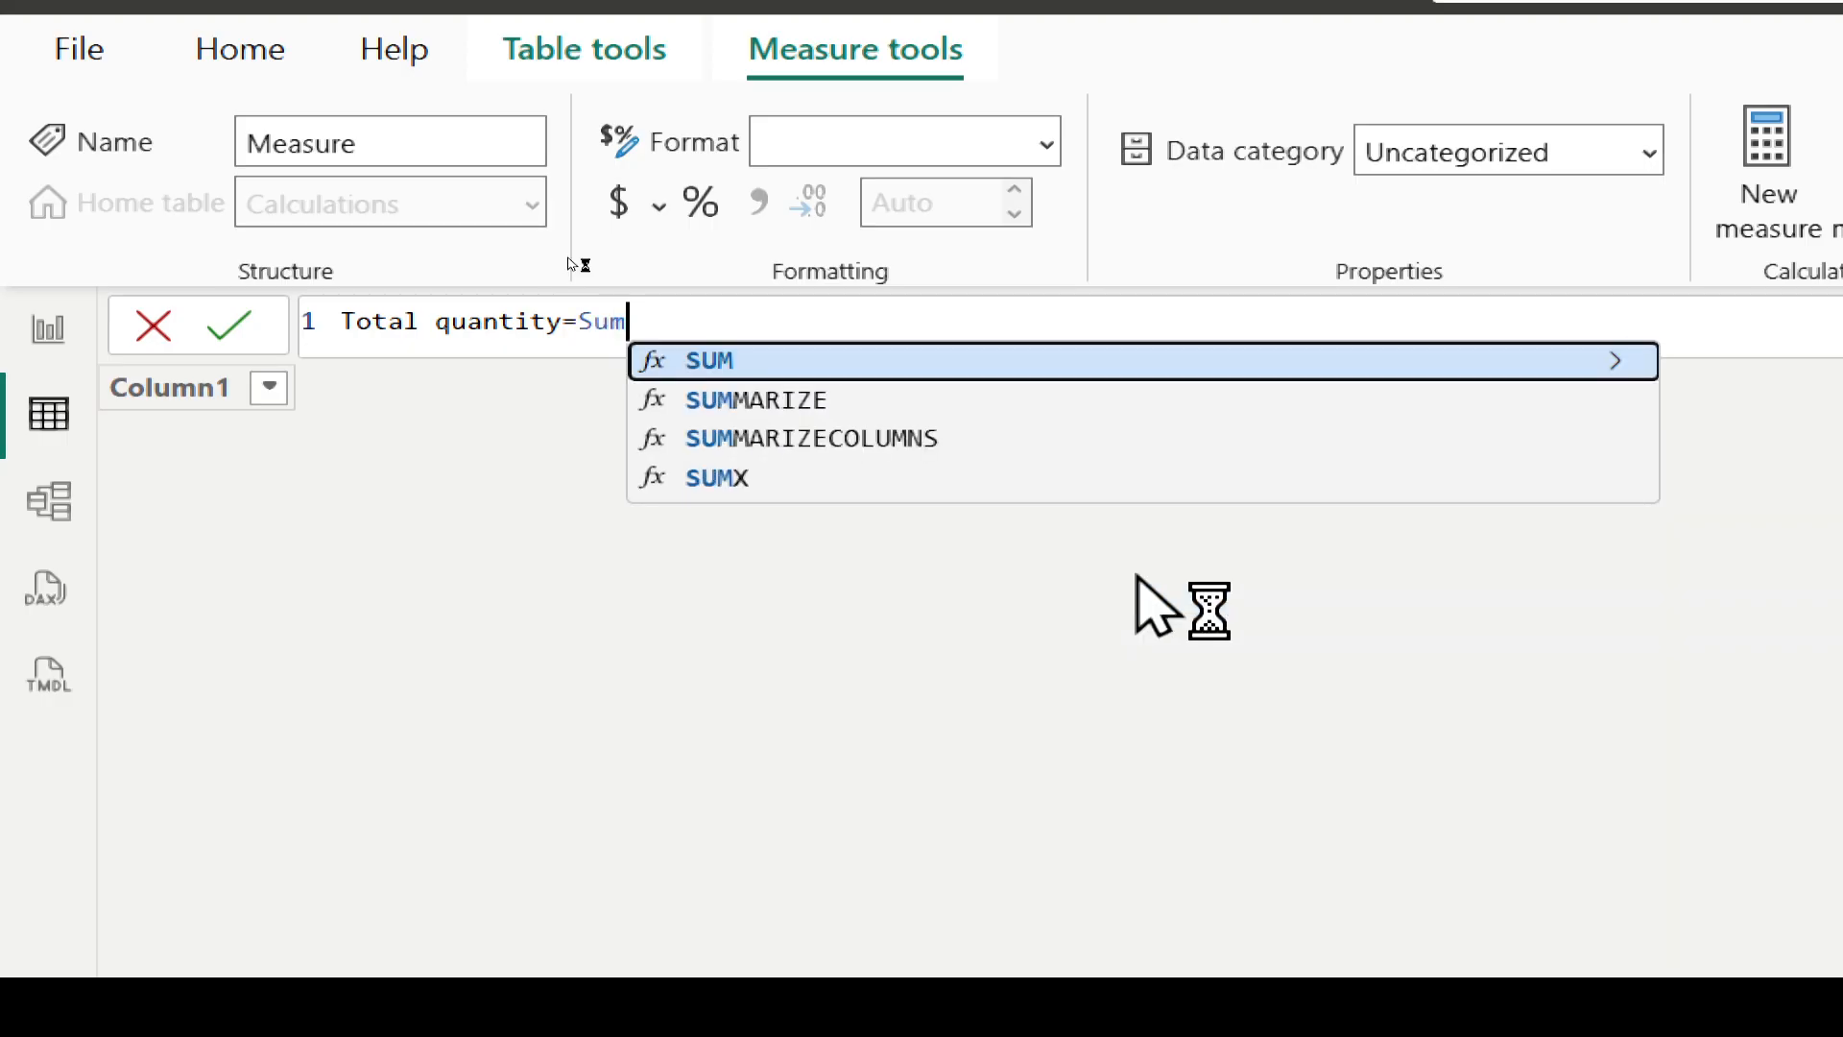
key("Tab")
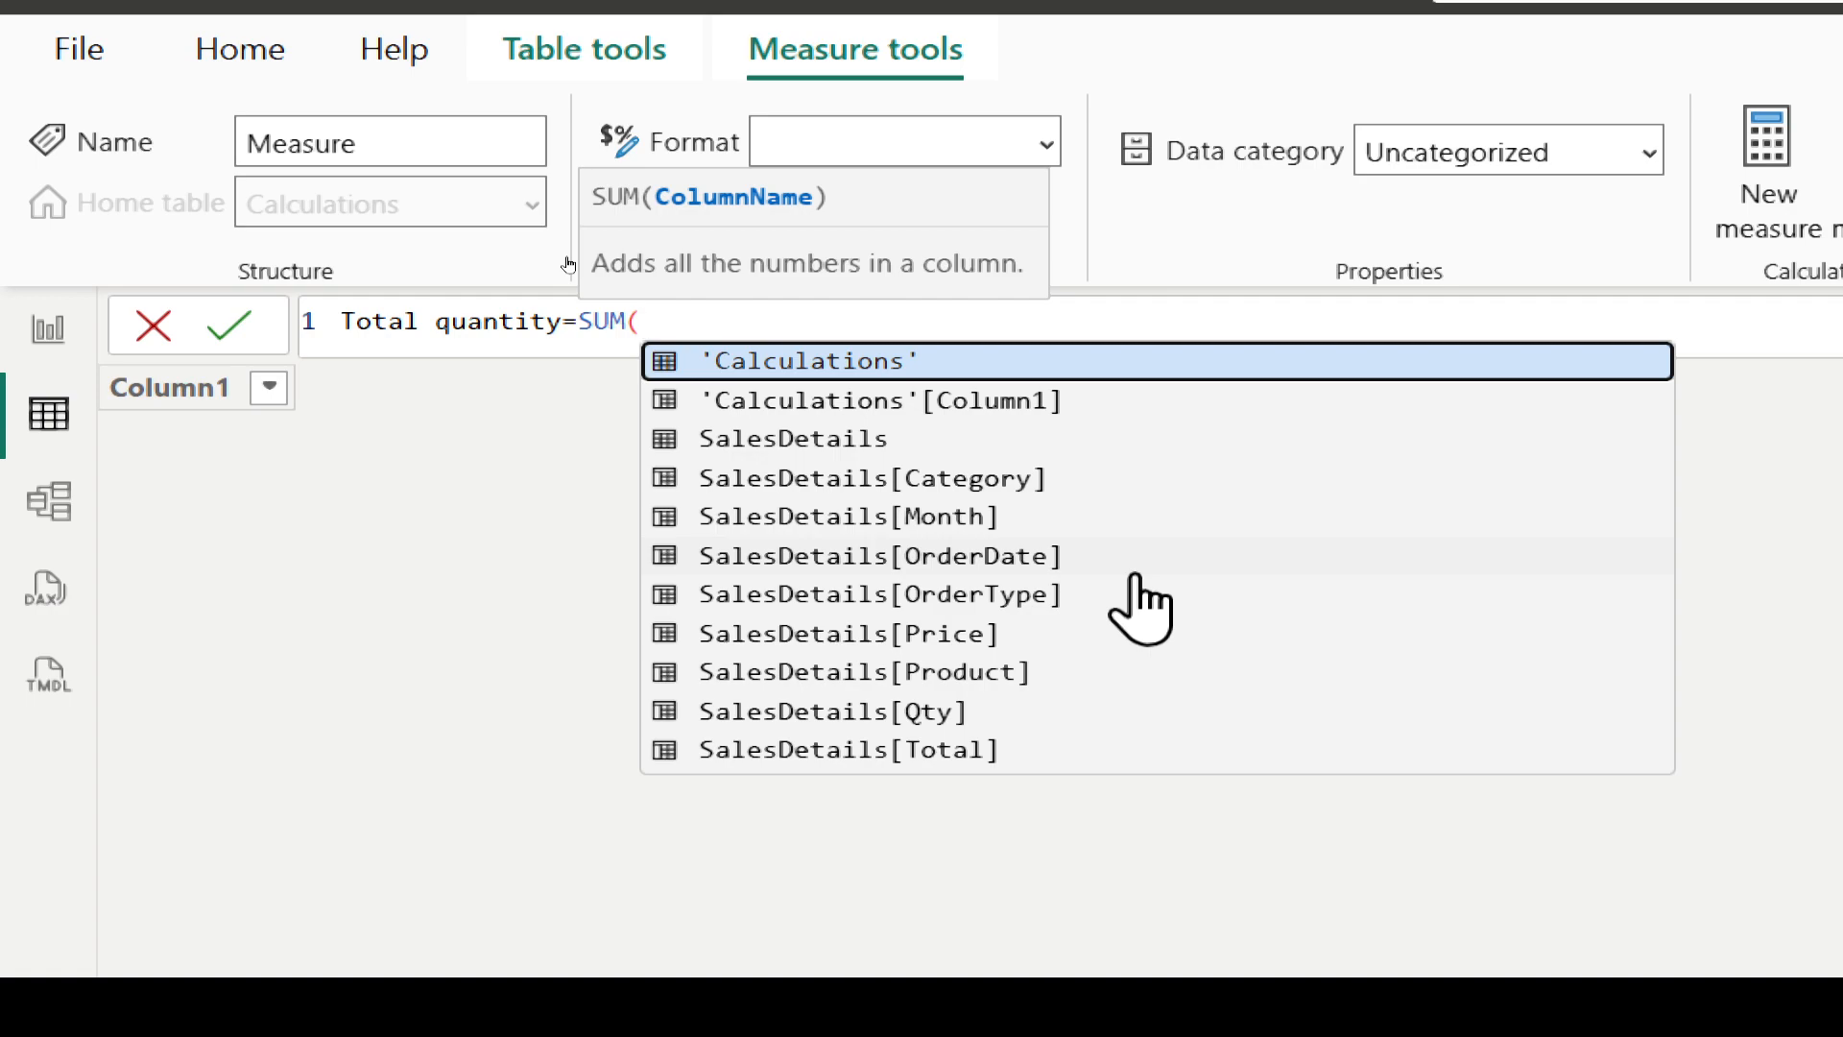
left_click(998, 712)
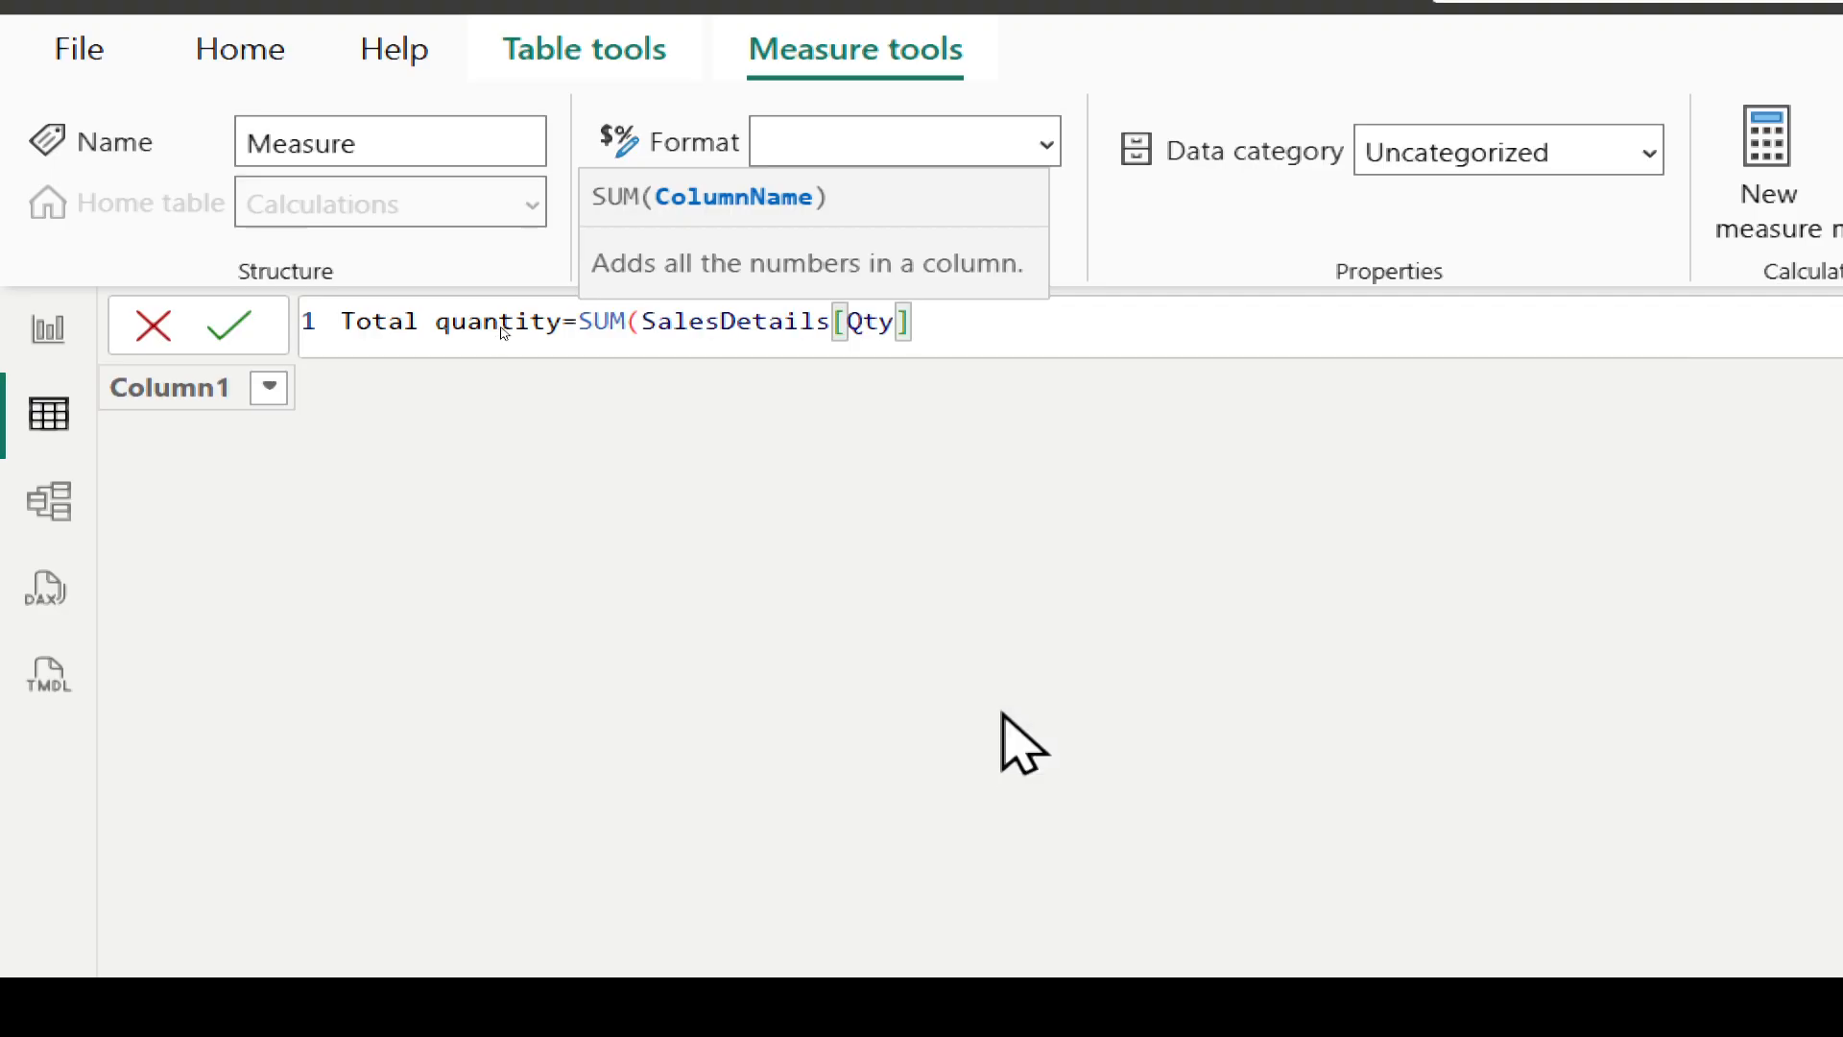
type(")")
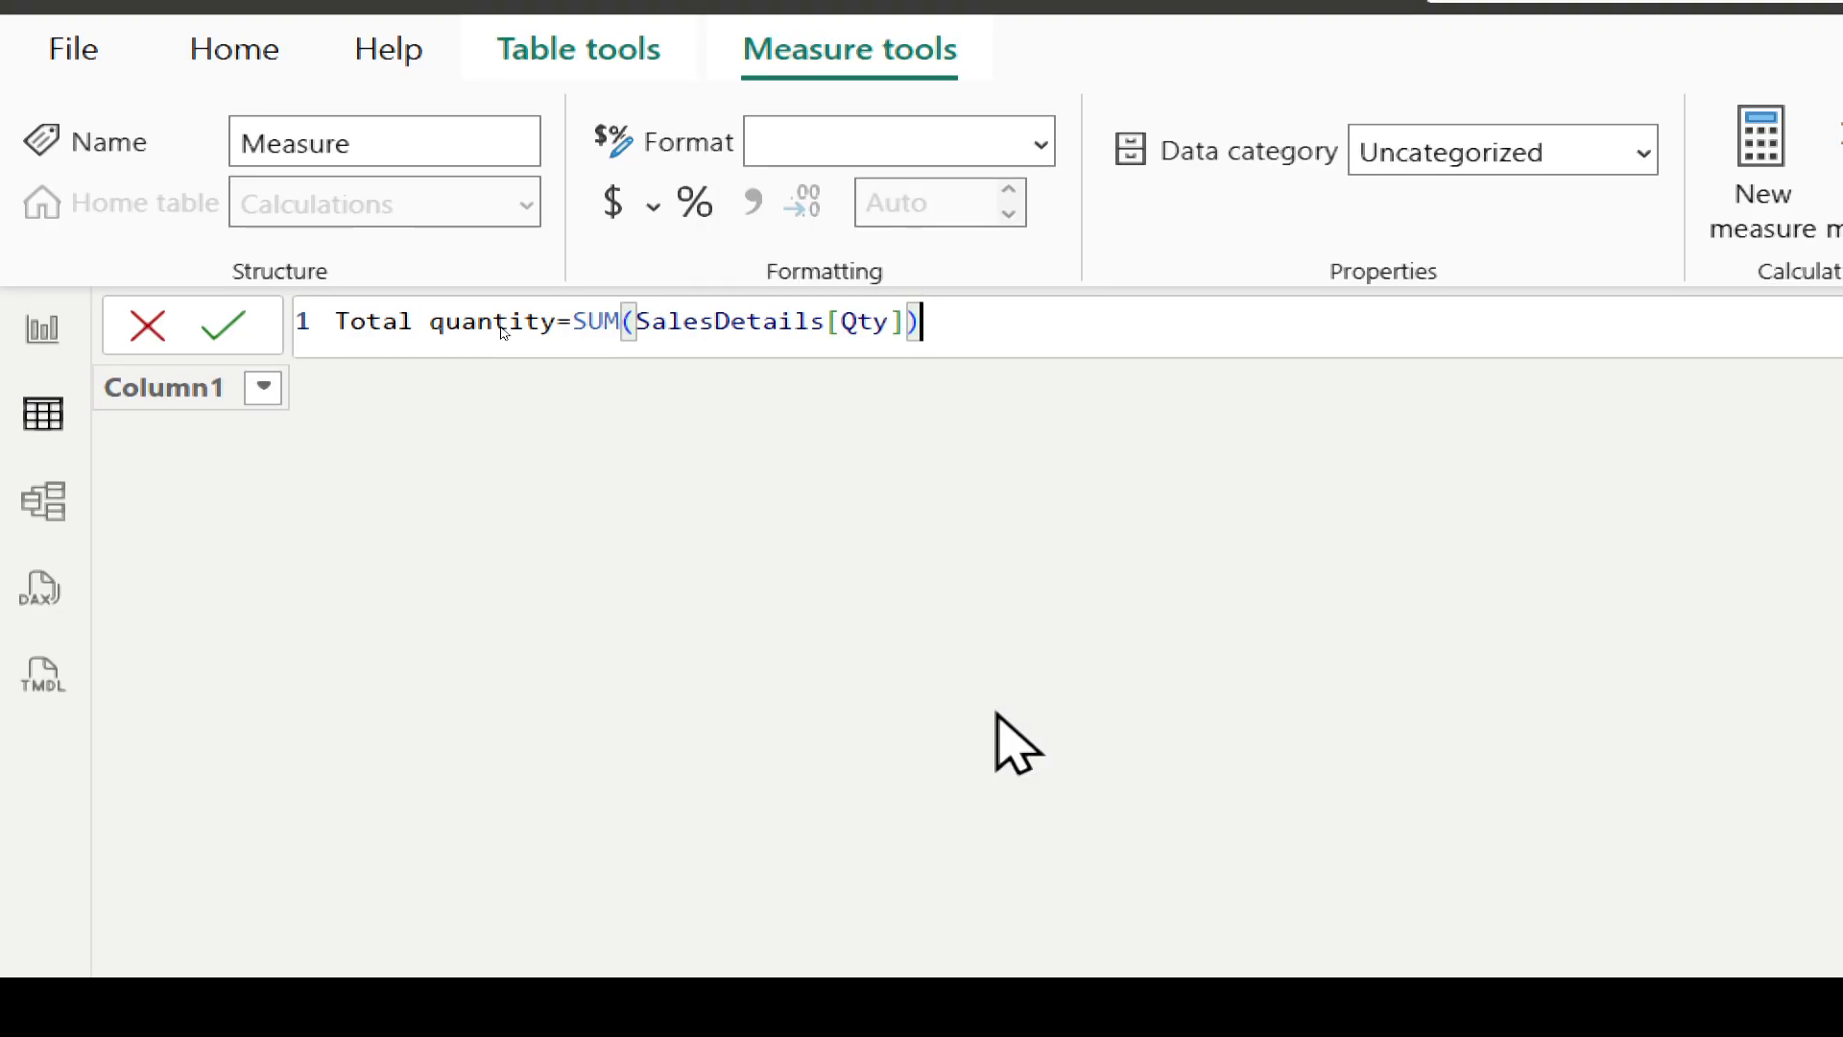
key("Return")
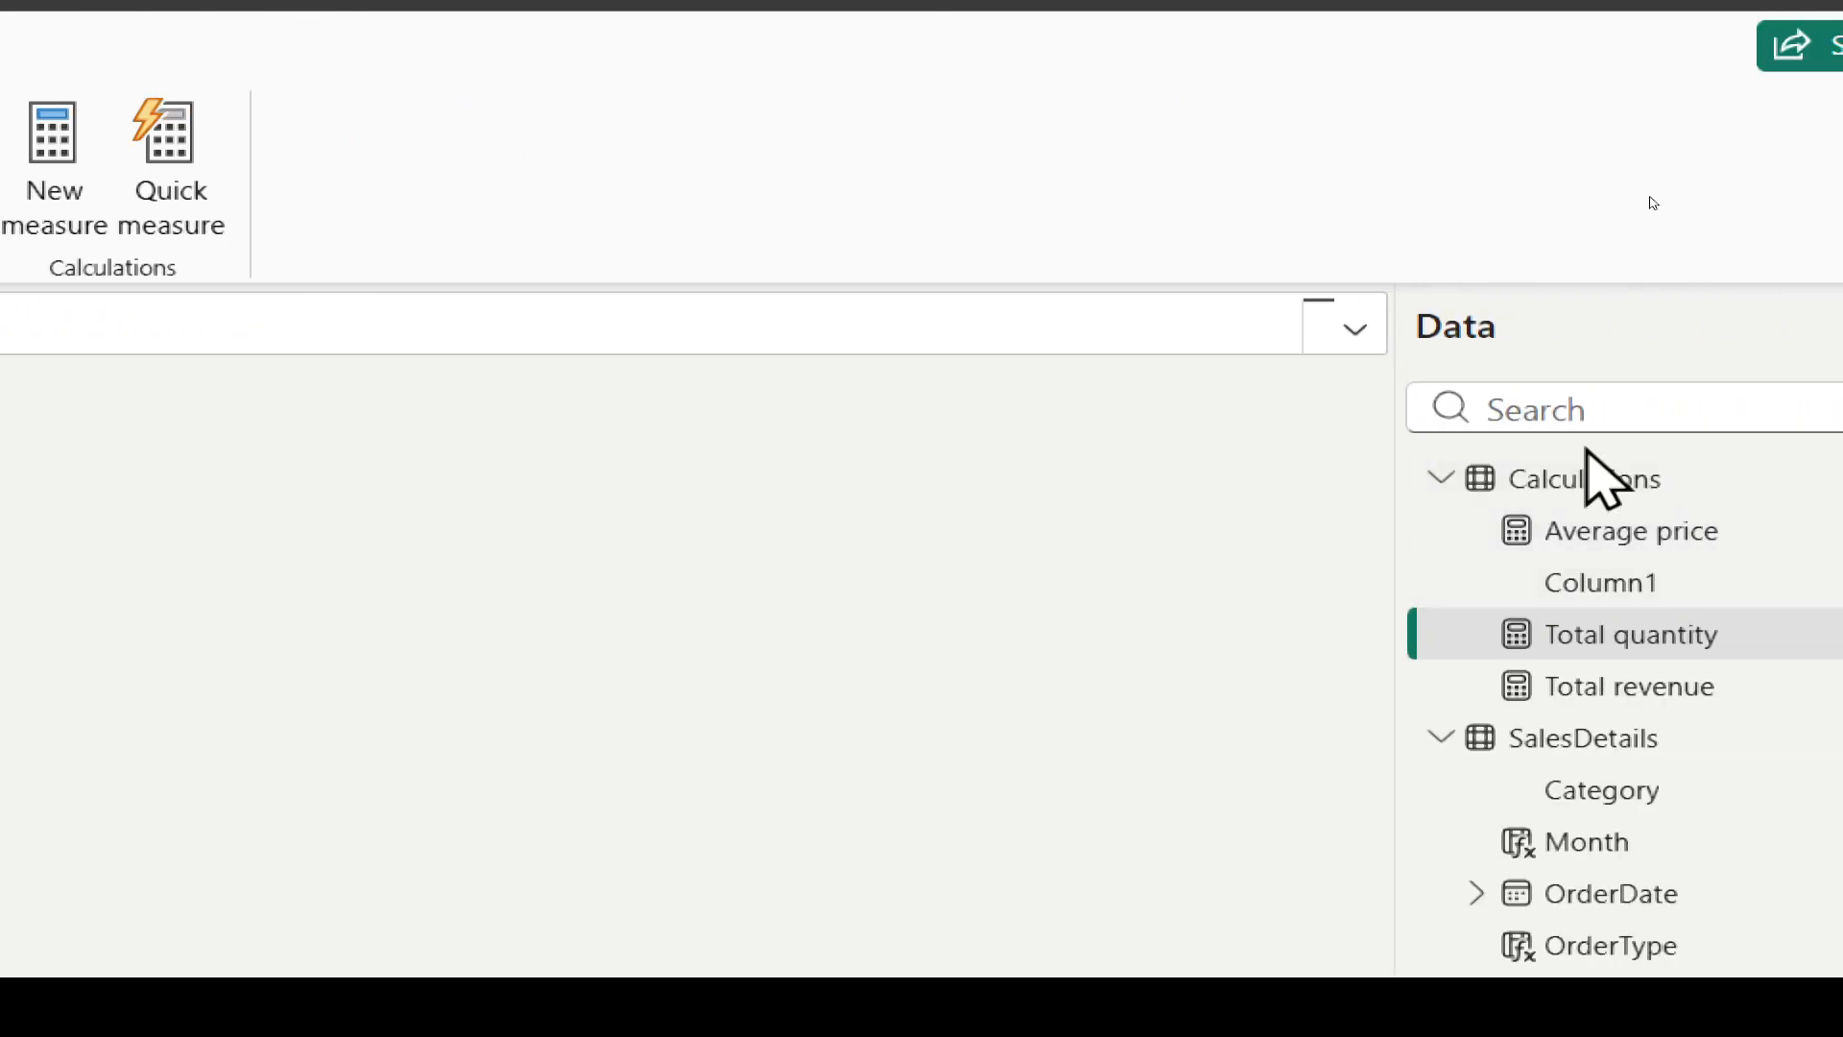
Step: Select the Calculations table, and switch from the table view to the report view
left_click(1582, 482)
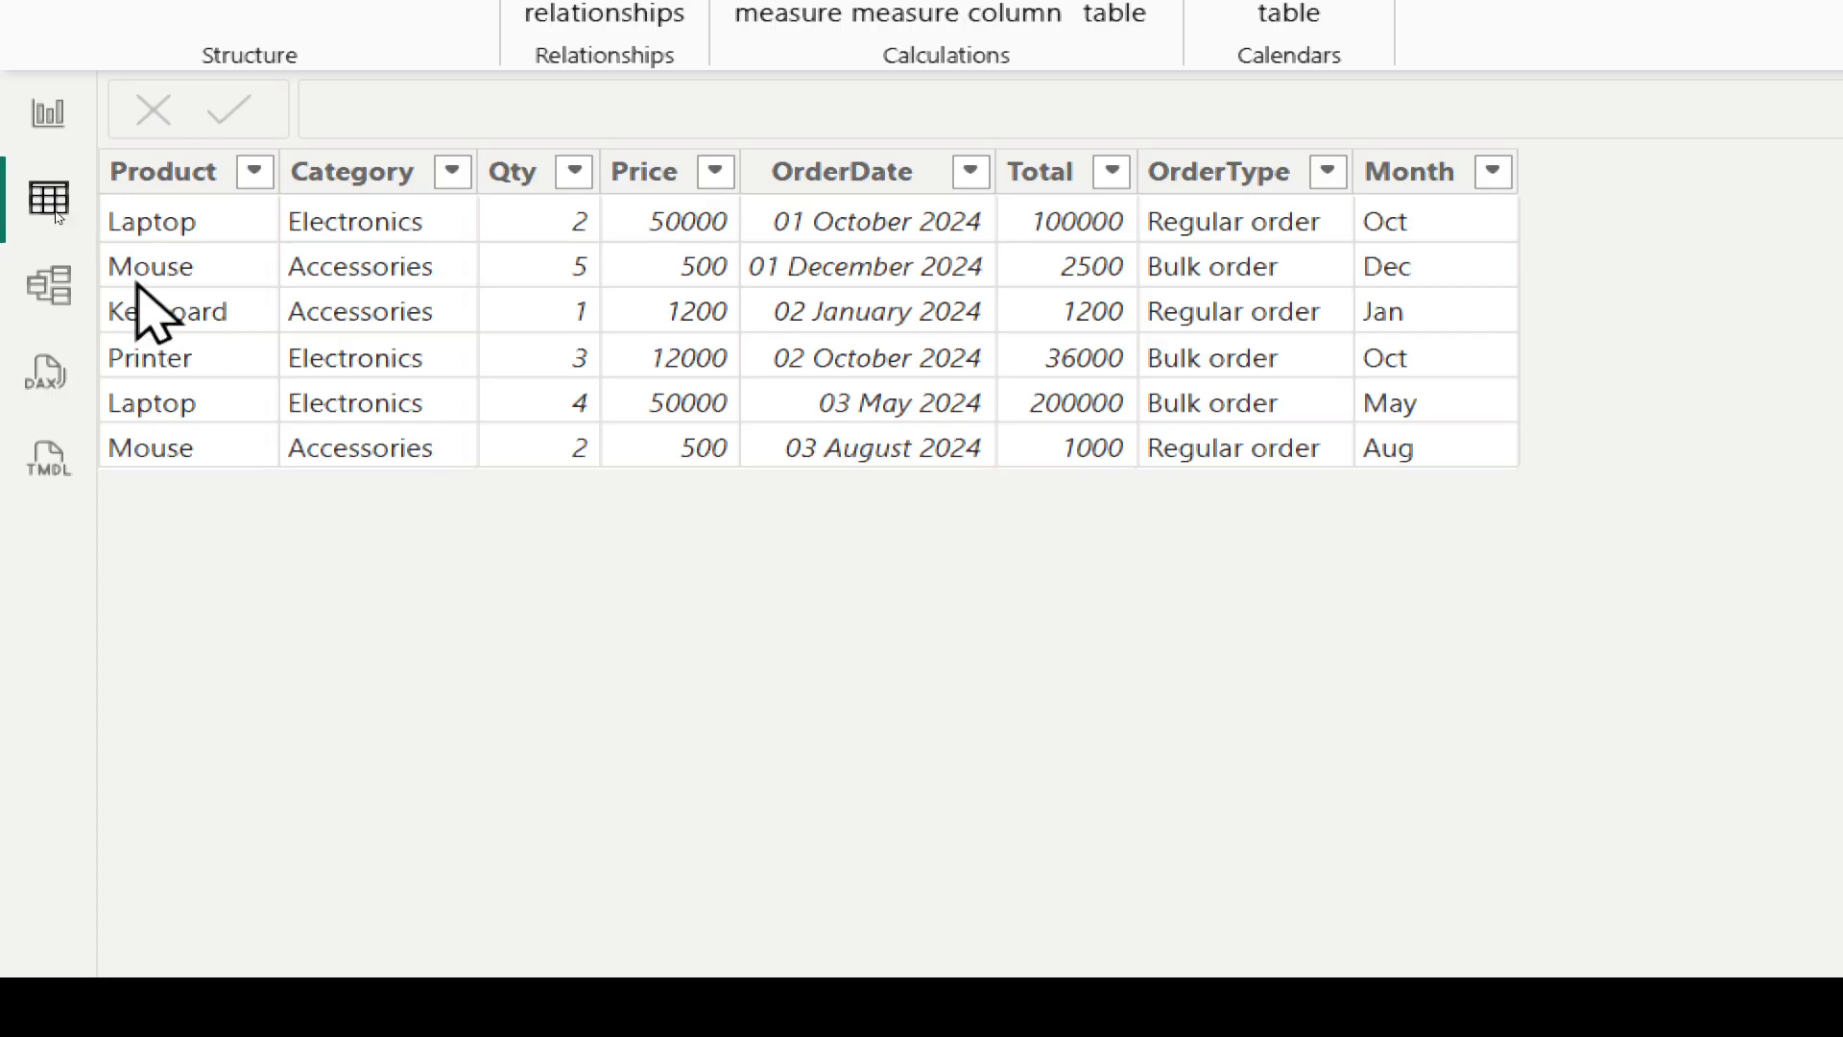
left_click(48, 113)
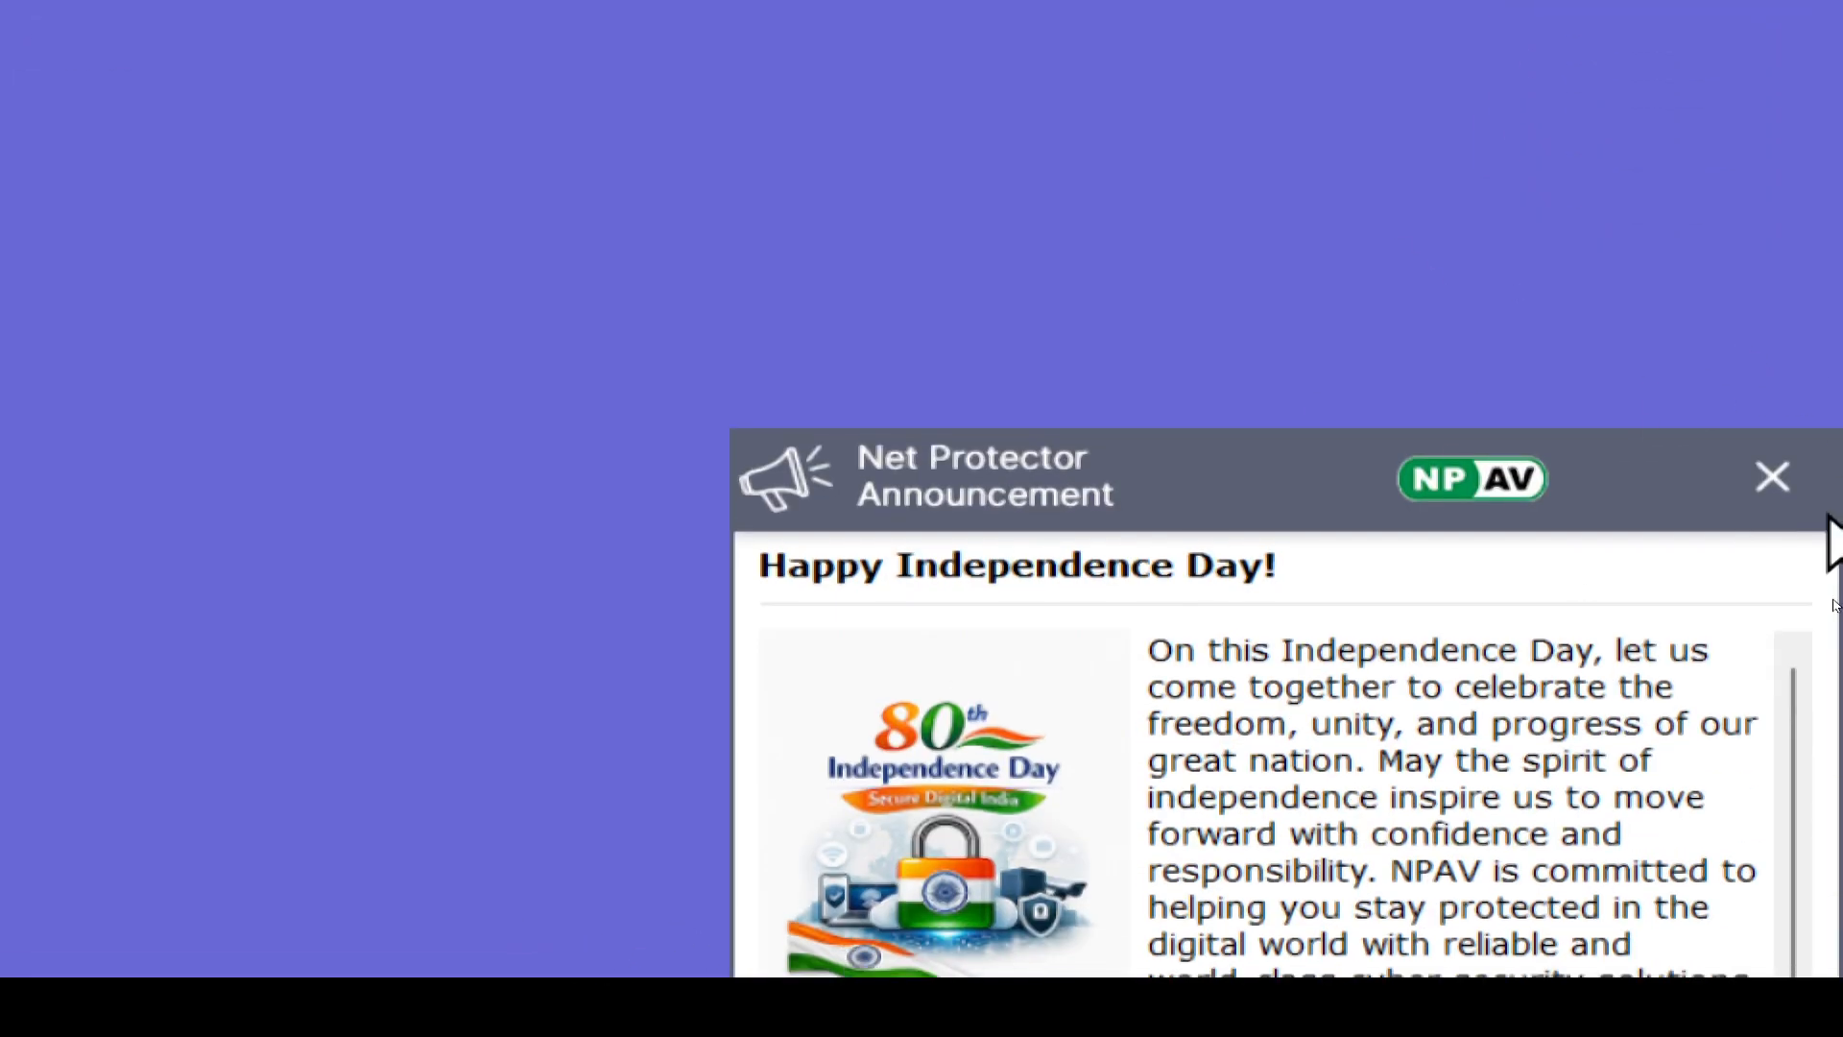
Step: Dismiss the Net Protector announcement with Remind Later, and open the assignment image to read the Part C: Comparison tasks
left_click(1773, 477)
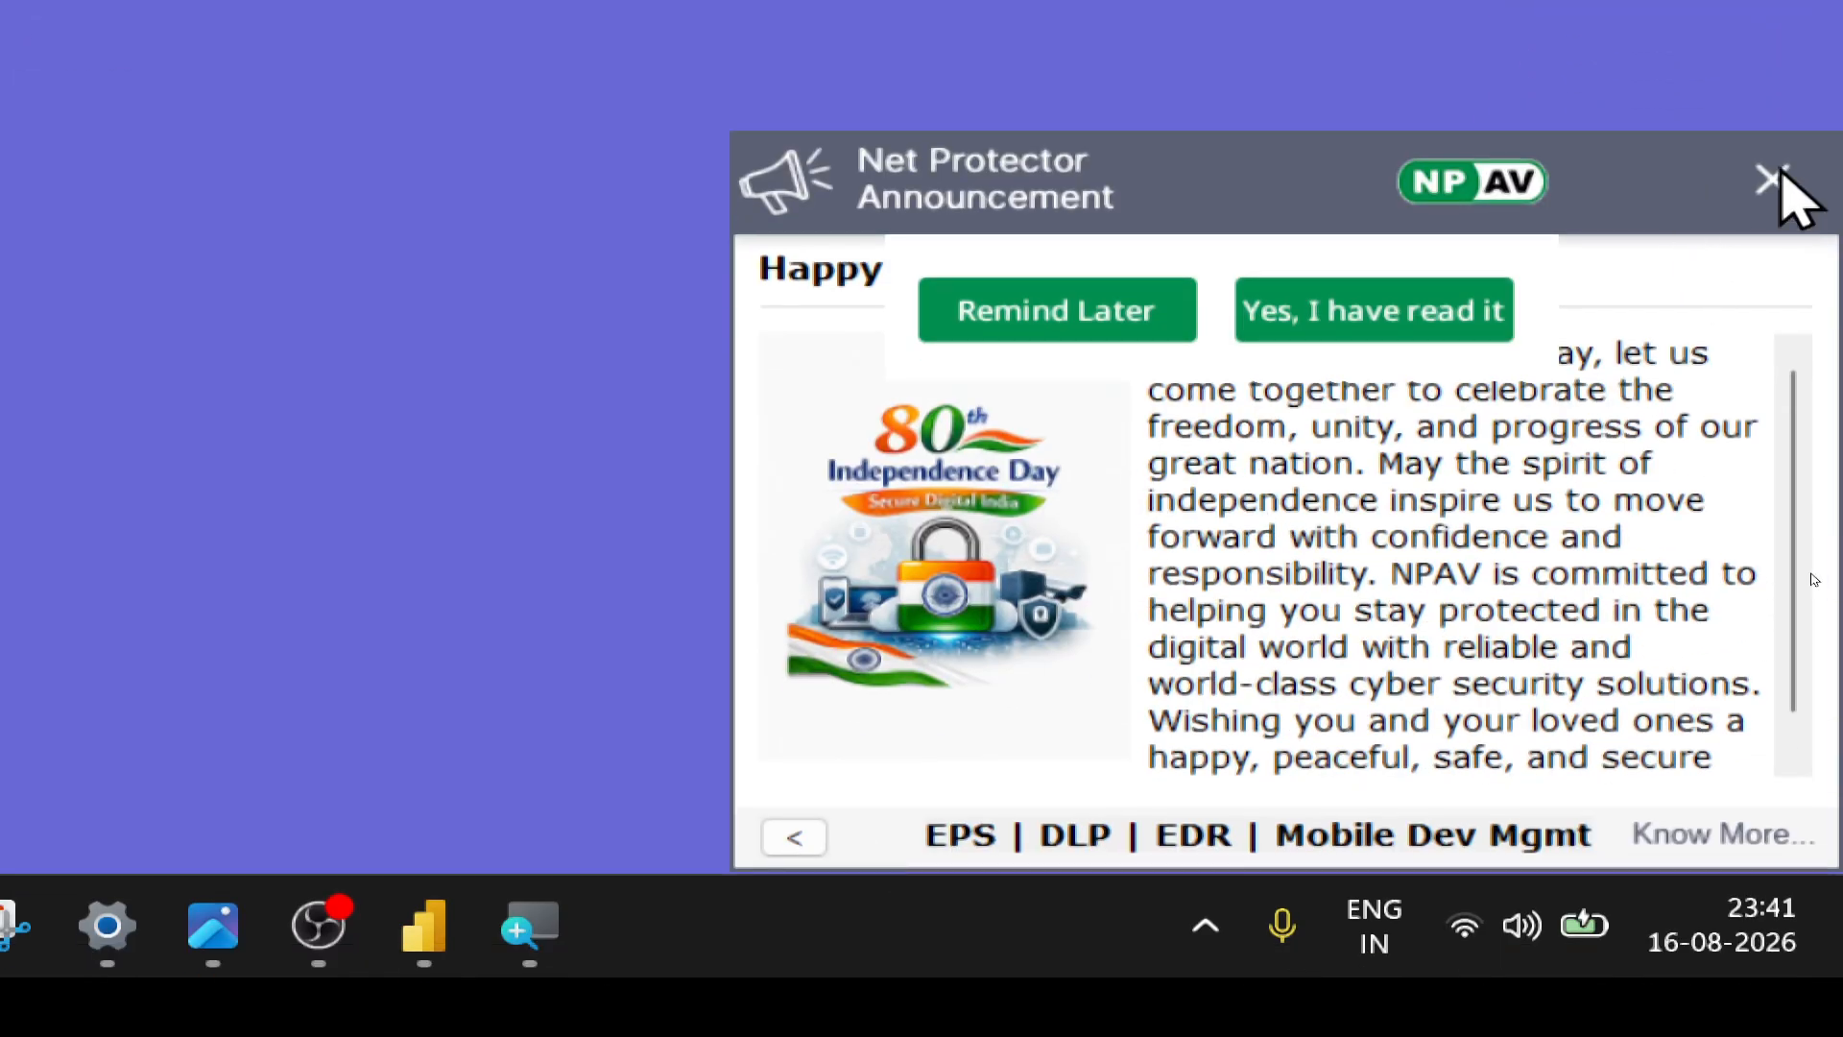
left_click(1084, 303)
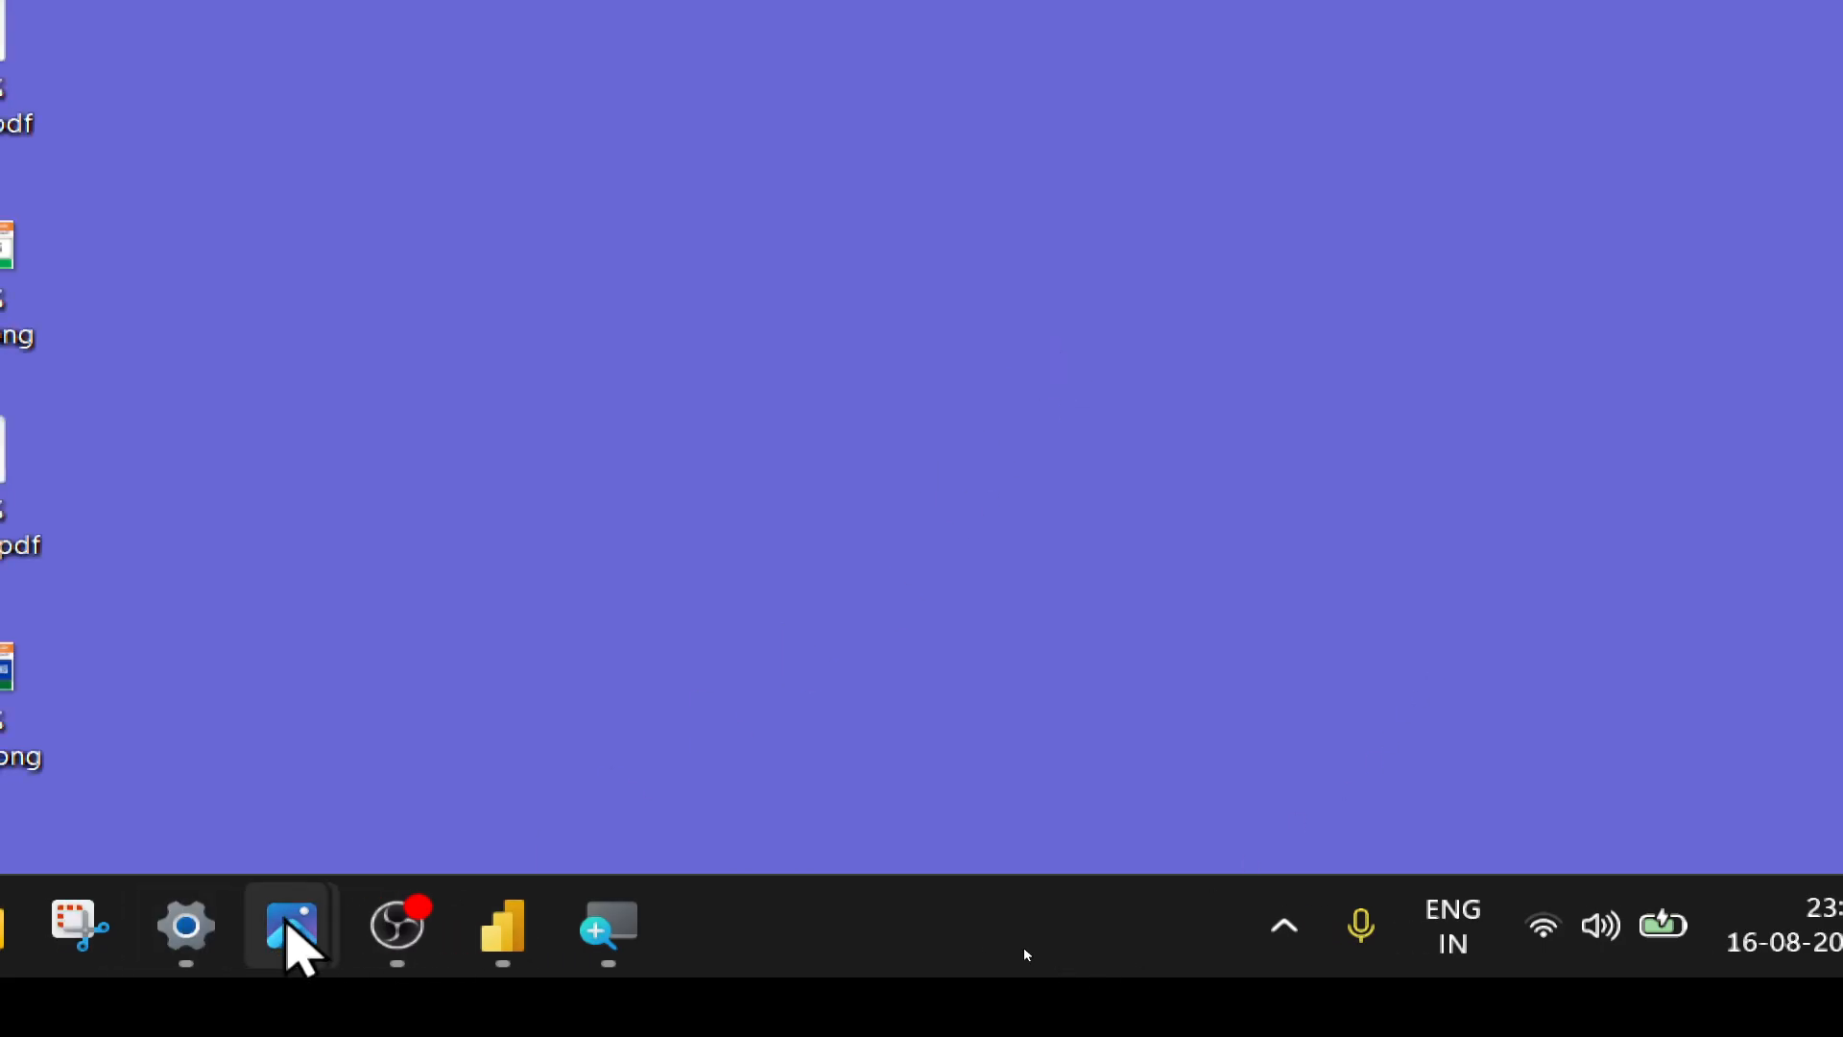
left_click(291, 927)
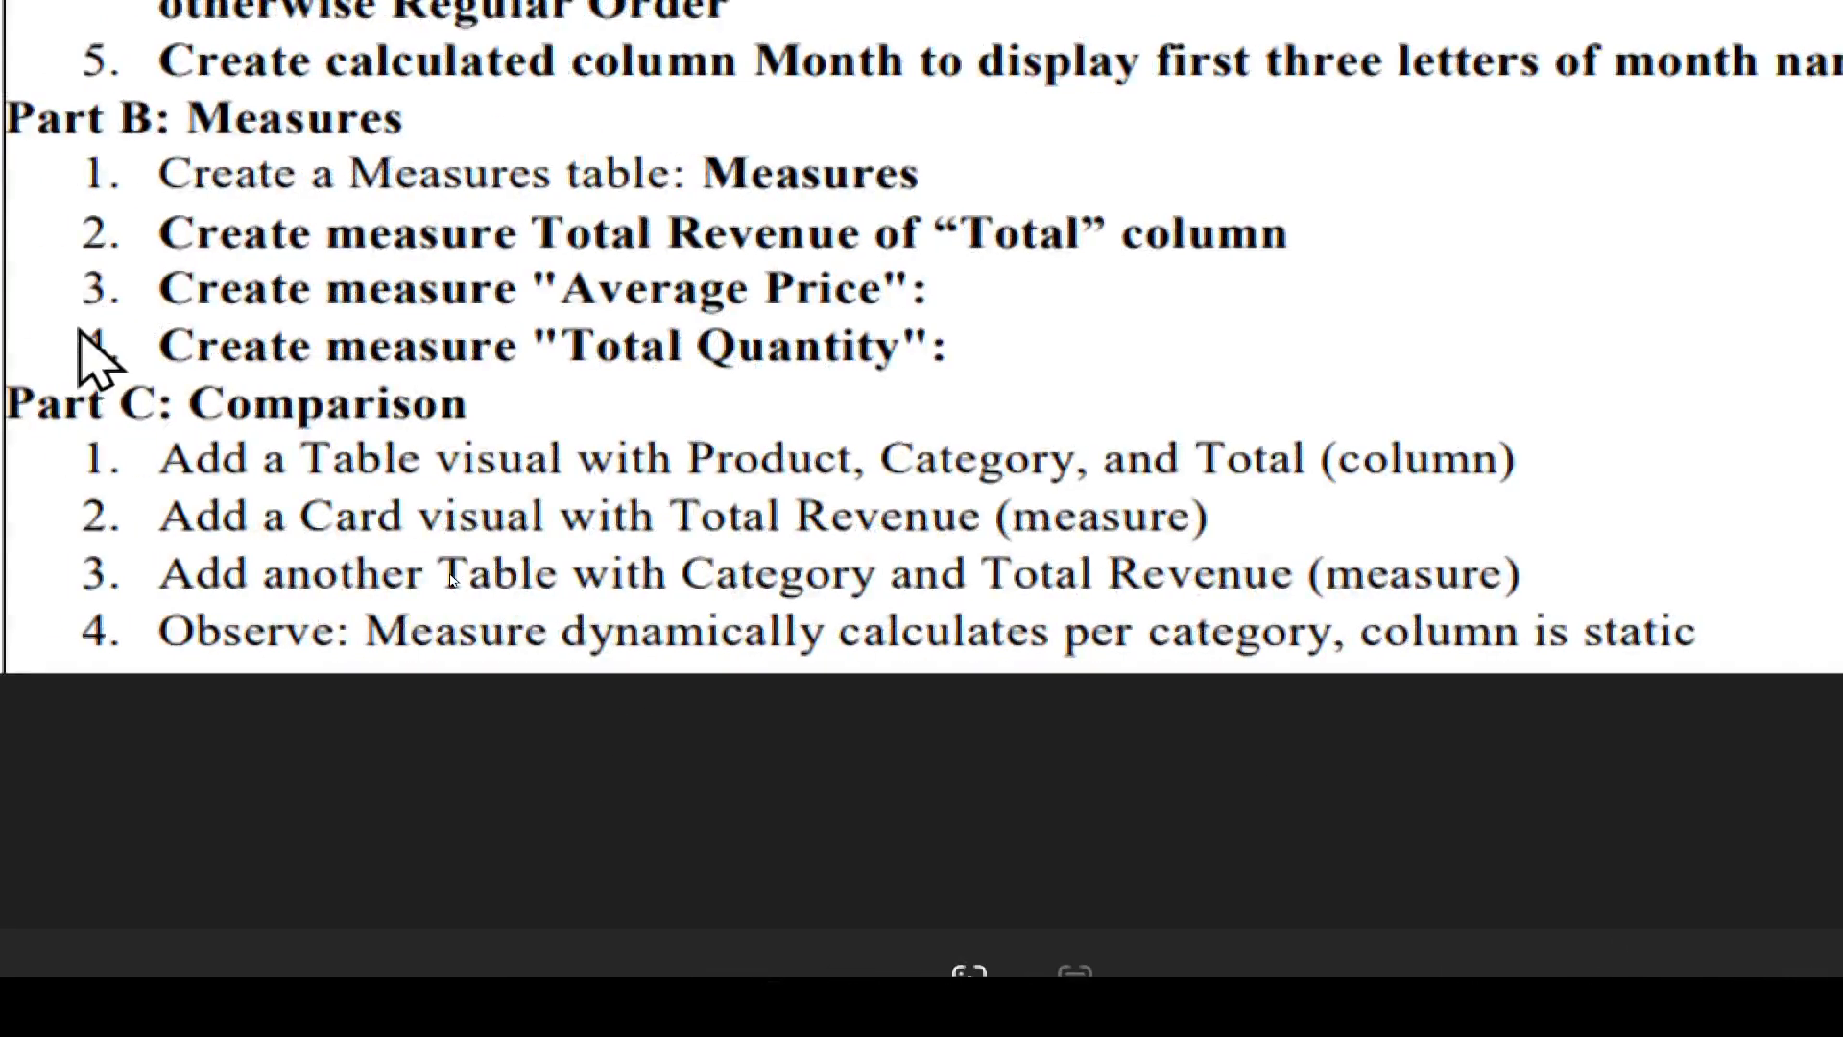
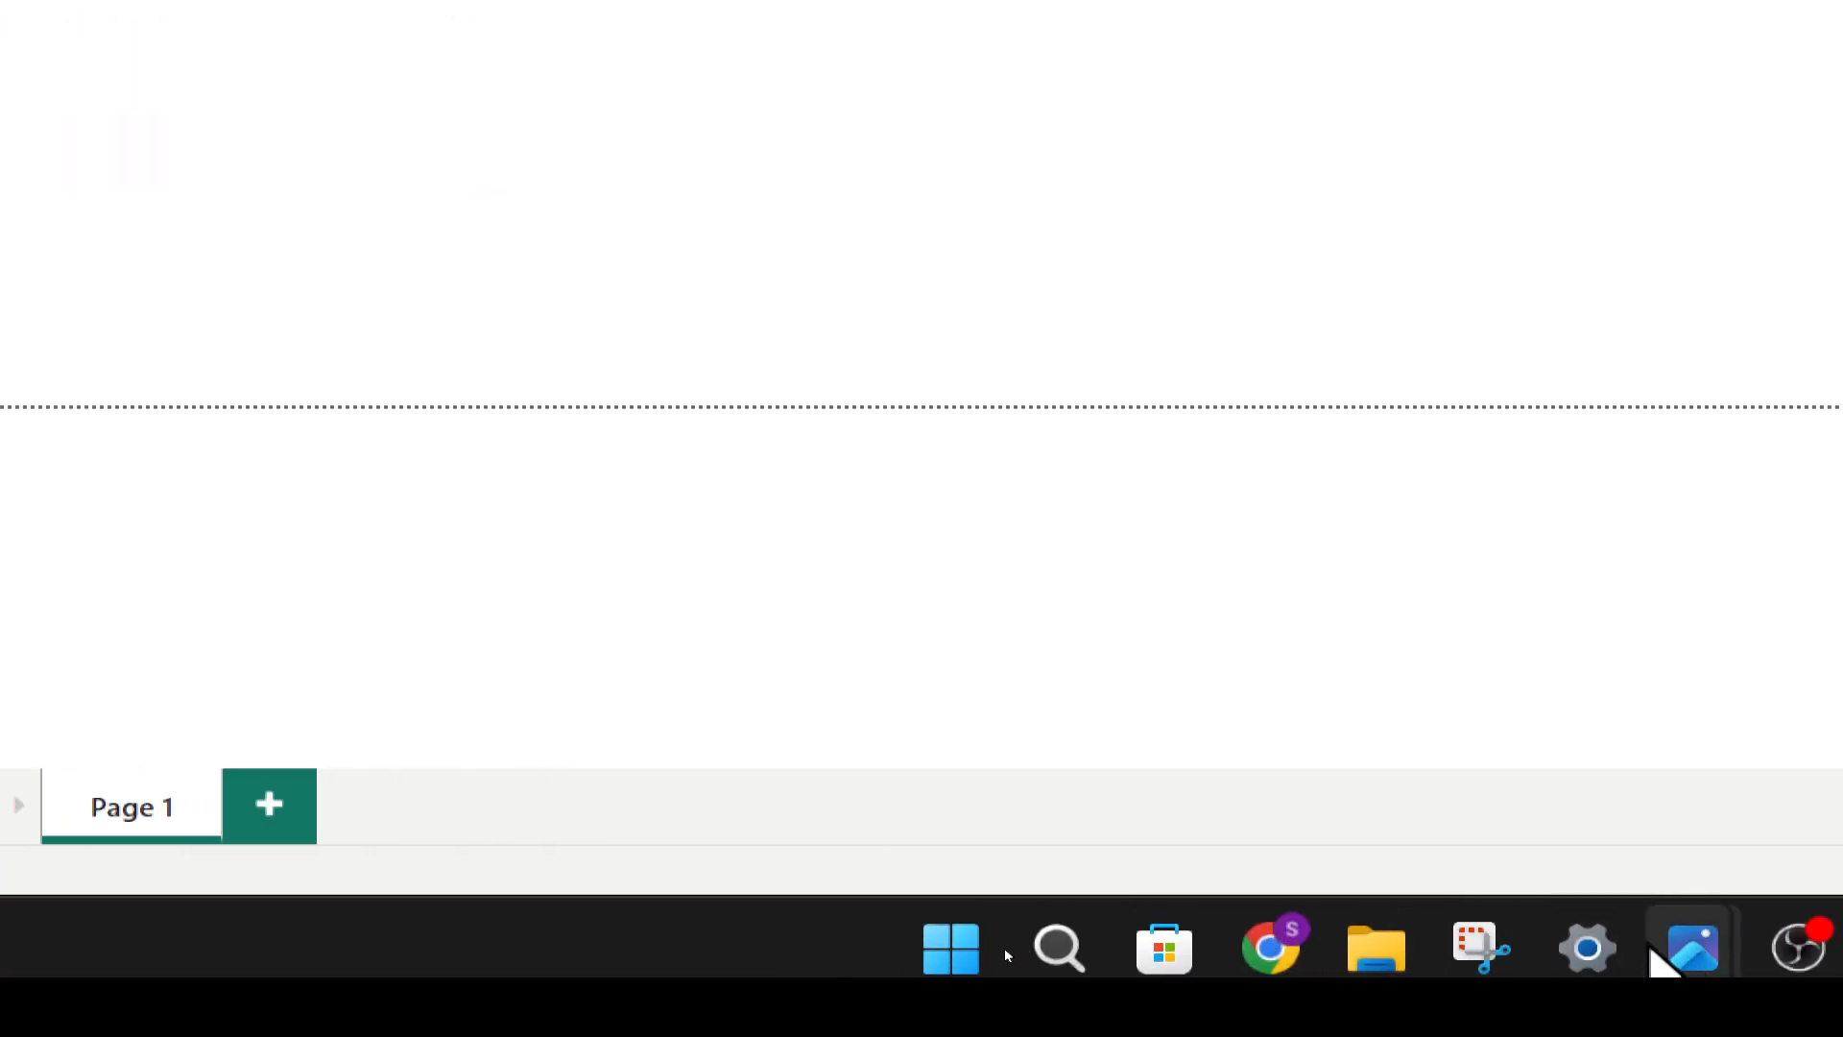
Step: Recheck Part C in the assignment image, return to the Power BI report, and place an empty Card visual beside the product table
left_click(1692, 950)
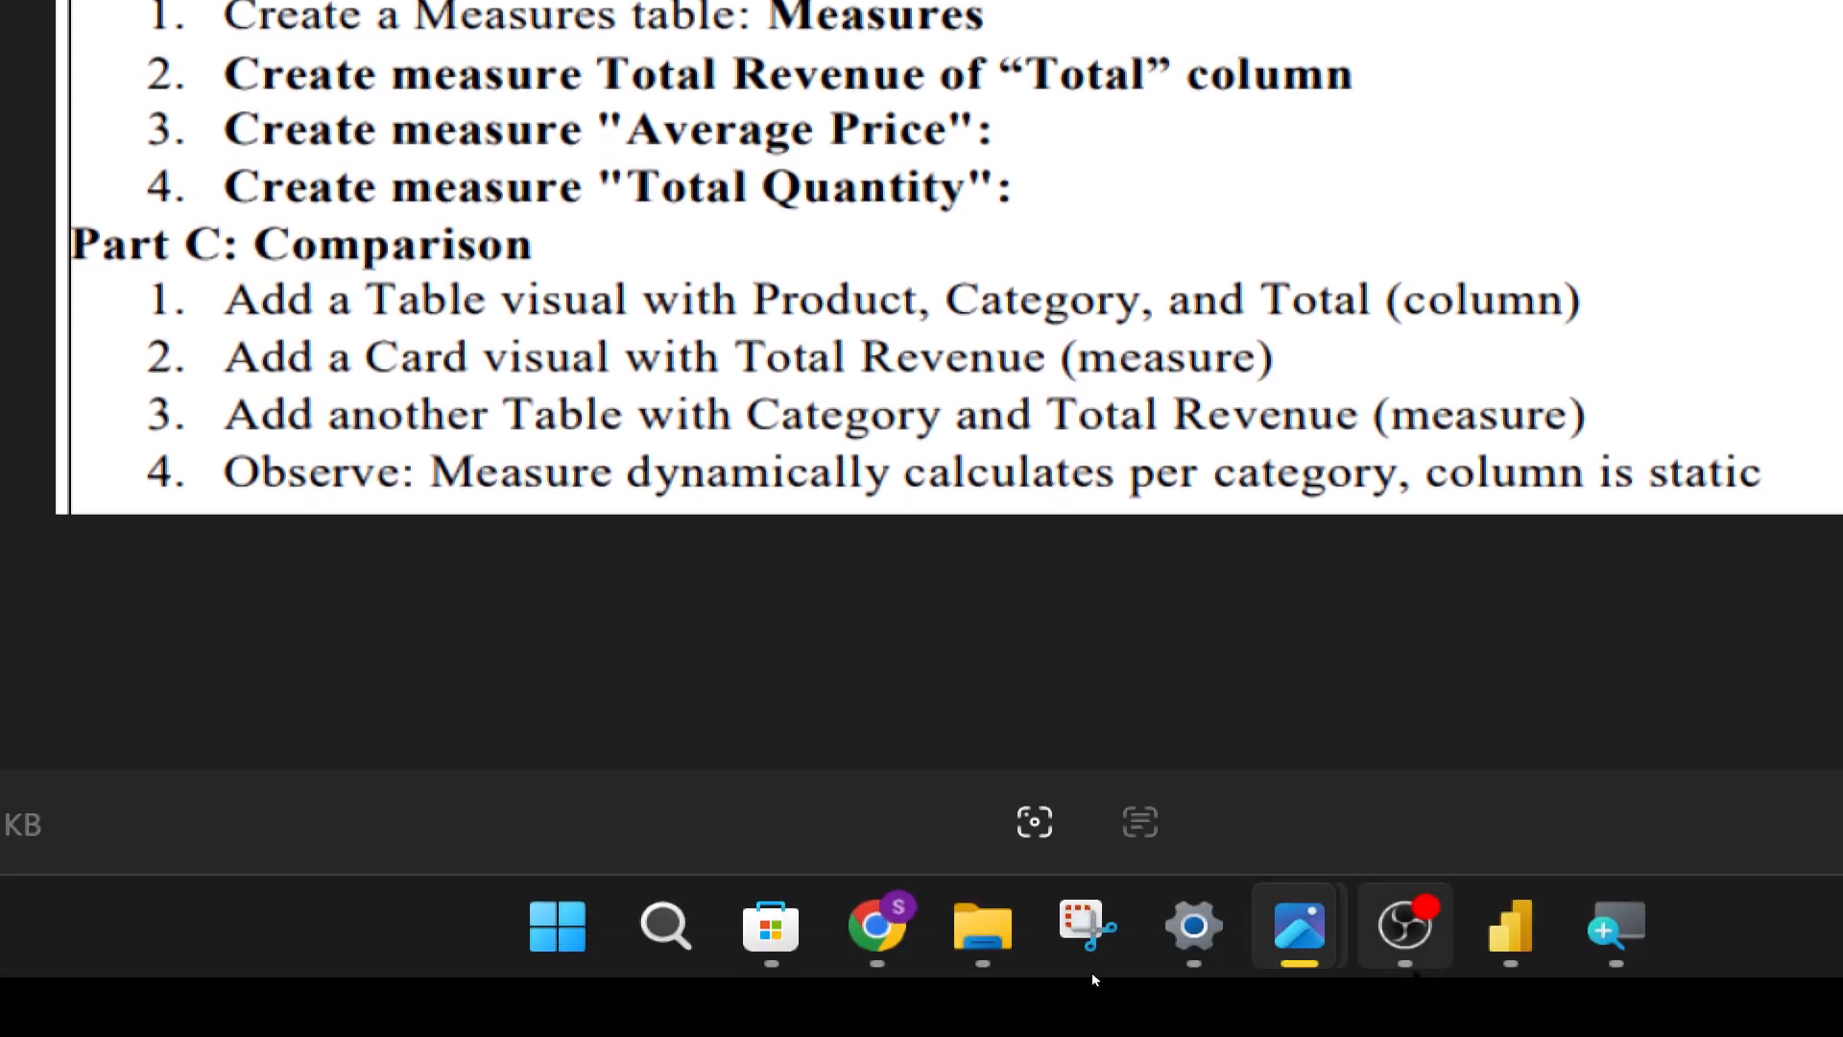
left_click(1512, 940)
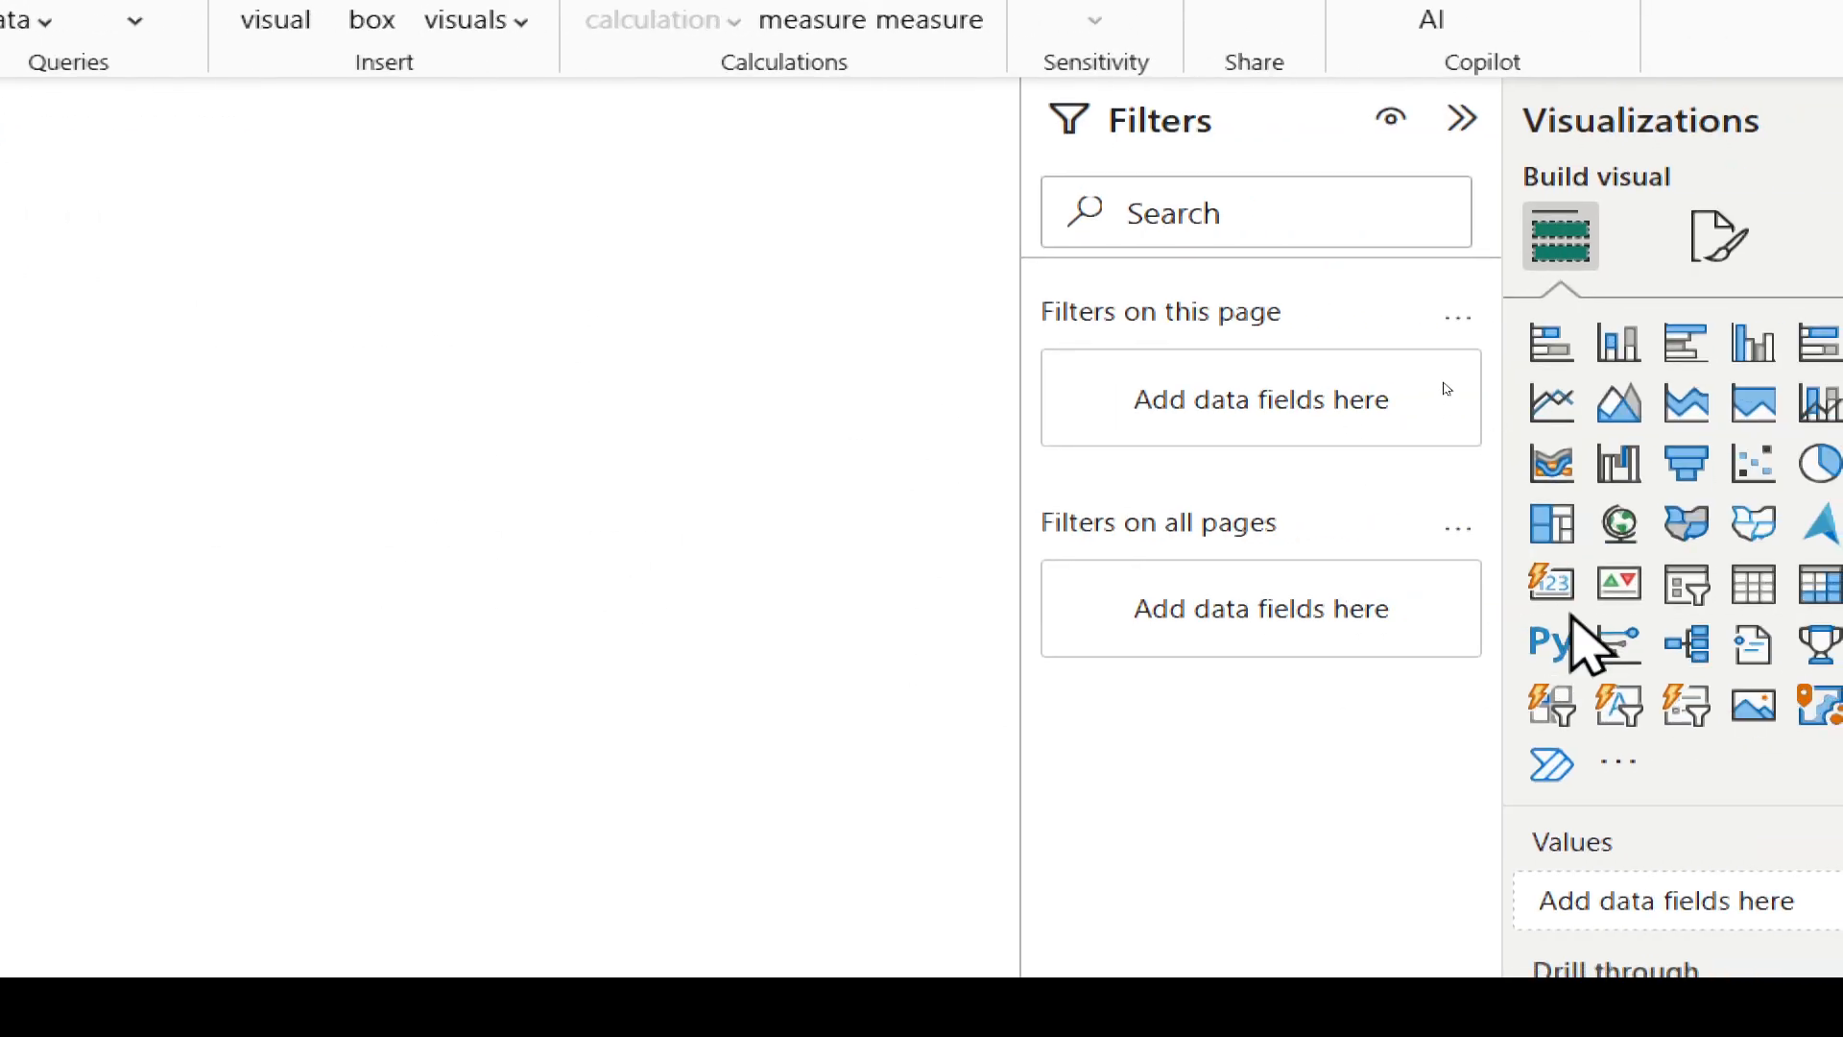
left_click(1572, 576)
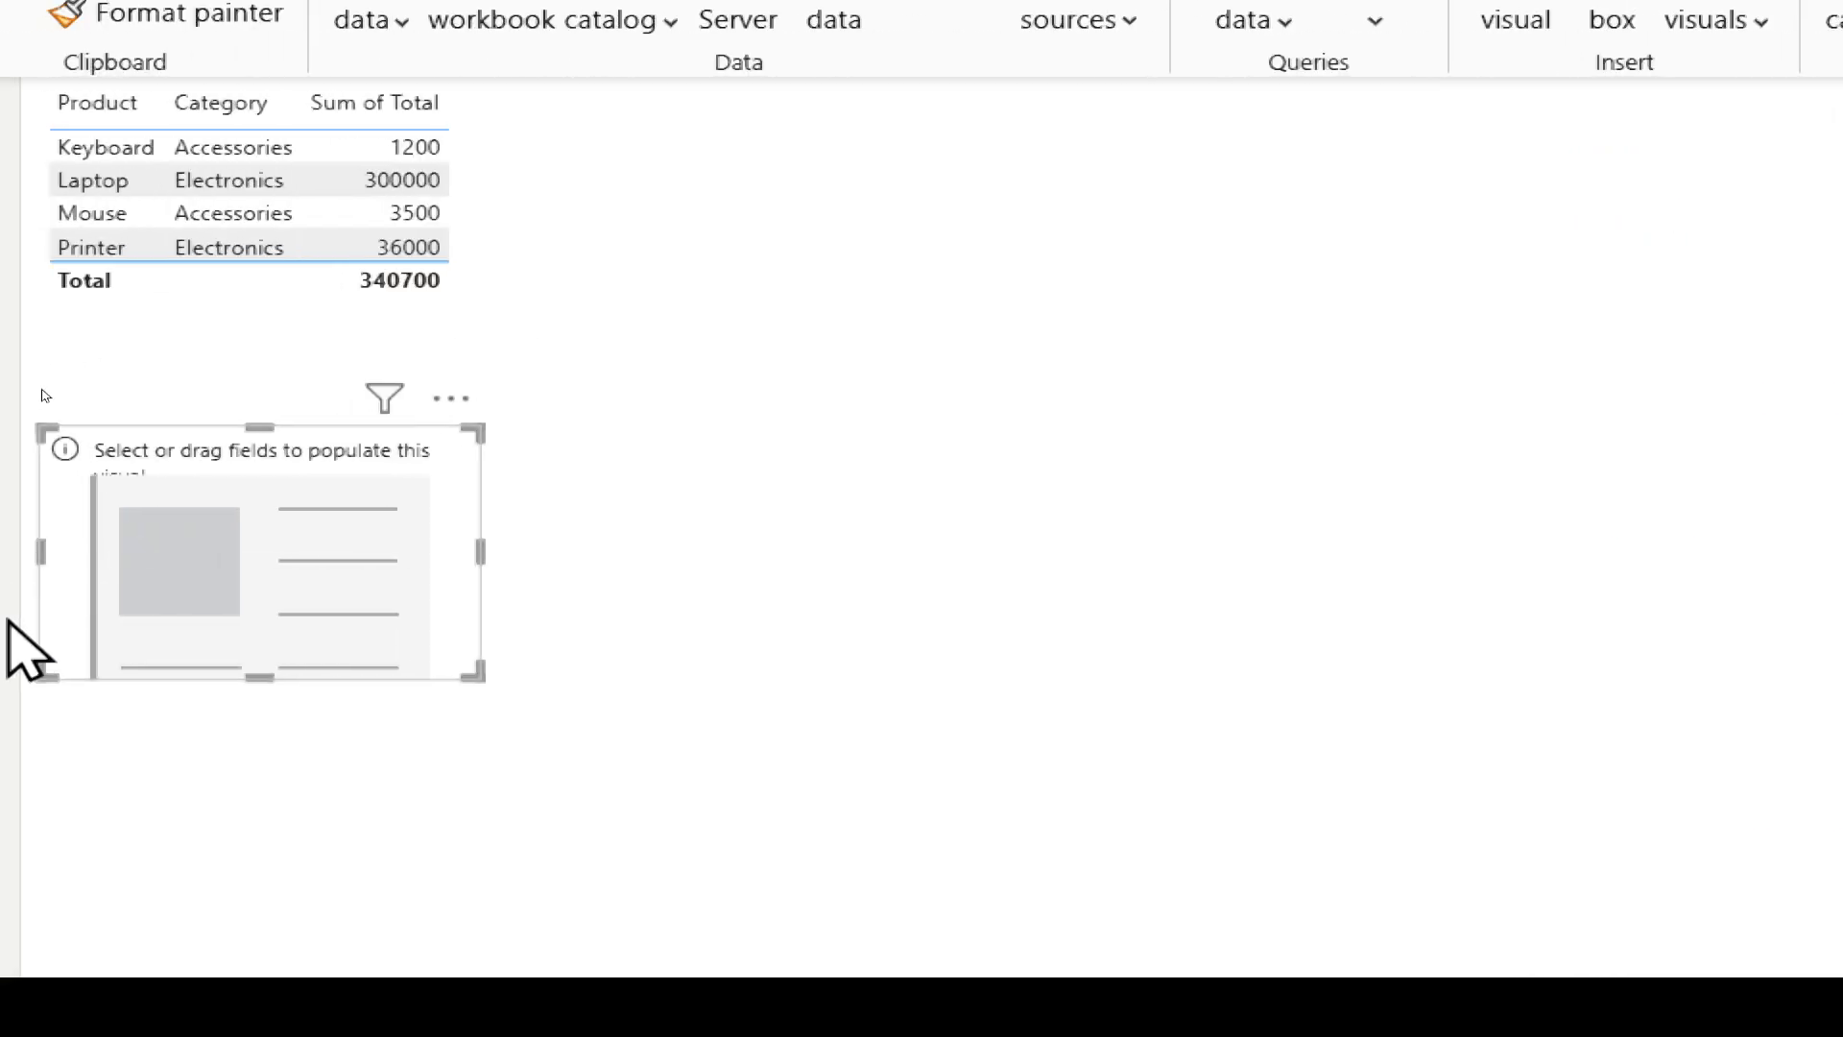
left_click_drag(254, 591, 763, 251)
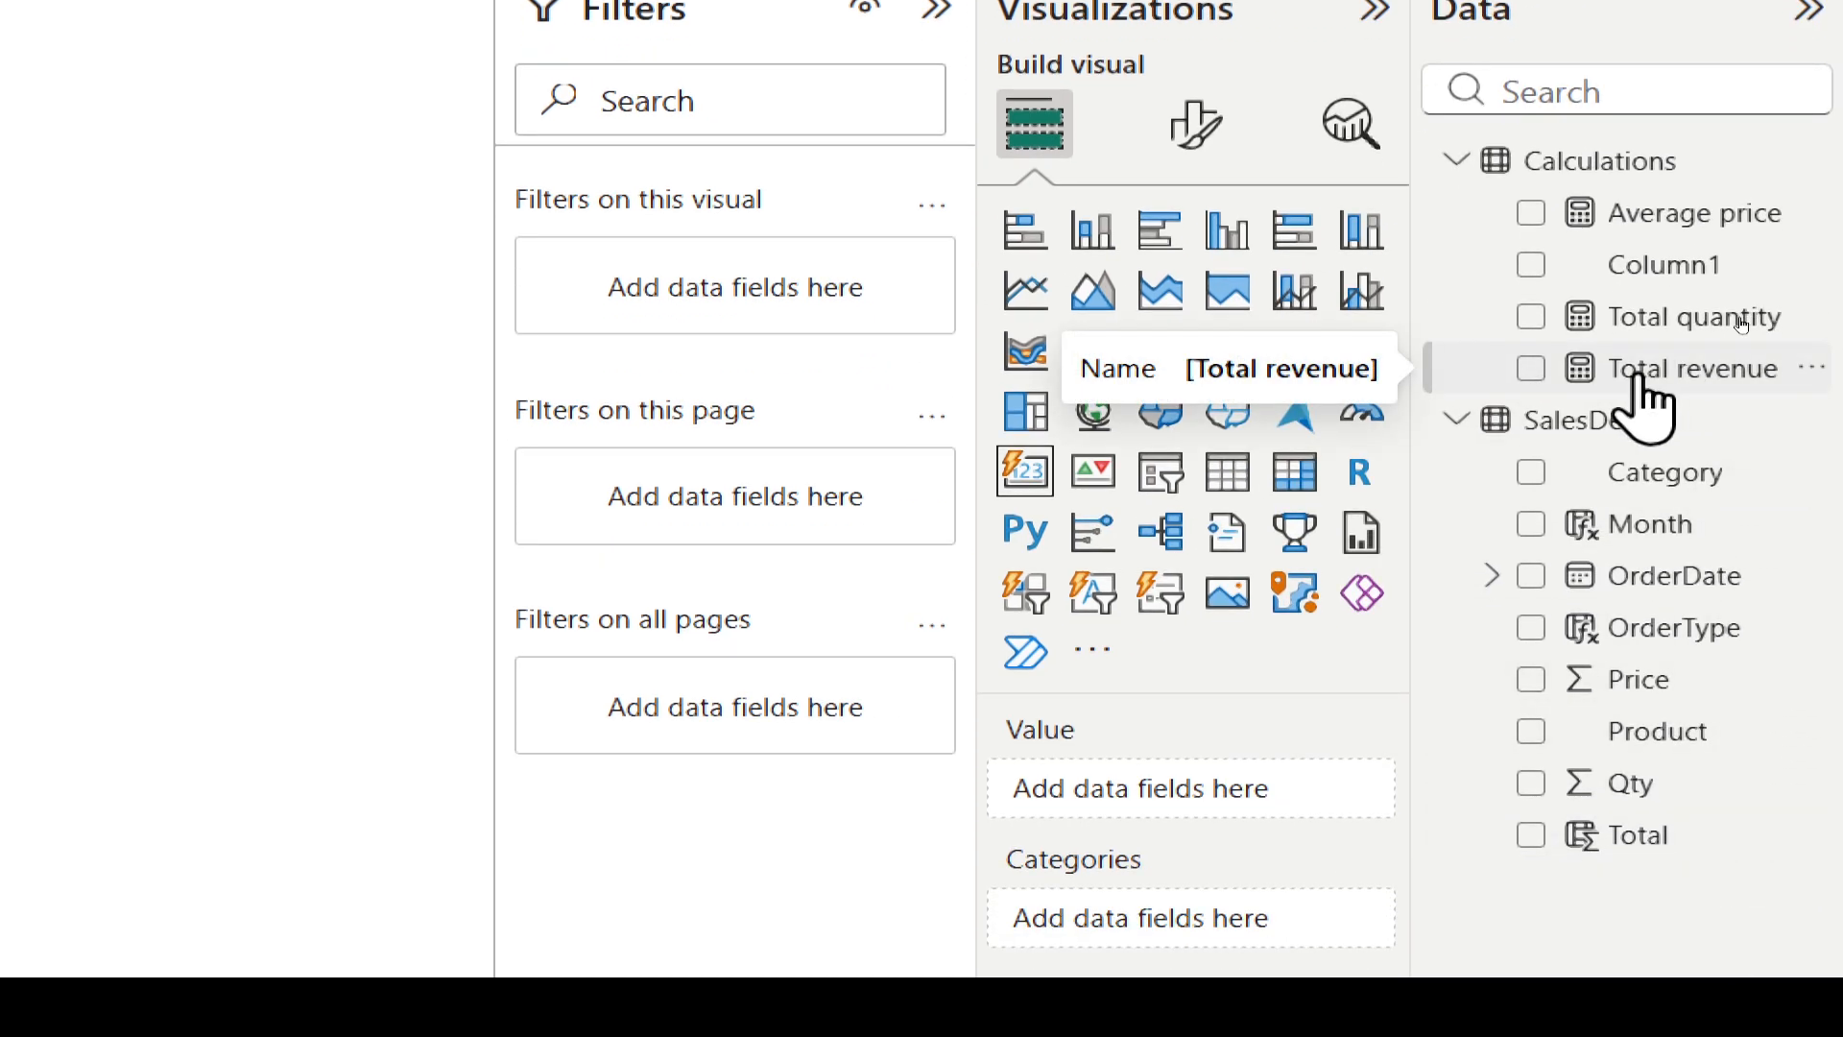
Step: Add the Total revenue measure to the empty Card visual beside the product table
left_click_drag(1639, 383, 0, 461)
left_click_drag(141, 447, 286, 65)
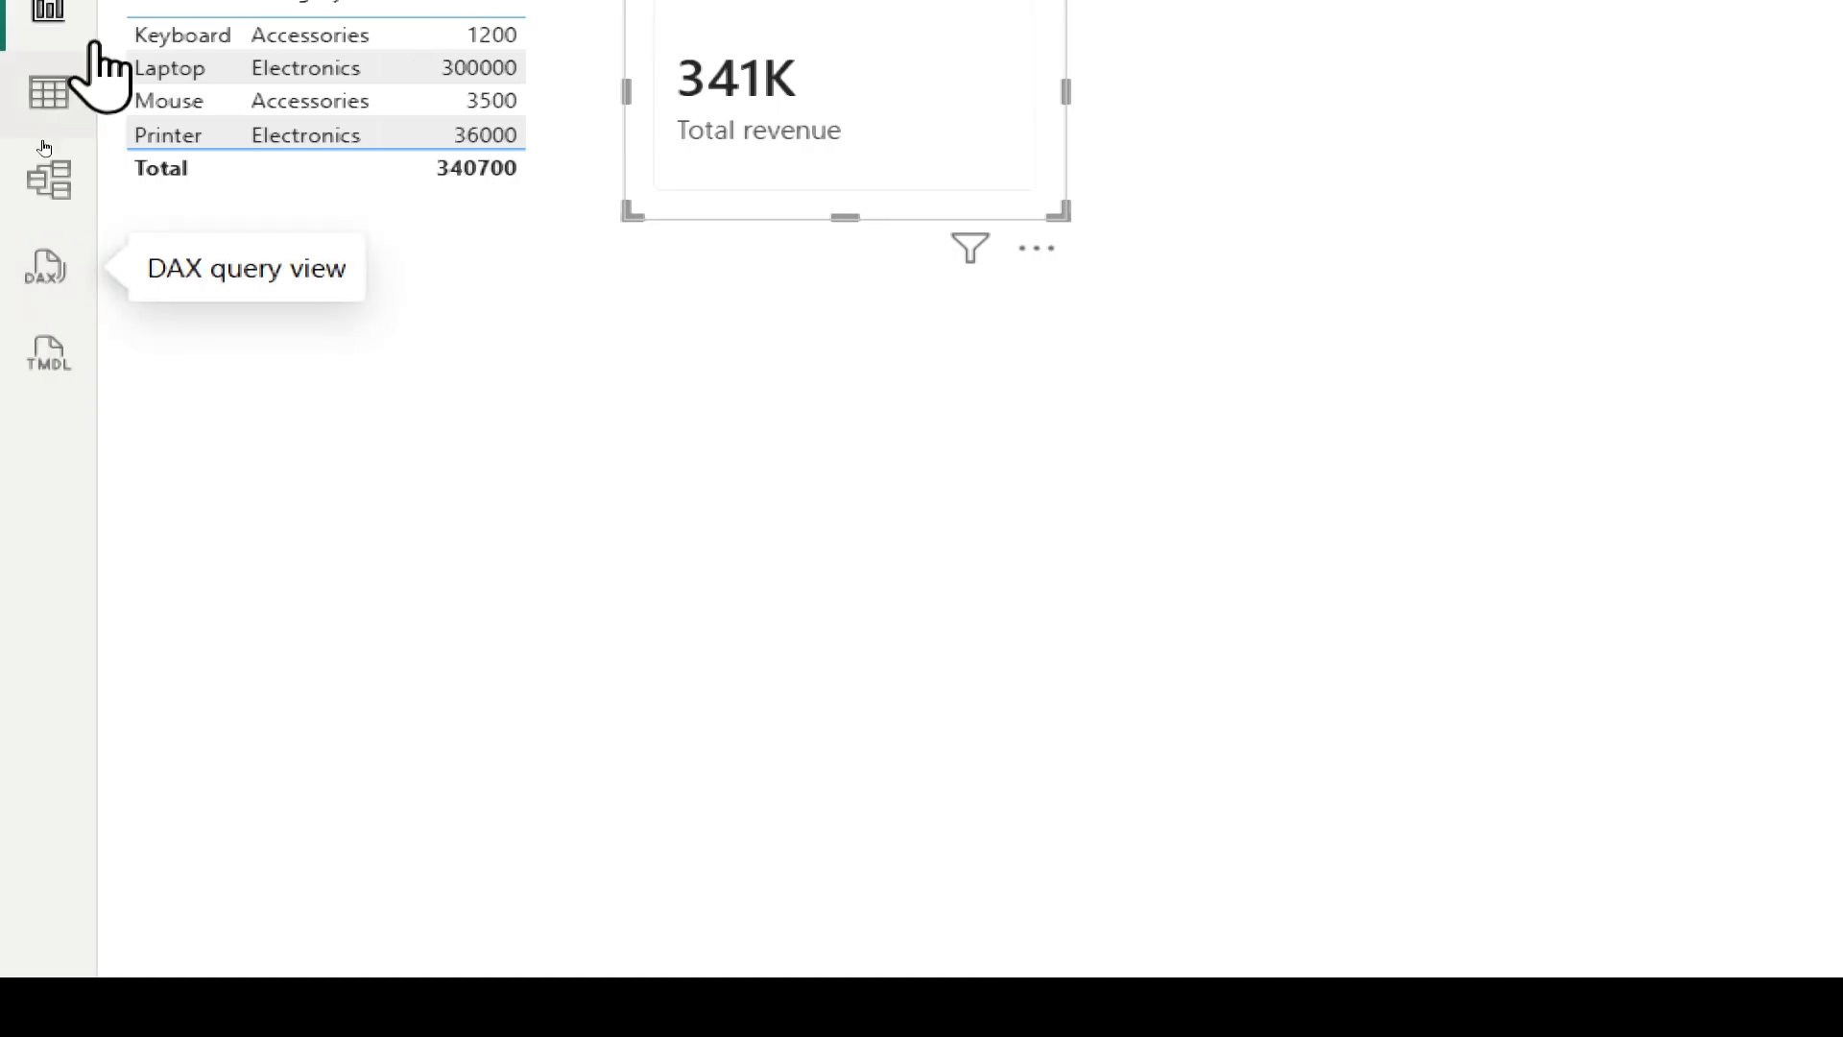
left_click(619, 640)
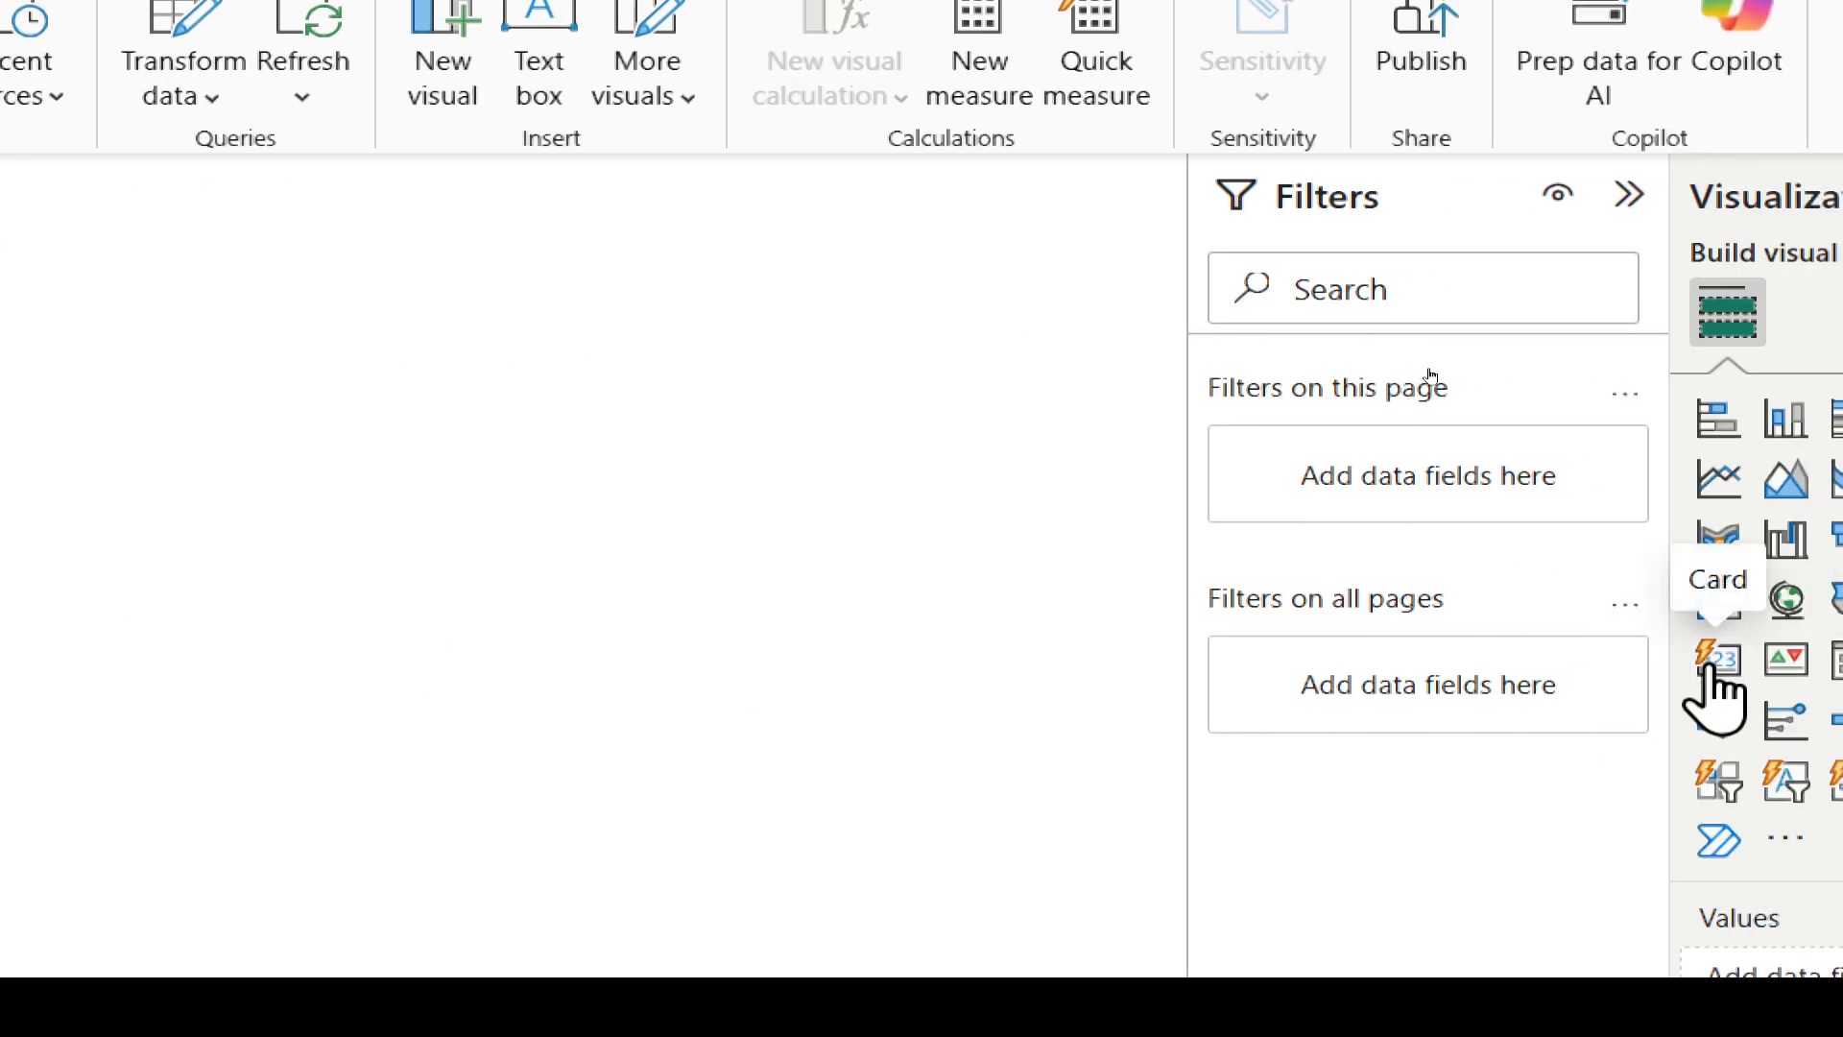
Step: Place a second Card visual directly below the product table and fill it with the Total quantity measure
left_click(1720, 687)
left_click_drag(265, 675, 344, 578)
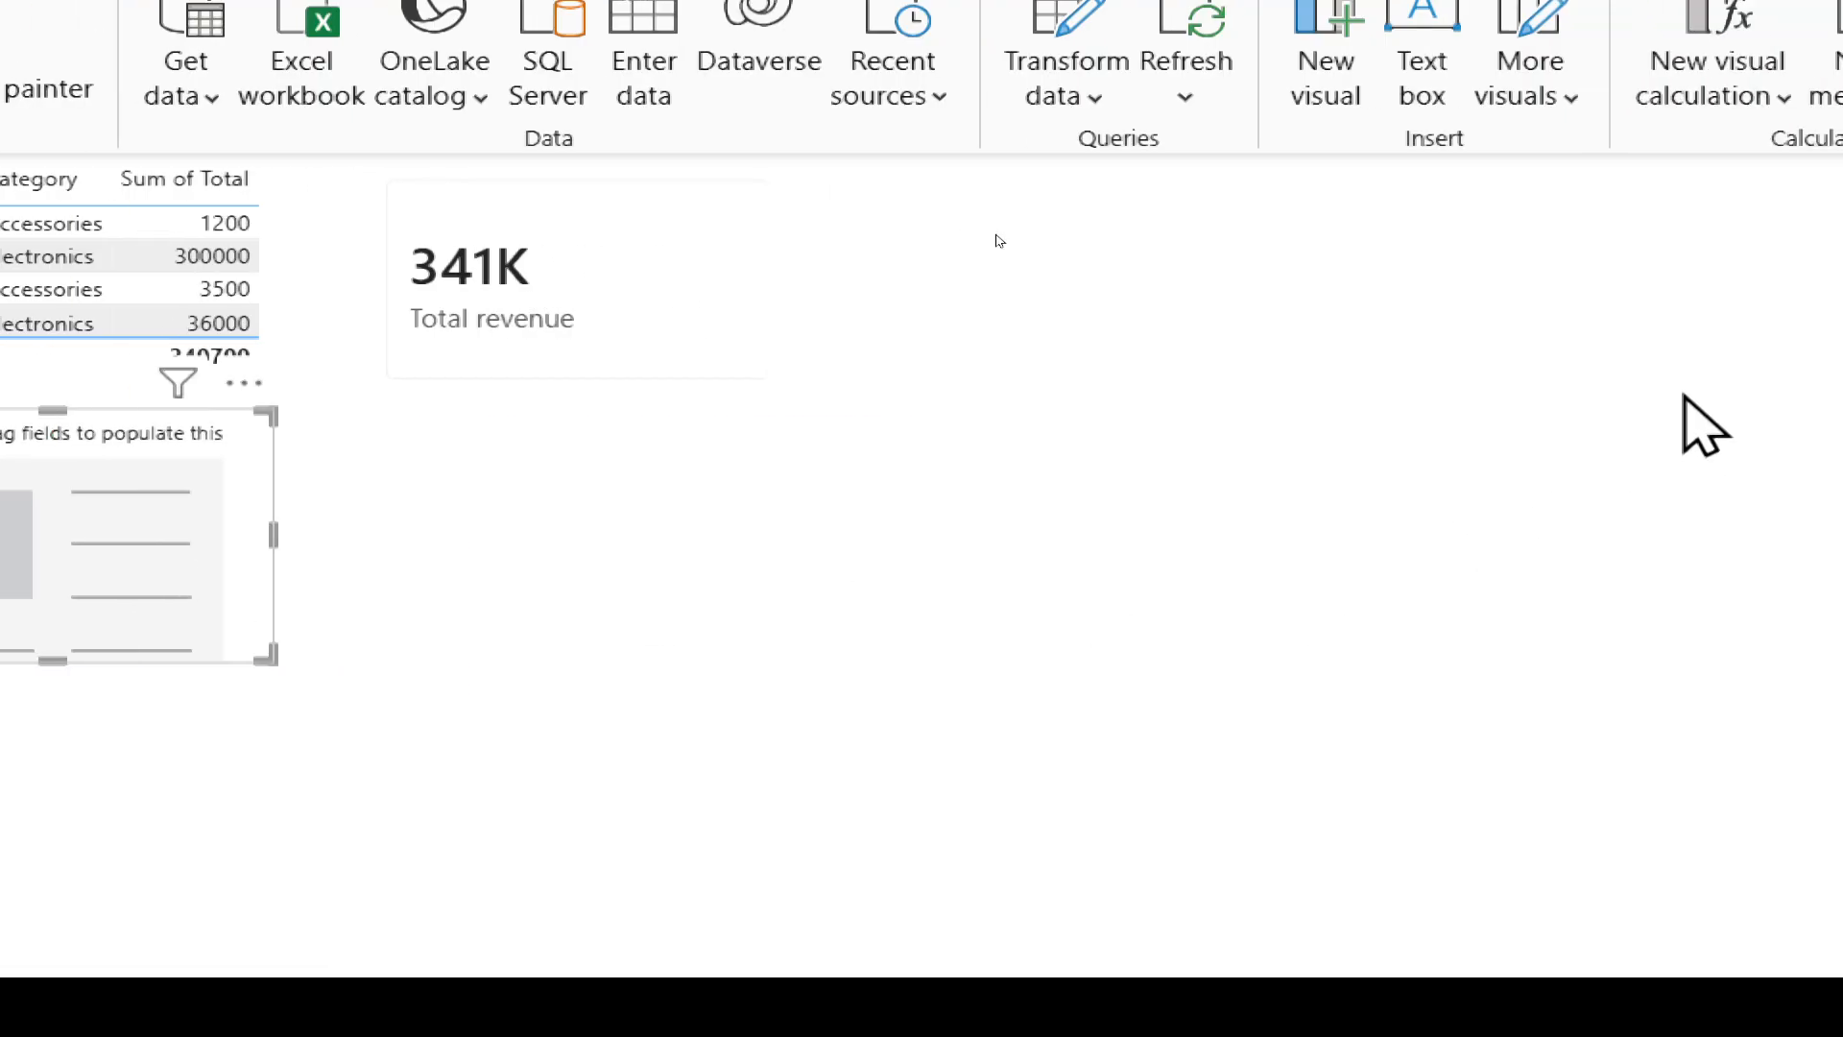
left_click_drag(1766, 505, 172, 589)
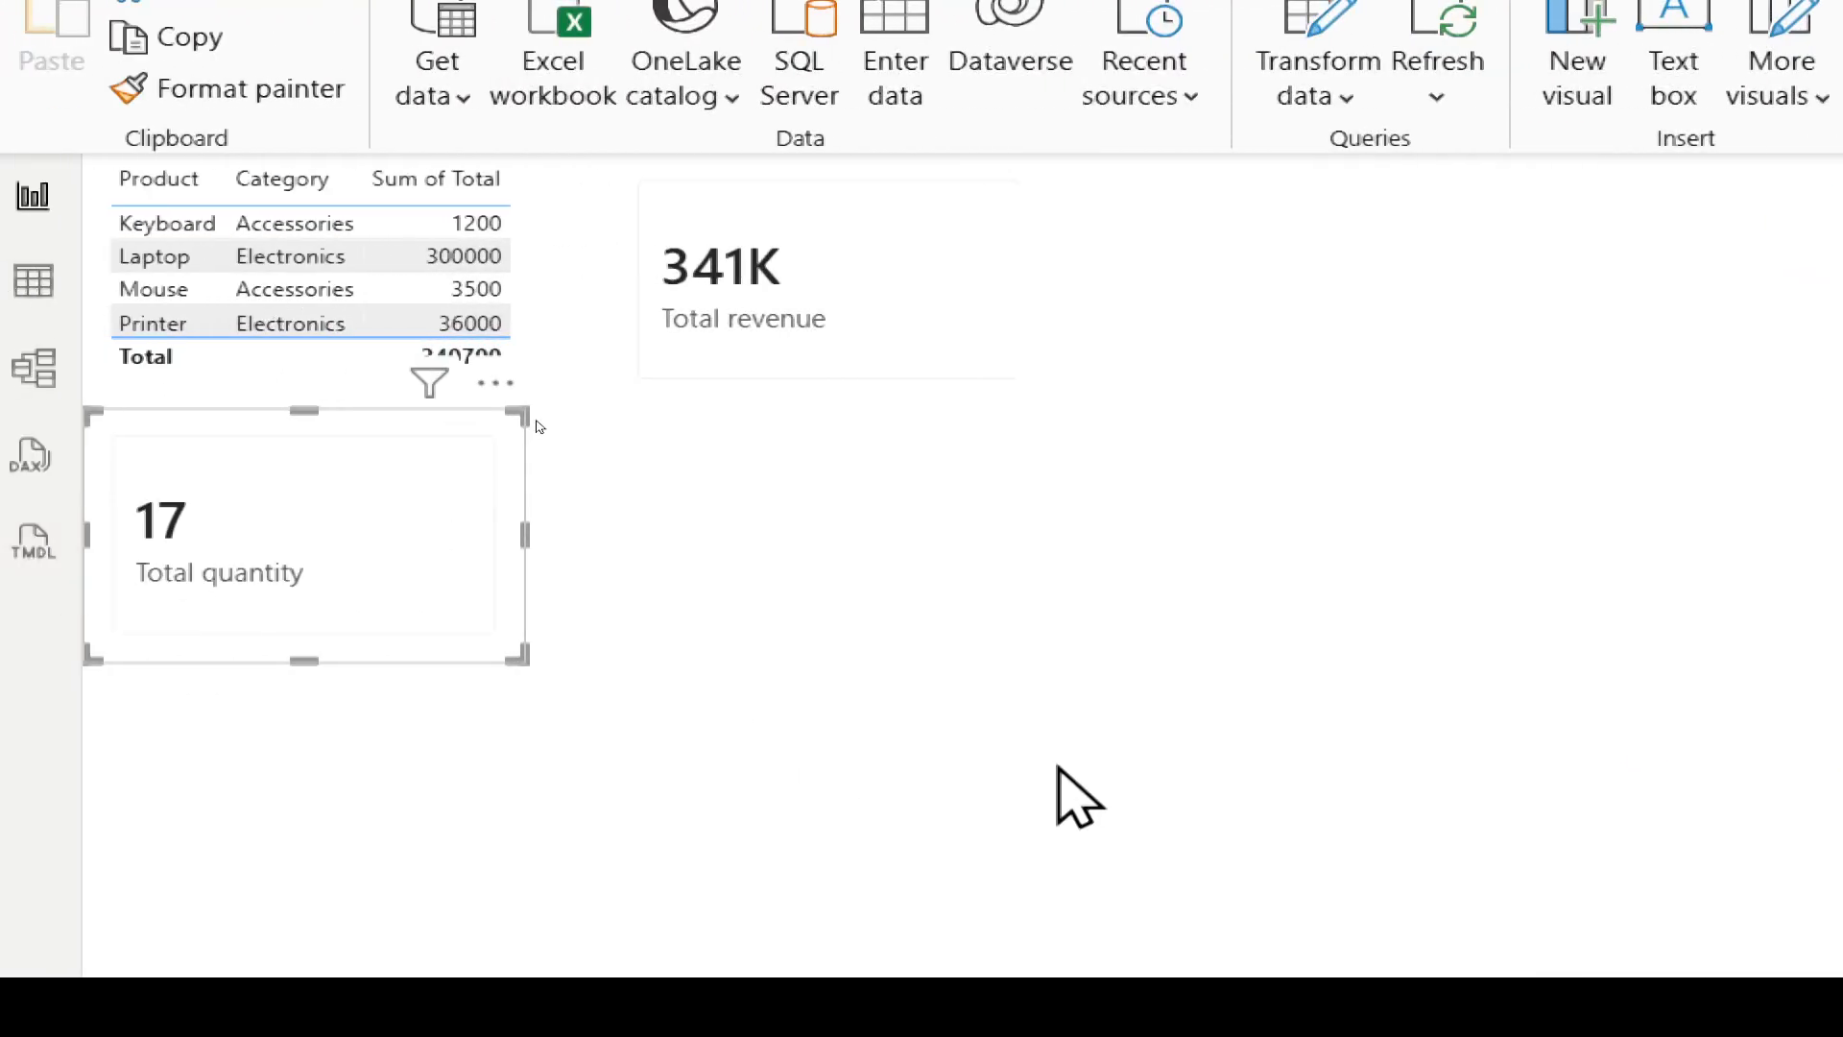
left_click(1057, 768)
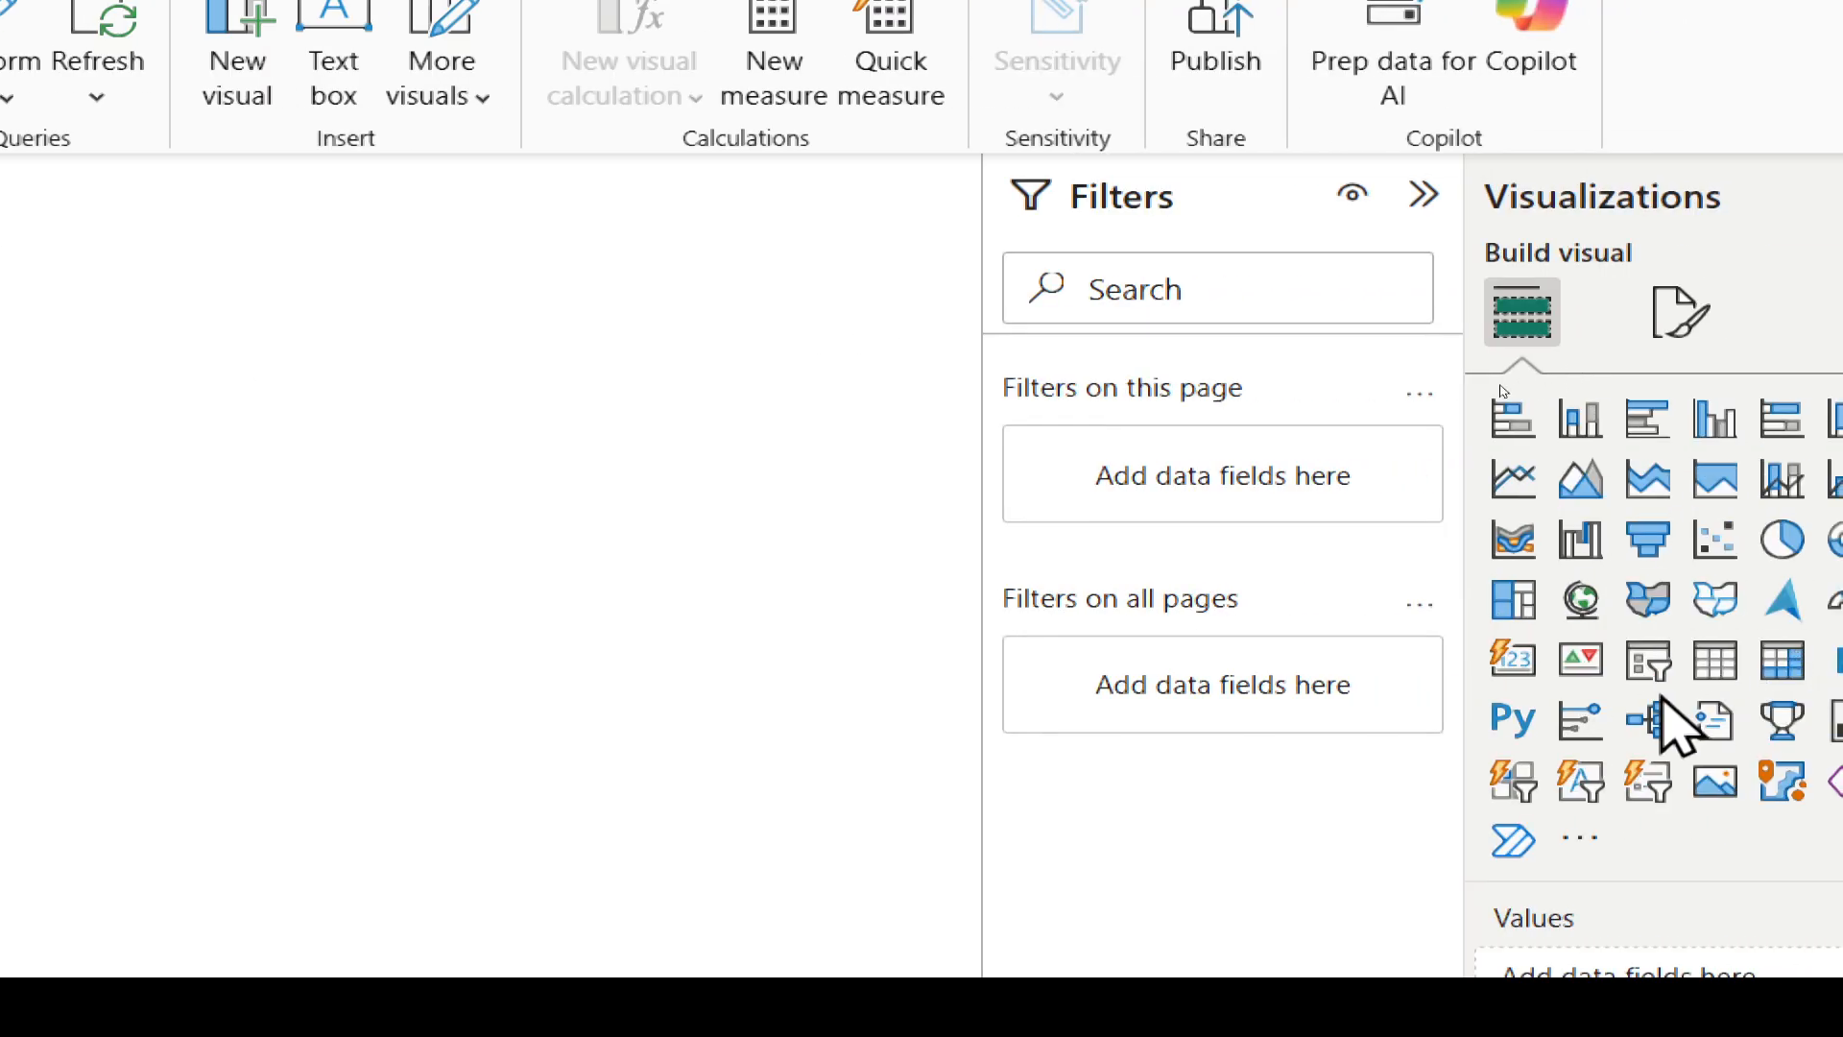
Step: Place a third Card visual beside the Total quantity card and fill it with the Average price measure
left_click(1514, 661)
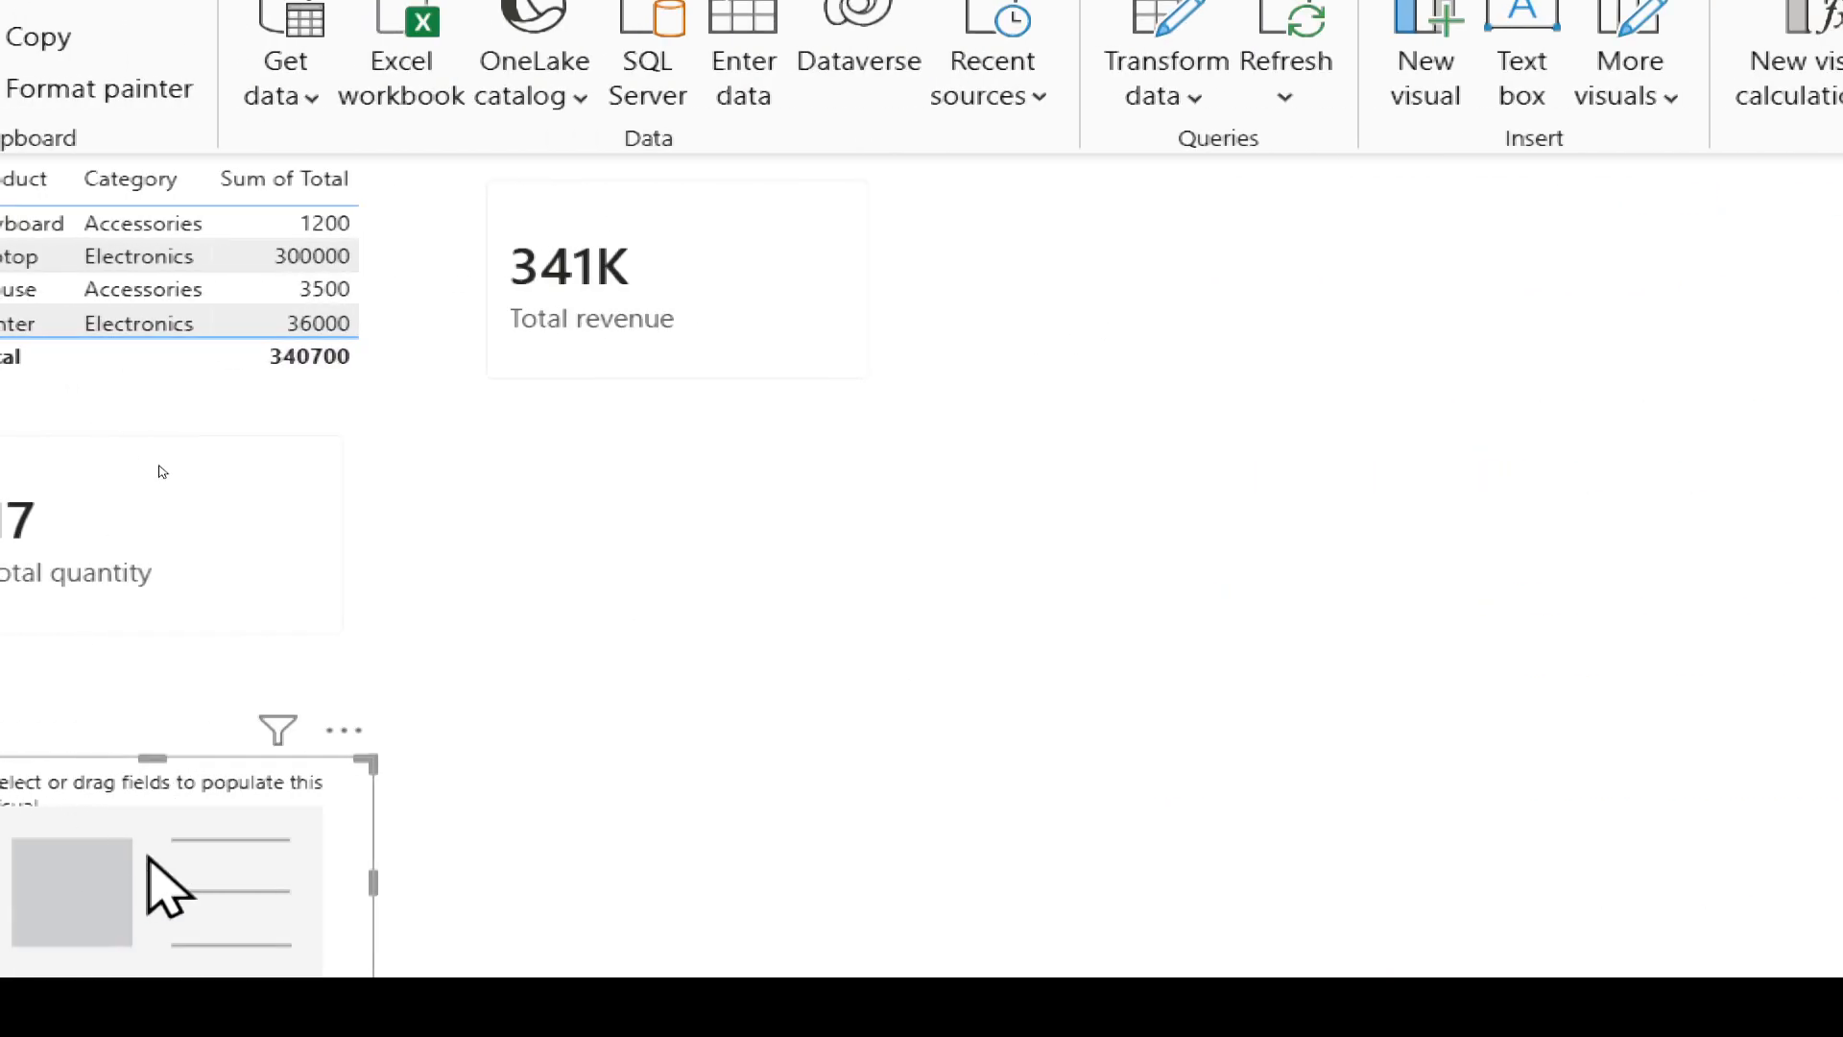
left_click_drag(163, 888, 646, 521)
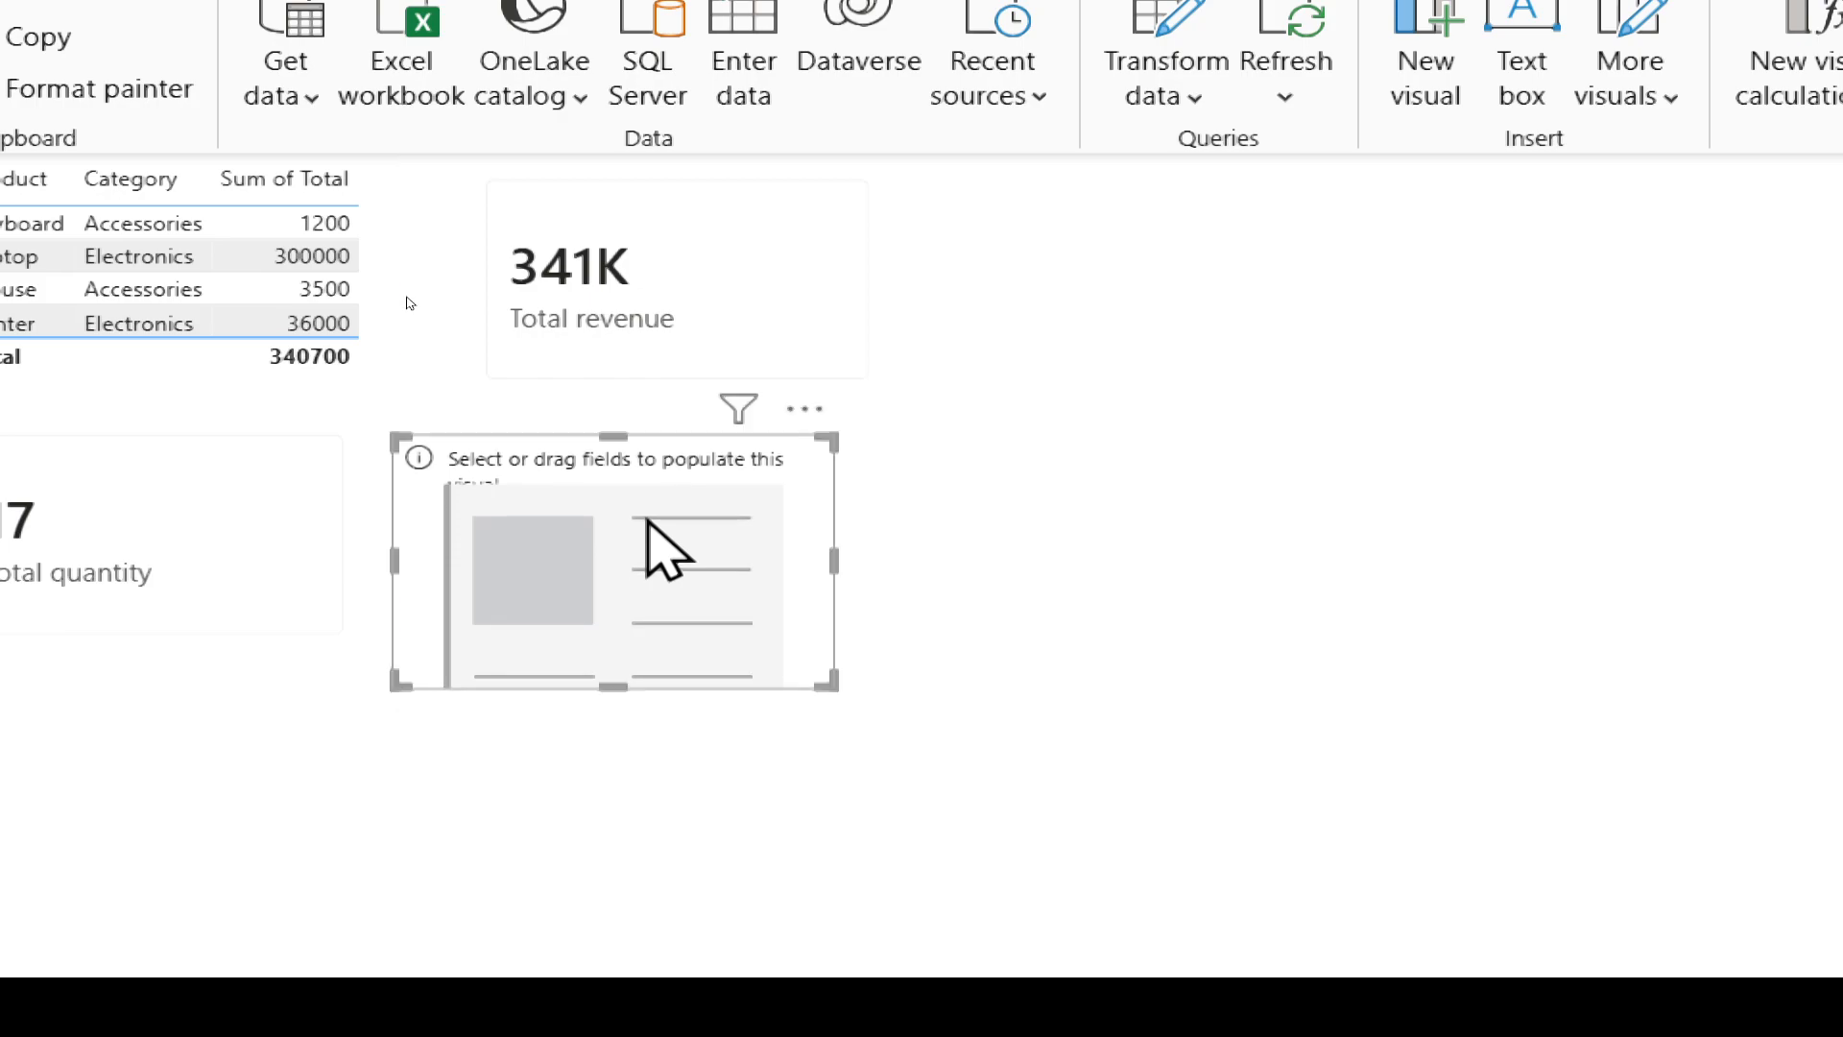
left_click(1409, 472)
left_click_drag(493, 527, 485, 502)
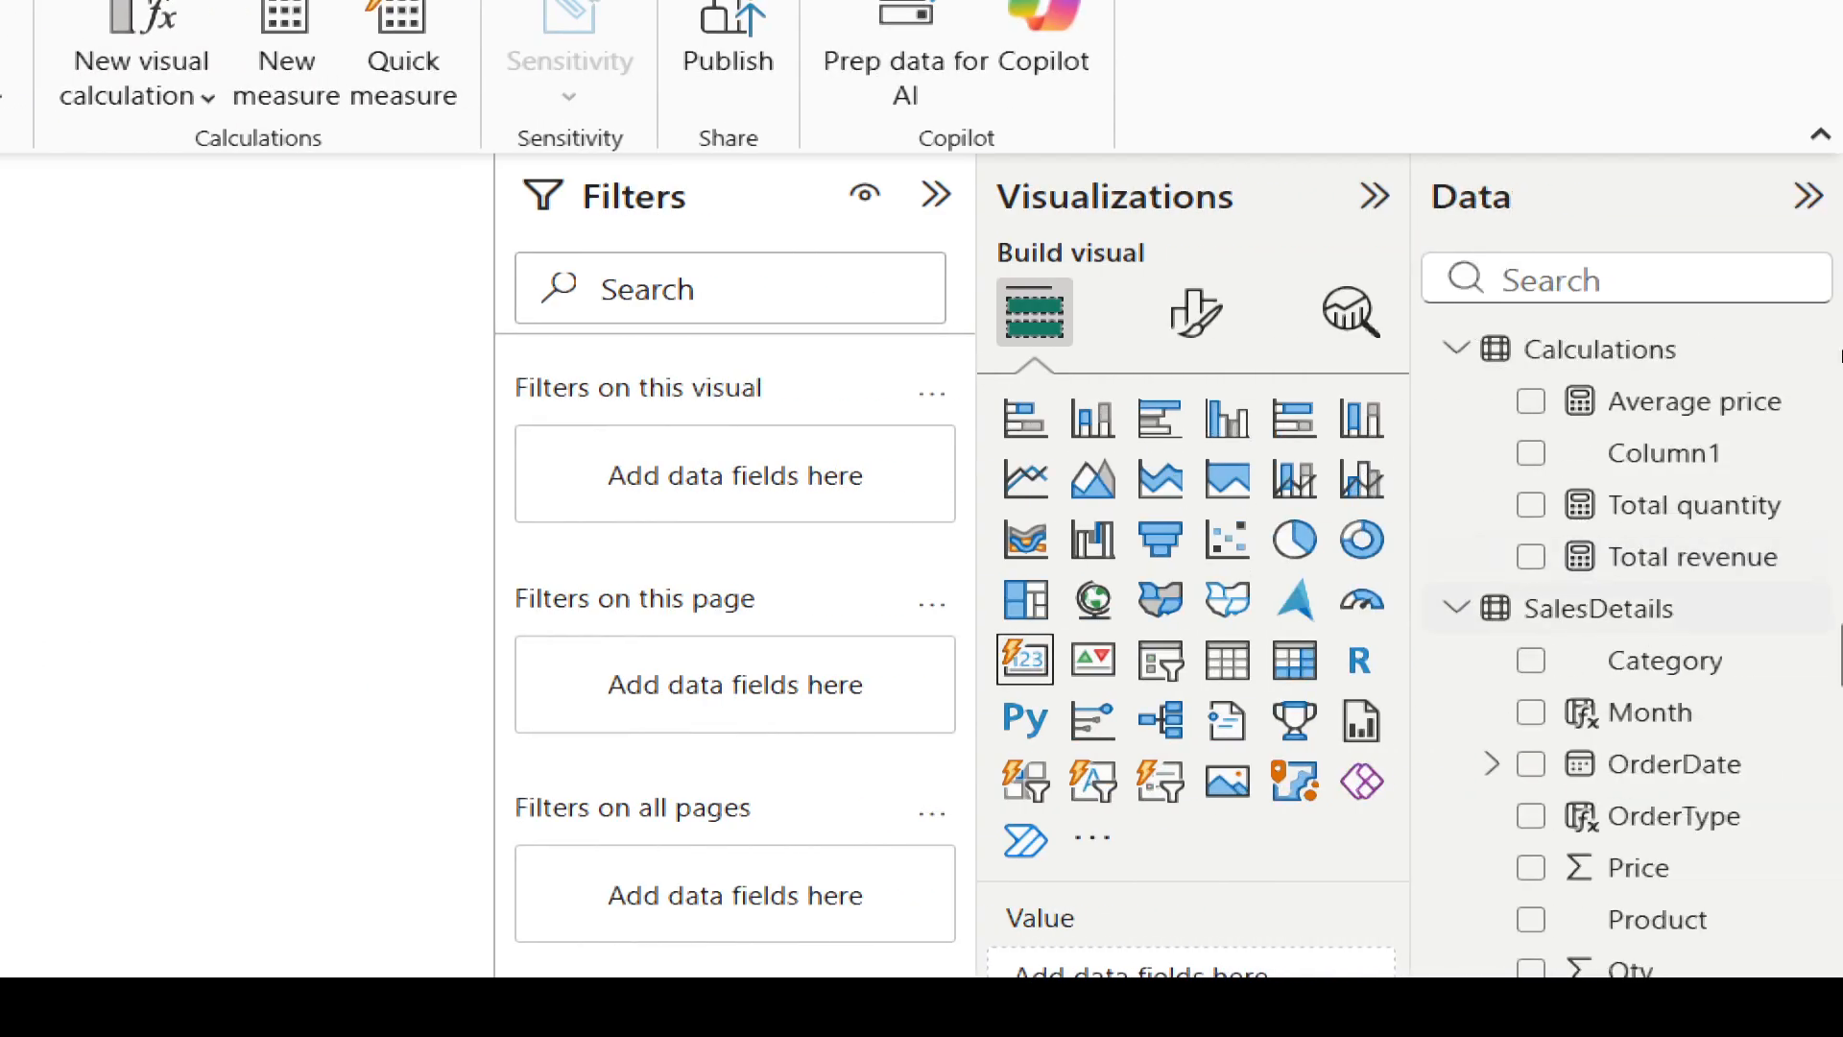
left_click_drag(1657, 399, 269, 643)
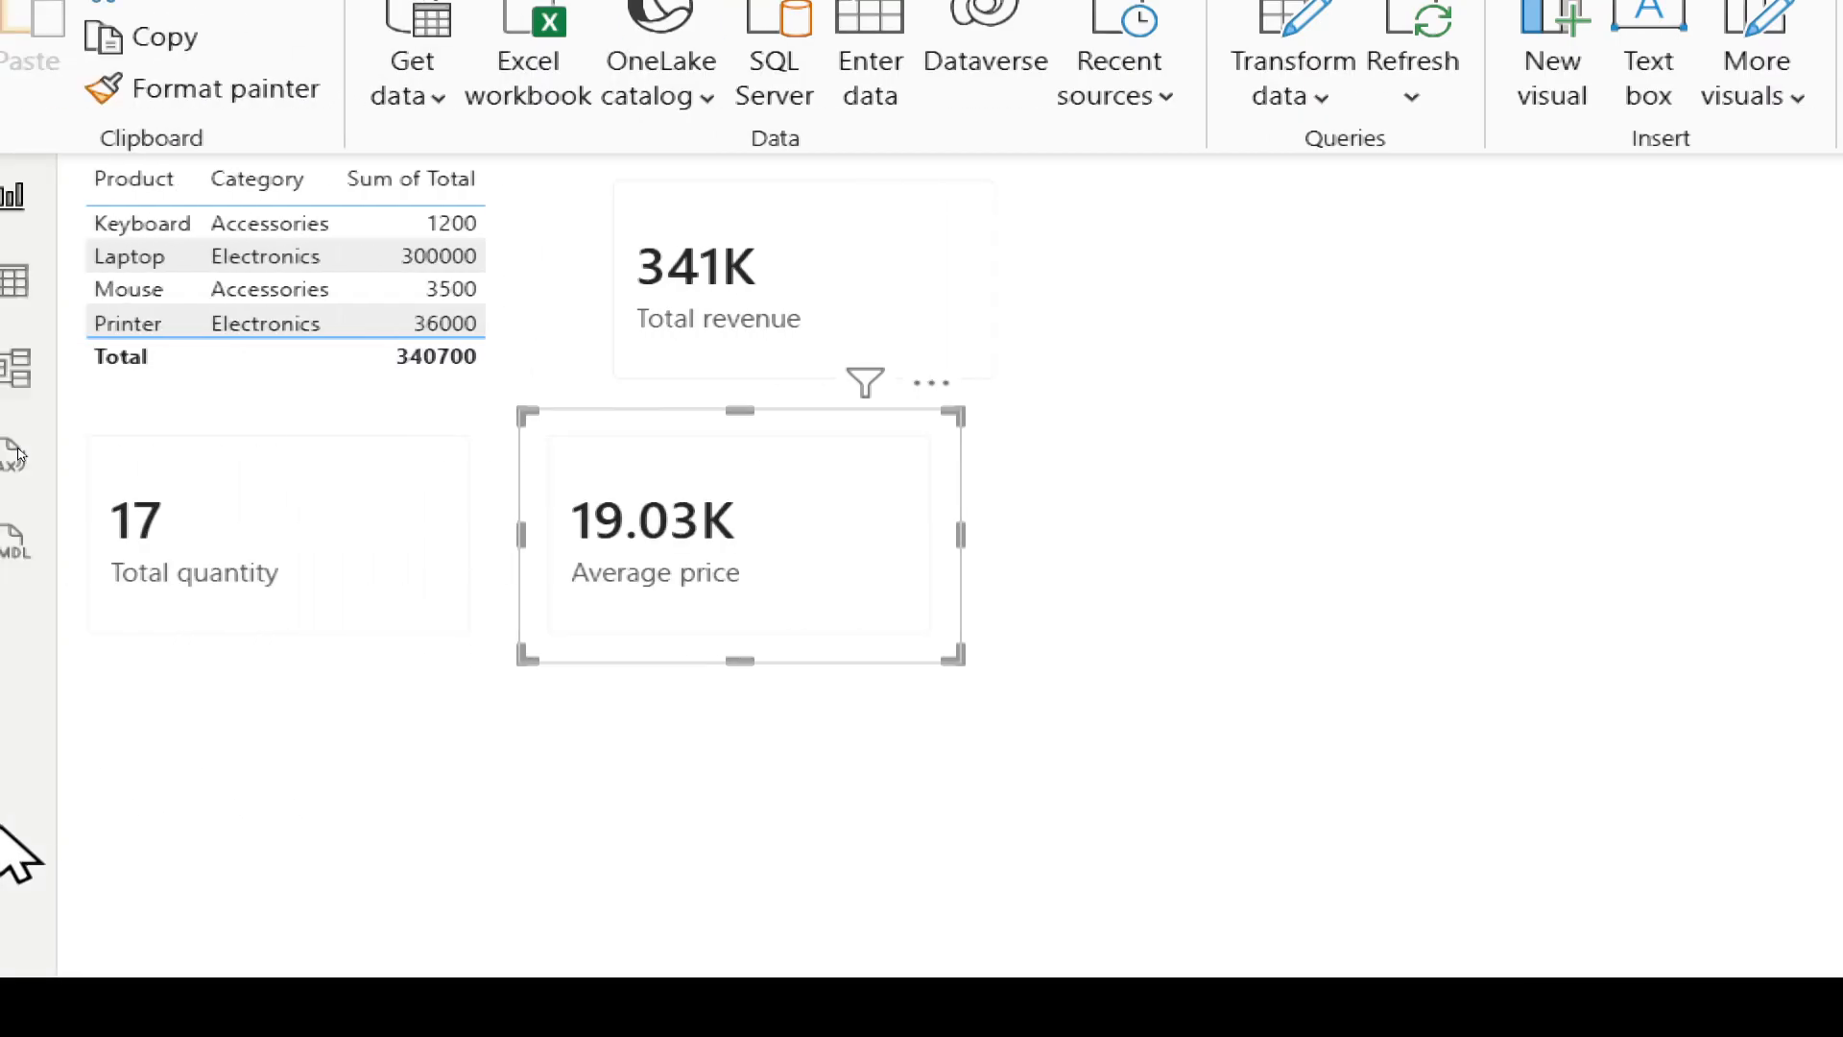
left_click(257, 431)
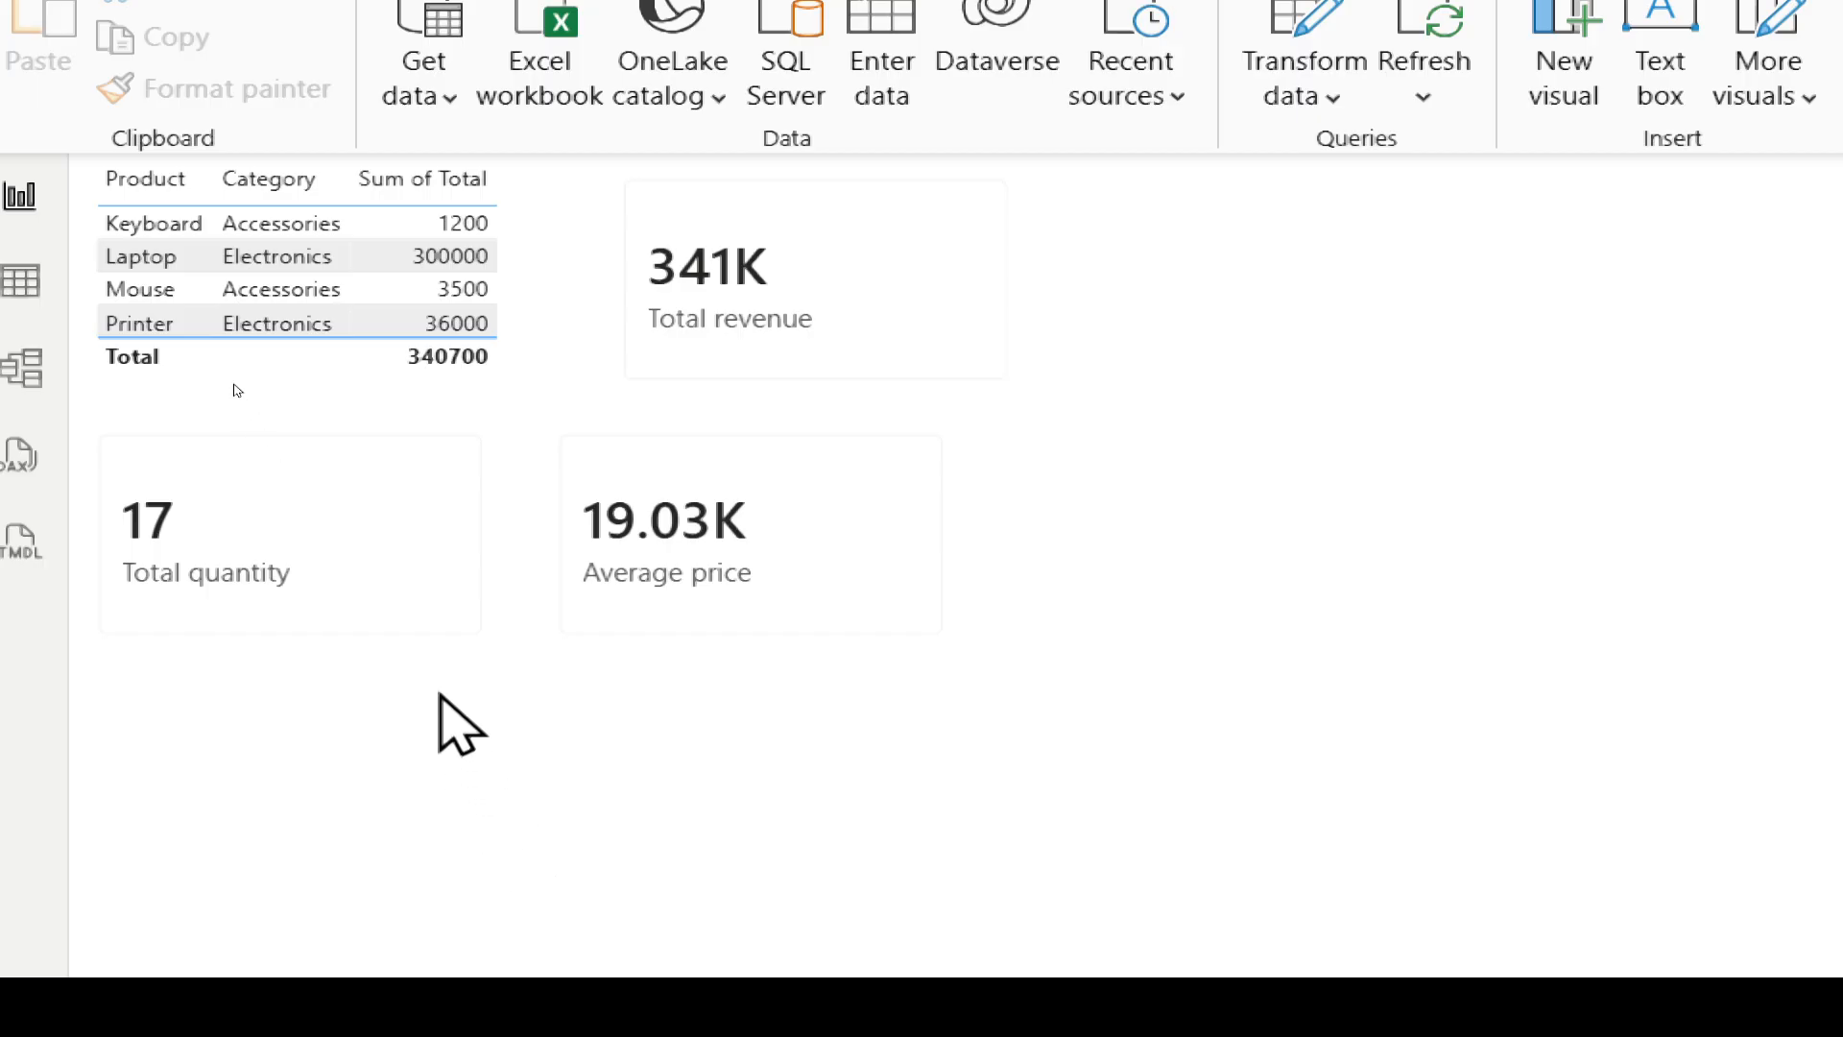
Step: Cross-filter the cards by the Laptop row and by the Mouse row of the product table to compare the measures
left_click(162, 269)
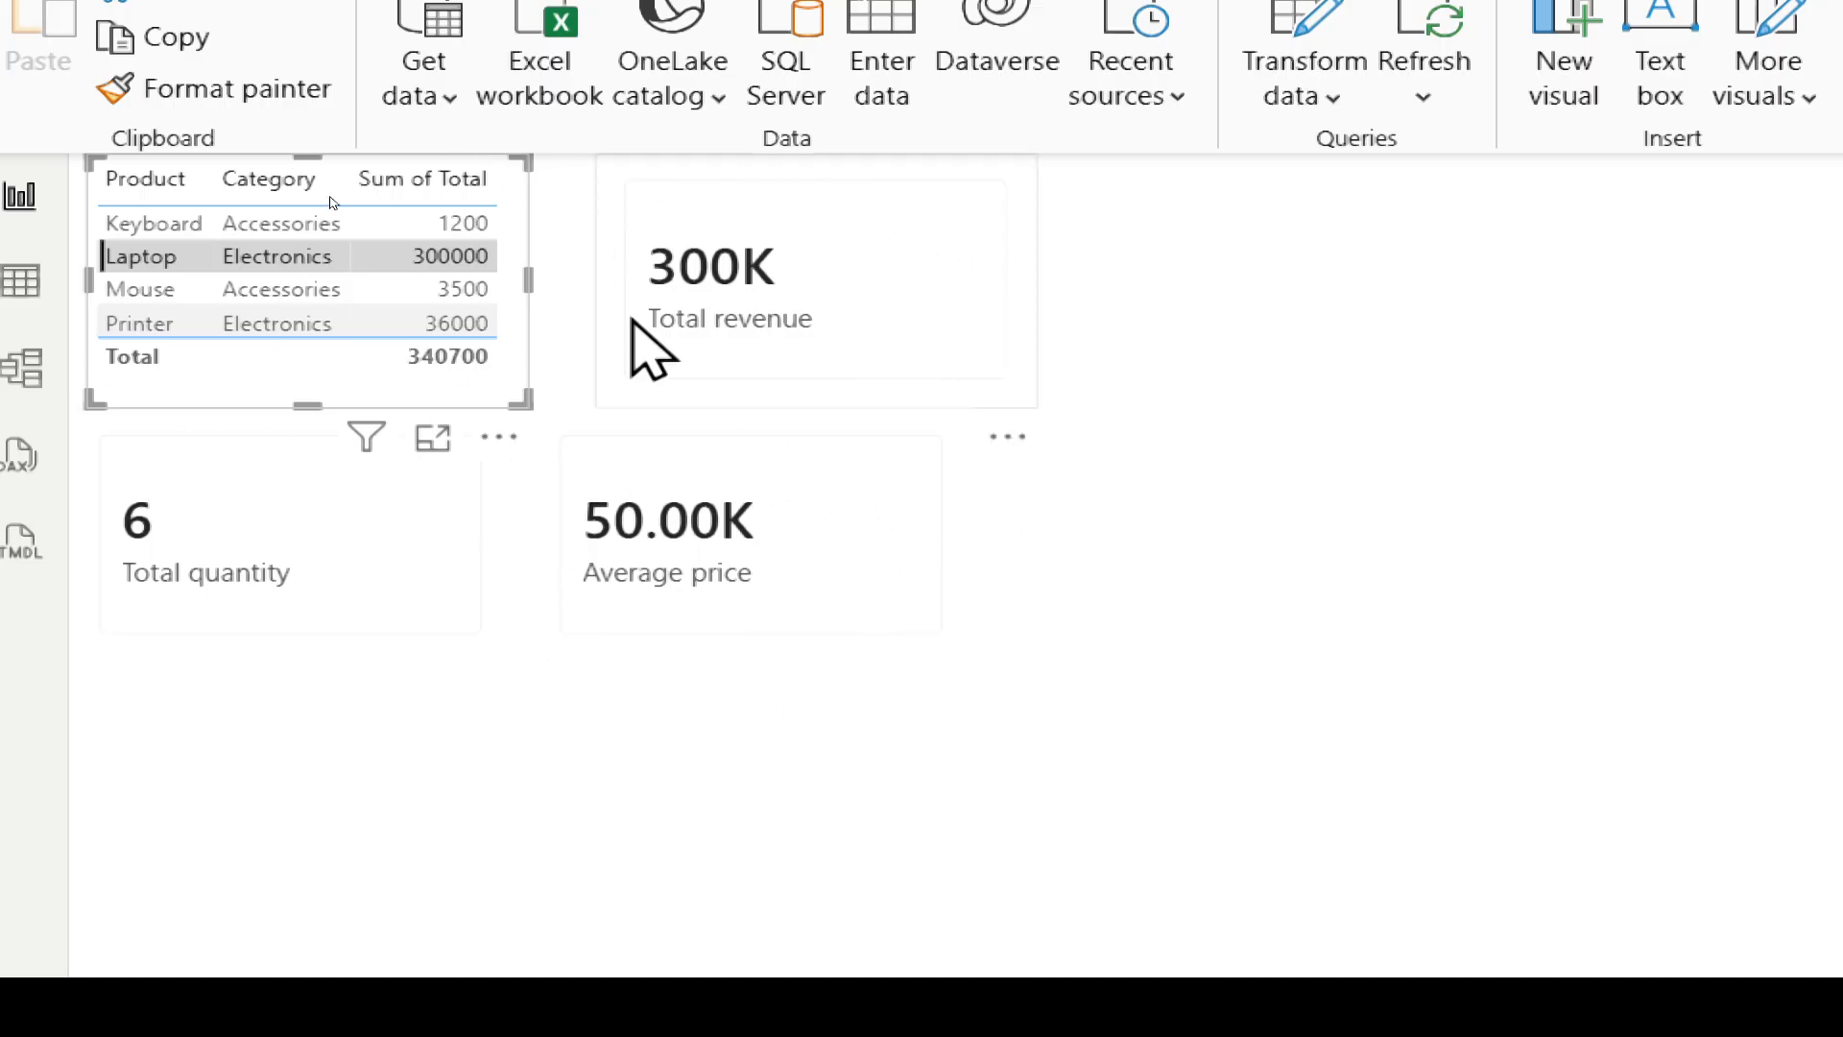
left_click(149, 297)
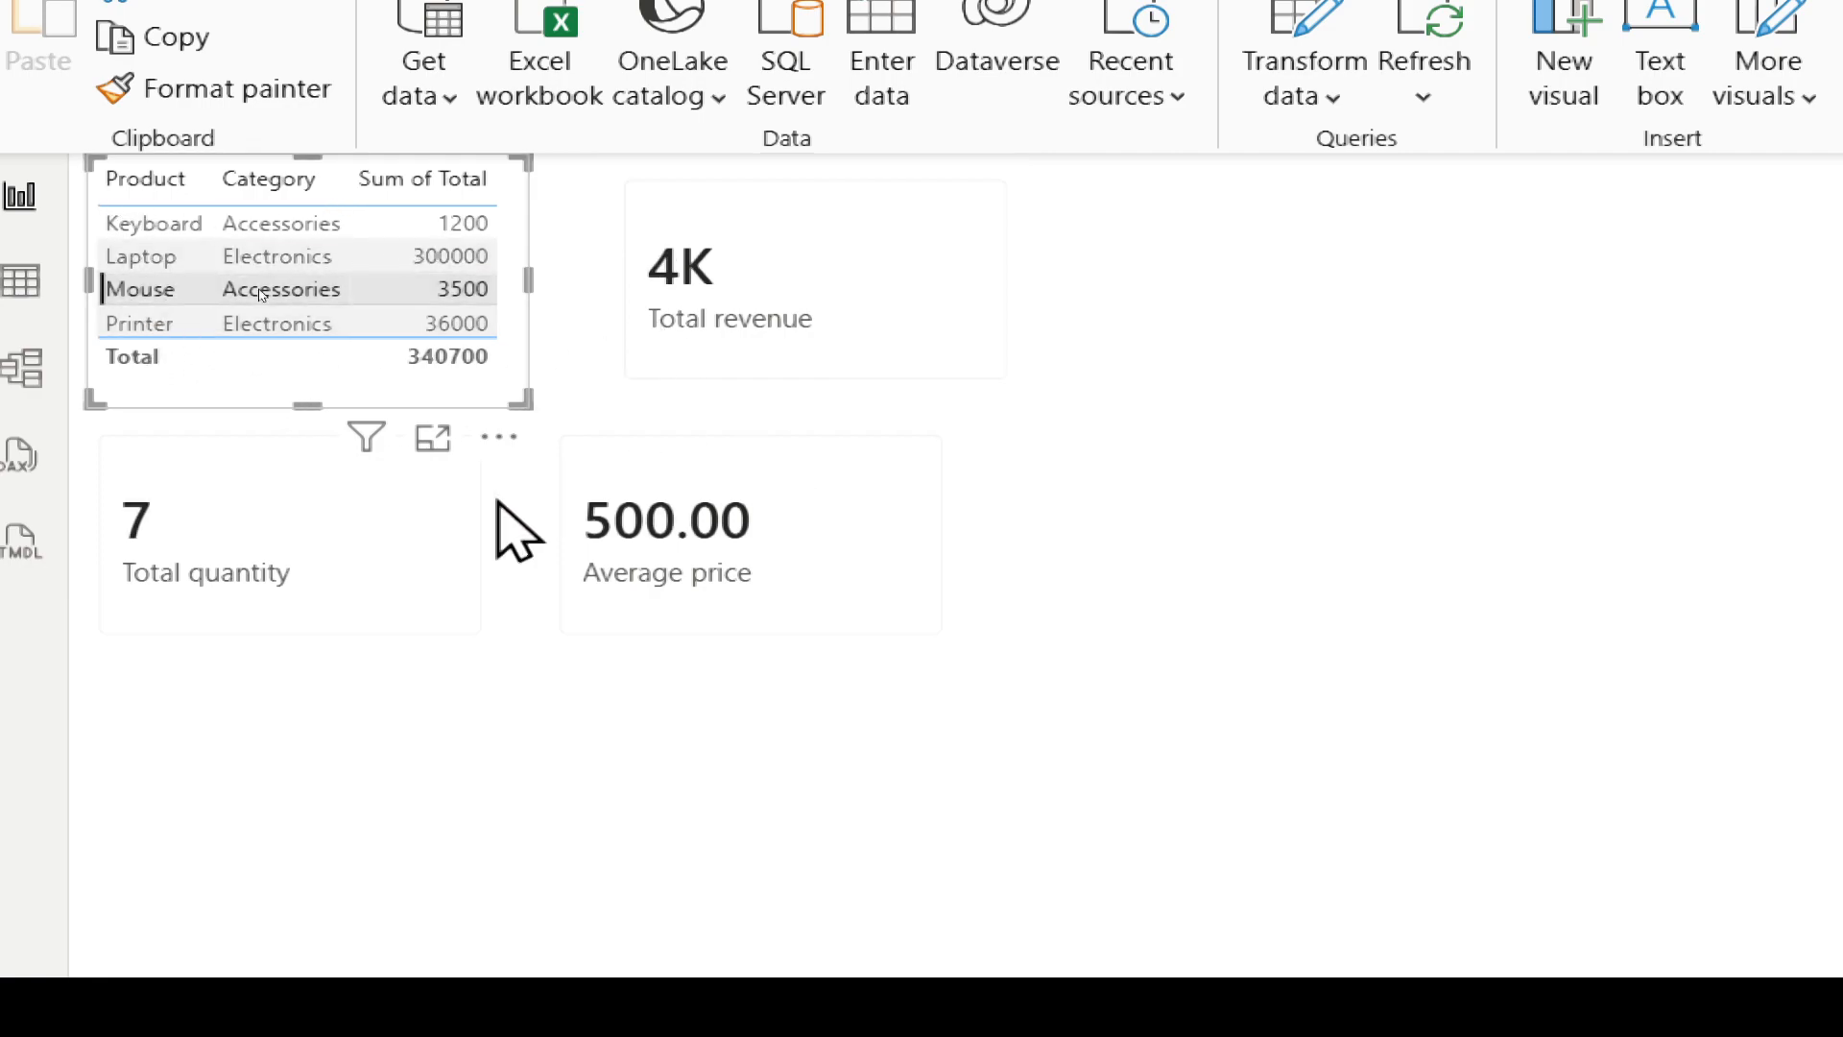
left_click(348, 733)
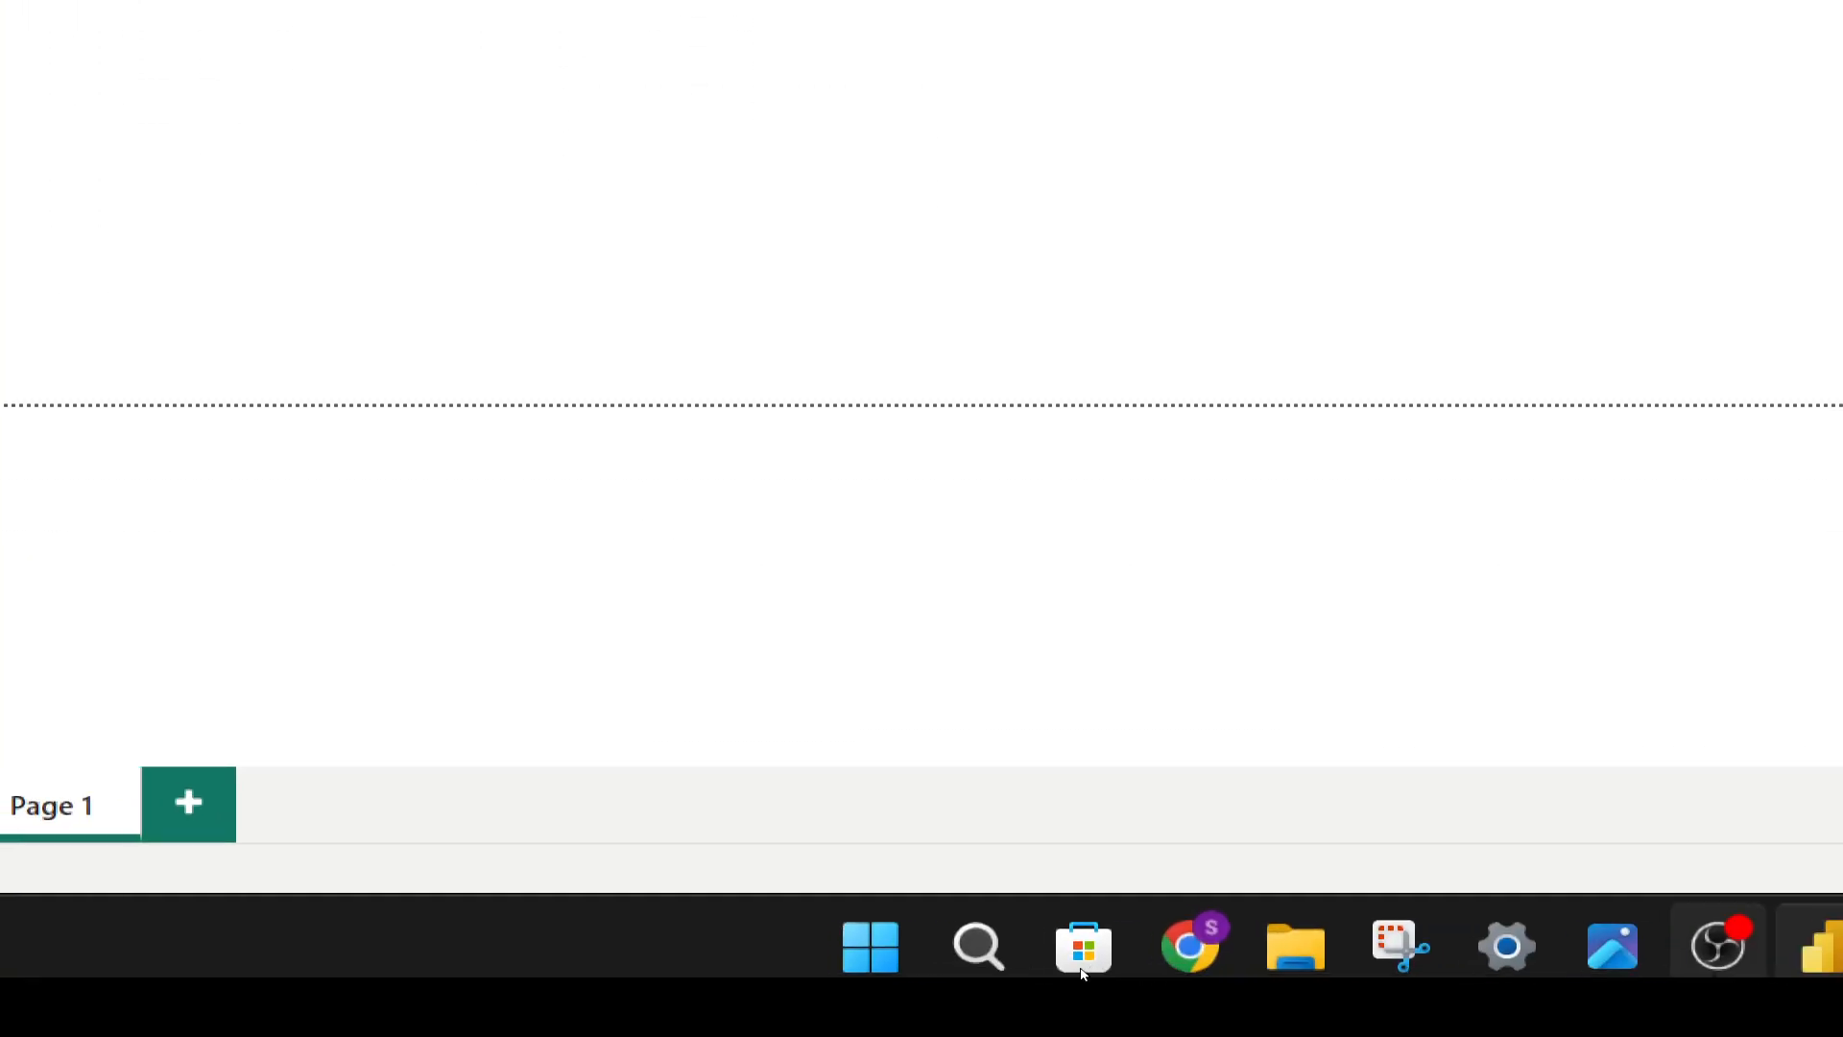
Step: Recheck Part C in the assignment image, return to Power BI, and add a Table visual with the Category field beside the Total revenue card
left_click(1593, 939)
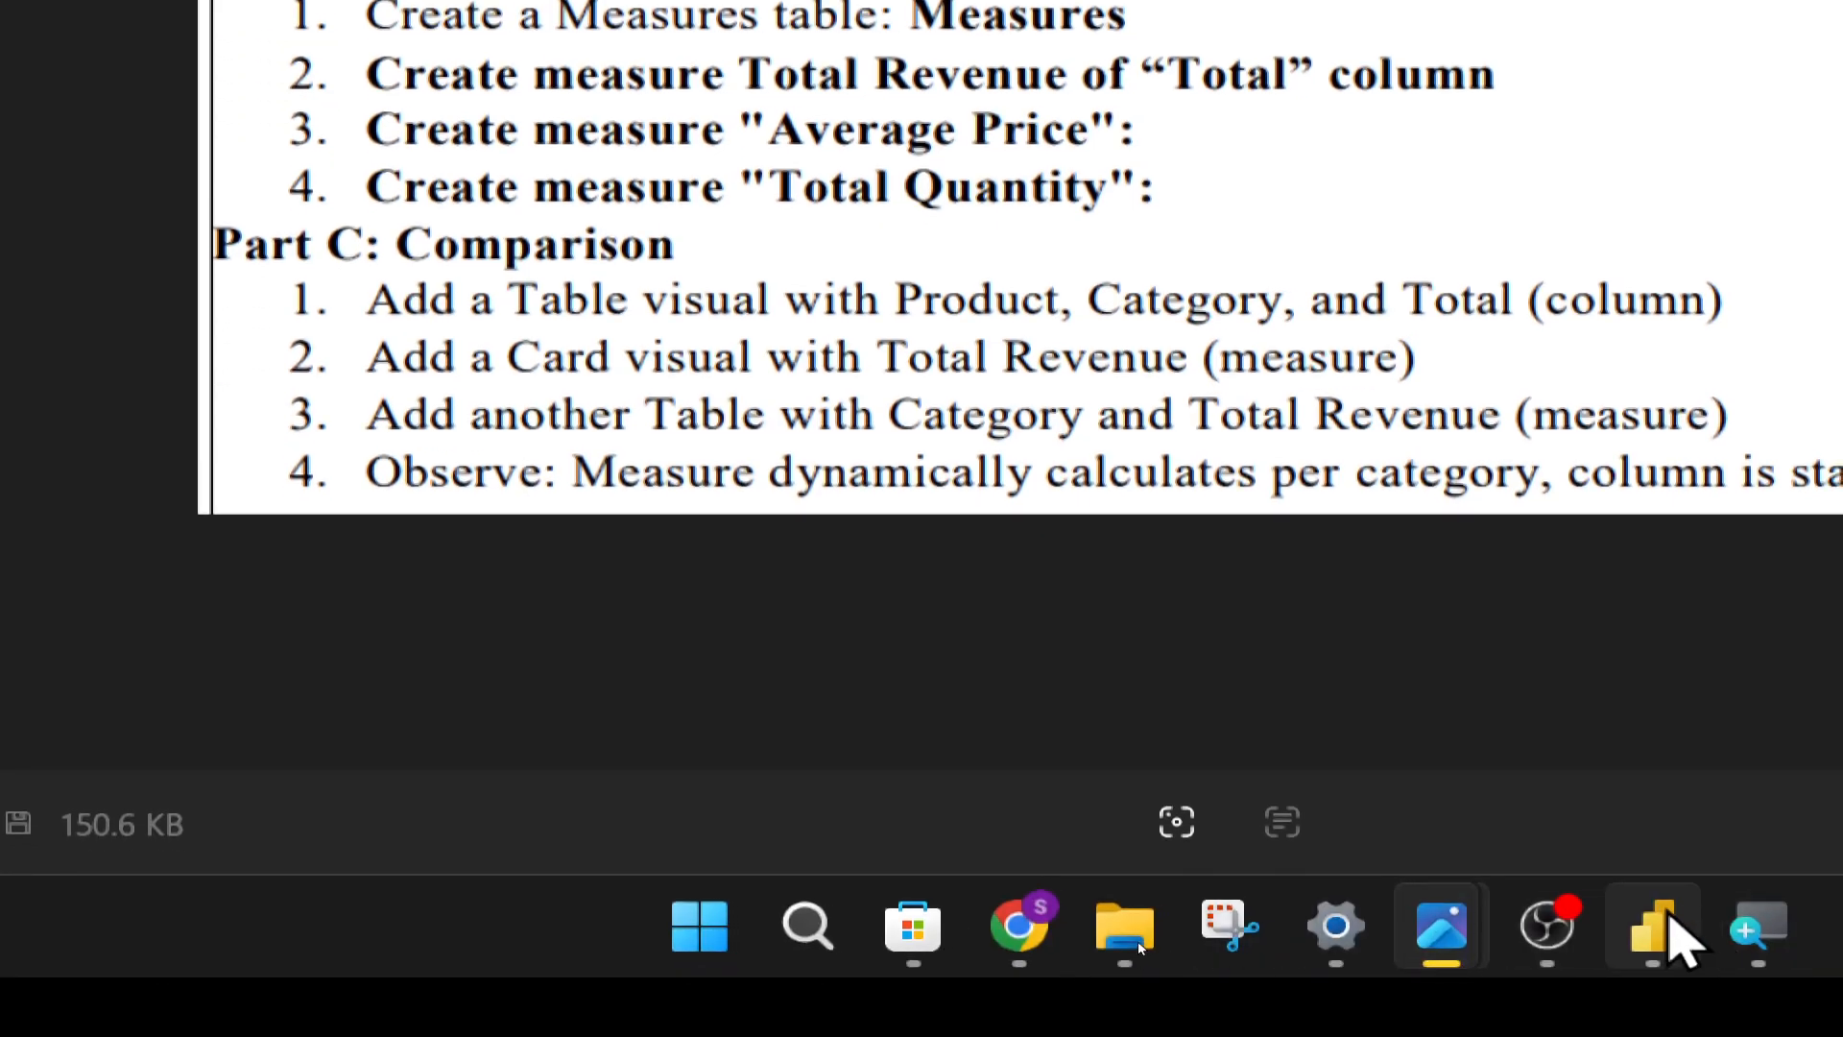
left_click(1653, 927)
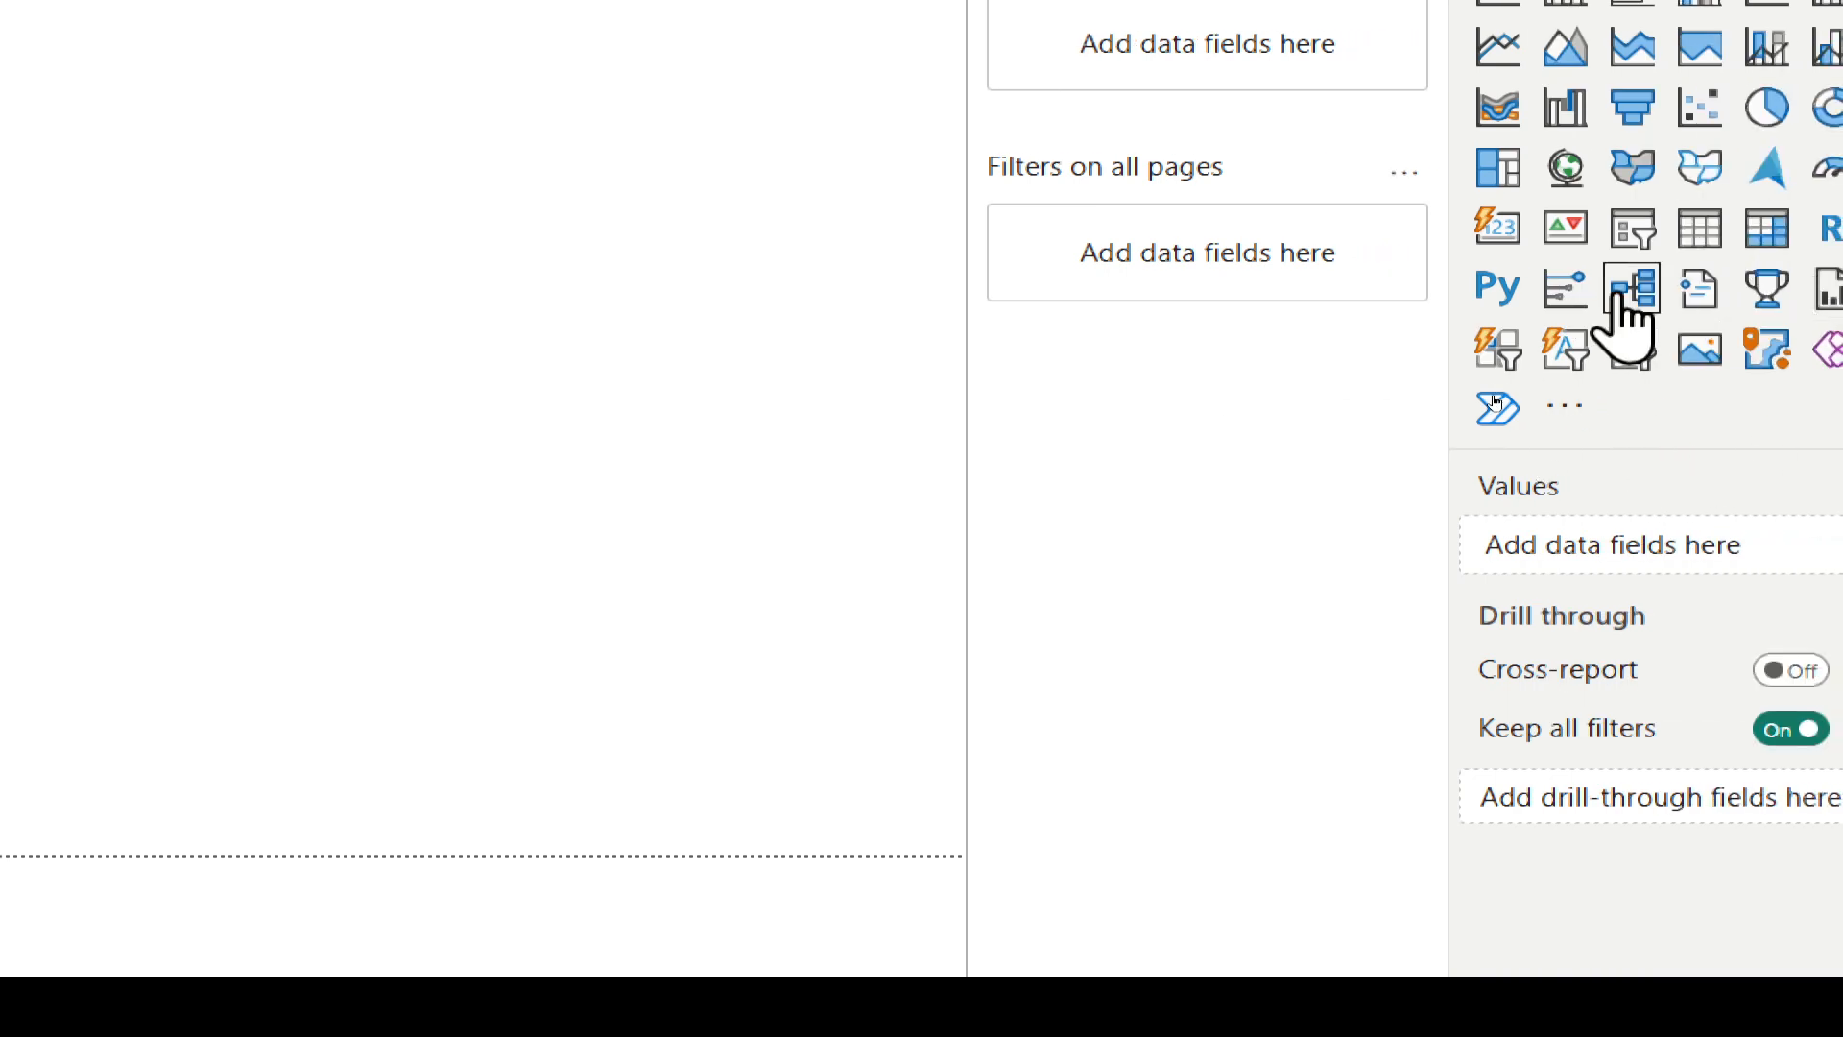
left_click(1685, 242)
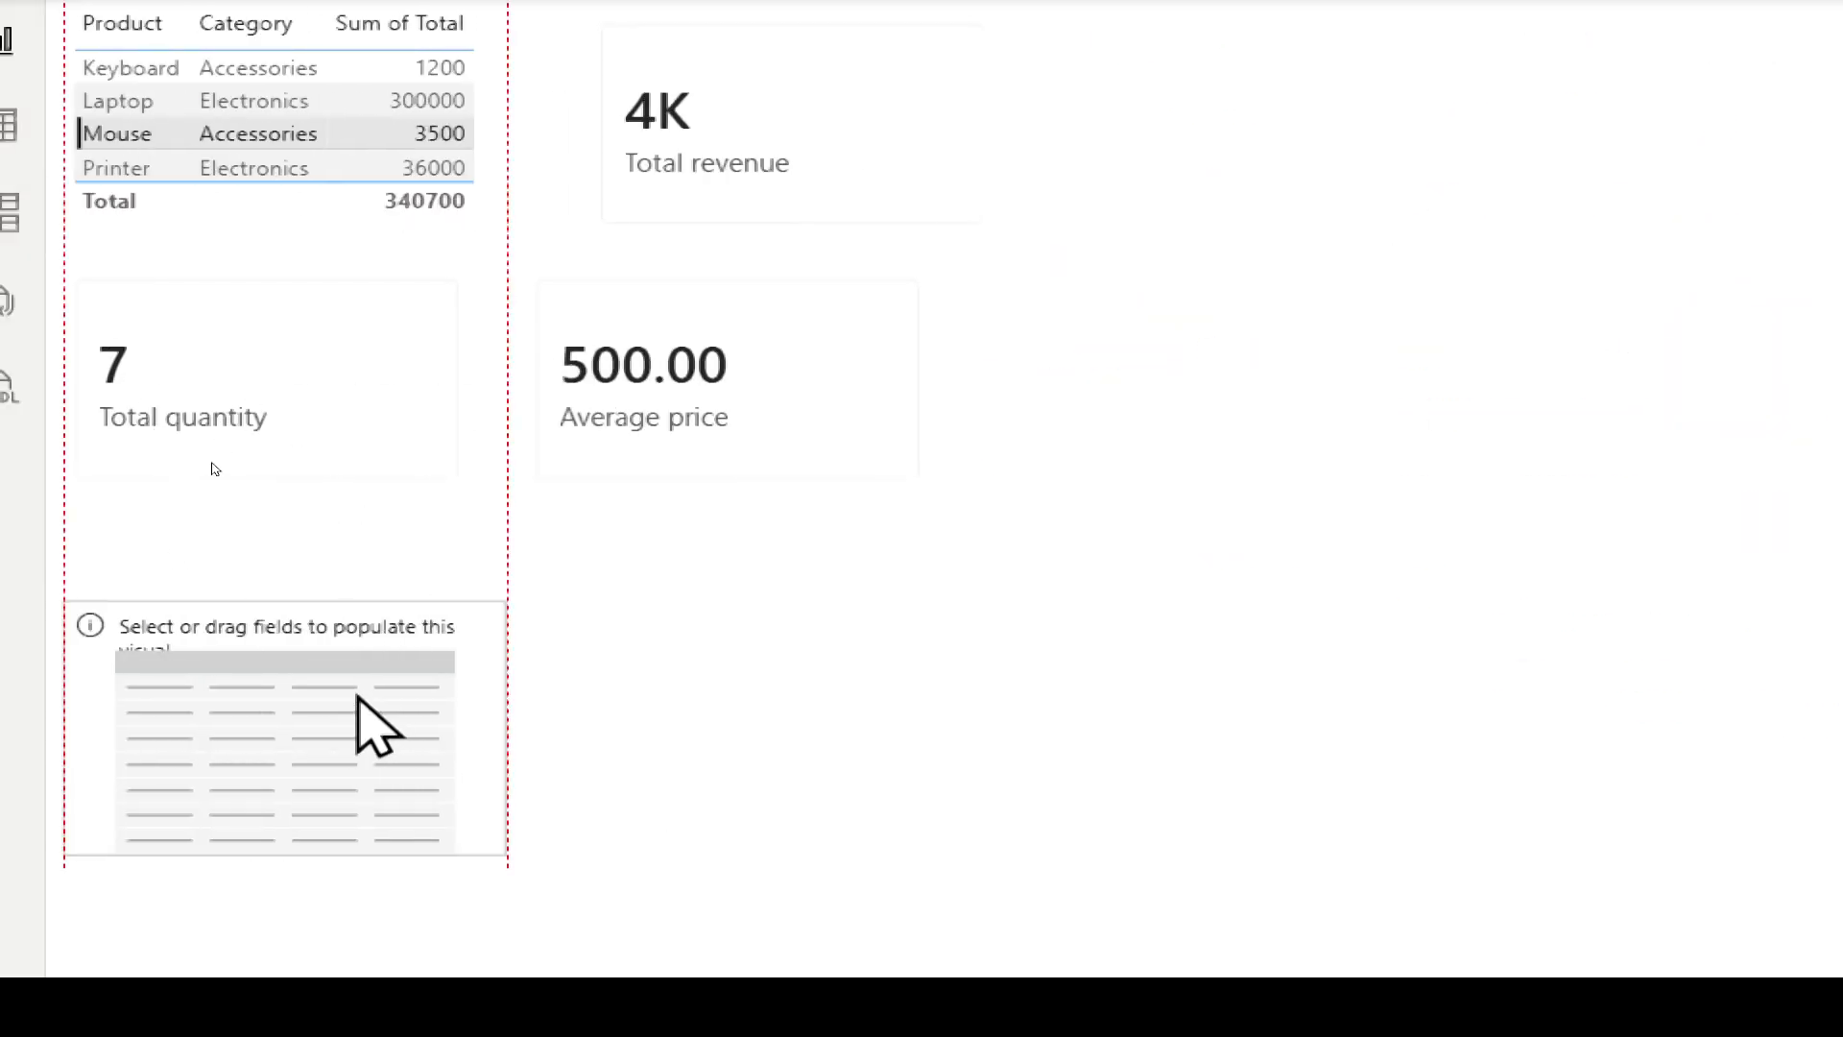
left_click_drag(374, 725, 1336, 137)
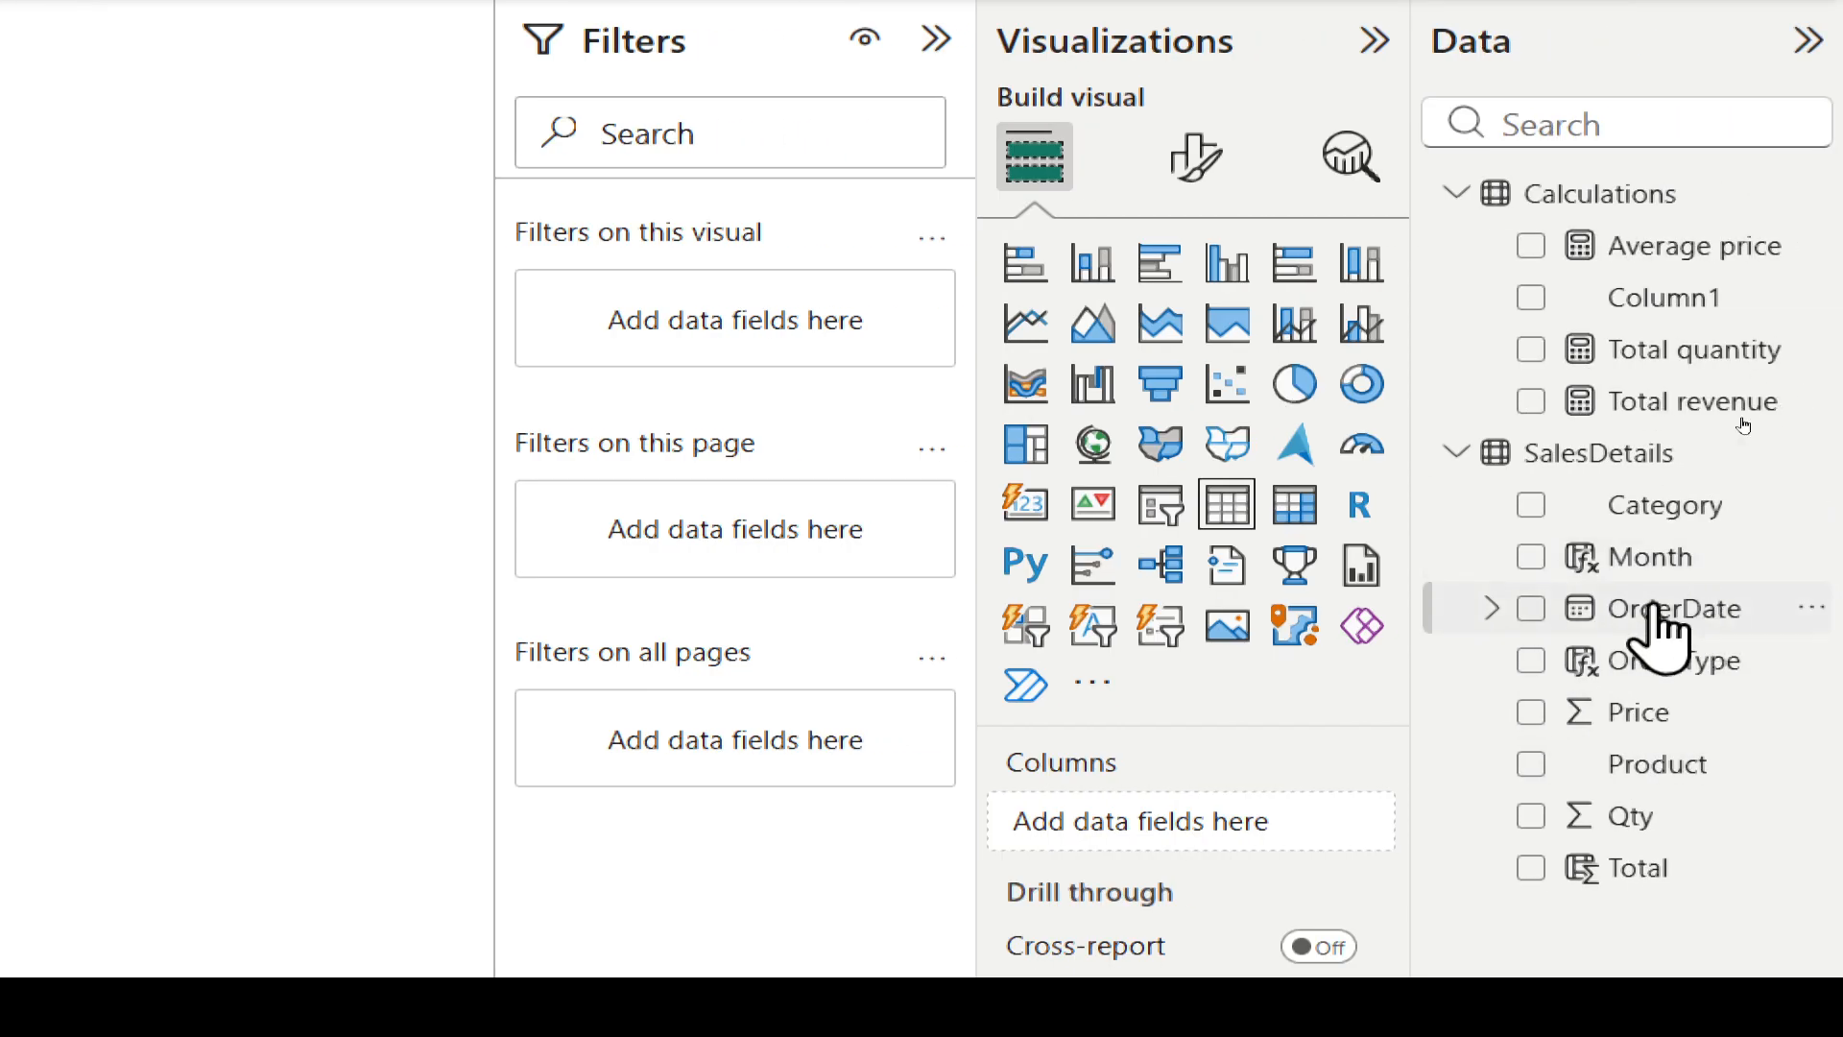
left_click_drag(1661, 521, 205, 106)
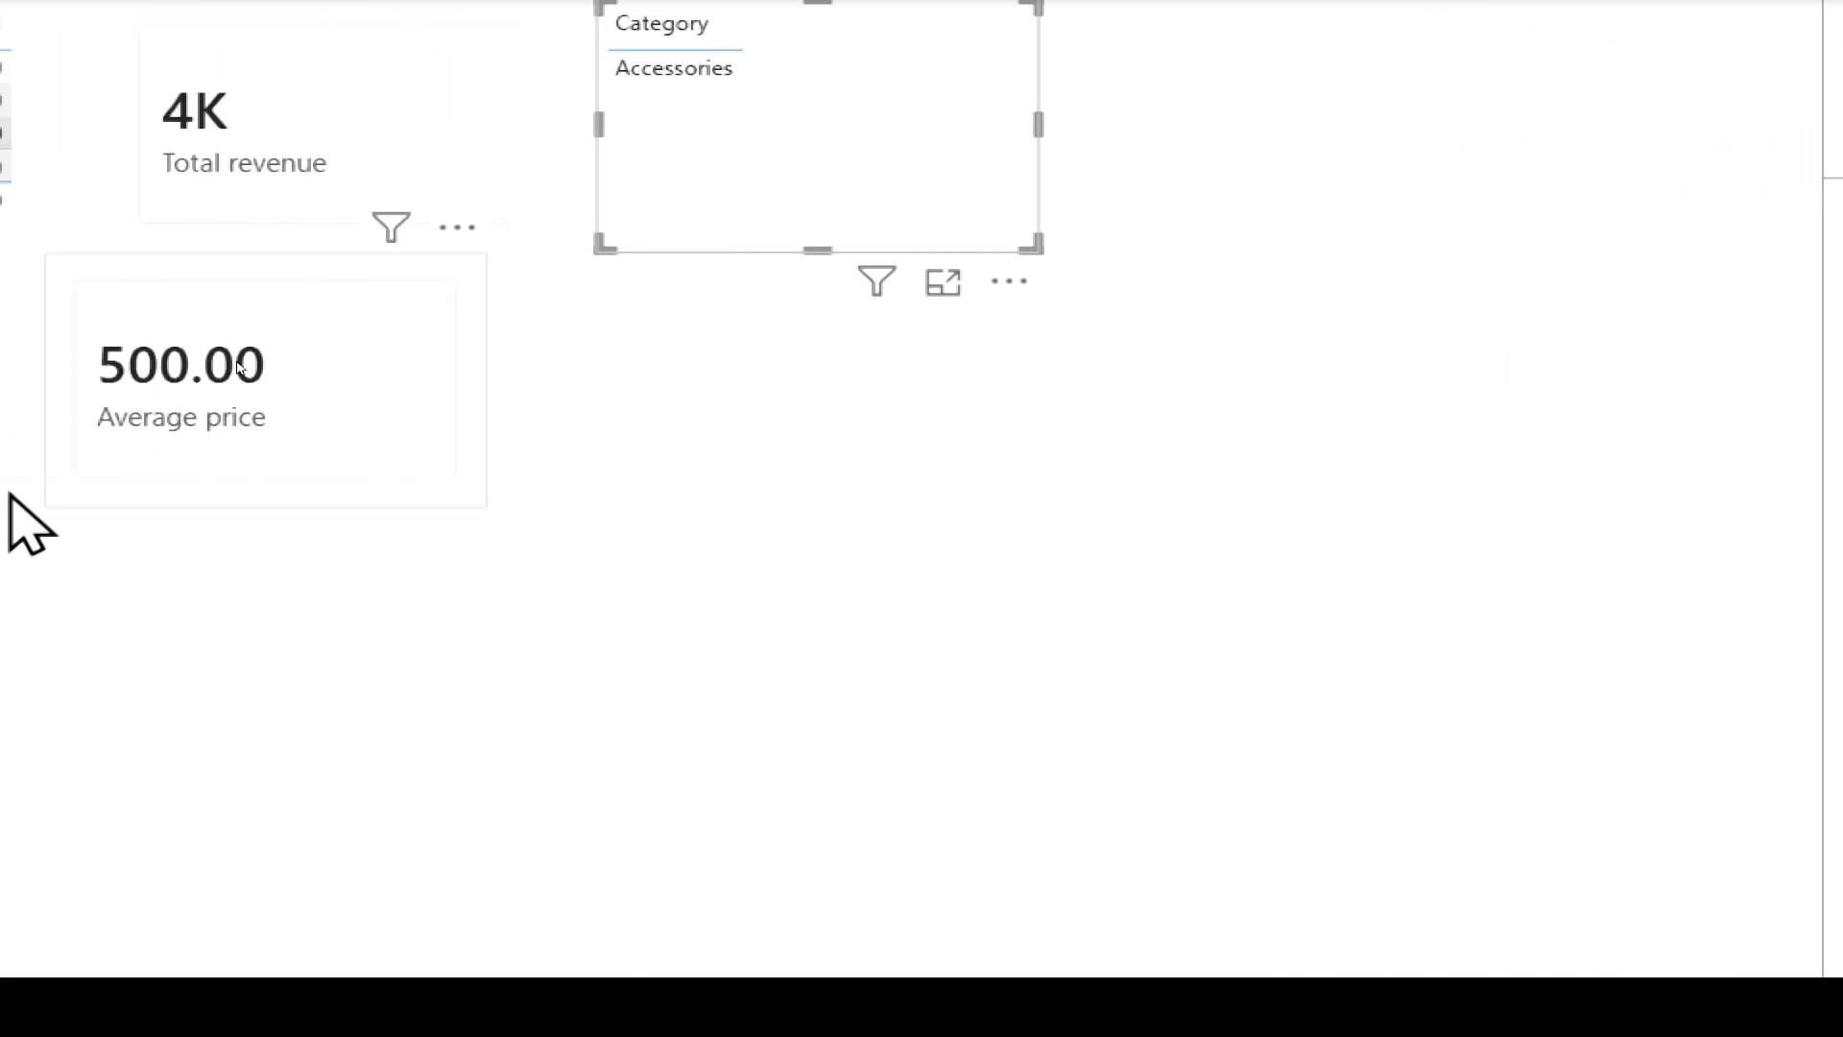
Step: Clear the Mouse selection in the product table, and add the Total revenue measure to the Category table
left_click(183, 143)
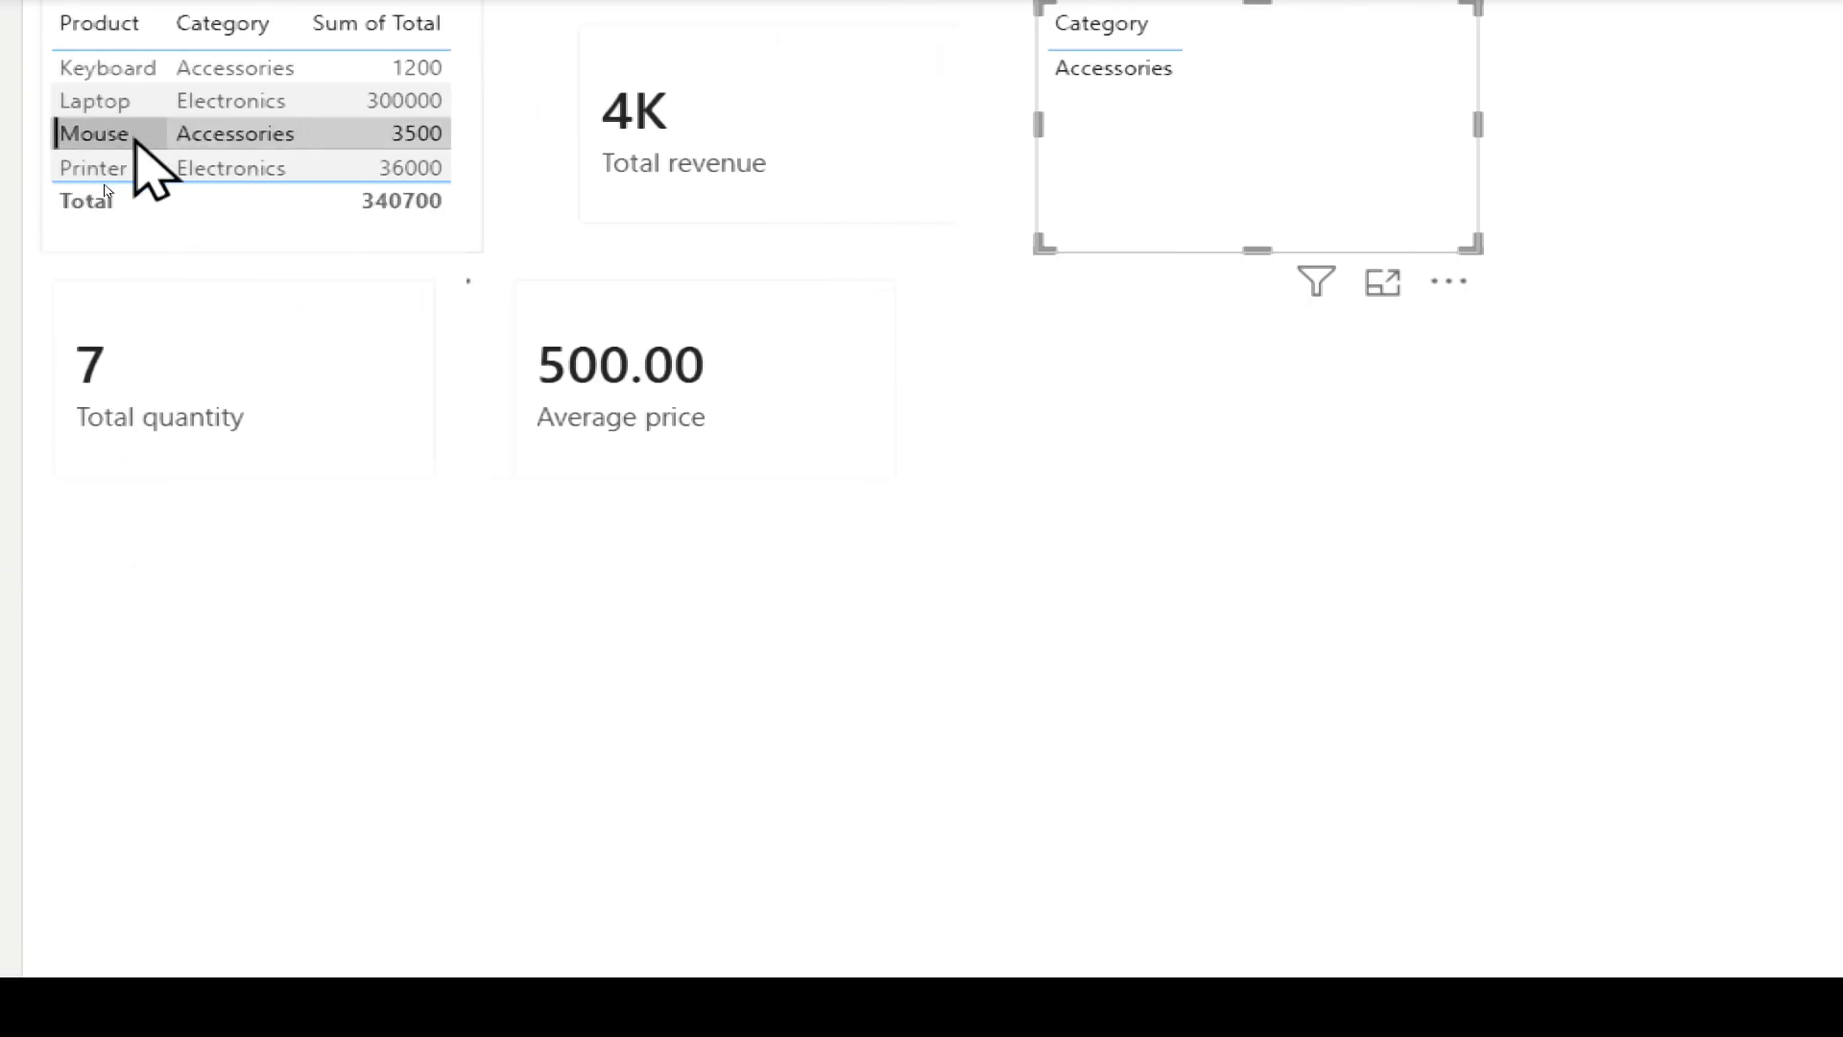
left_click(99, 139)
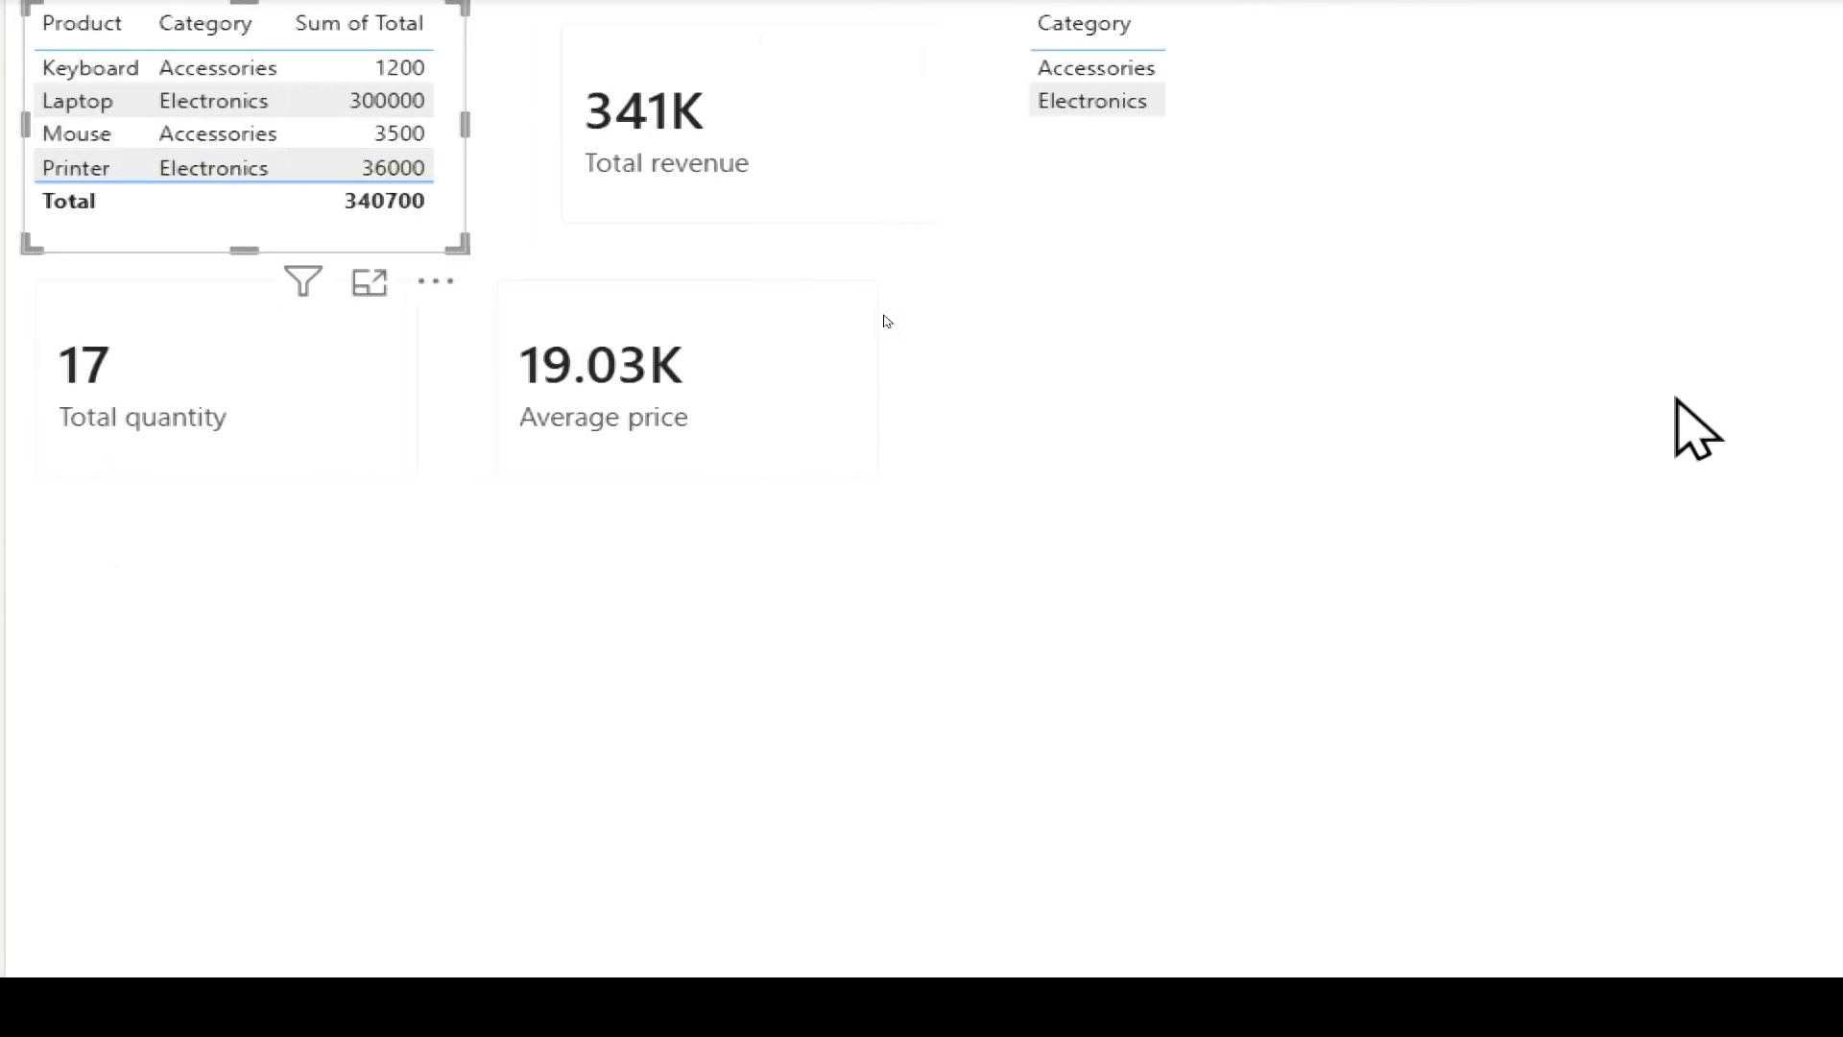
left_click(869, 43)
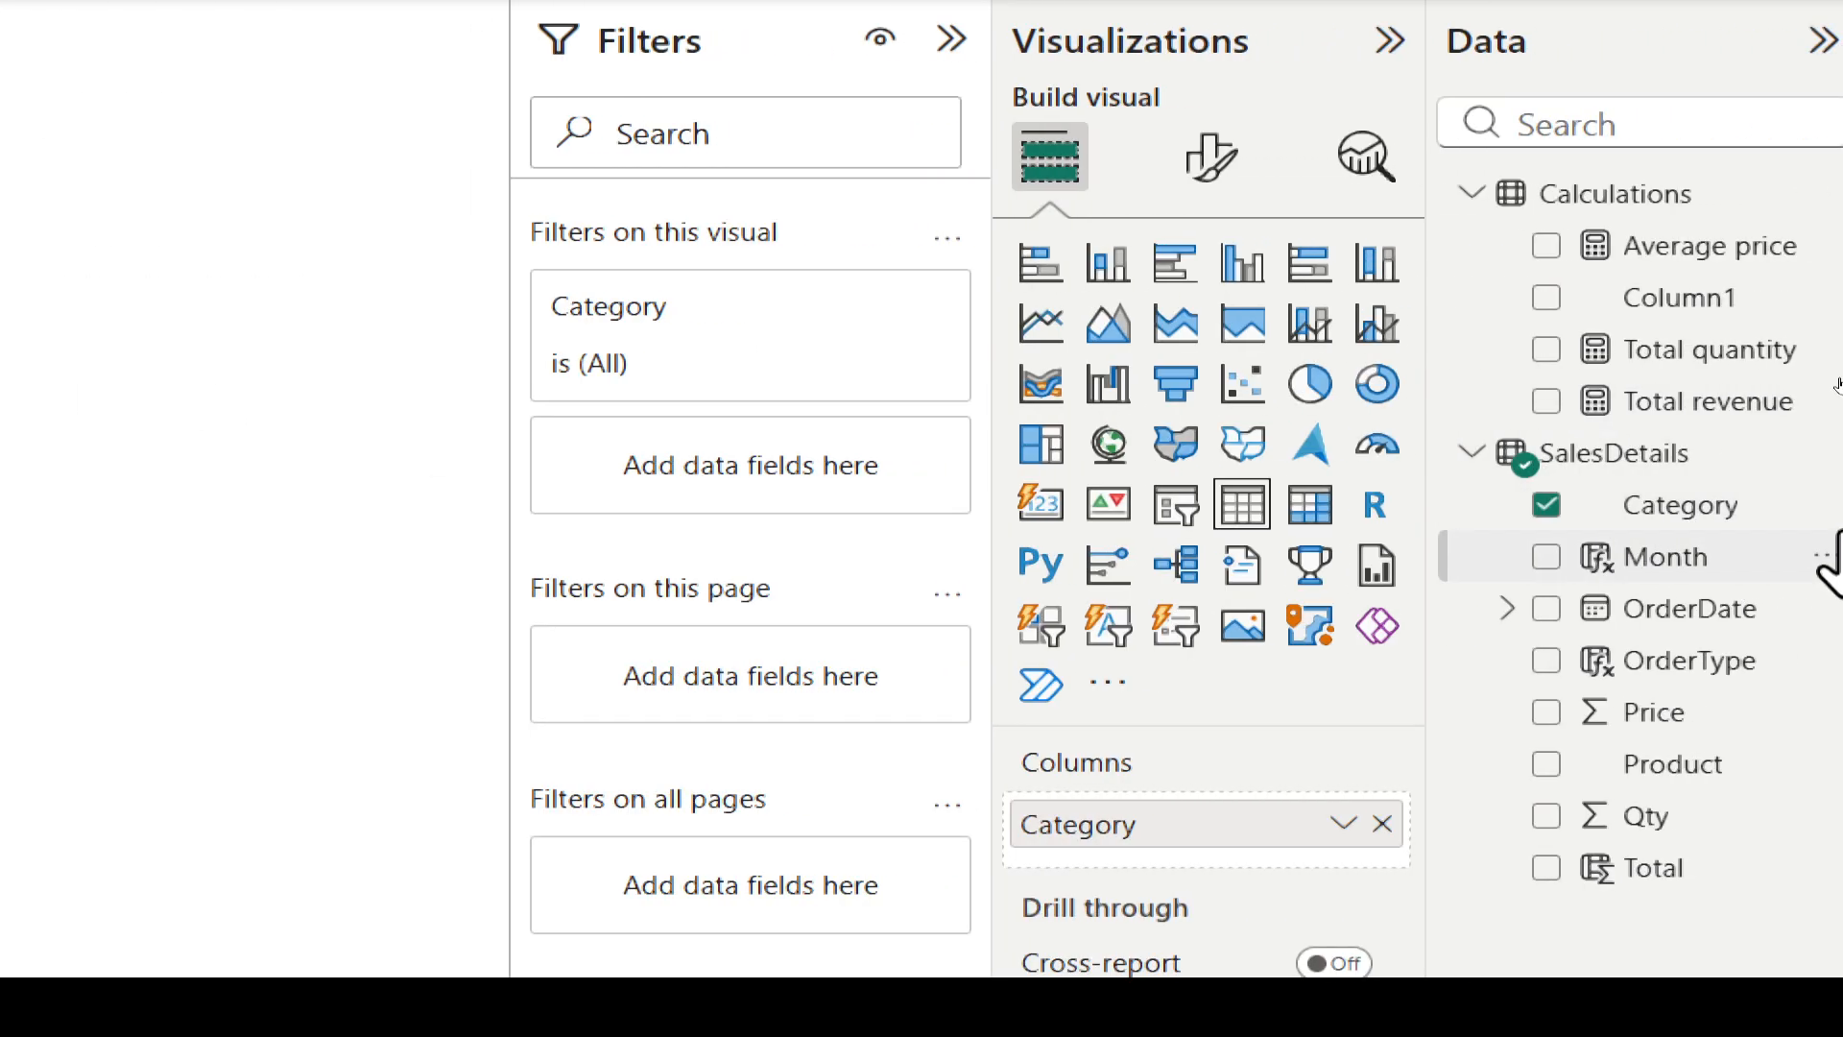
left_click_drag(1709, 401, 0, 154)
left_click_drag(186, 154, 387, 190)
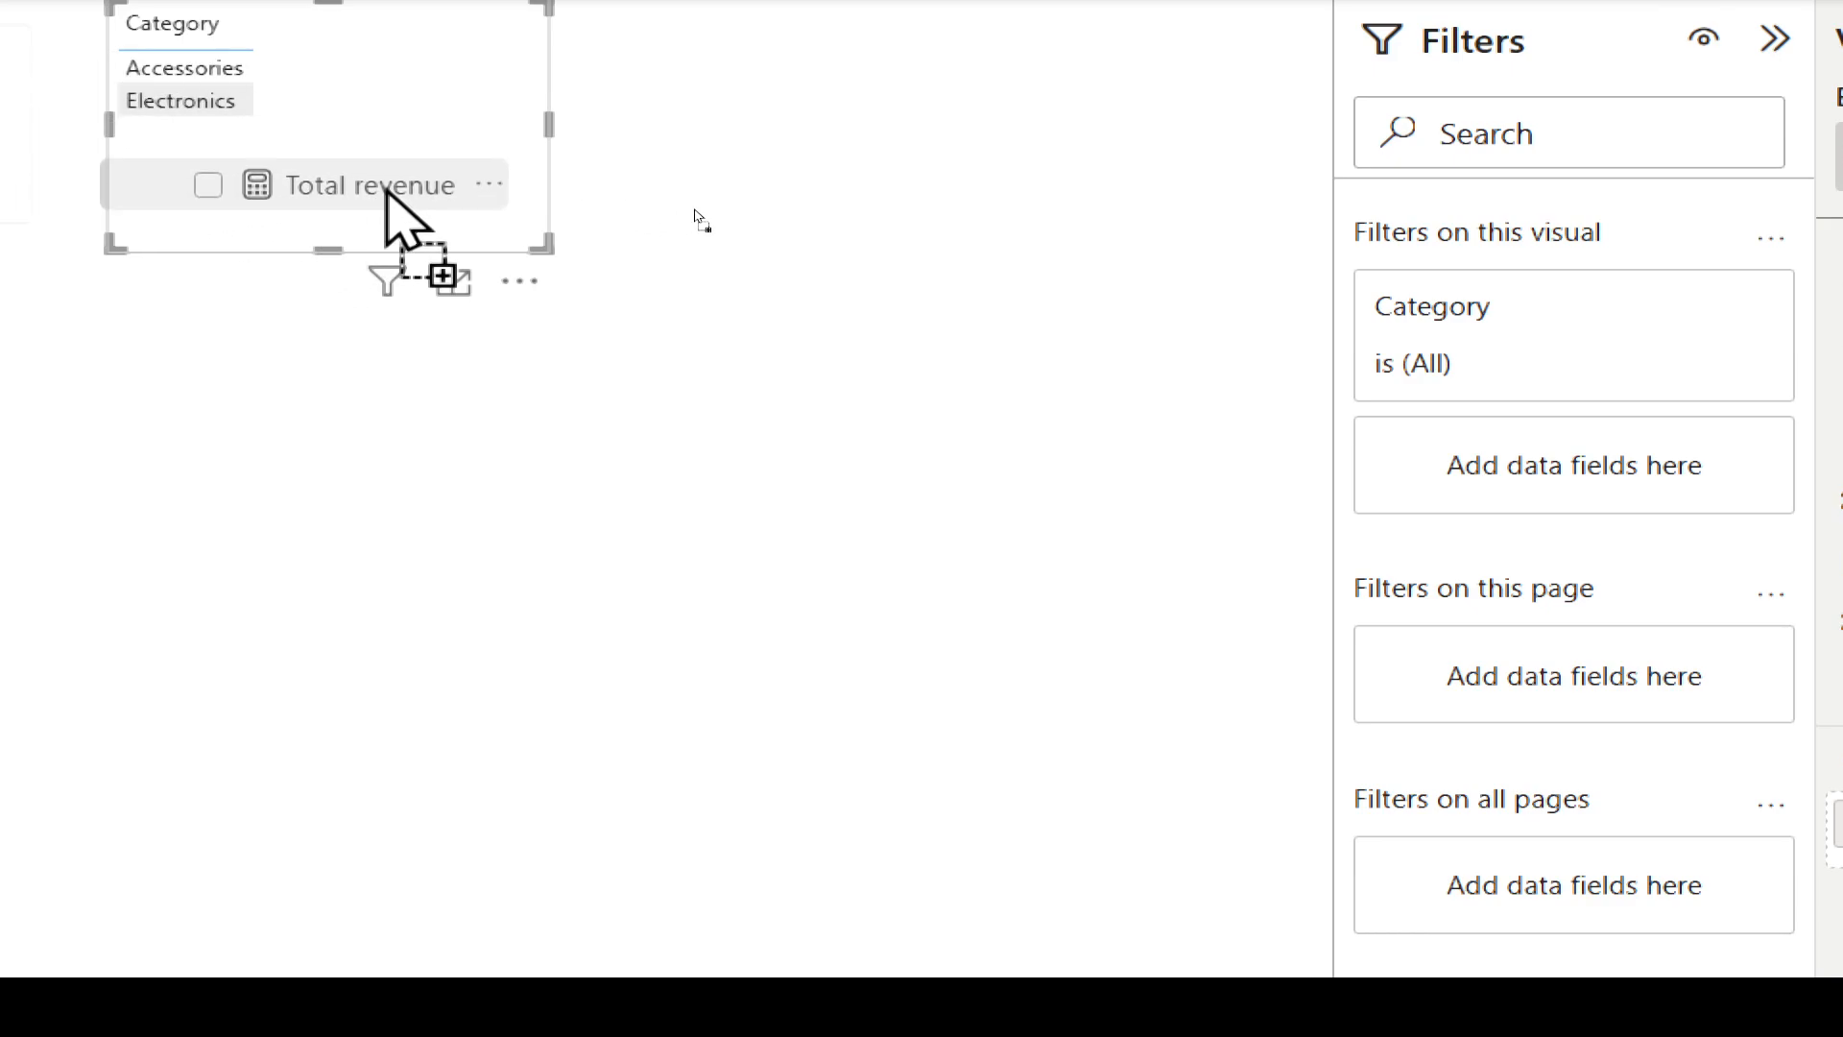
left_click_drag(387, 190, 394, 182)
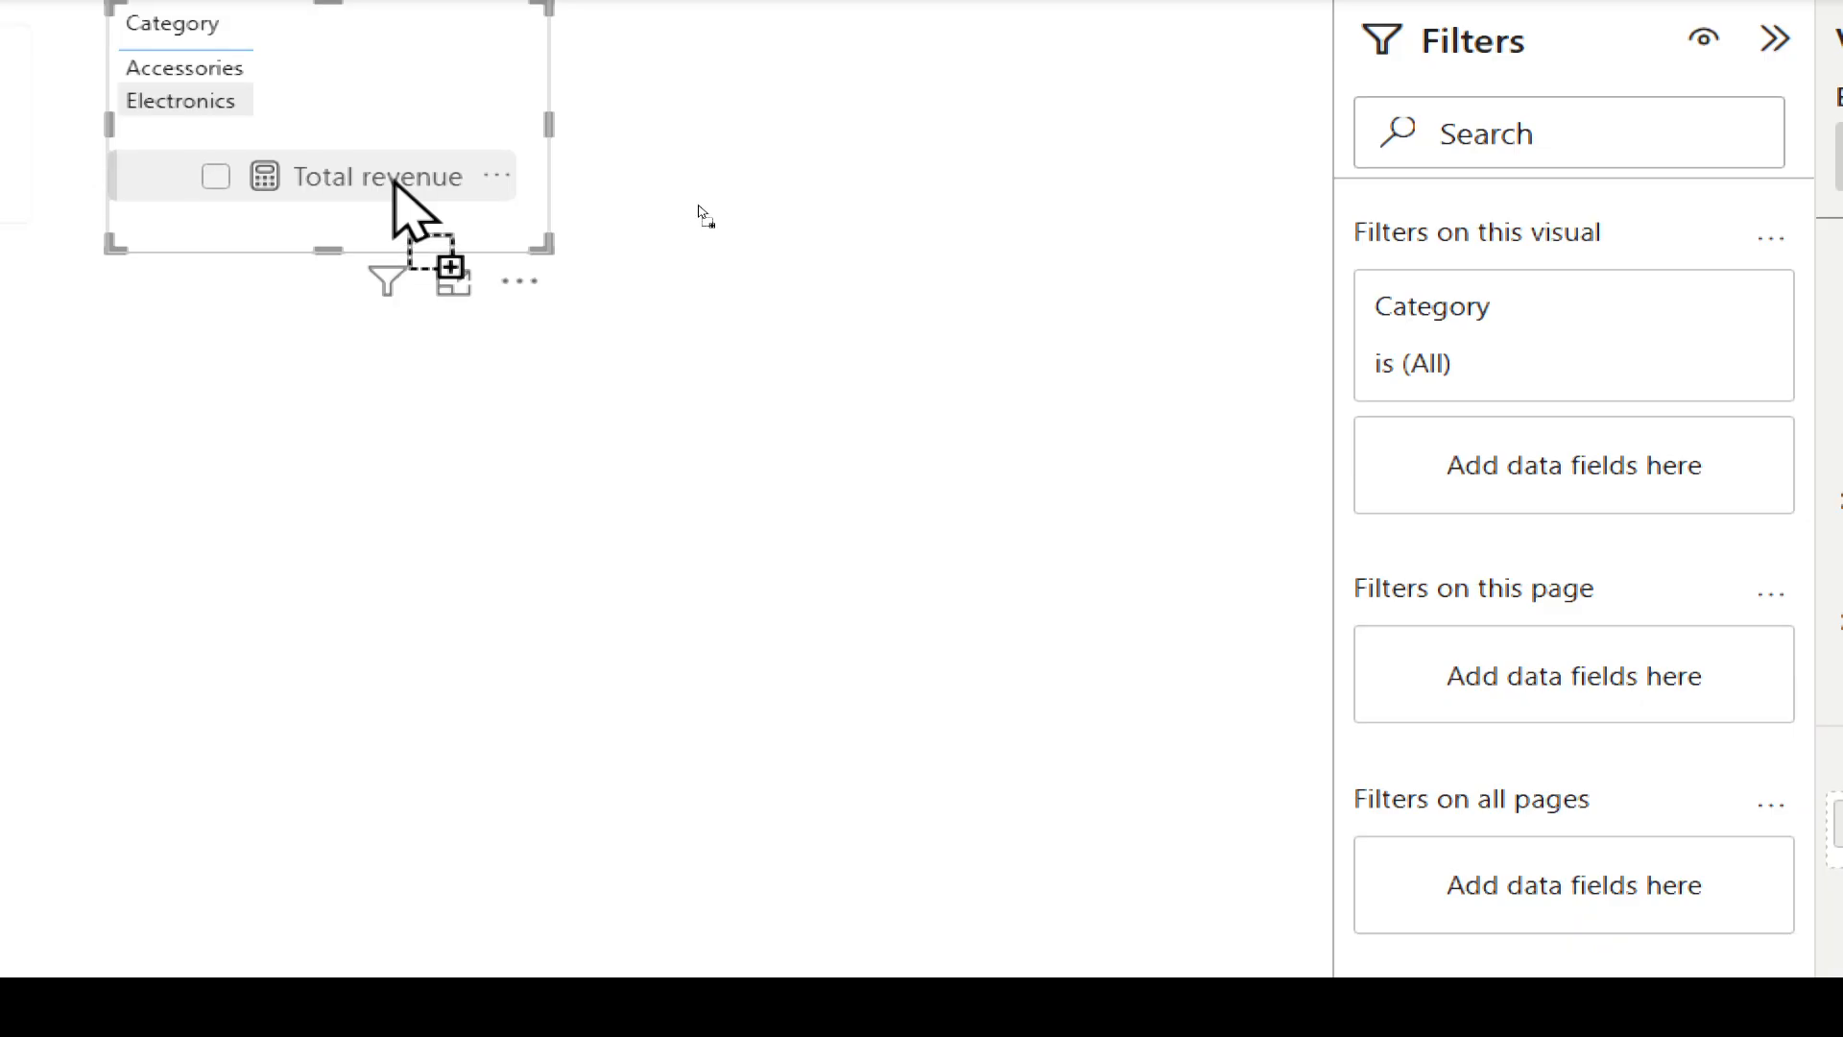
left_click_drag(395, 182, 419, 70)
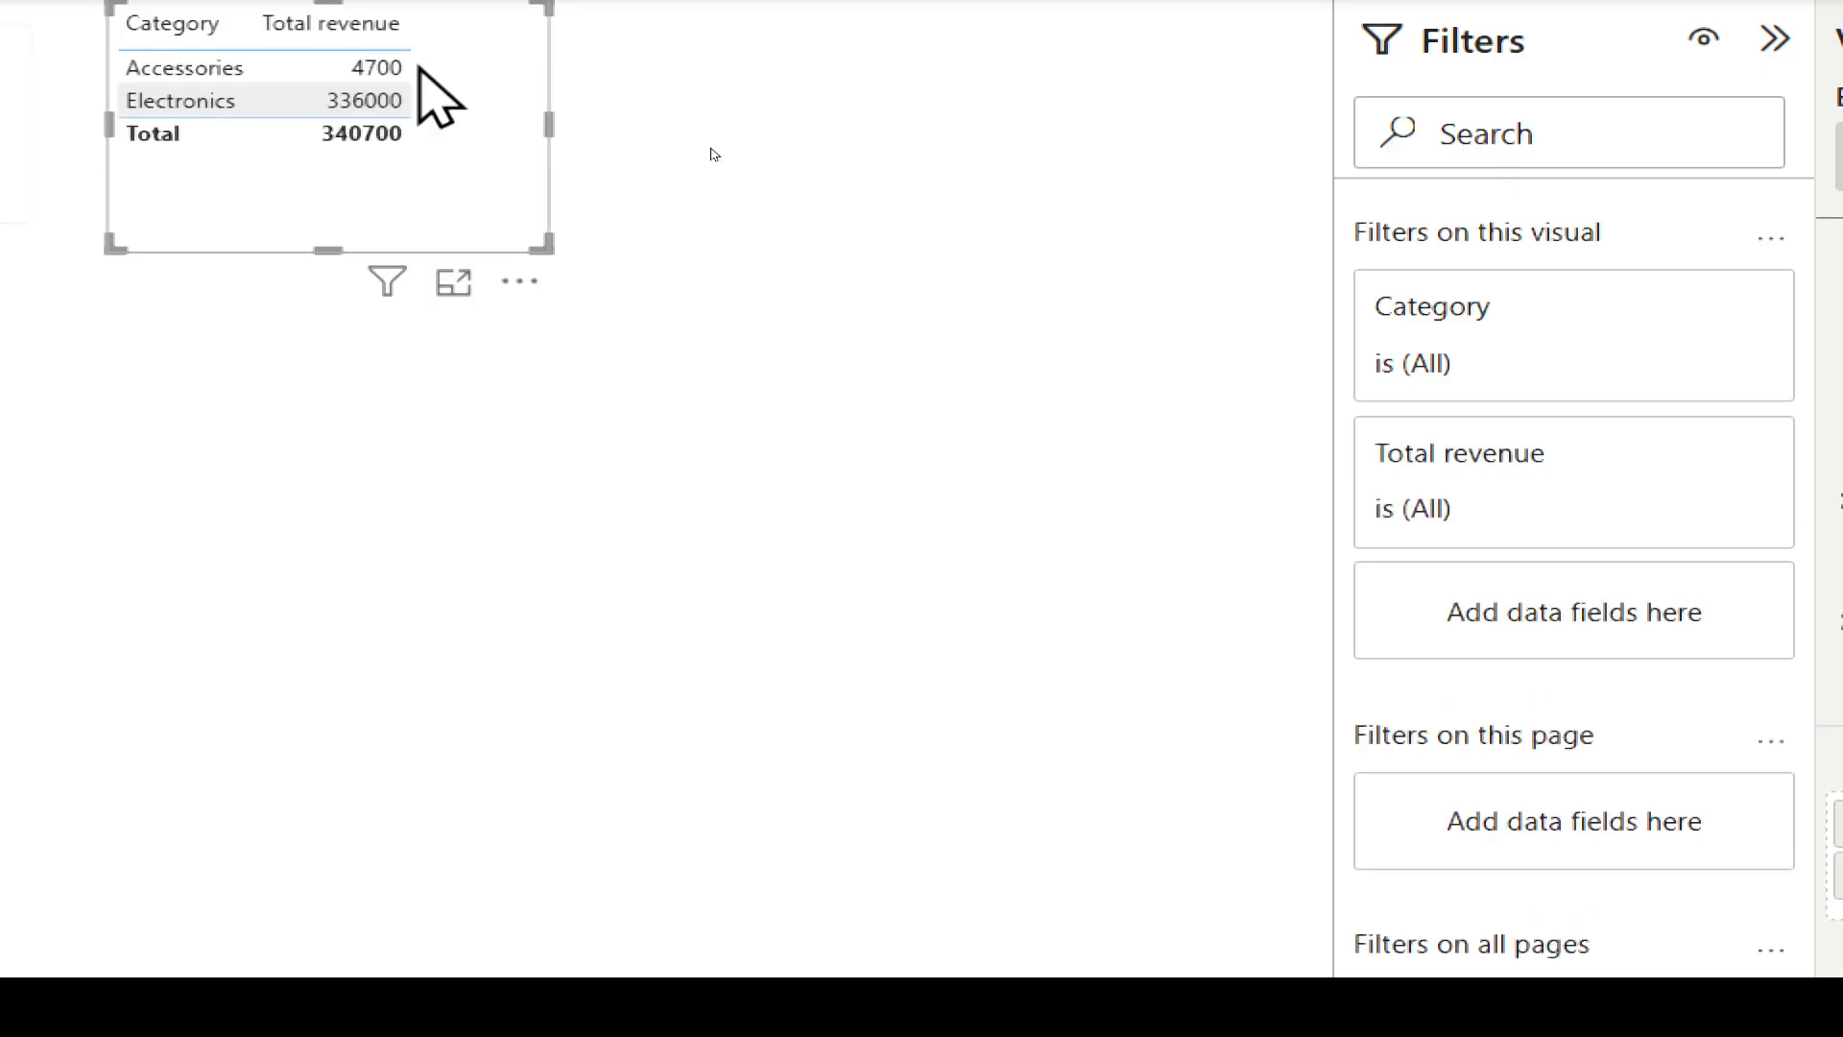
left_click(812, 221)
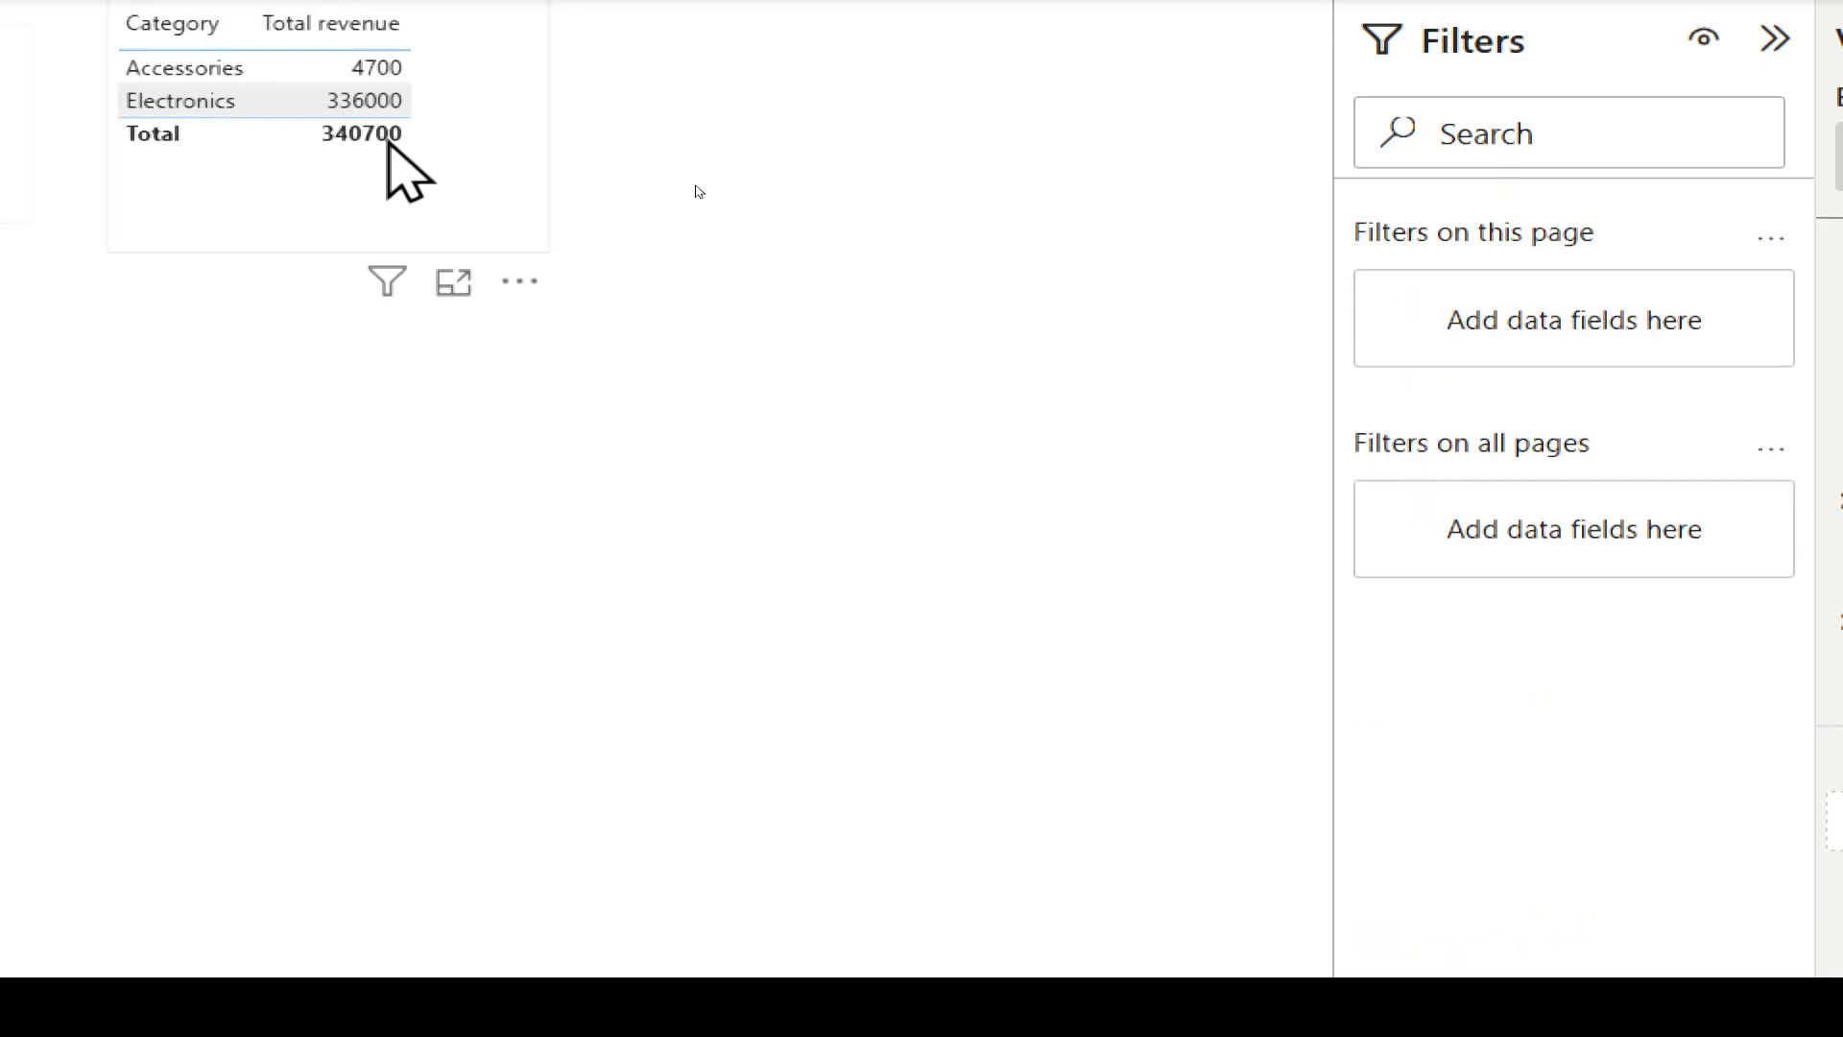
Step: Cross-filter the report by Accessories and by Electronics in the Category table to compare the visuals, and clear the selection
left_click(533, 161)
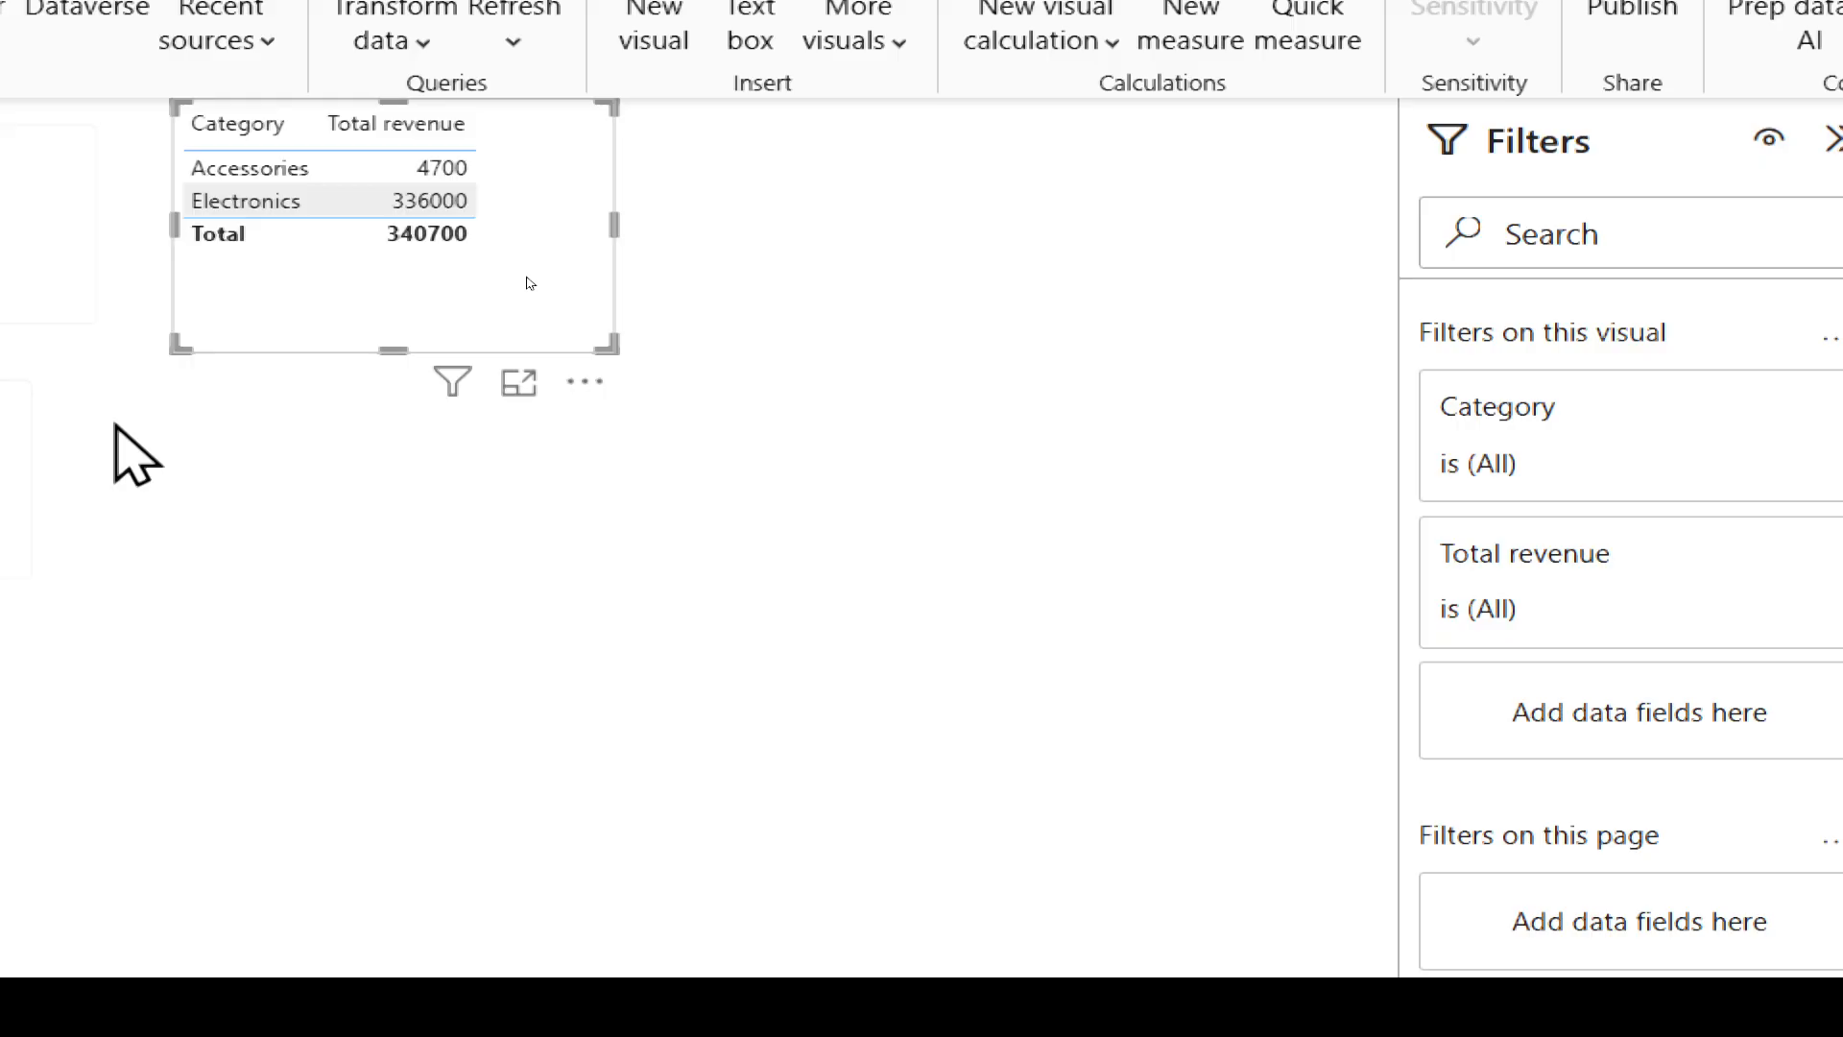
left_click(116, 427)
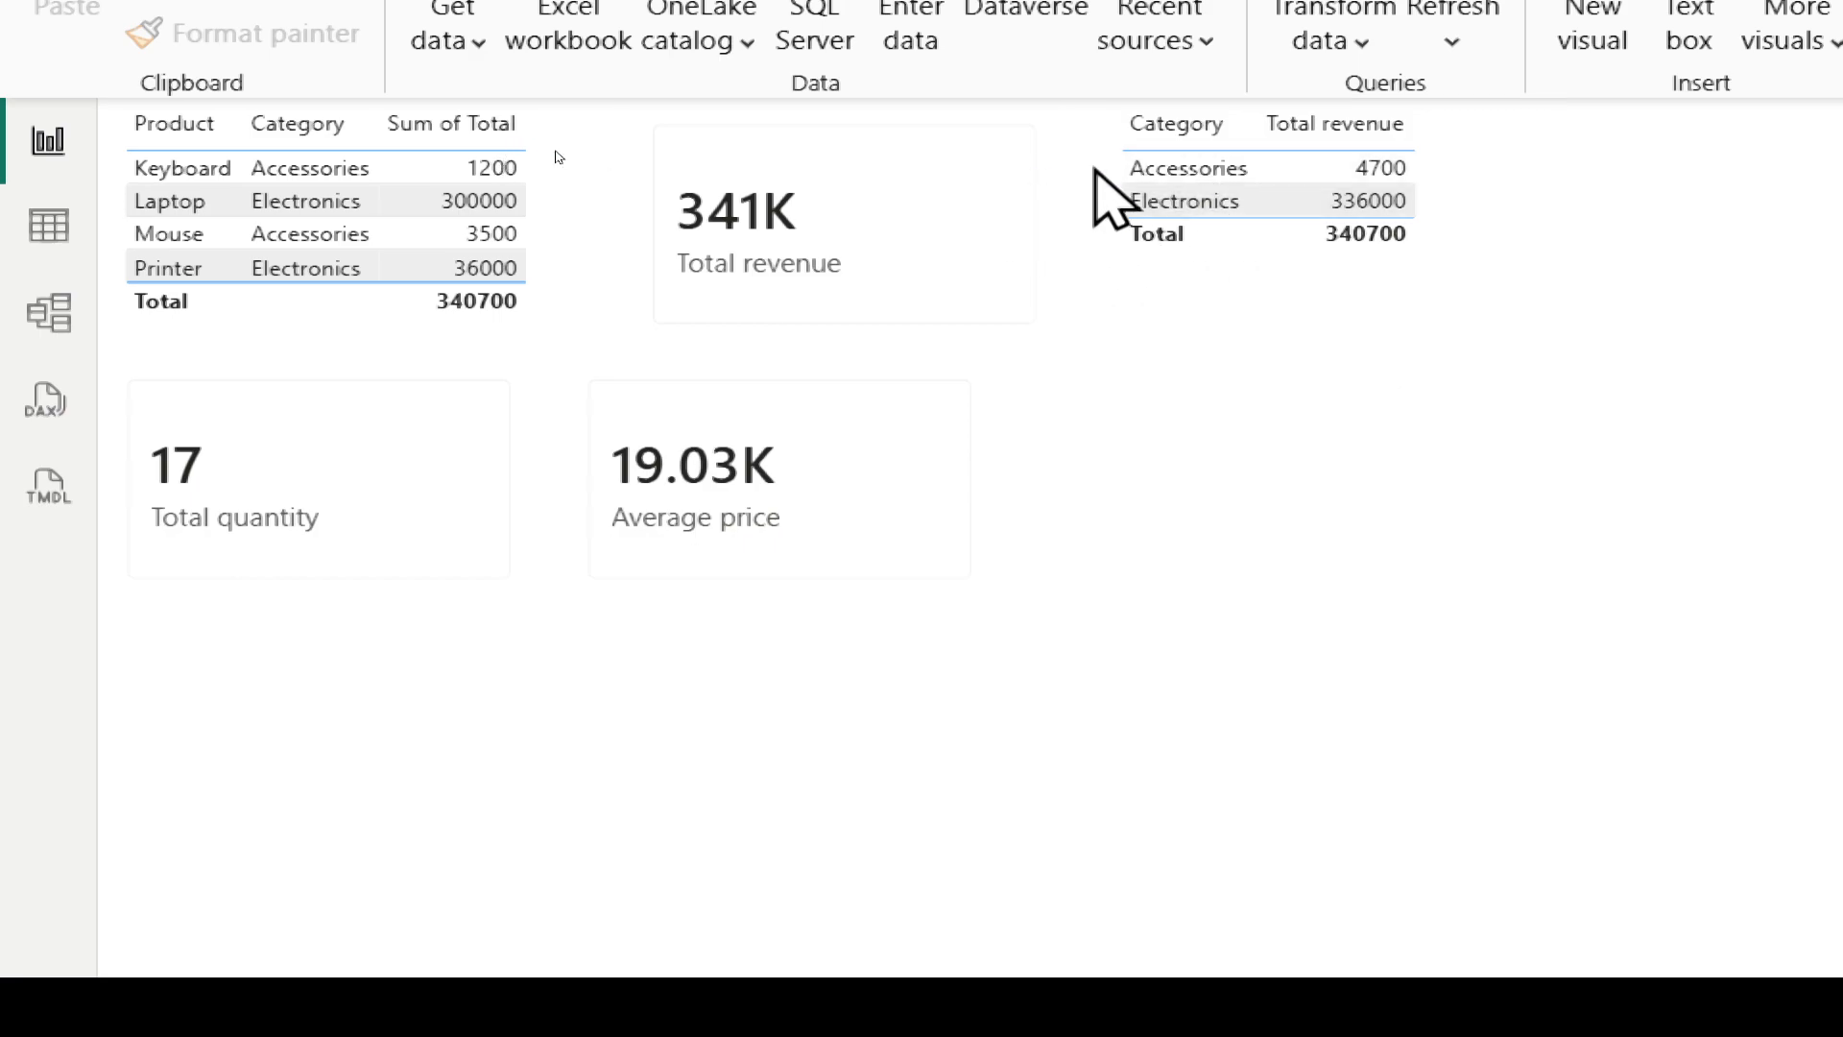
left_click(1182, 181)
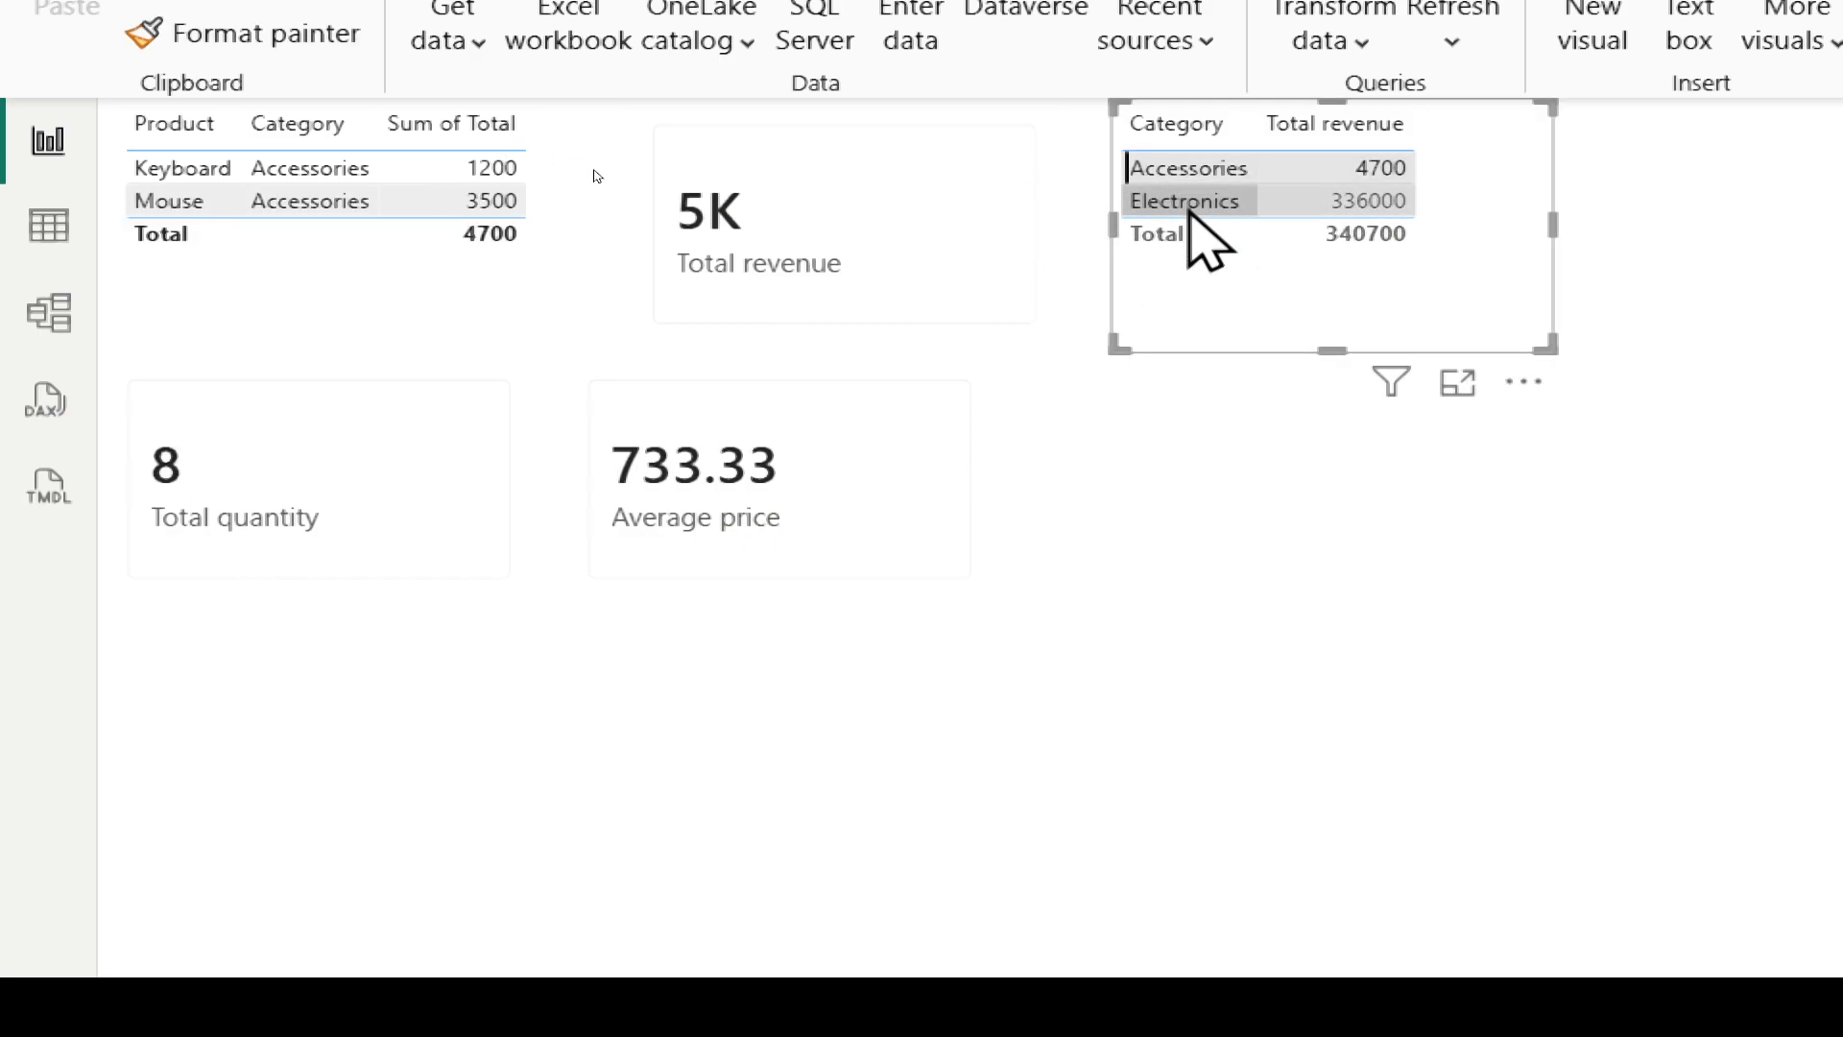
left_click(1193, 213)
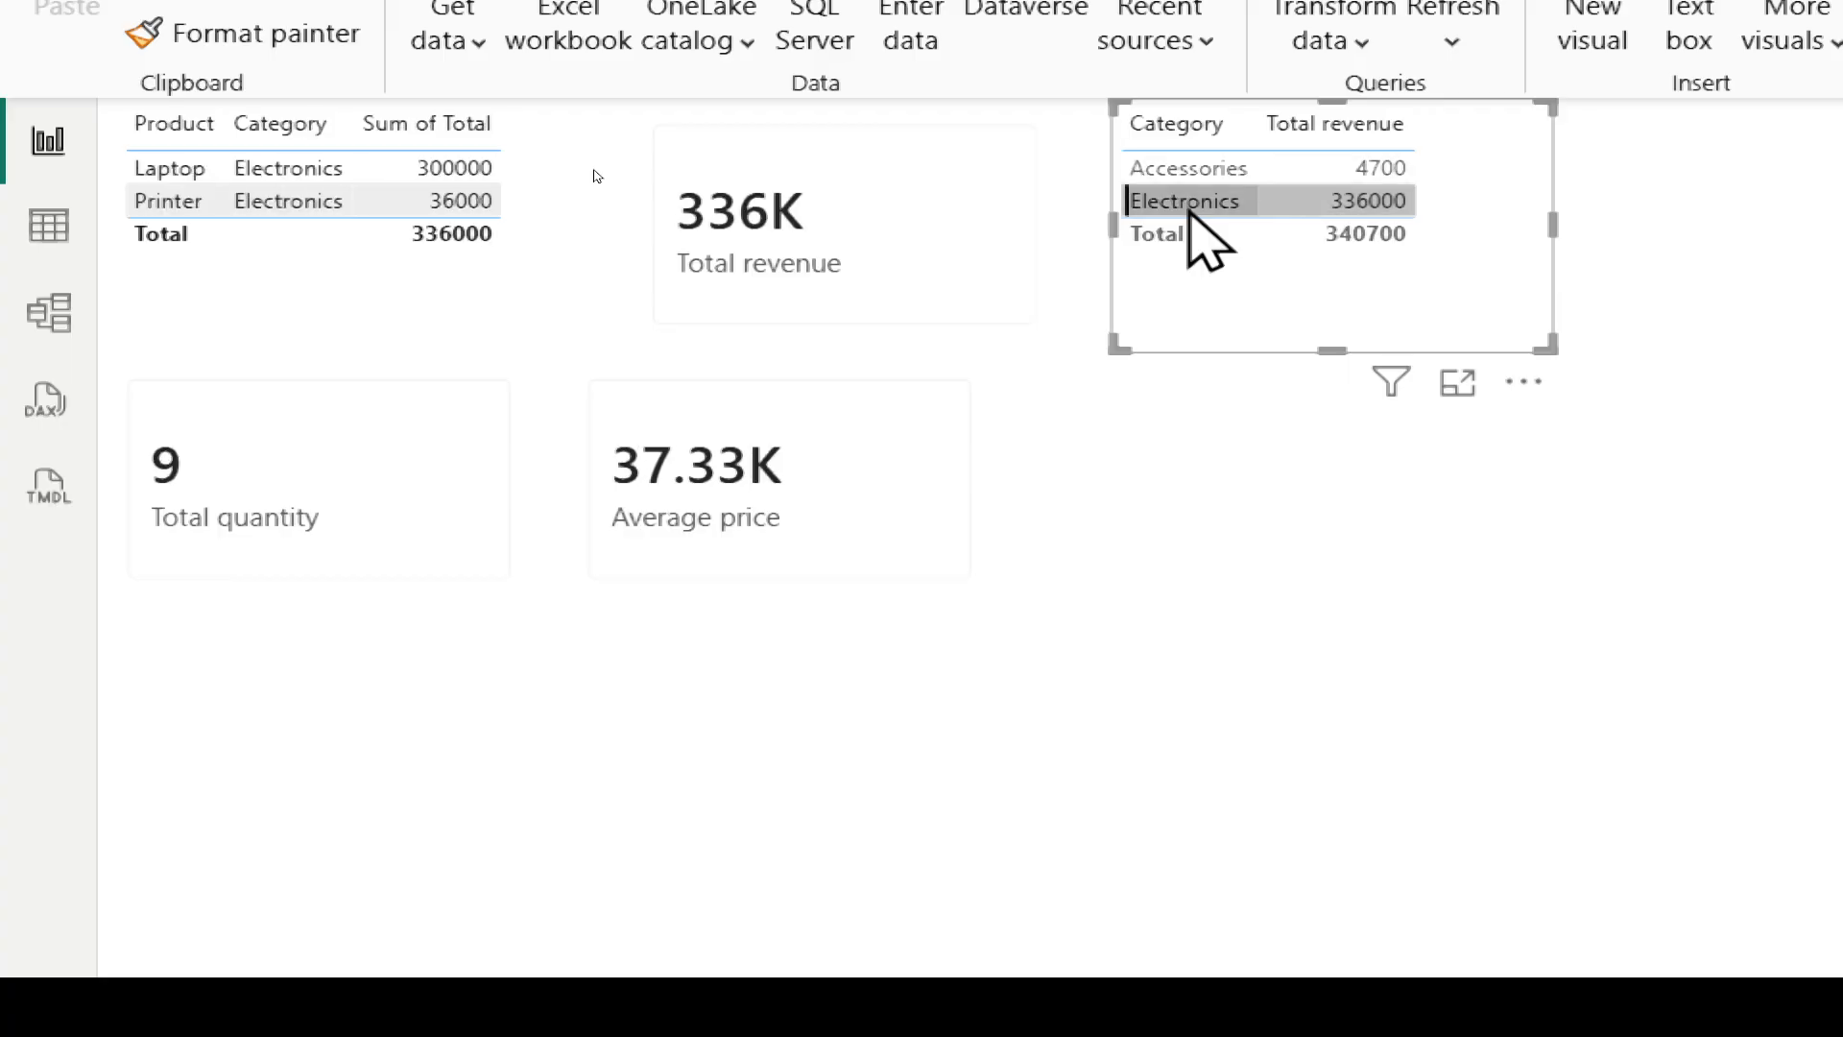
left_click(1177, 703)
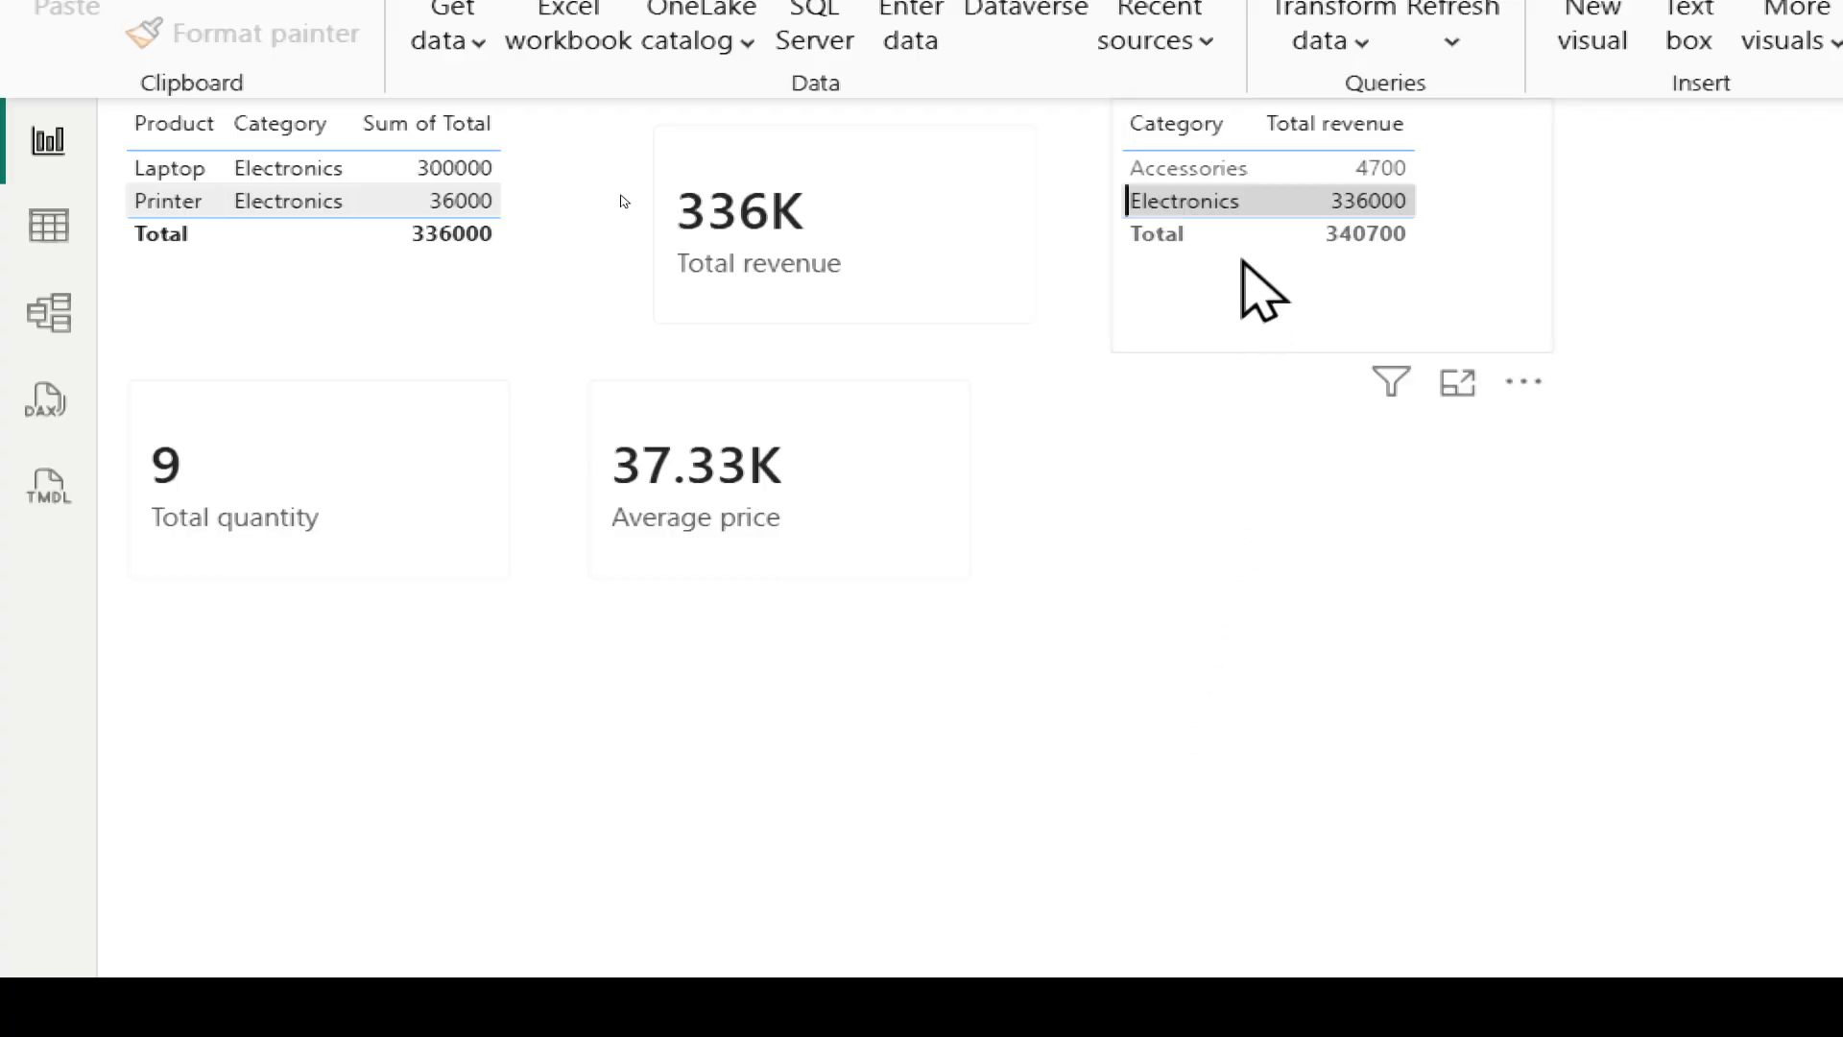
left_click(1206, 214)
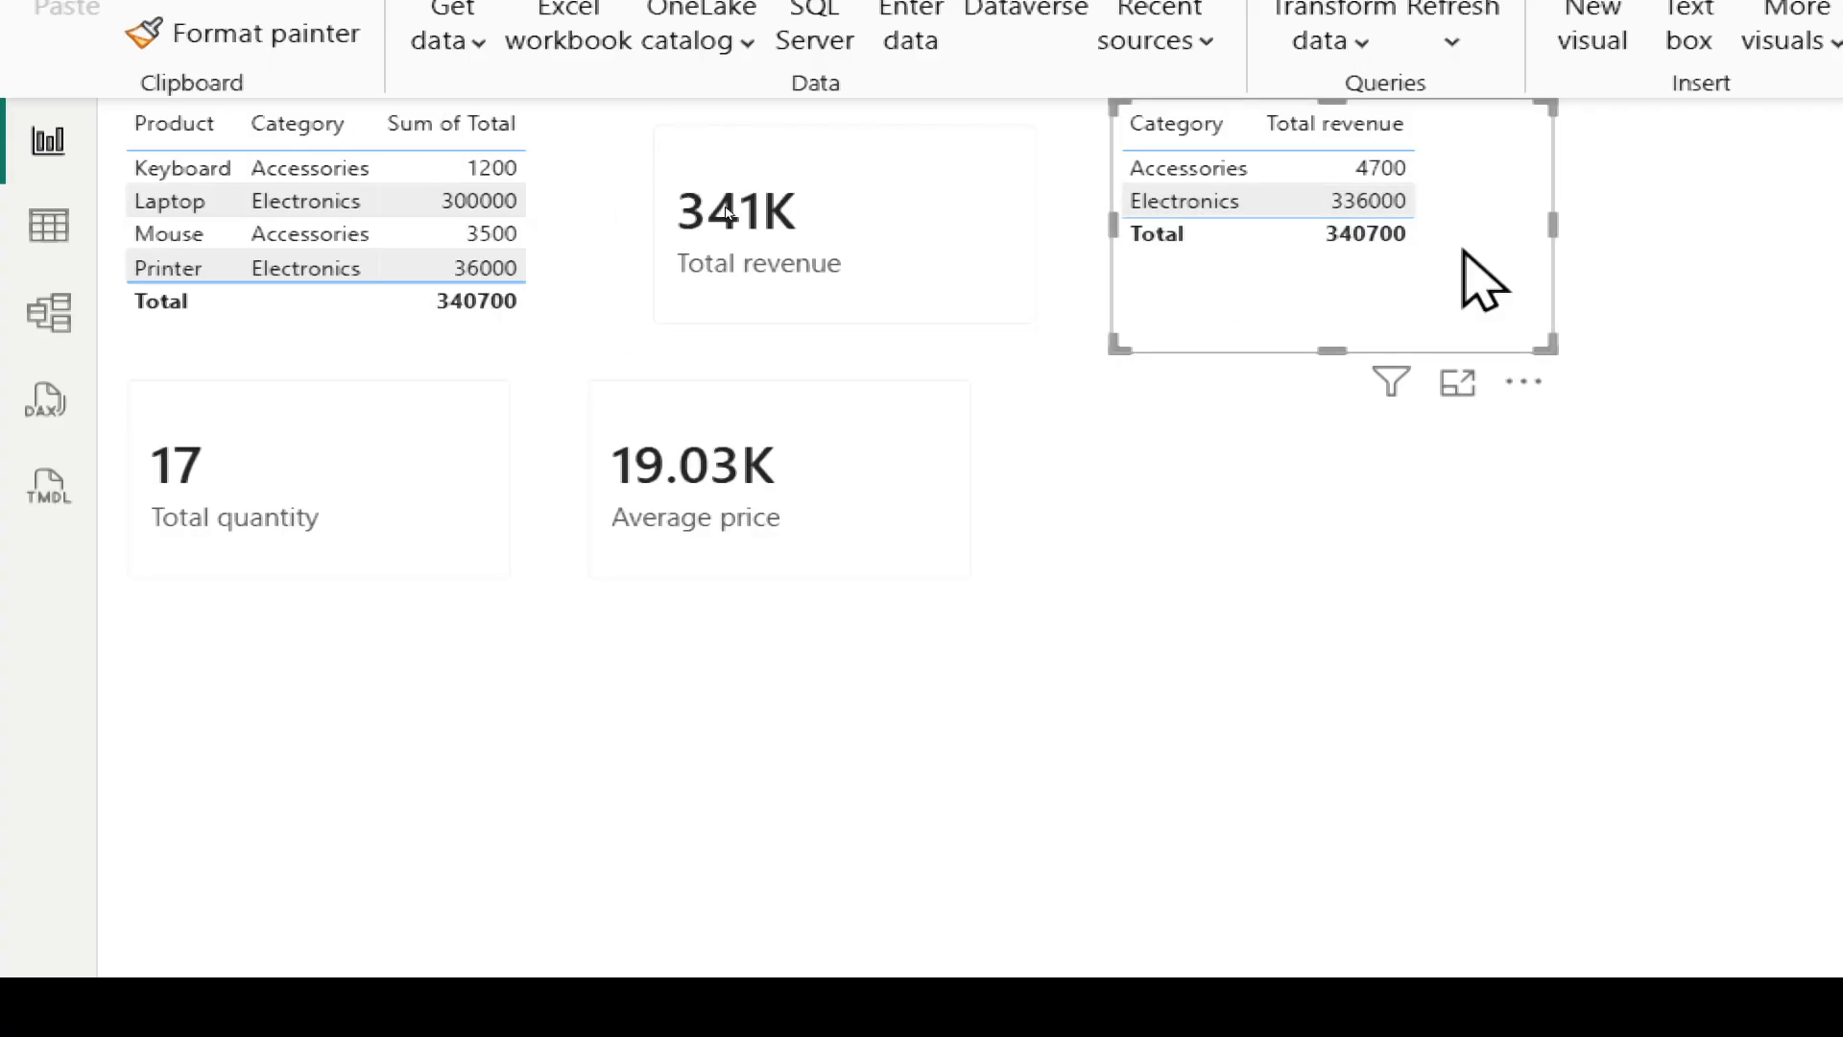
left_click(1102, 767)
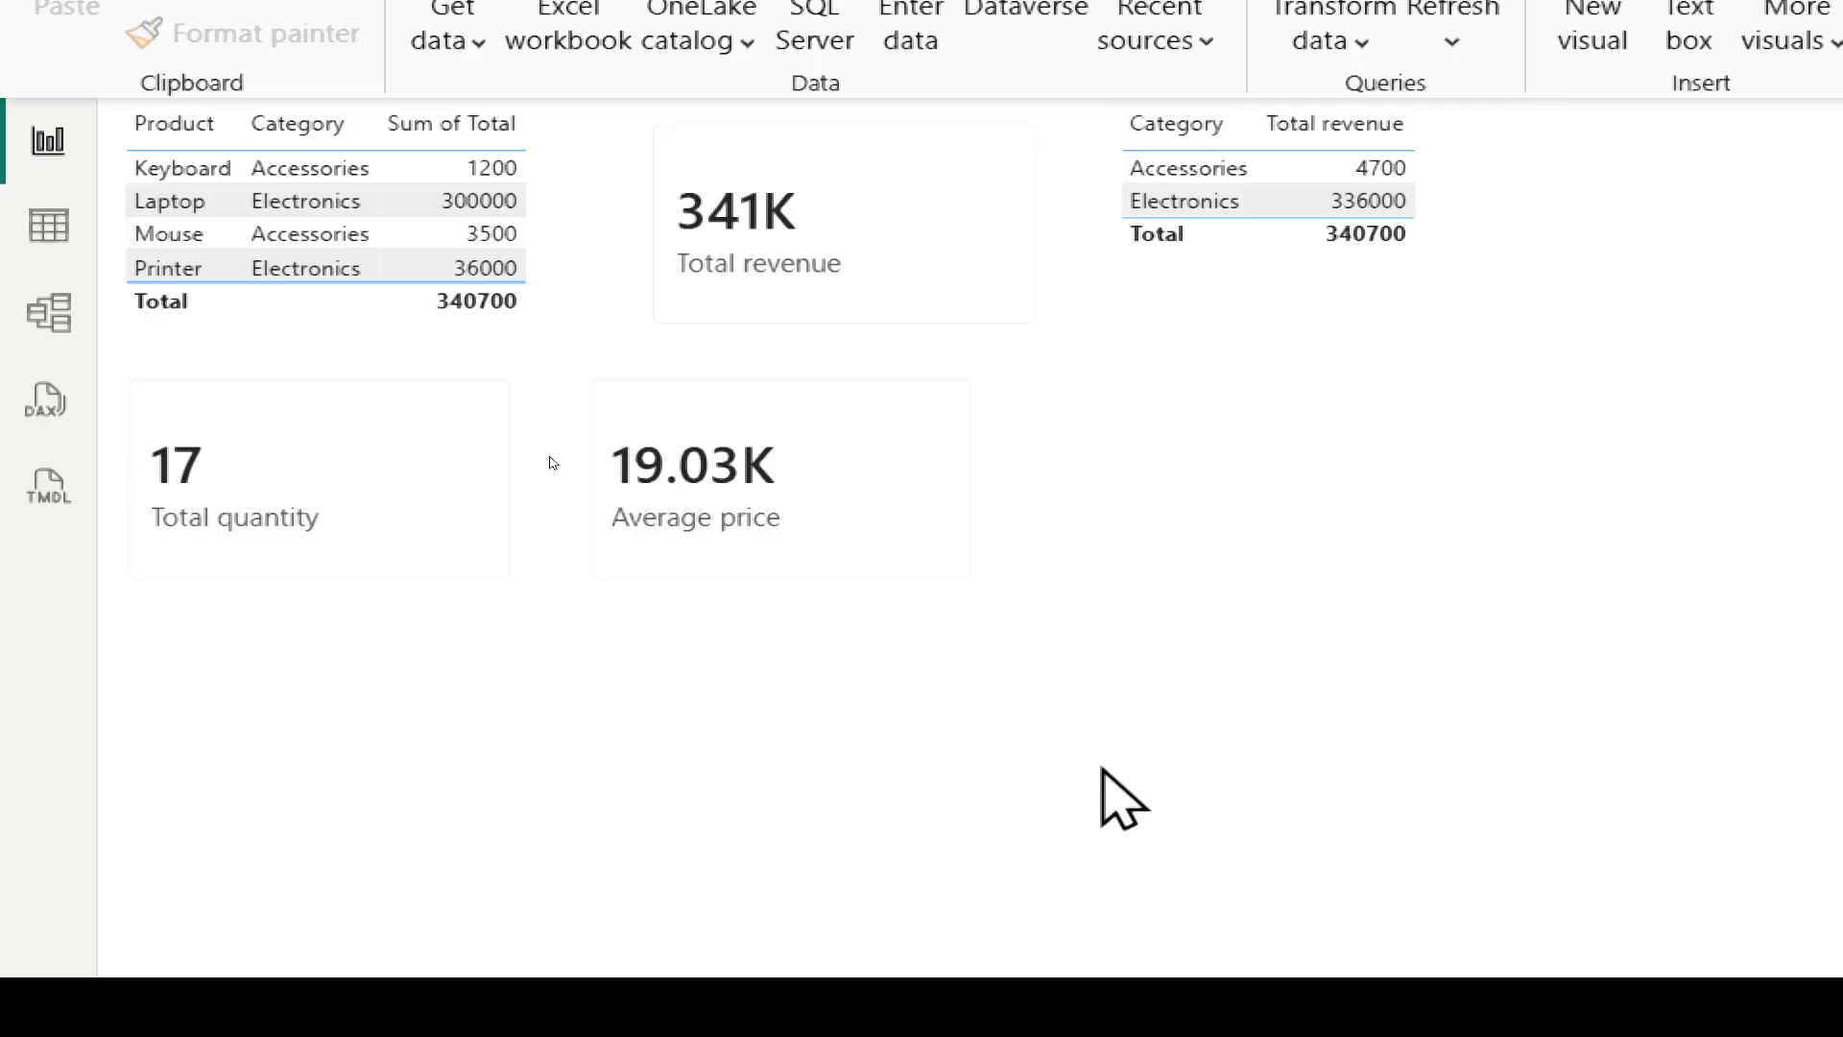